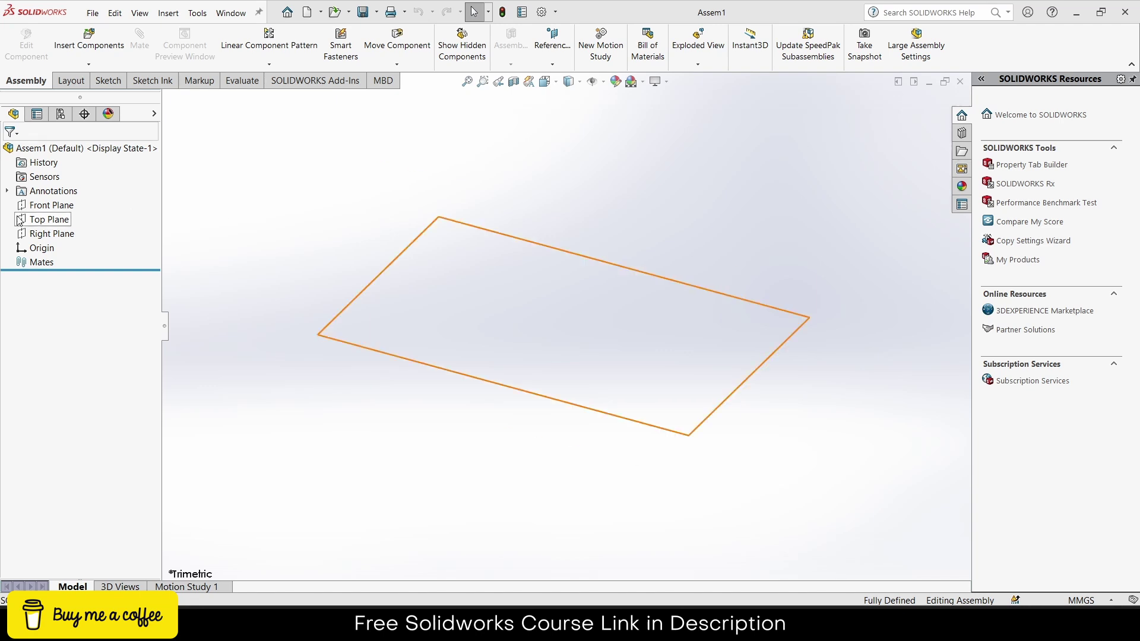
- Sketch a vertical construction line about 67 mm long upward from the origin on the assembly's Front Plane
{"action": "left_click", "coordinate": [45, 206]}
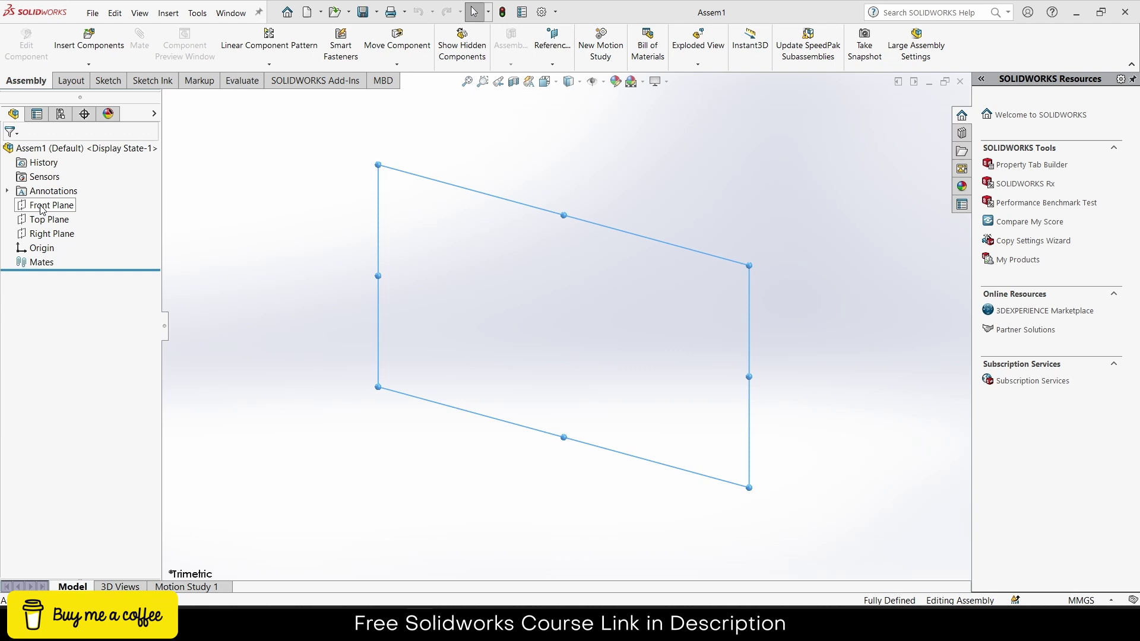
{"action": "left_click", "coordinate": [50, 185]}
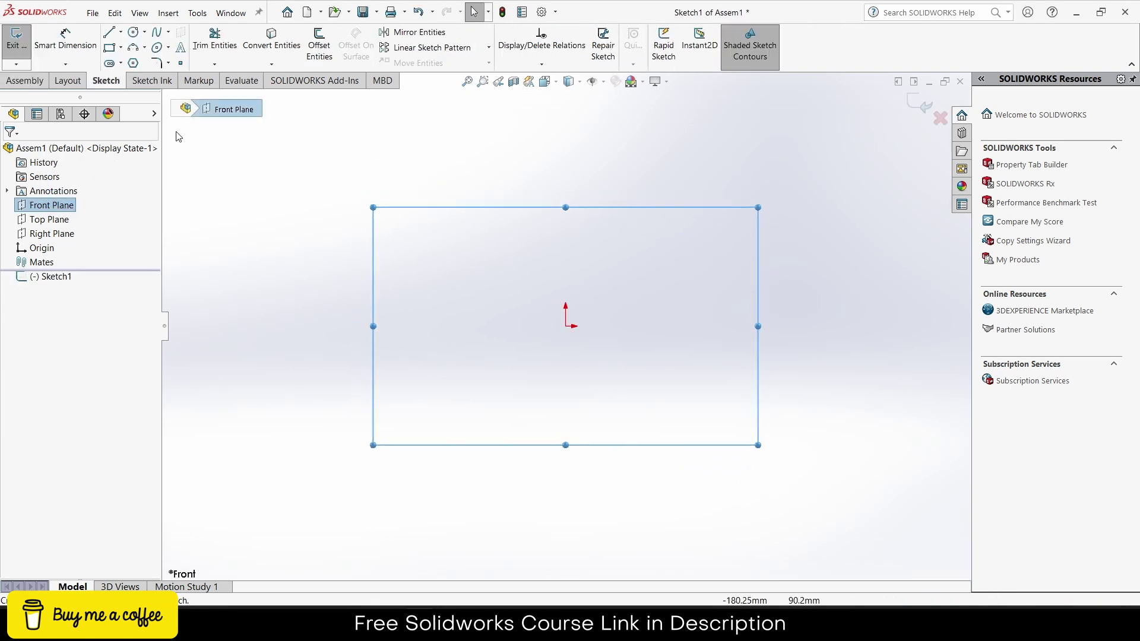
{"action": "left_click", "coordinate": [122, 32]}
{"action": "left_click", "coordinate": [135, 61]}
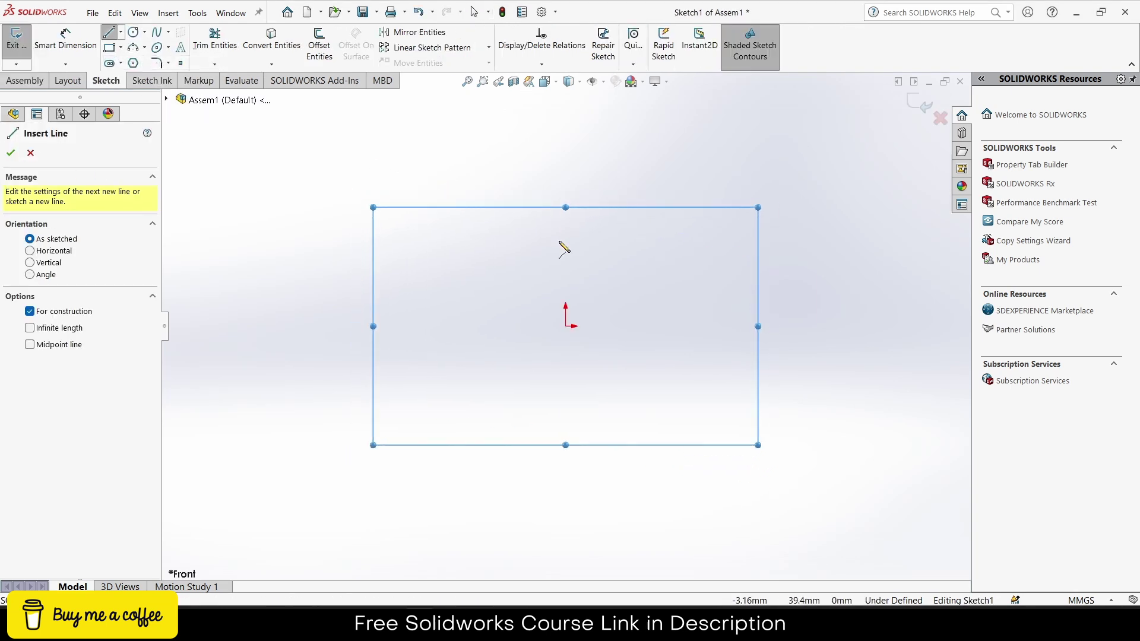
{"action": "left_click", "coordinate": [565, 326]}
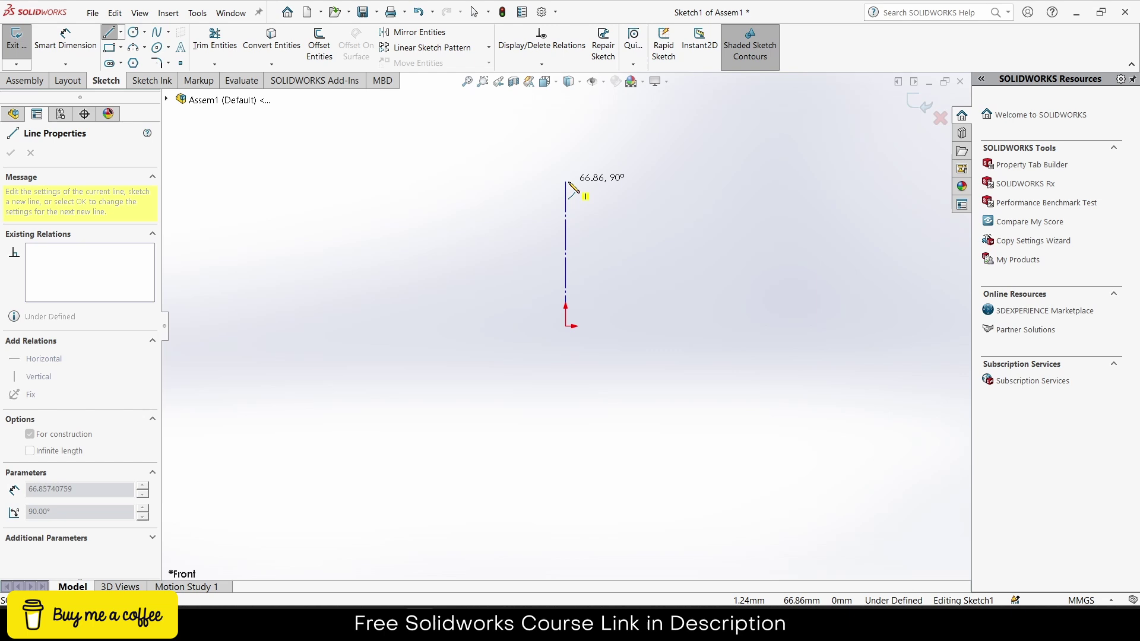
{"action": "left_click", "coordinate": [566, 181]}
{"action": "key", "text": "Escape"}
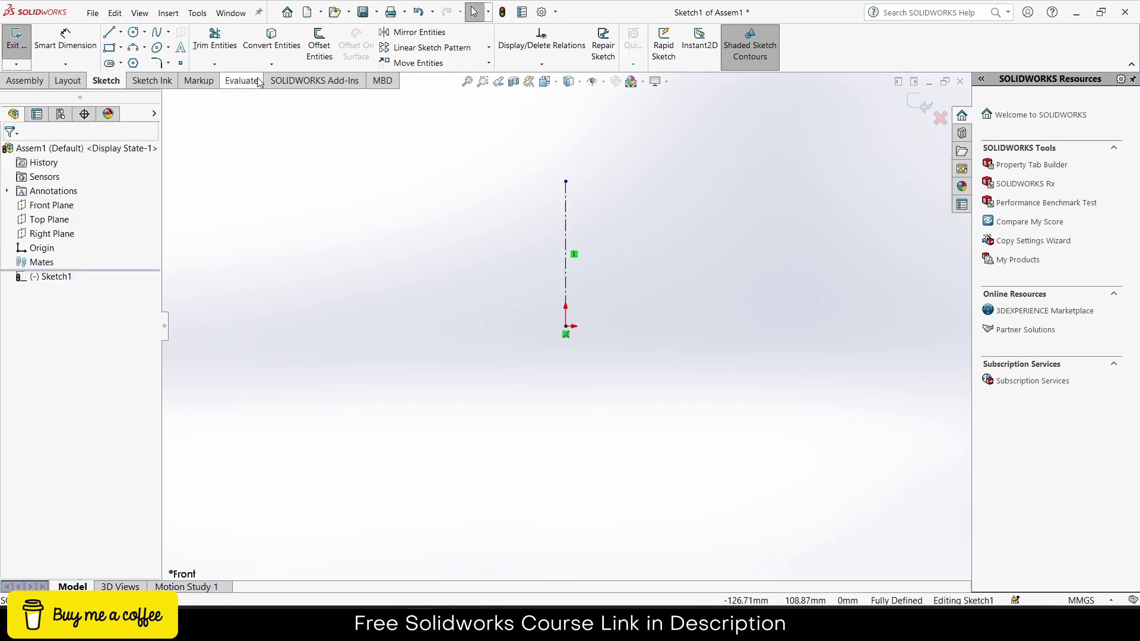
- Dimension the construction line's length as 50 mm and exit the sketch
{"action": "left_click", "coordinate": [66, 35]}
{"action": "left_click", "coordinate": [566, 231]}
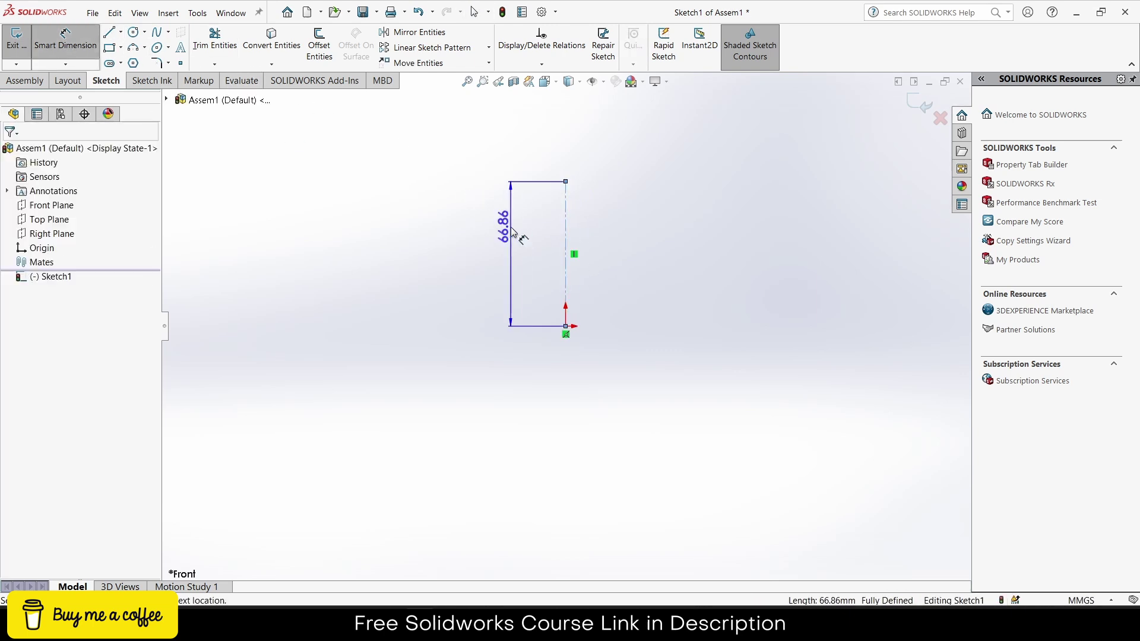
{"action": "left_click", "coordinate": [509, 232]}
{"action": "type", "text": "50"}
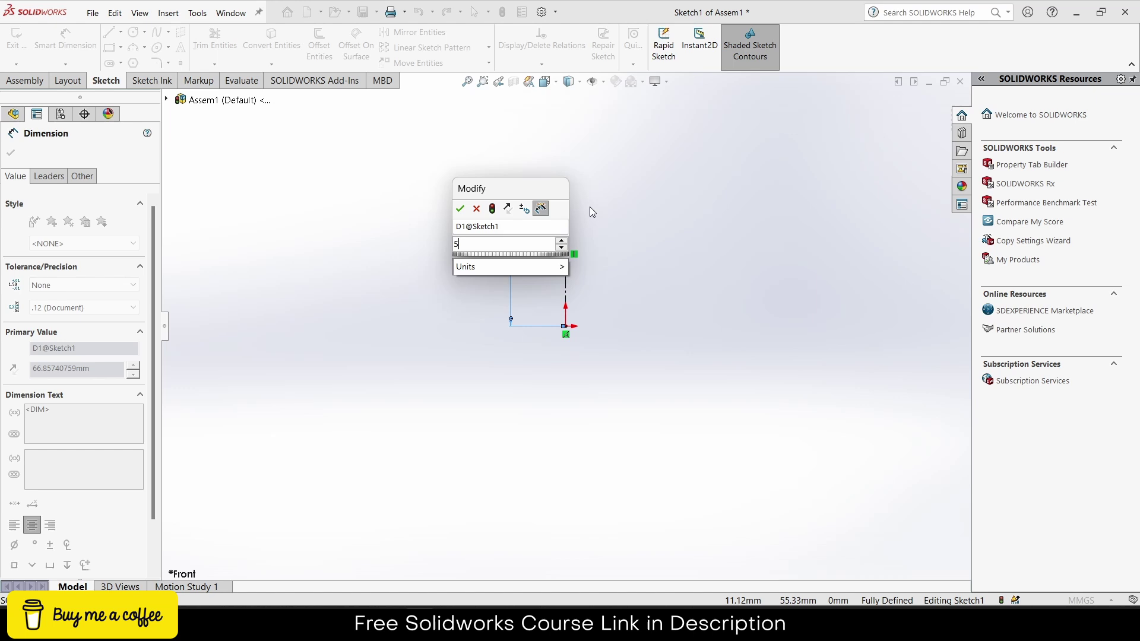
{"action": "key", "text": "Return"}
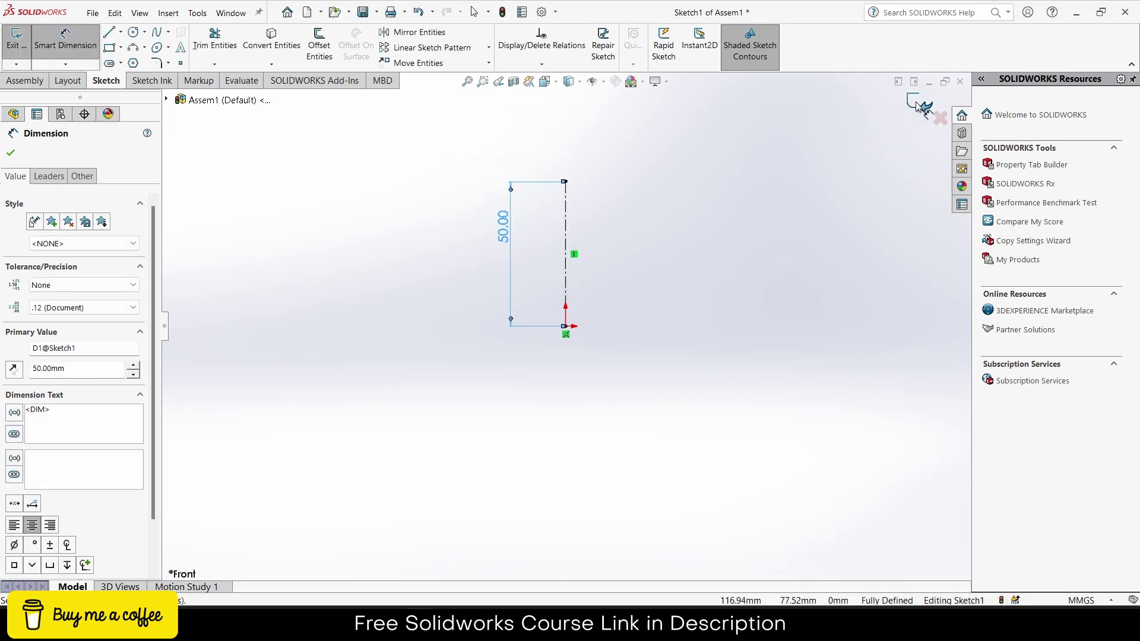
{"action": "left_click", "coordinate": [919, 104]}
{"action": "left_click", "coordinate": [656, 288]}
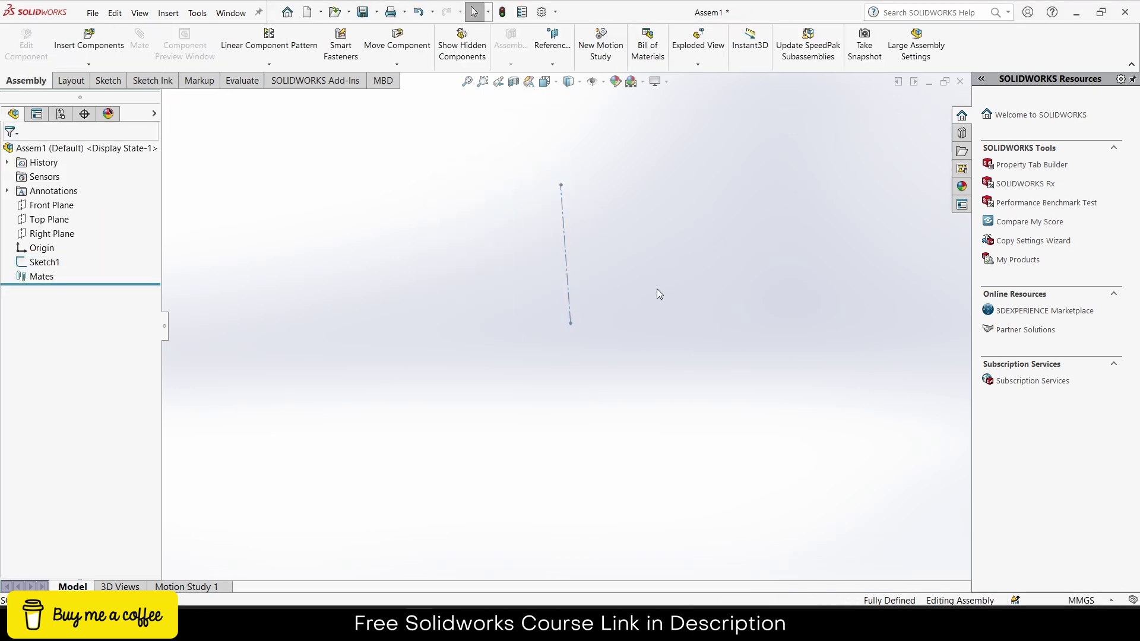
- Insert a new part into the assembly, placing it on the Top Plane
{"action": "mouse_move", "coordinate": [657, 289]}
{"action": "middle_mouse_down"}
{"action": "mouse_move", "coordinate": [542, 318]}
{"action": "mouse_move", "coordinate": [624, 283]}
{"action": "middle_mouse_up"}
{"action": "left_click", "coordinate": [89, 64]}
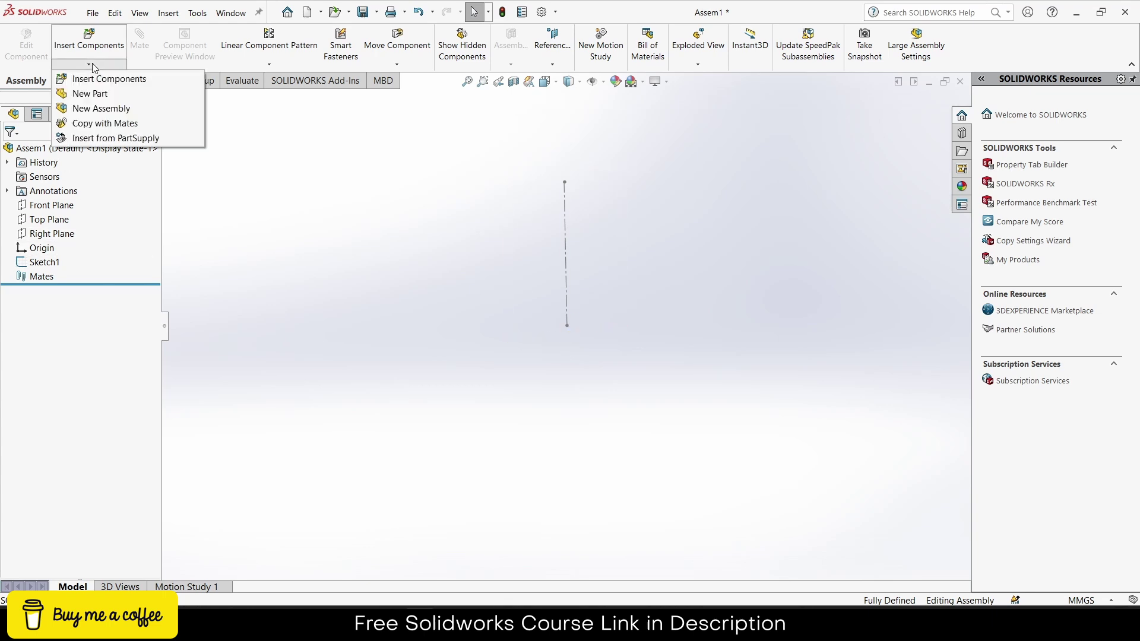
{"action": "left_click", "coordinate": [100, 95]}
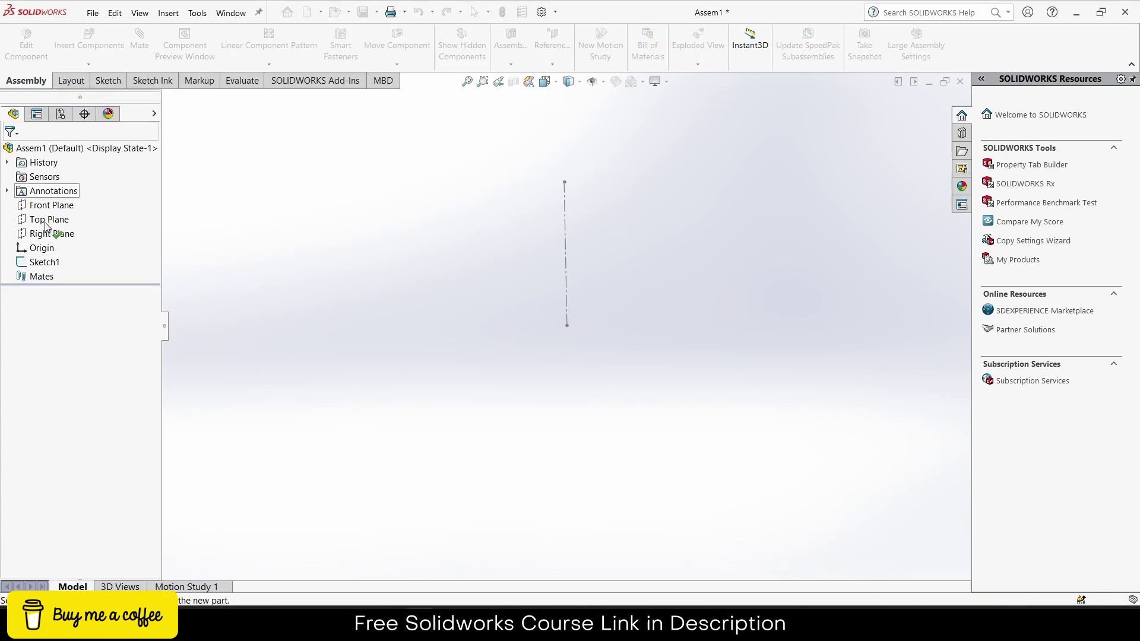
{"action": "left_click", "coordinate": [52, 220]}
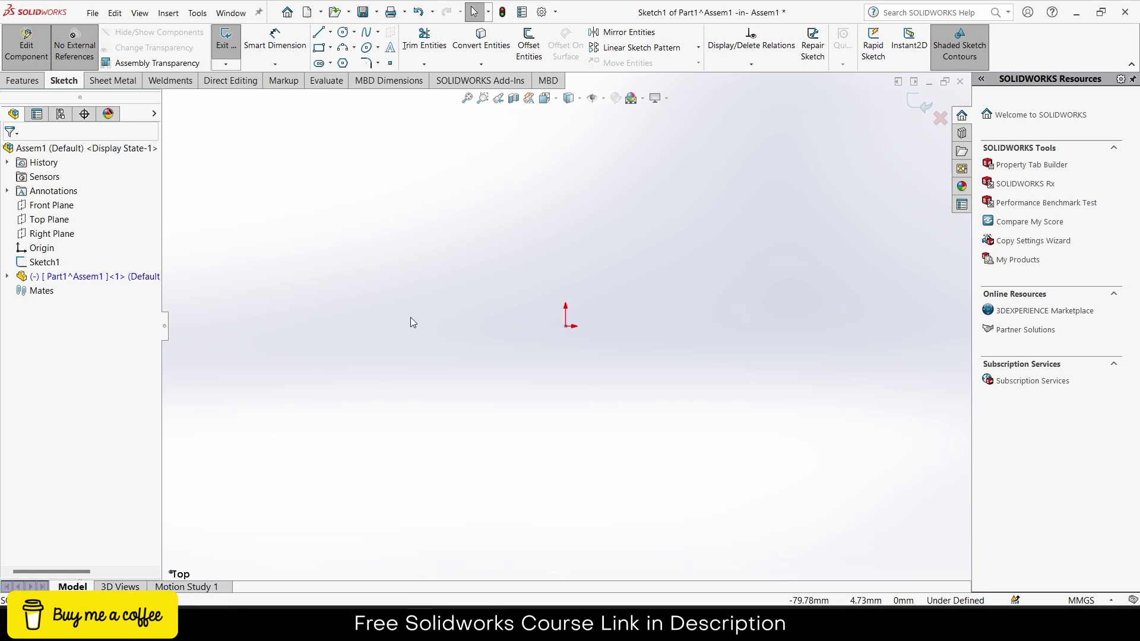
- Sketch two concentric circles at the origin with radii of about 158 mm and 15 mm
{"action": "left_click", "coordinate": [342, 32]}
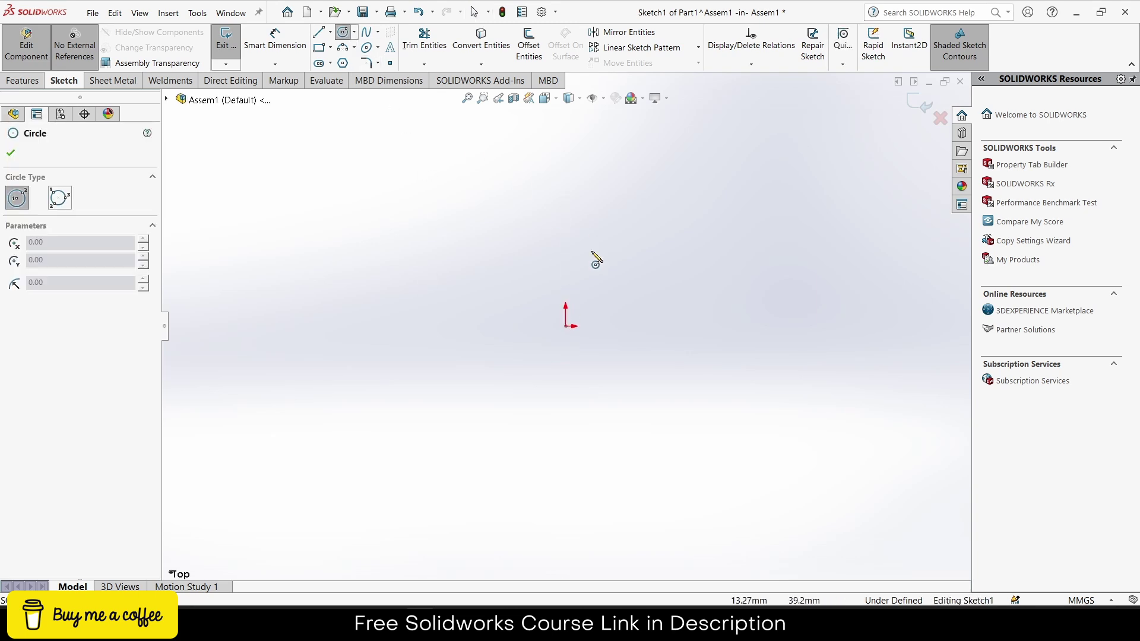
{"action": "left_click", "coordinate": [566, 325]}
{"action": "left_click", "coordinate": [835, 177]}
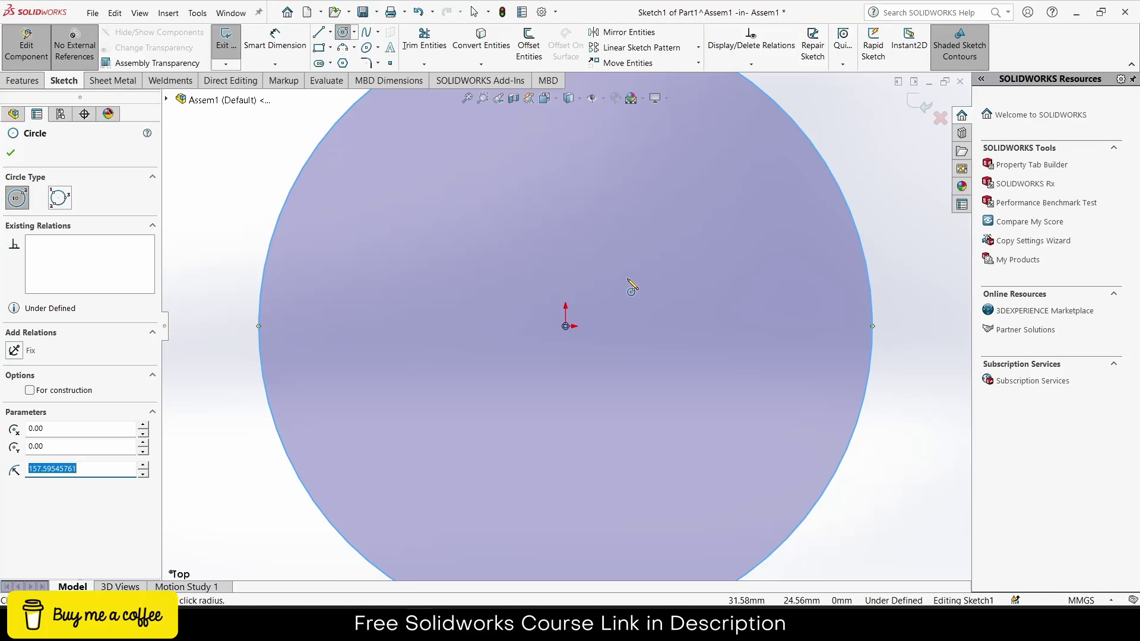
{"action": "left_click", "coordinate": [565, 325]}
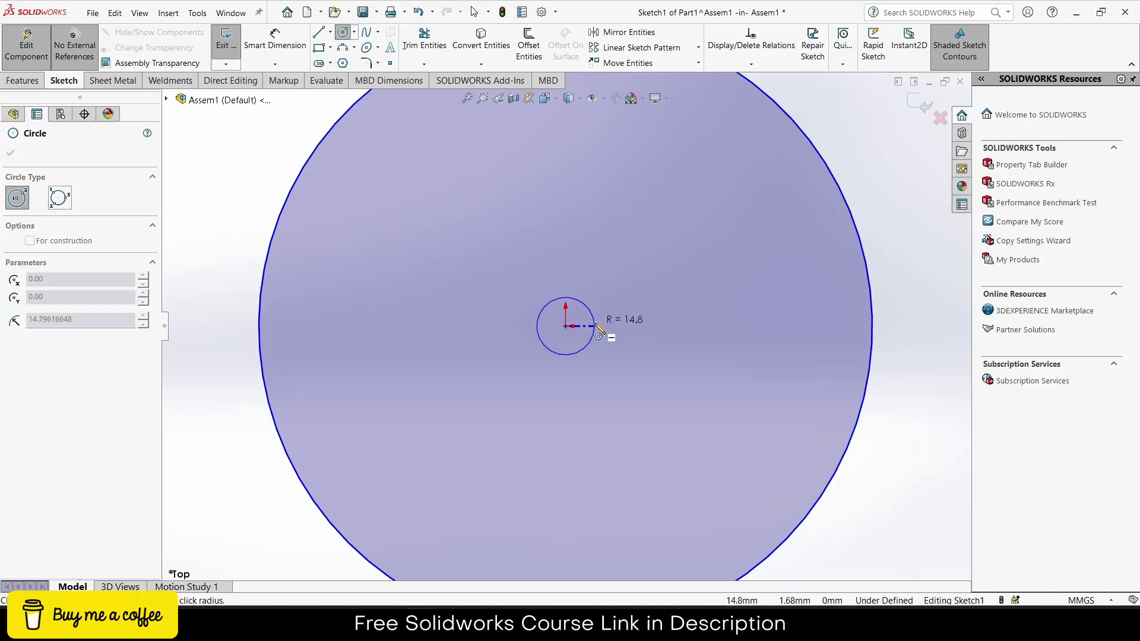
{"action": "left_click", "coordinate": [593, 327]}
- Dimension the inner circle's diameter as 20 mm
{"action": "left_click", "coordinate": [275, 38]}
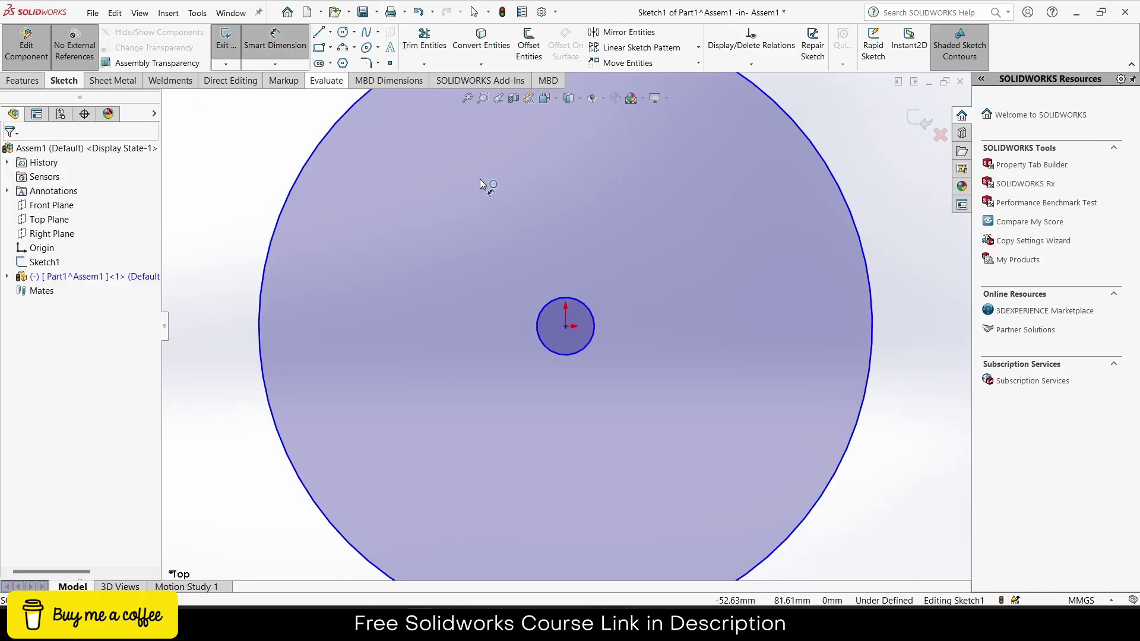
{"action": "left_click", "coordinate": [593, 313]}
{"action": "left_click", "coordinate": [644, 314]}
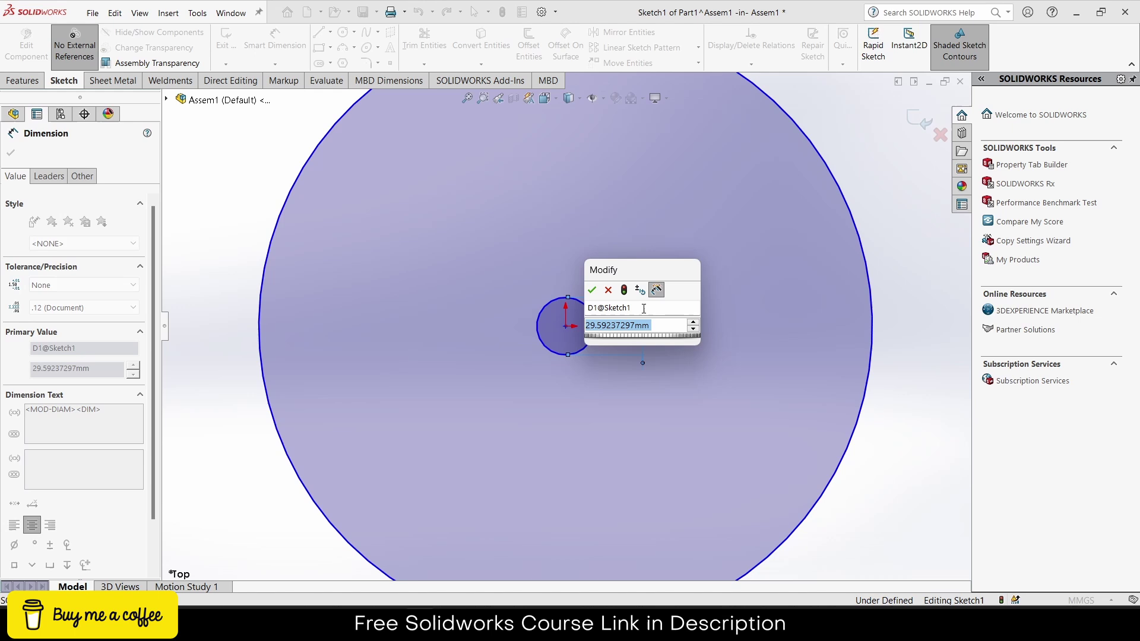
{"action": "type", "text": "20"}
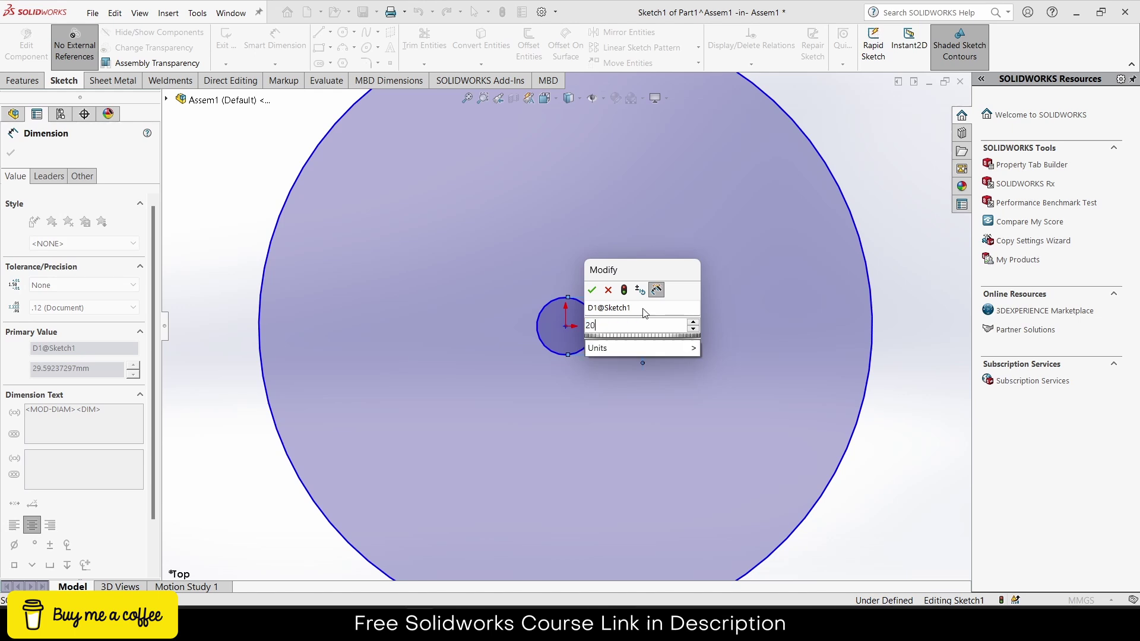
{"action": "key", "text": "BackSpace"}
{"action": "key", "text": "Return"}
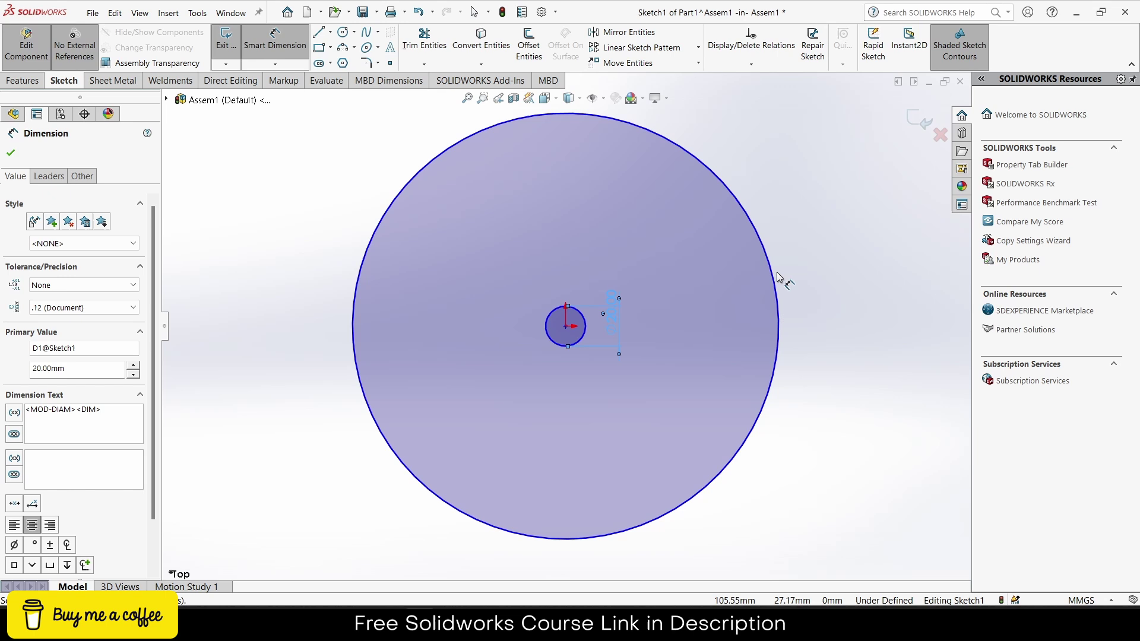
- Dimension the outer circle's diameter as 250 mm
{"action": "left_click", "coordinate": [777, 274]}
{"action": "left_click", "coordinate": [828, 261]}
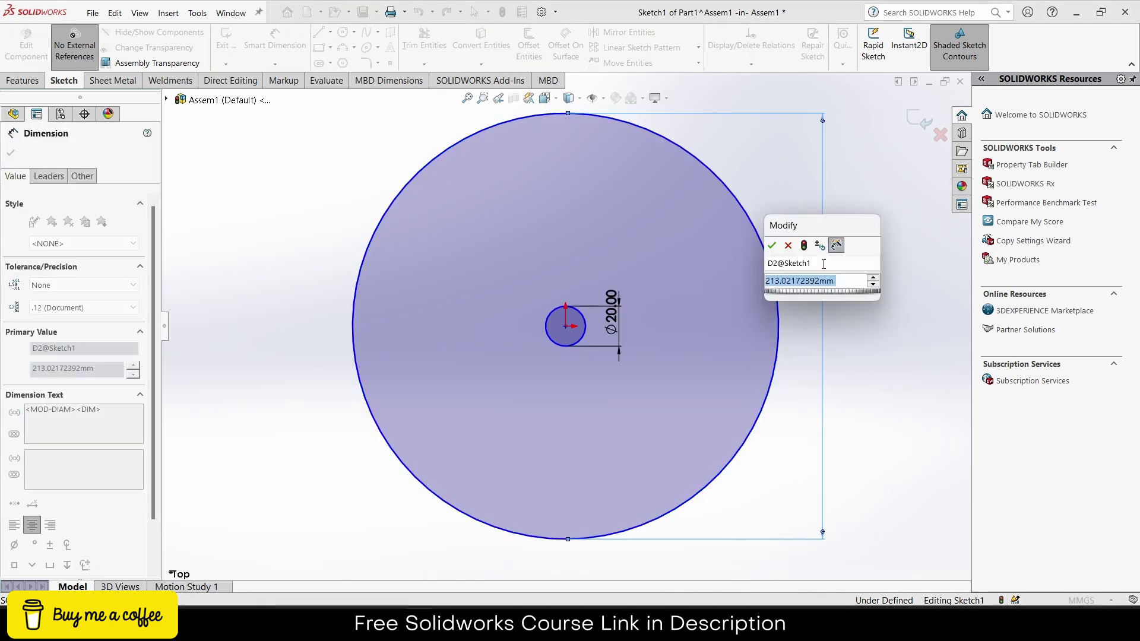
{"action": "type", "text": "250"}
{"action": "key", "text": "Return"}
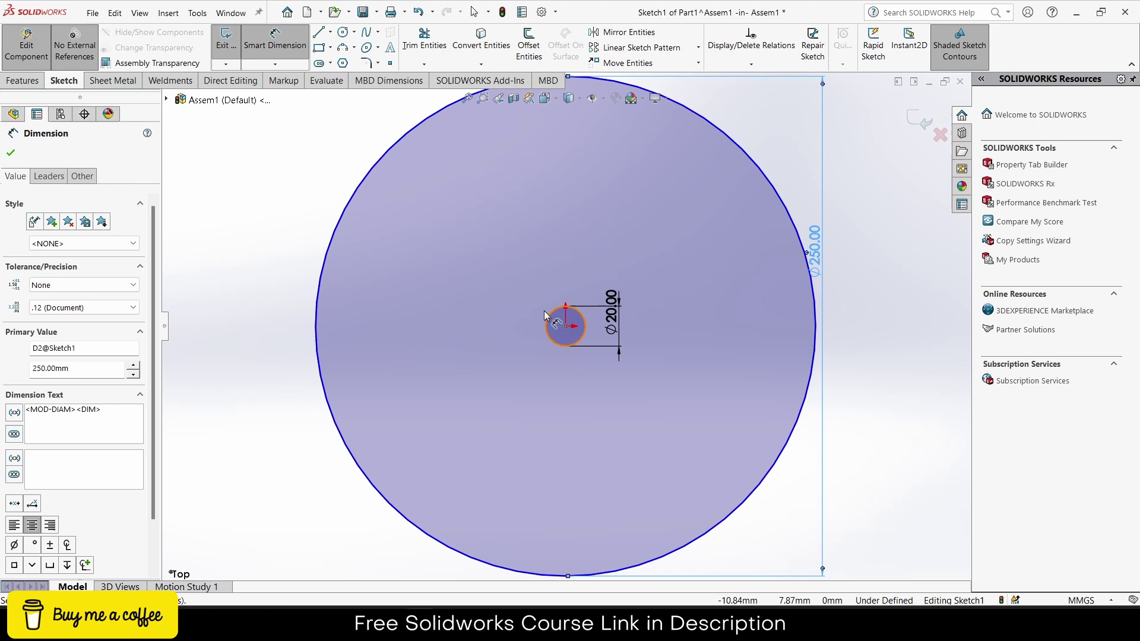
{"action": "key", "text": "Escape"}
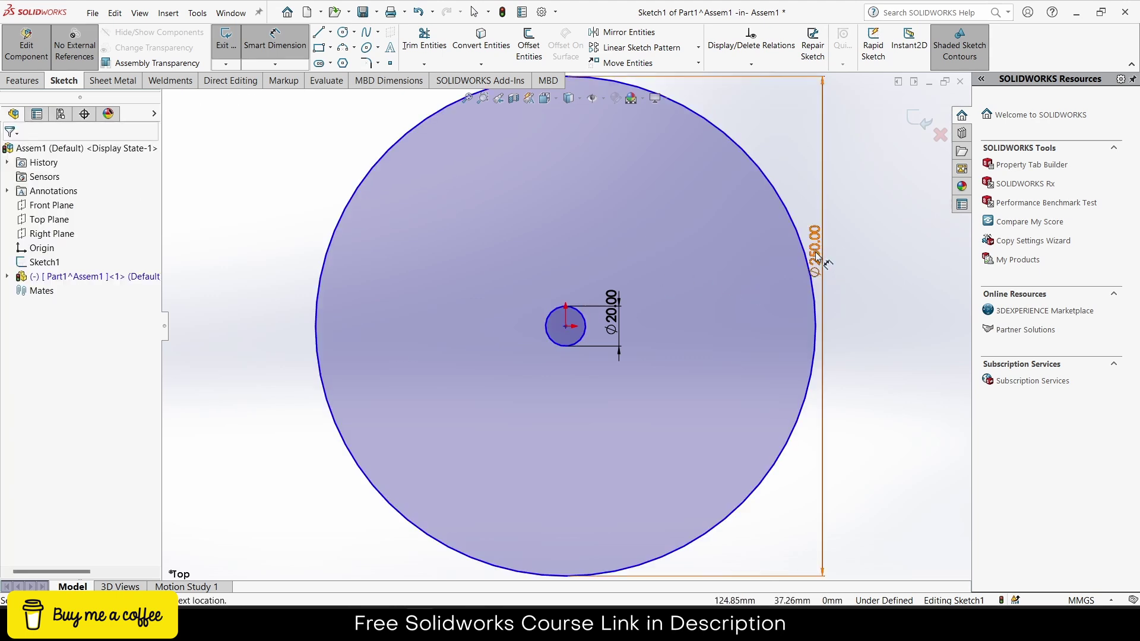
- Change the outer circle's diameter to 300 mm and finish dimensioning
{"action": "double_click", "coordinate": [817, 248]}
{"action": "type", "text": "300"}
{"action": "key", "text": "Return"}
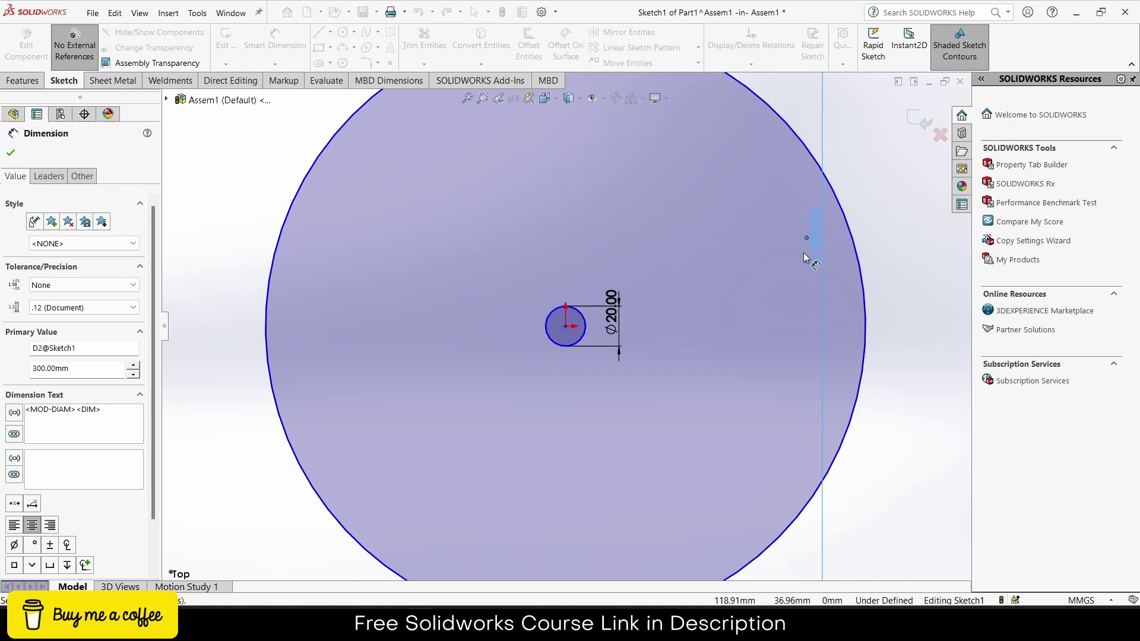
{"action": "left_click", "coordinate": [10, 150]}
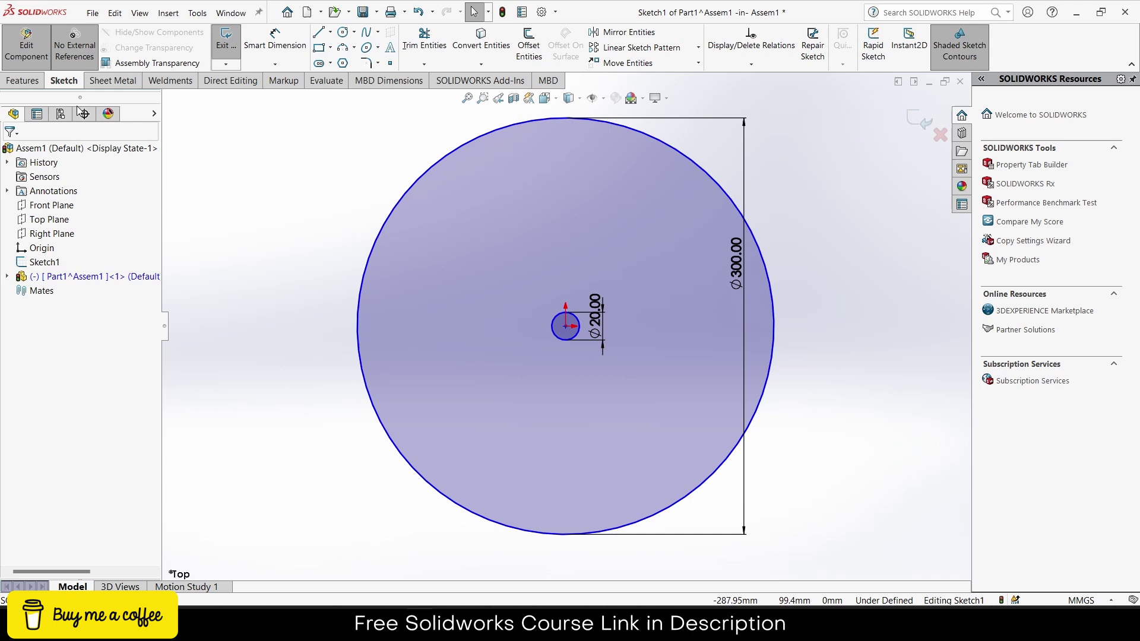
- Extrude the ring between the two circles as a 10 mm thick blind boss
{"action": "left_click", "coordinate": [24, 81]}
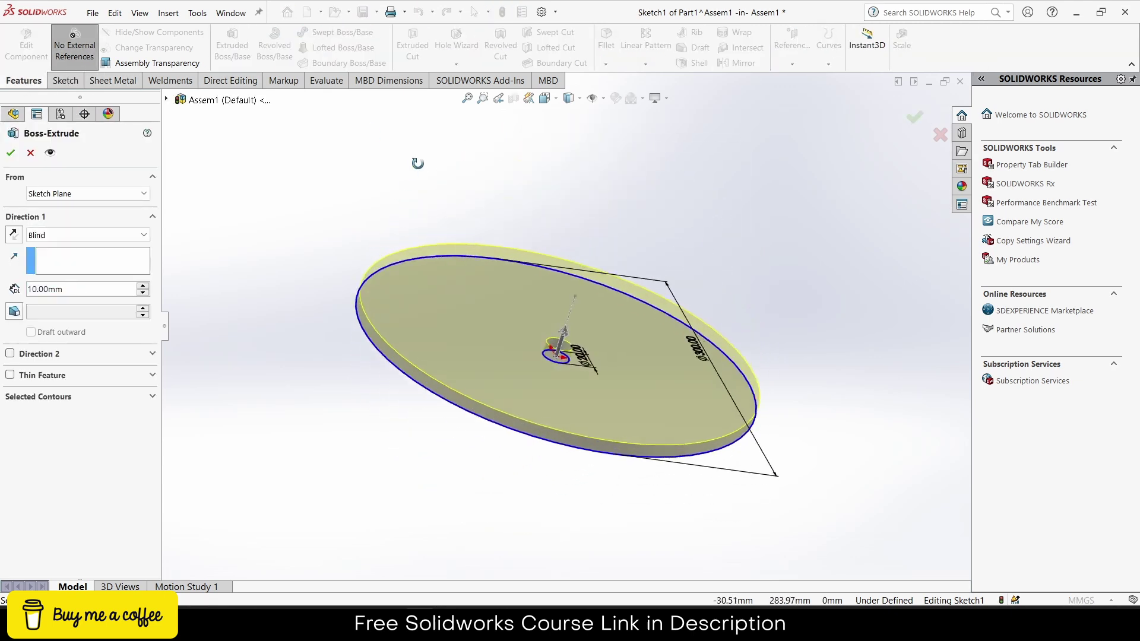
{"action": "left_click", "coordinate": [10, 153]}
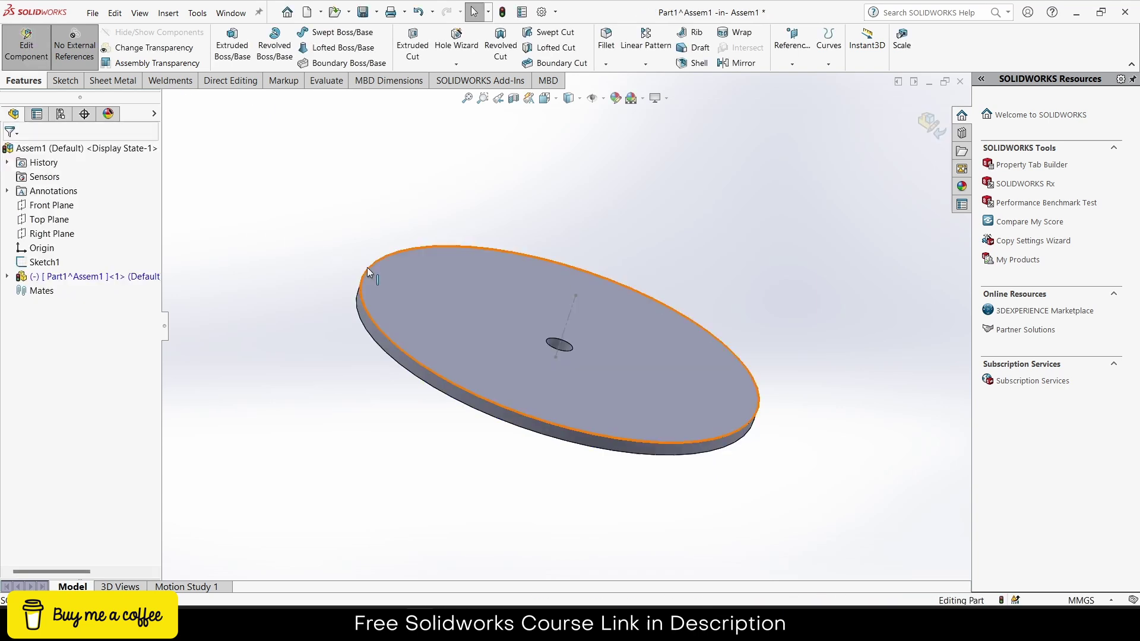
- Start a sketch on the disc's upper face and convert the central hole's edge into a sketch circle
{"action": "left_click", "coordinate": [543, 361]}
{"action": "left_click", "coordinate": [593, 326]}
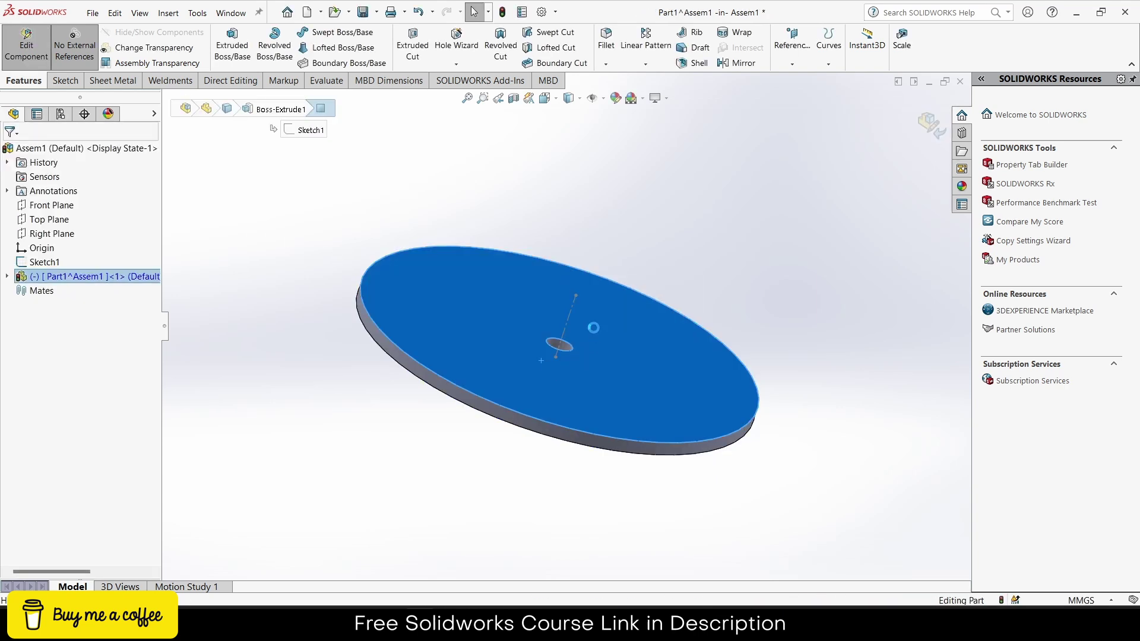
{"action": "scroll", "coordinate": [576, 333], "scroll_direction": "down", "scroll_amount": 3}
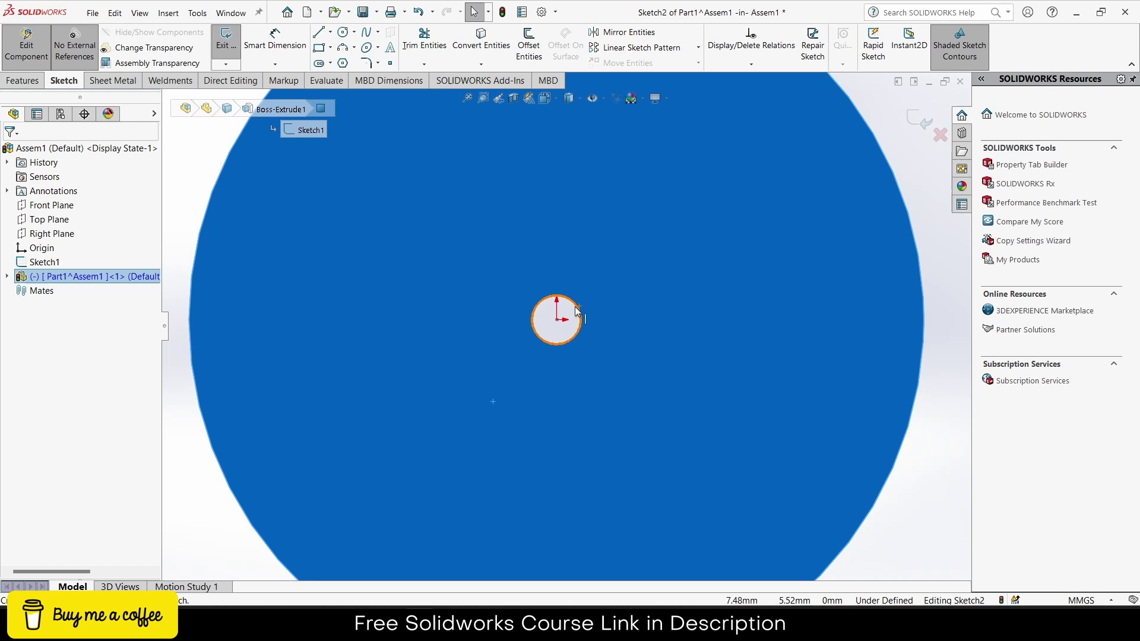
{"action": "key", "text": "Escape"}
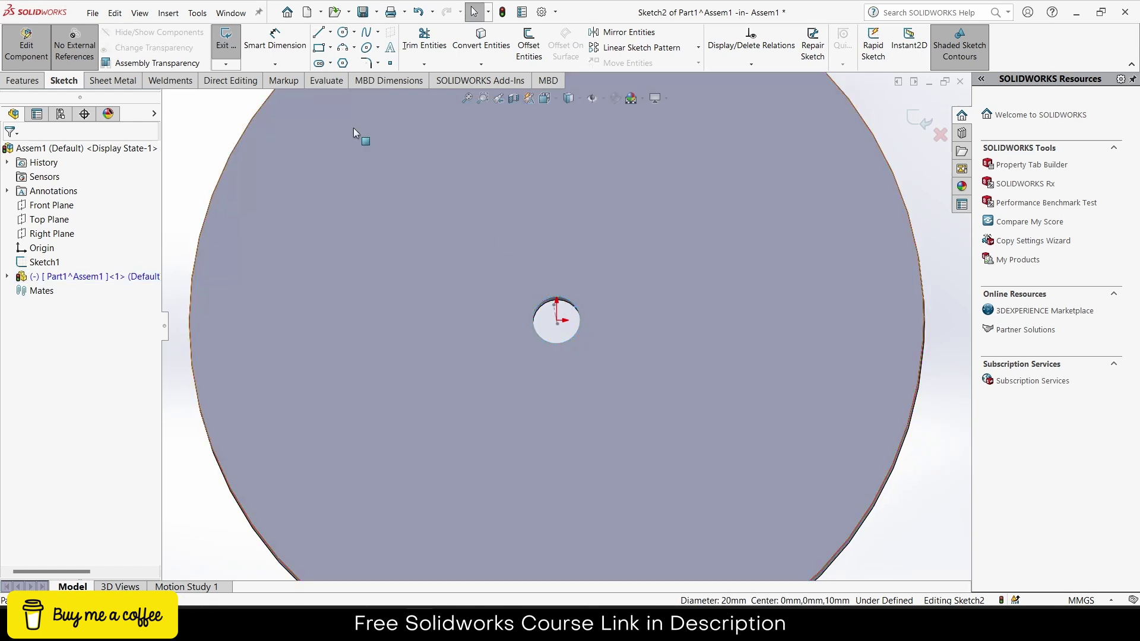
{"action": "left_click", "coordinate": [479, 40]}
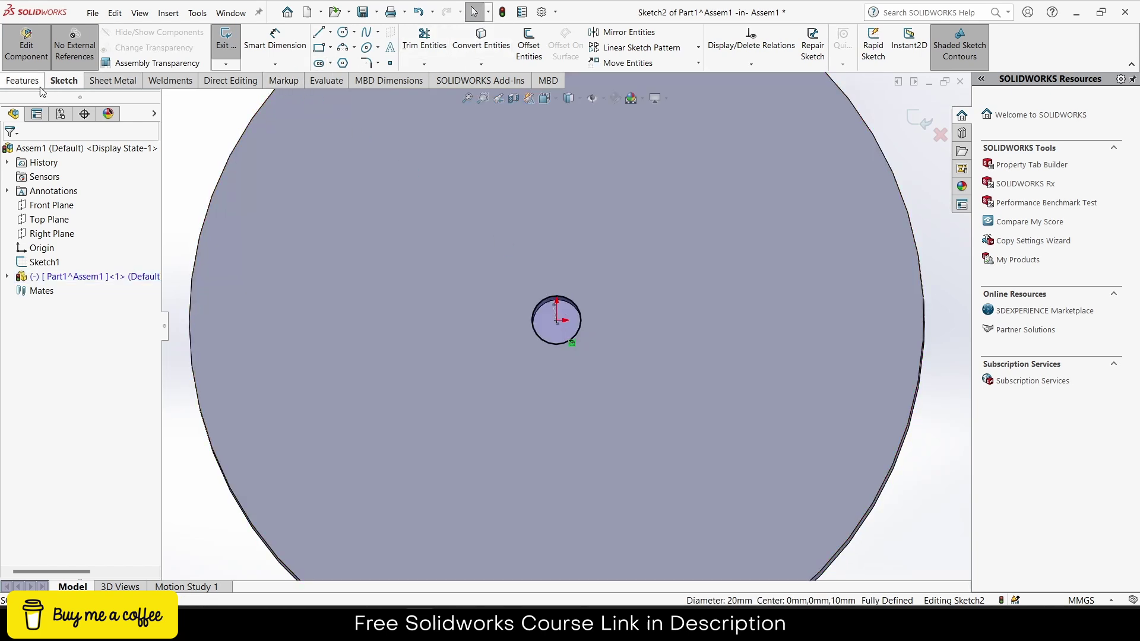
- Extrude the converted circle 20 mm upward with the result merged, and return to editing the assembly
{"action": "left_click", "coordinate": [22, 80]}
{"action": "left_click", "coordinate": [229, 44]}
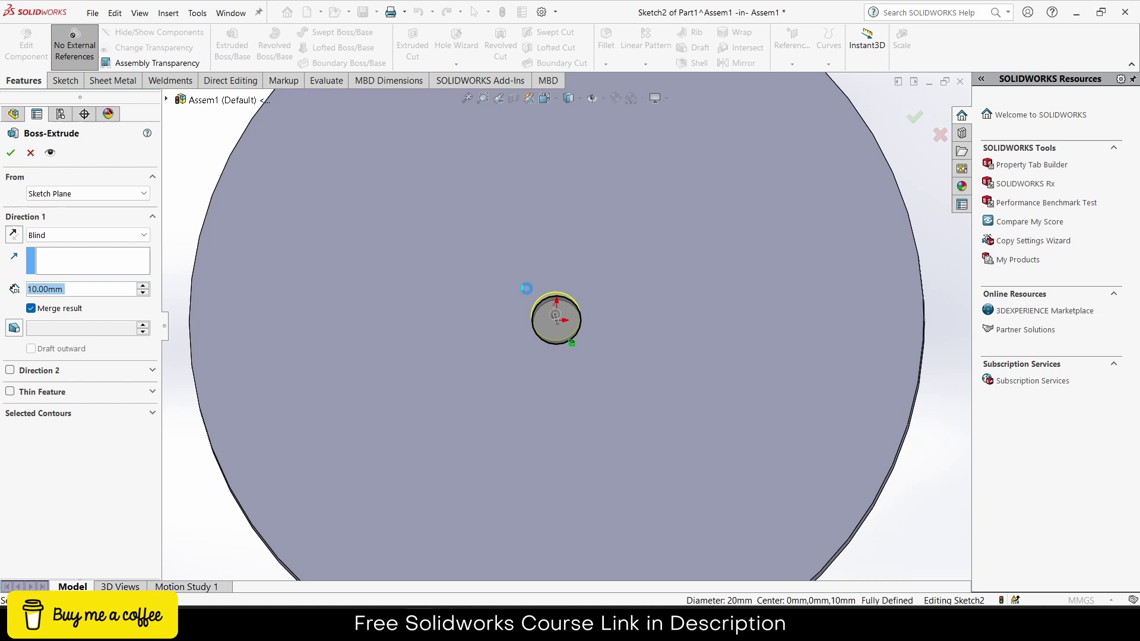
{"action": "scroll", "coordinate": [558, 286], "scroll_direction": "up", "scroll_amount": 3}
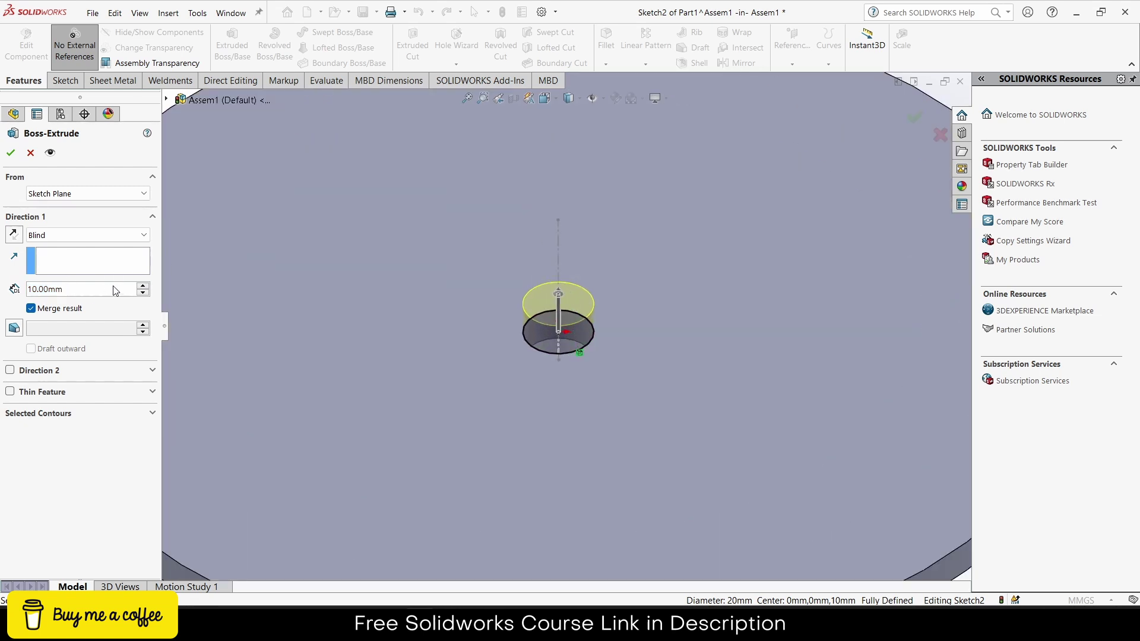
{"action": "left_click", "coordinate": [146, 286]}
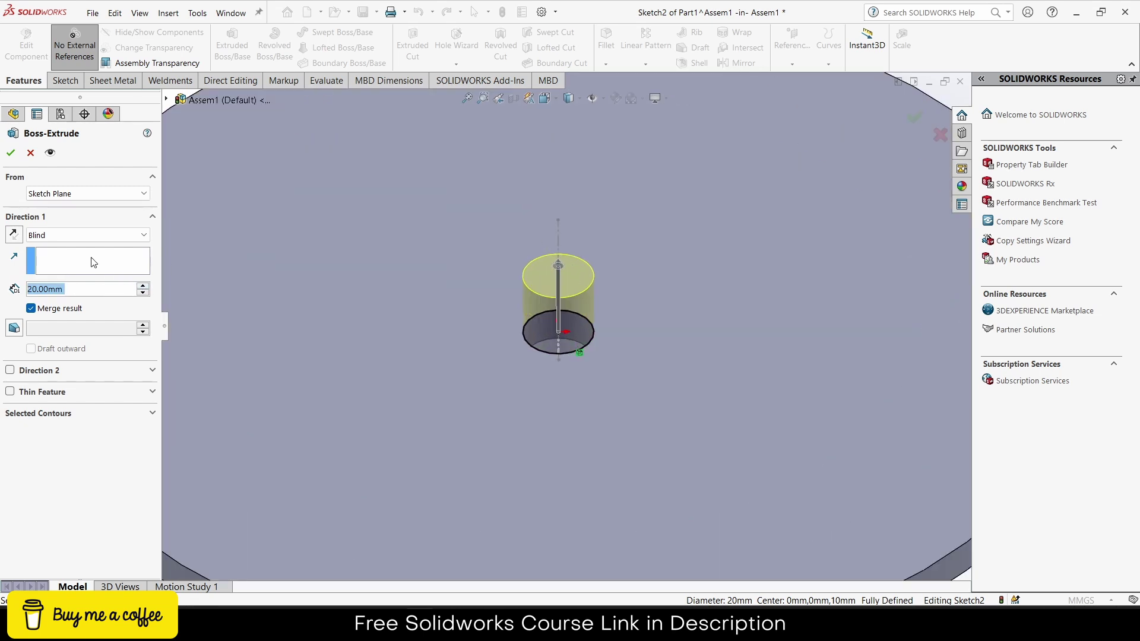
{"action": "left_click", "coordinate": [10, 153]}
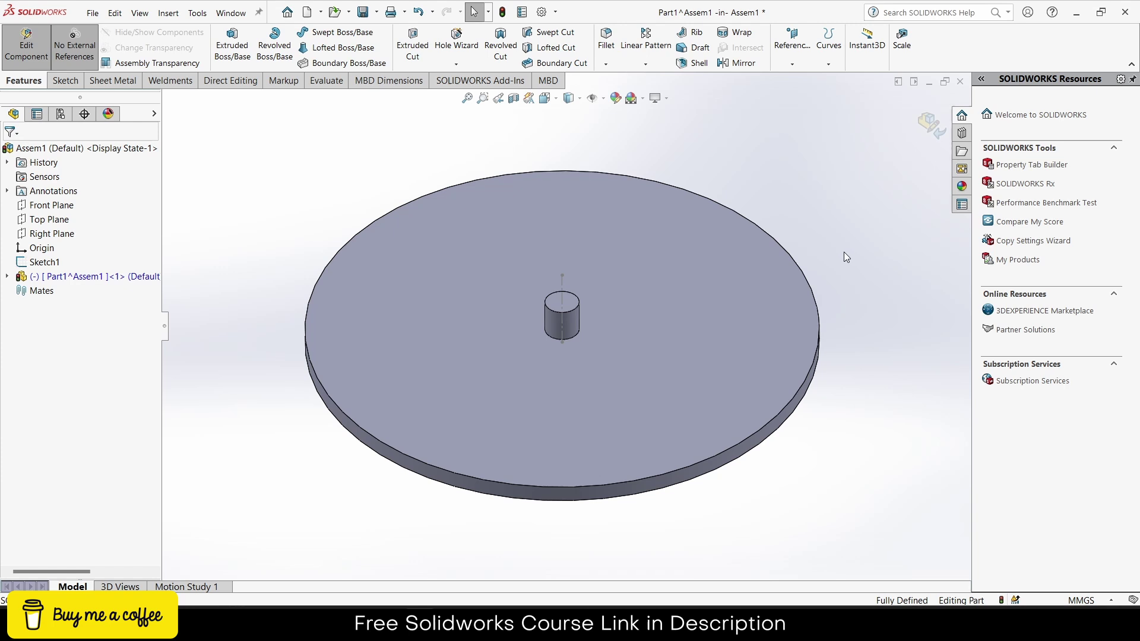
{"action": "left_click", "coordinate": [931, 125]}
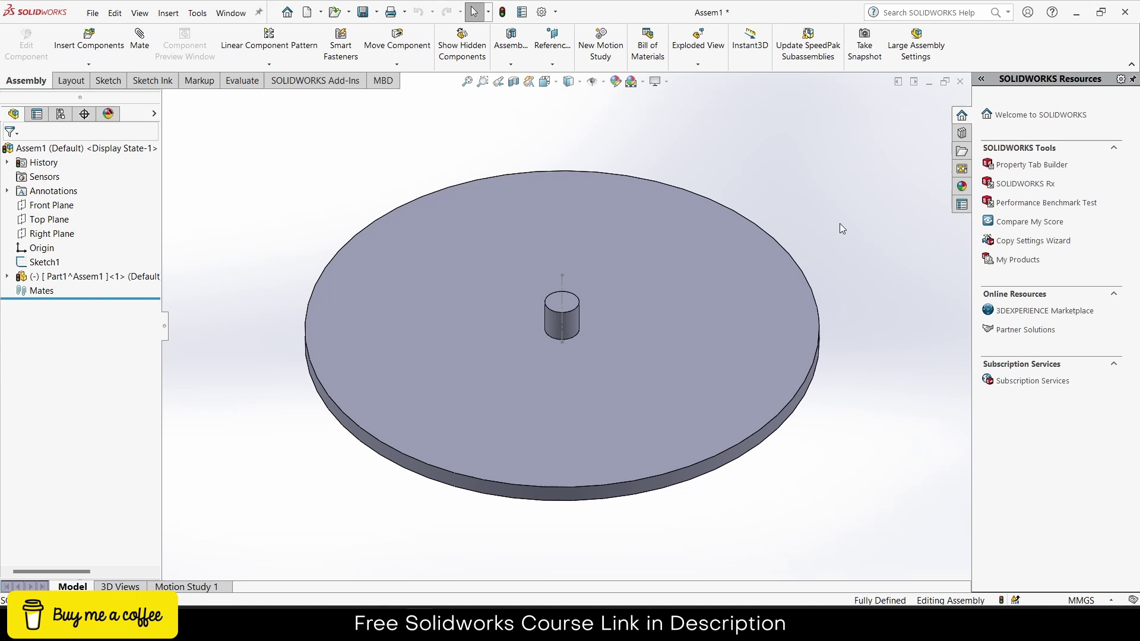
- Insert a new part into the assembly and start its first sketch on the Top Plane
{"action": "left_click", "coordinate": [89, 64]}
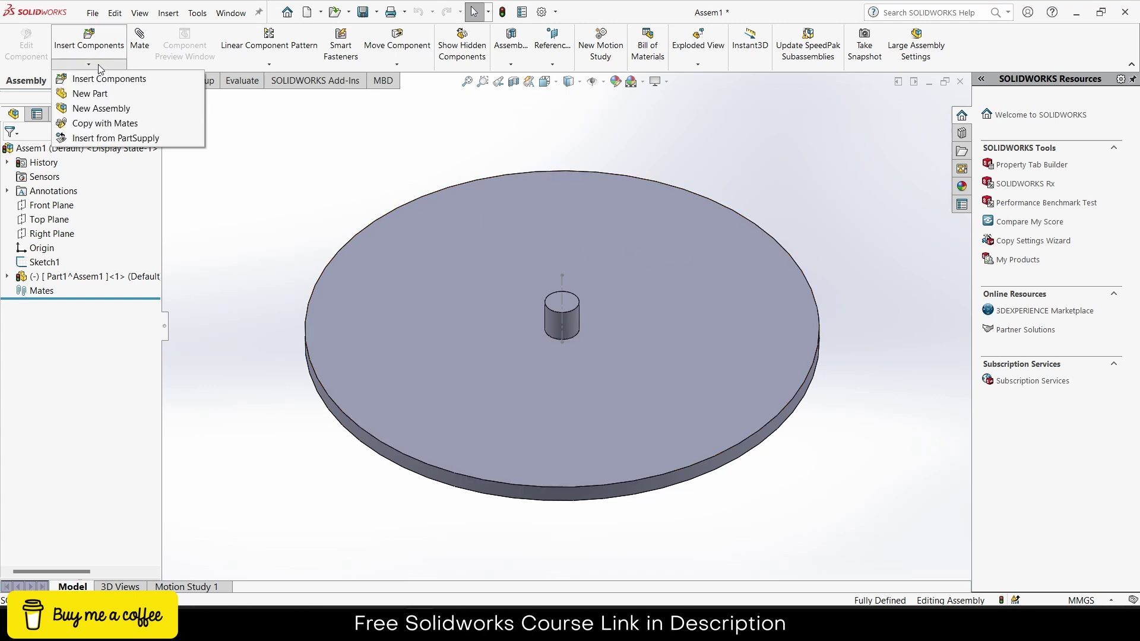
{"action": "left_click", "coordinate": [76, 92]}
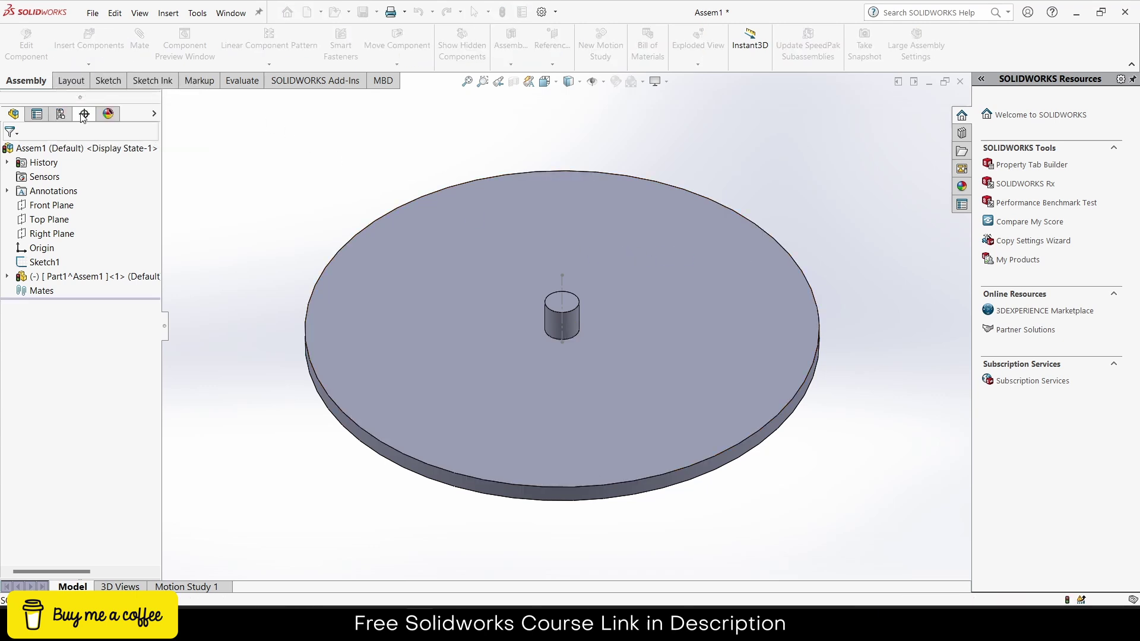
{"action": "left_click", "coordinate": [43, 219]}
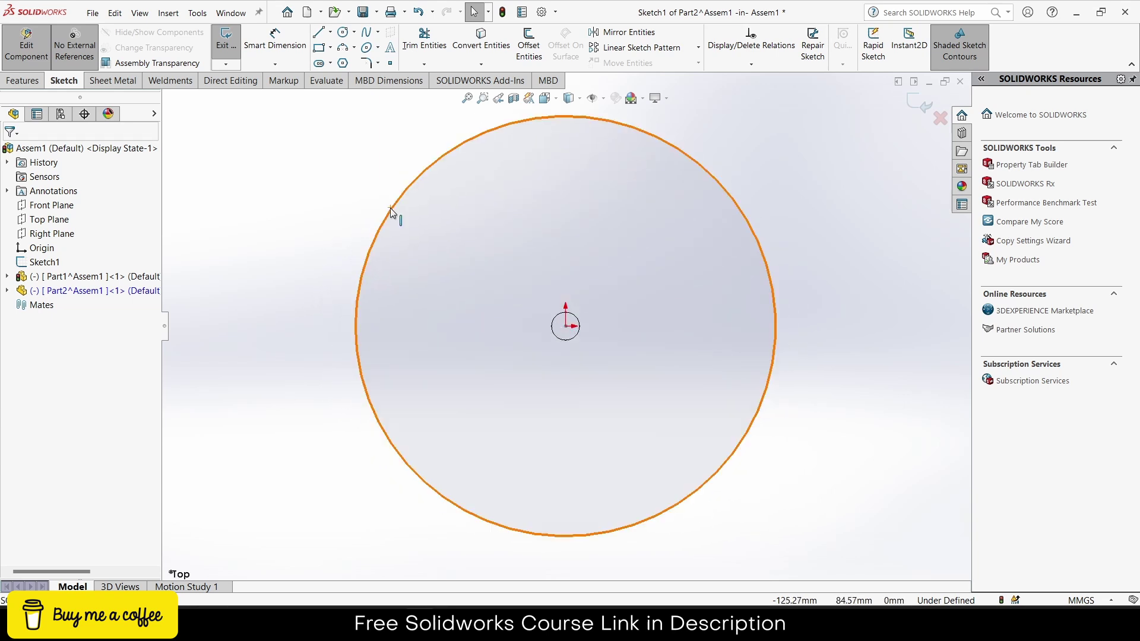
- Convert the disc's outer edge into a sketch circle, accepting that the external reference is broken
{"action": "left_click", "coordinate": [391, 212]}
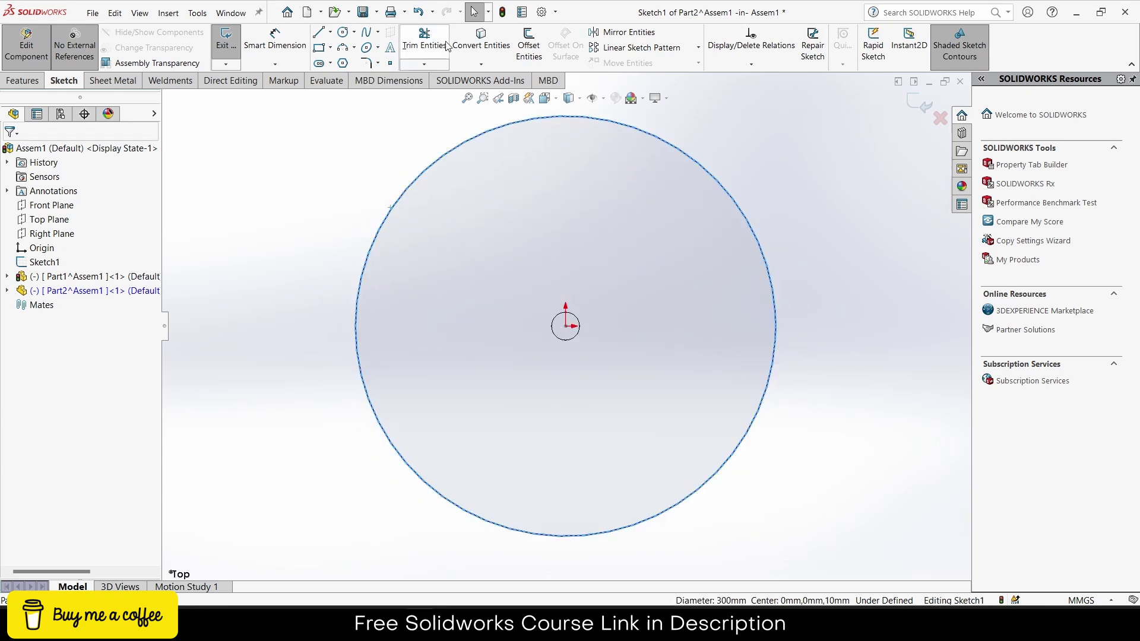
{"action": "left_click", "coordinate": [481, 41]}
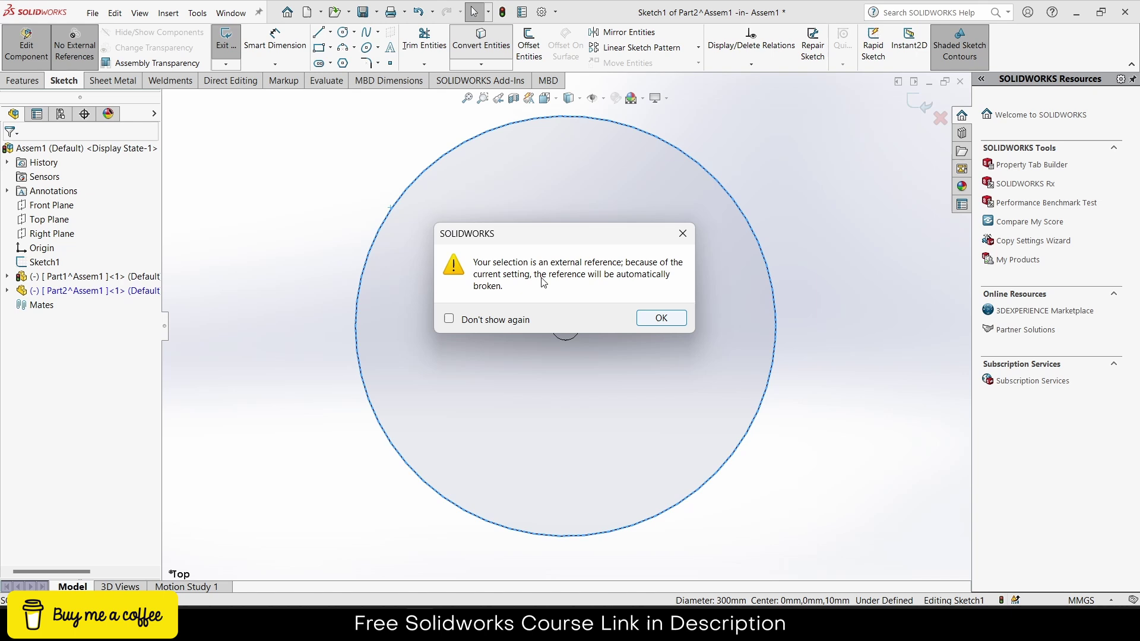
{"action": "left_click", "coordinate": [646, 326]}
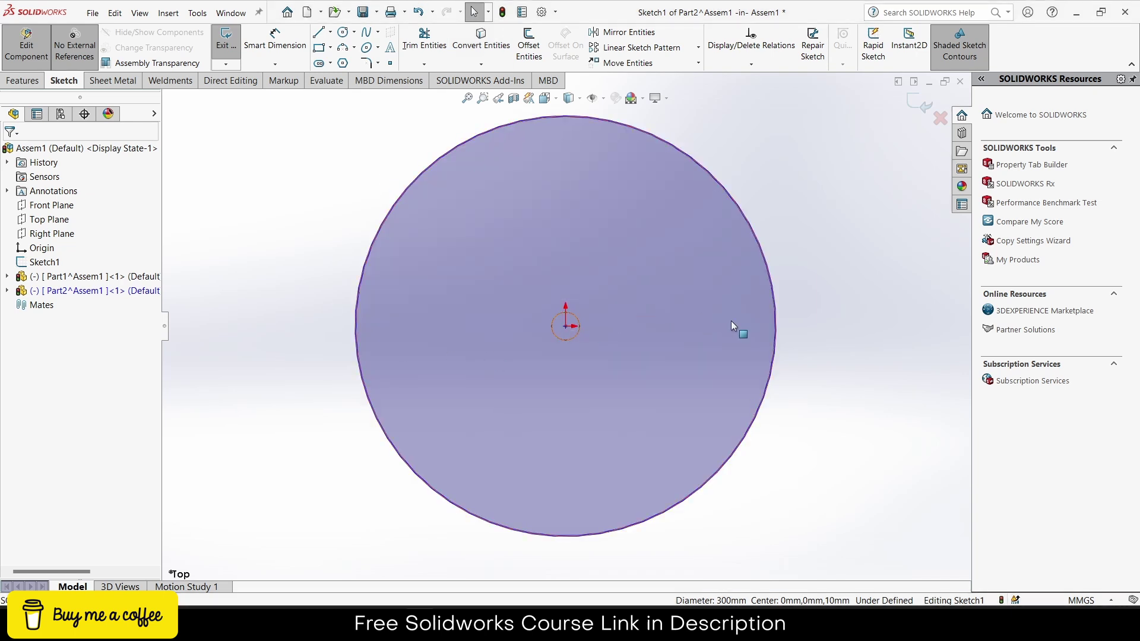
- Dimension the converted circle's diameter at 300 mm
{"action": "middle_click_drag", "start_coordinate": [771, 318], "coordinate": [774, 216]}
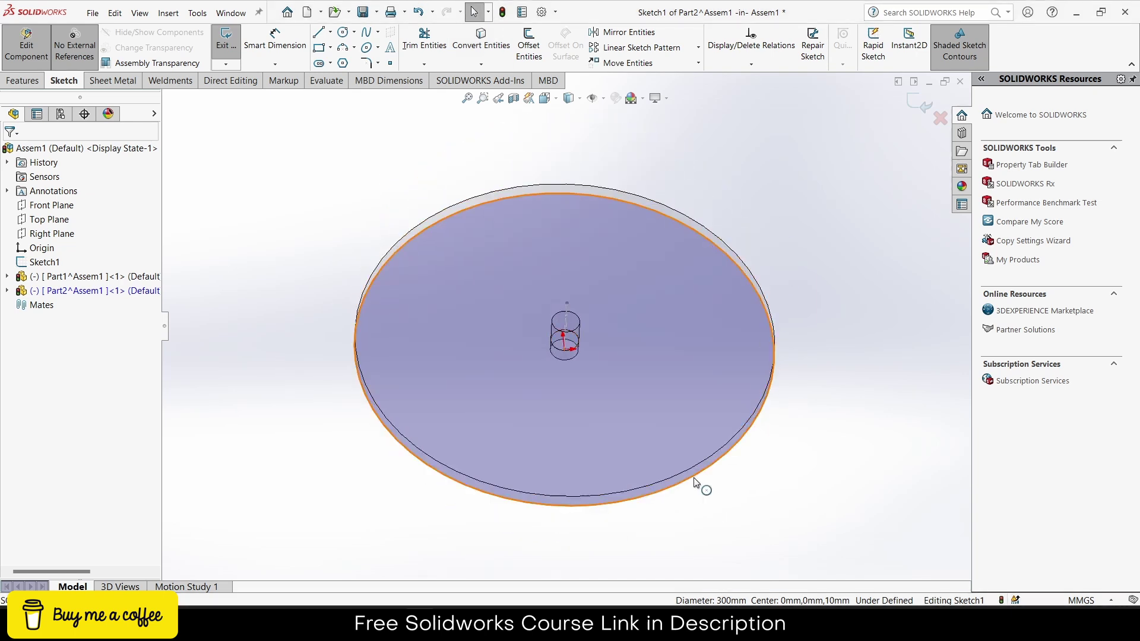
{"action": "left_click", "coordinate": [275, 37]}
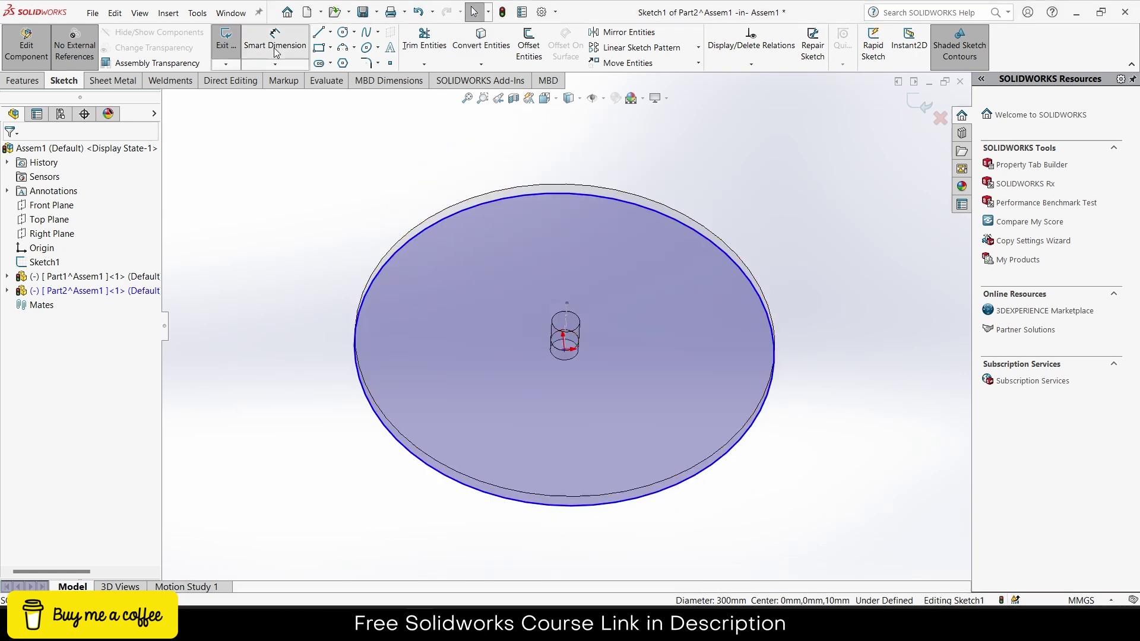
{"action": "left_click", "coordinate": [766, 312]}
{"action": "left_click", "coordinate": [832, 306]}
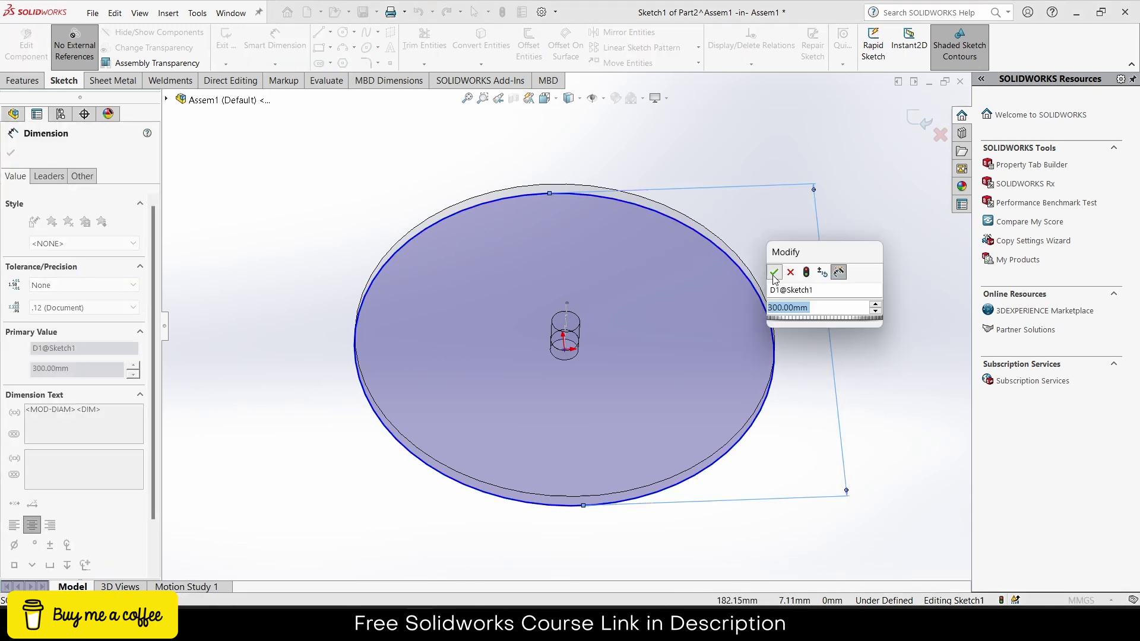
{"action": "left_click", "coordinate": [774, 274]}
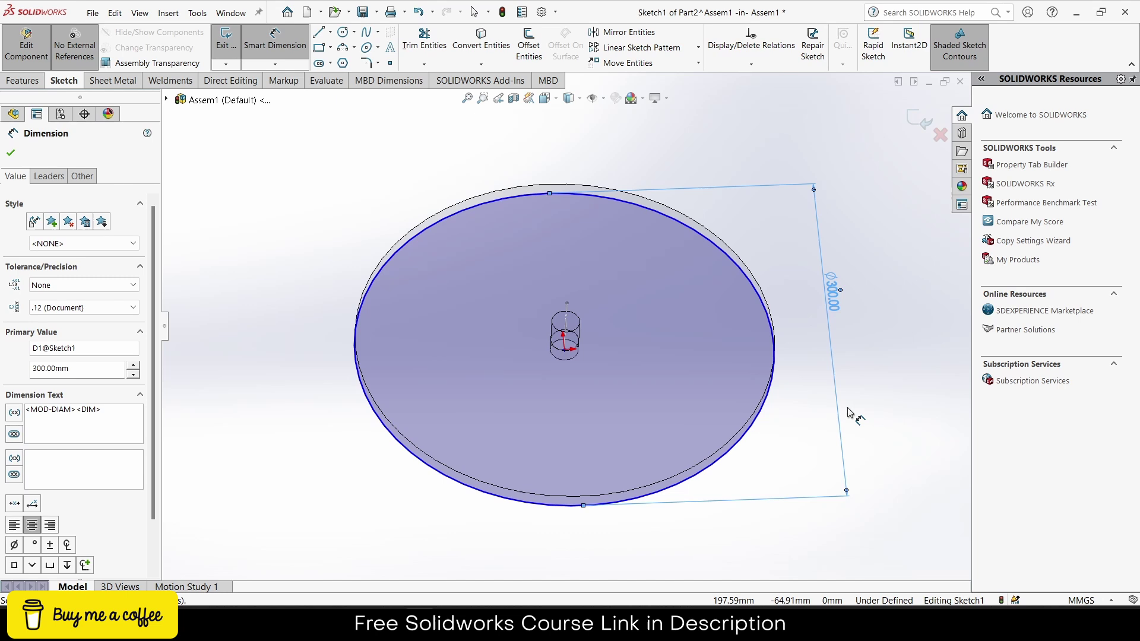
- Move the circle's centre off the origin and constrain it coincident with the origin
{"action": "key", "text": "ctrl+5"}
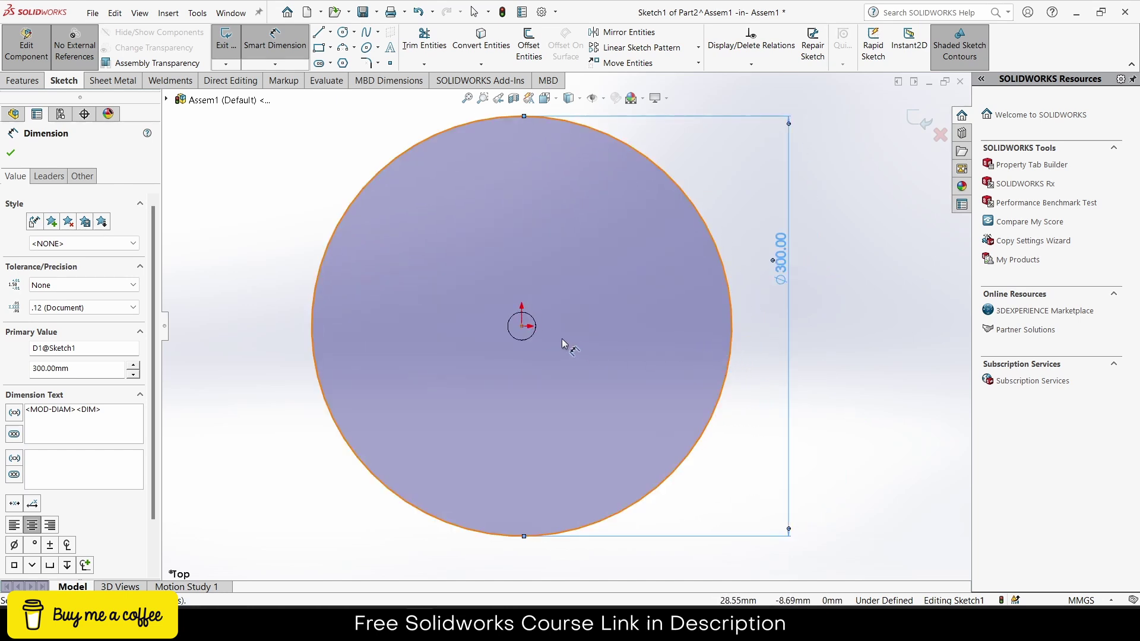
{"action": "key", "text": "Escape"}
{"action": "left_click_drag", "start_coordinate": [521, 326], "coordinate": [536, 307]}
{"action": "left_click", "coordinate": [522, 326], "text": "ctrl"}
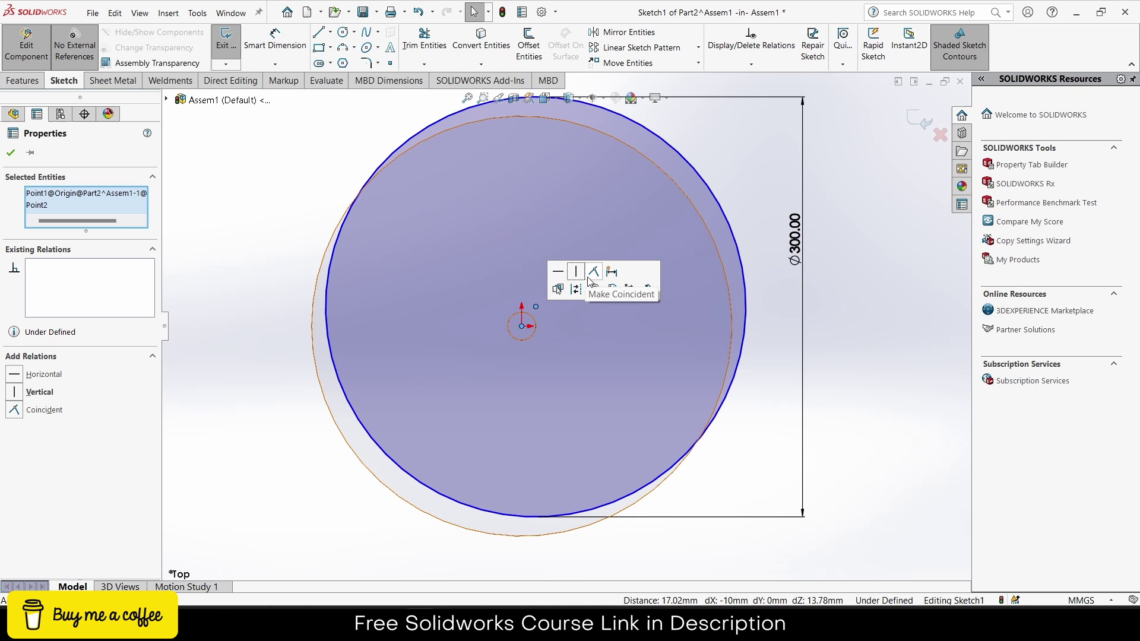
{"action": "left_click", "coordinate": [592, 283]}
{"action": "left_click", "coordinate": [738, 224]}
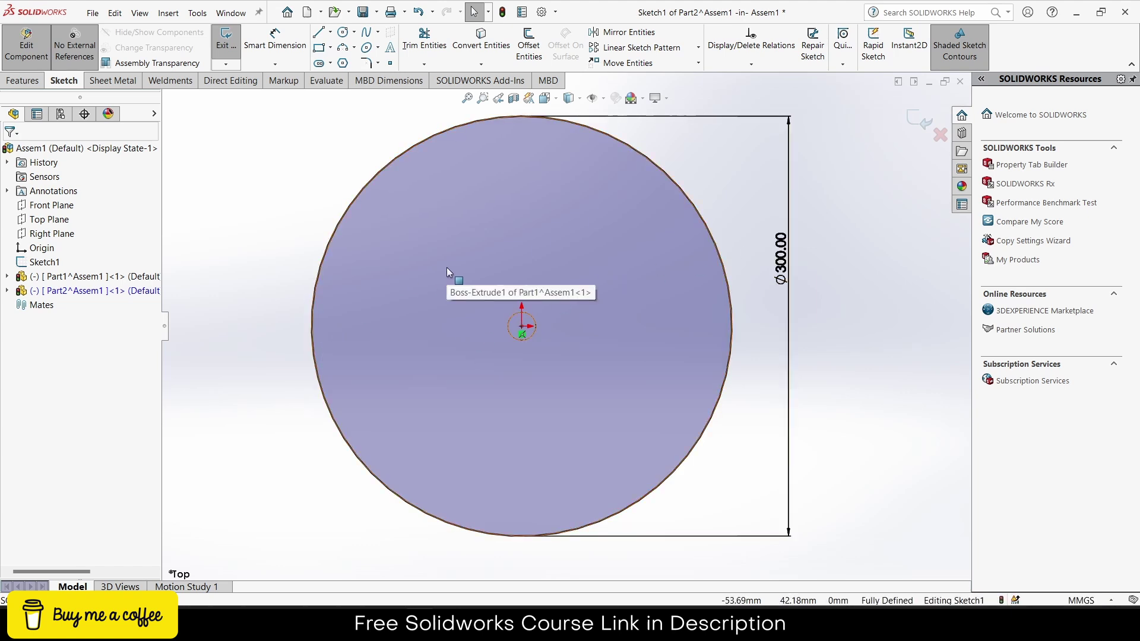
- Sketch a vertical line about 316 mm long downward from the circle's left quadrant point
{"action": "key", "text": "f"}
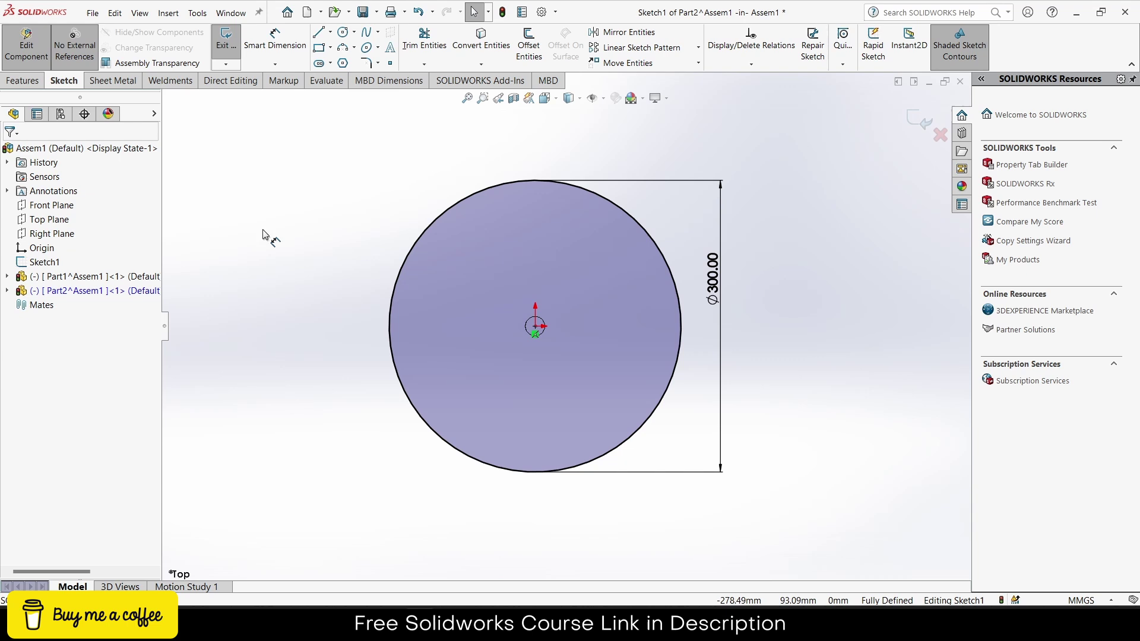
{"action": "key", "text": "l"}
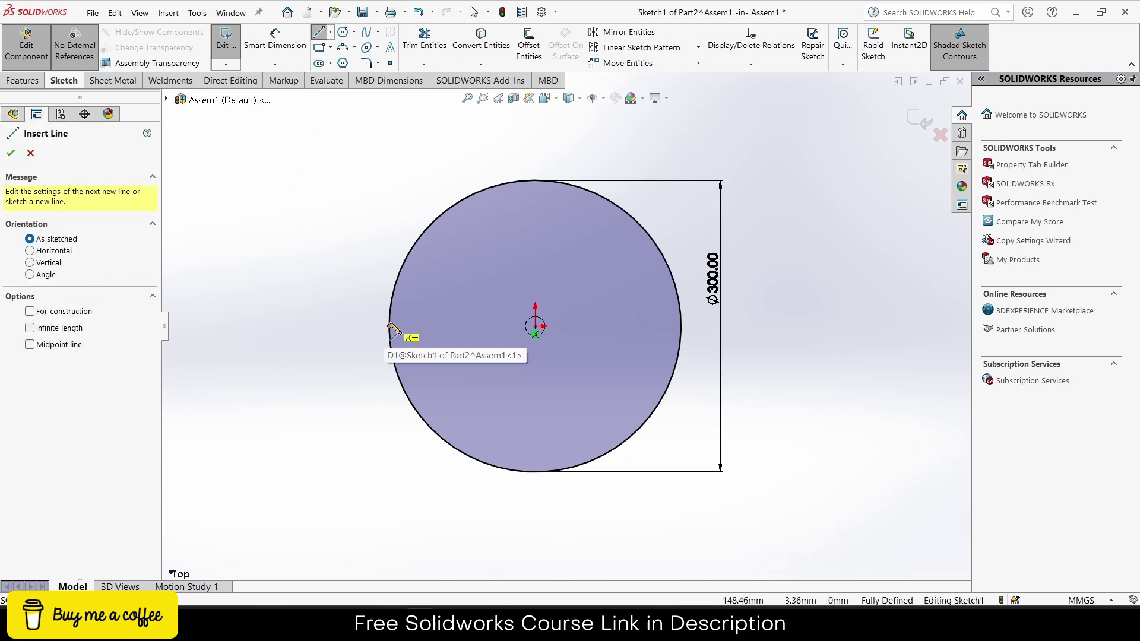
{"action": "left_click", "coordinate": [388, 326]}
{"action": "key", "text": "z"}
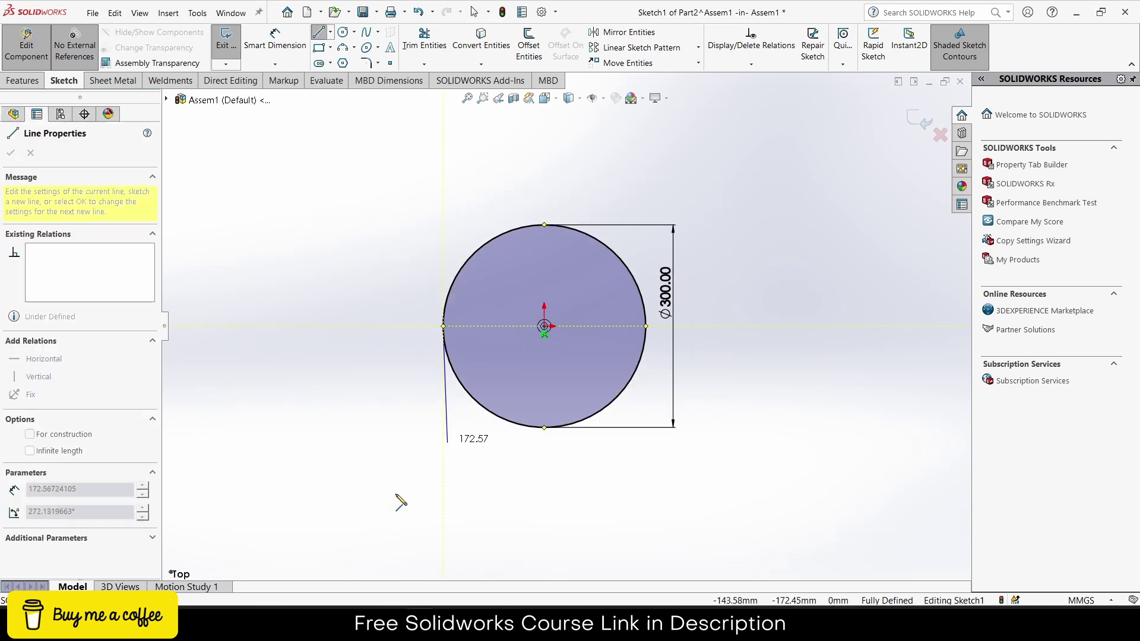
{"action": "left_click", "coordinate": [443, 542]}
{"action": "key", "text": "Escape"}
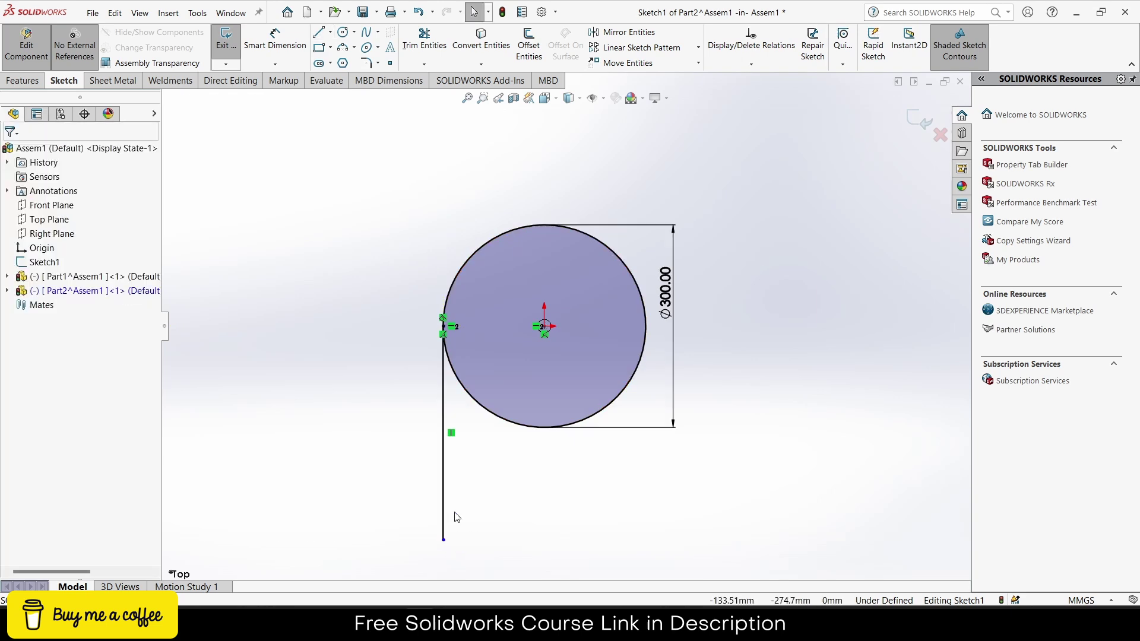
{"action": "scroll", "coordinate": [462, 519], "scroll_direction": "down", "scroll_amount": 3}
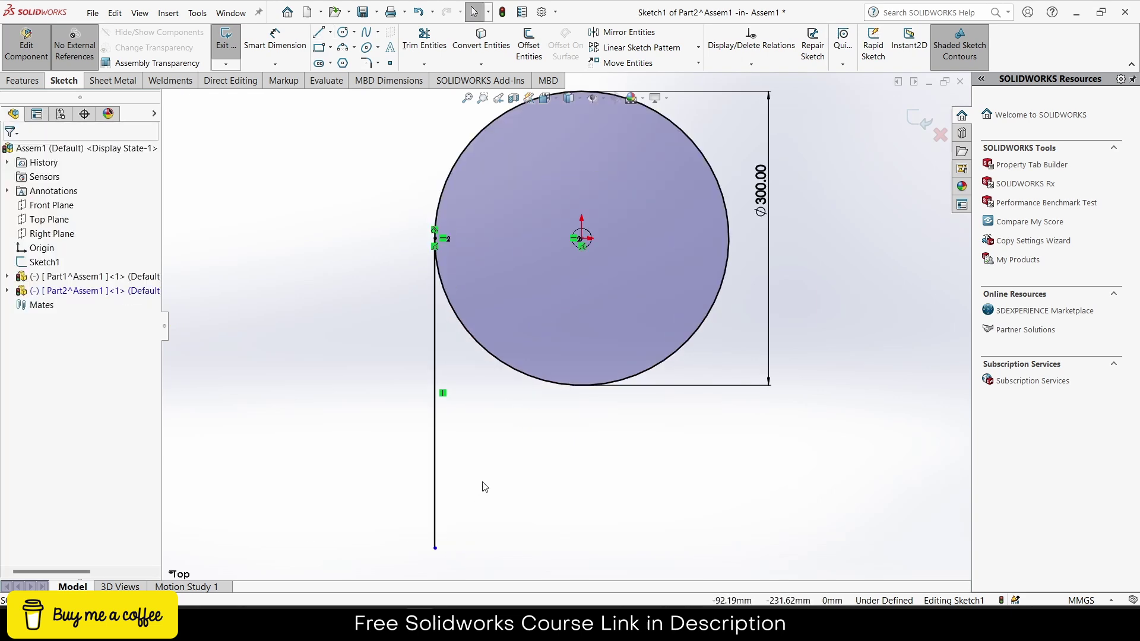
{"action": "left_click", "coordinate": [318, 34]}
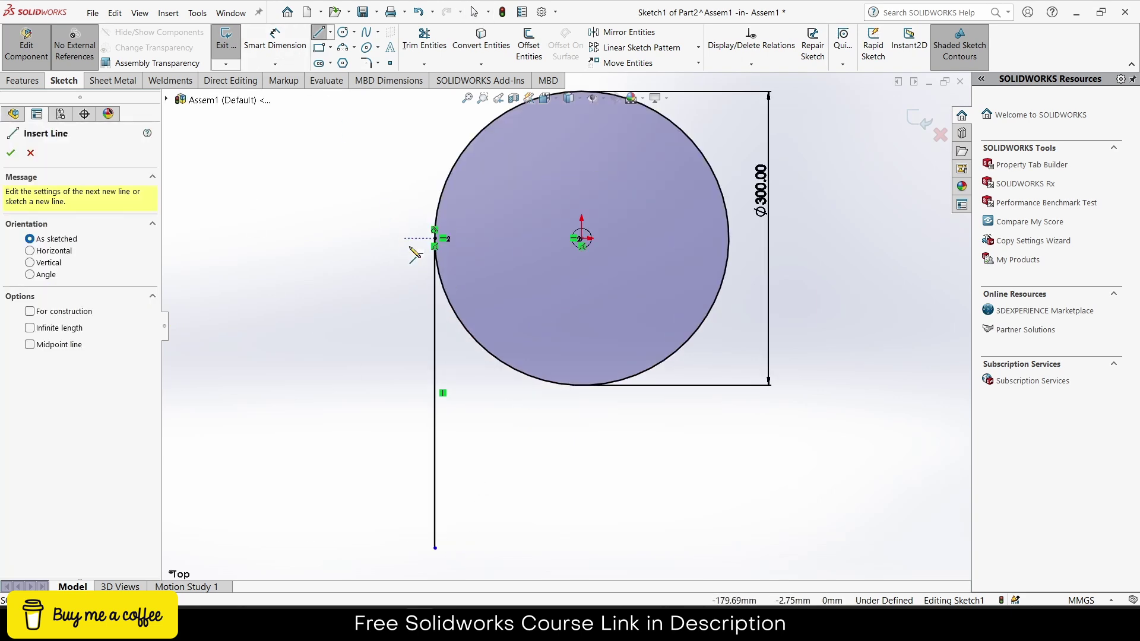
{"action": "left_click", "coordinate": [470, 329]}
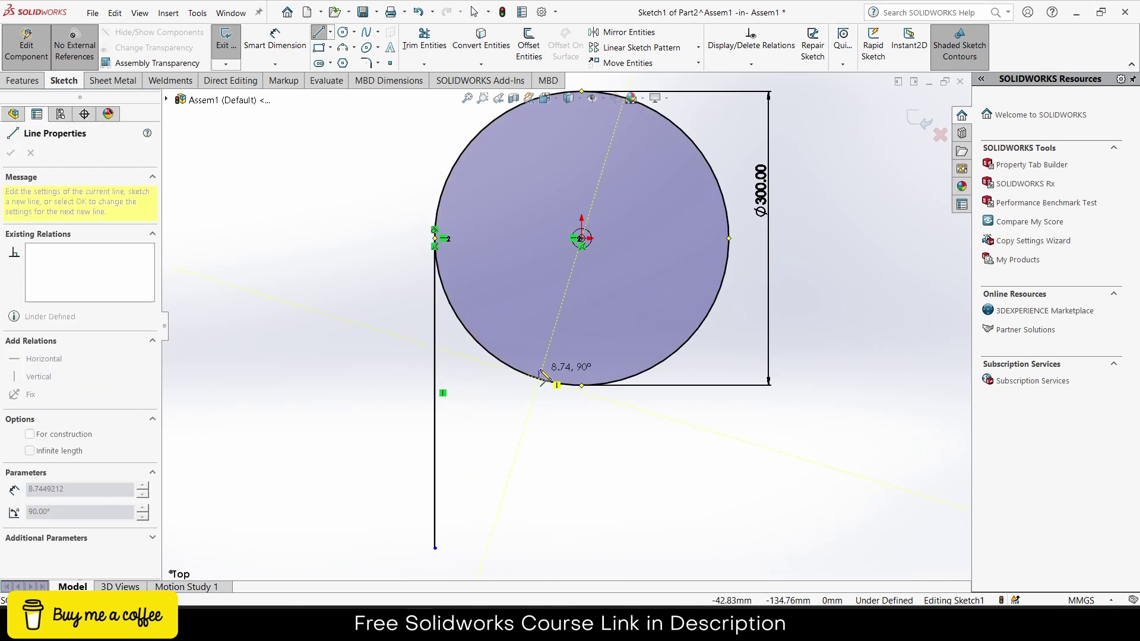
{"action": "key", "text": "Escape"}
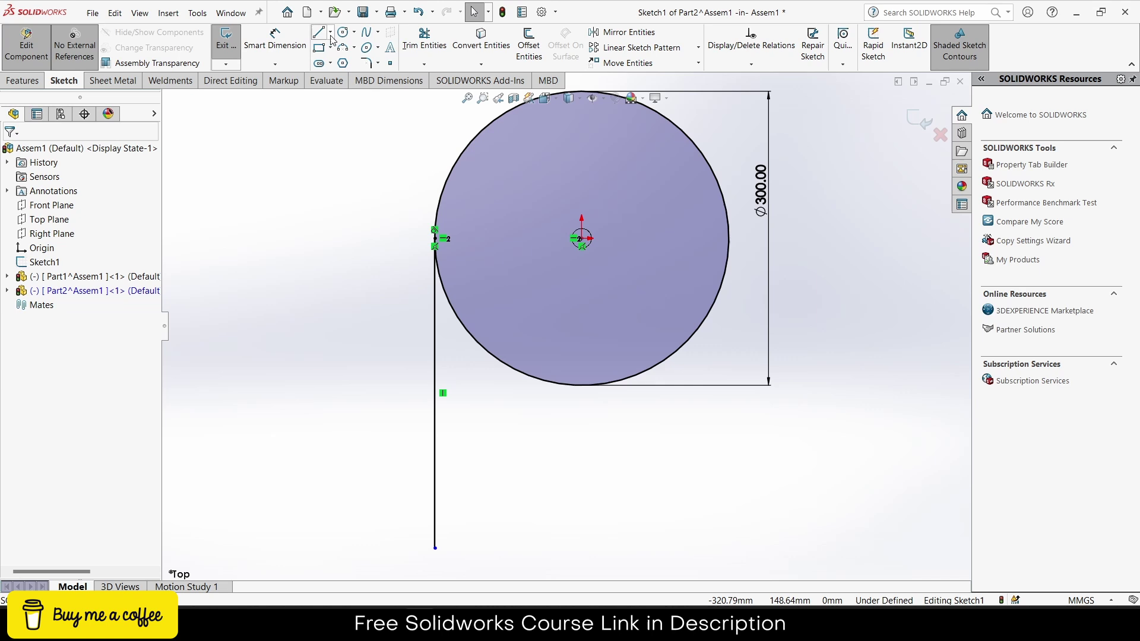
{"action": "left_click", "coordinate": [330, 32]}
{"action": "left_click", "coordinate": [333, 41]}
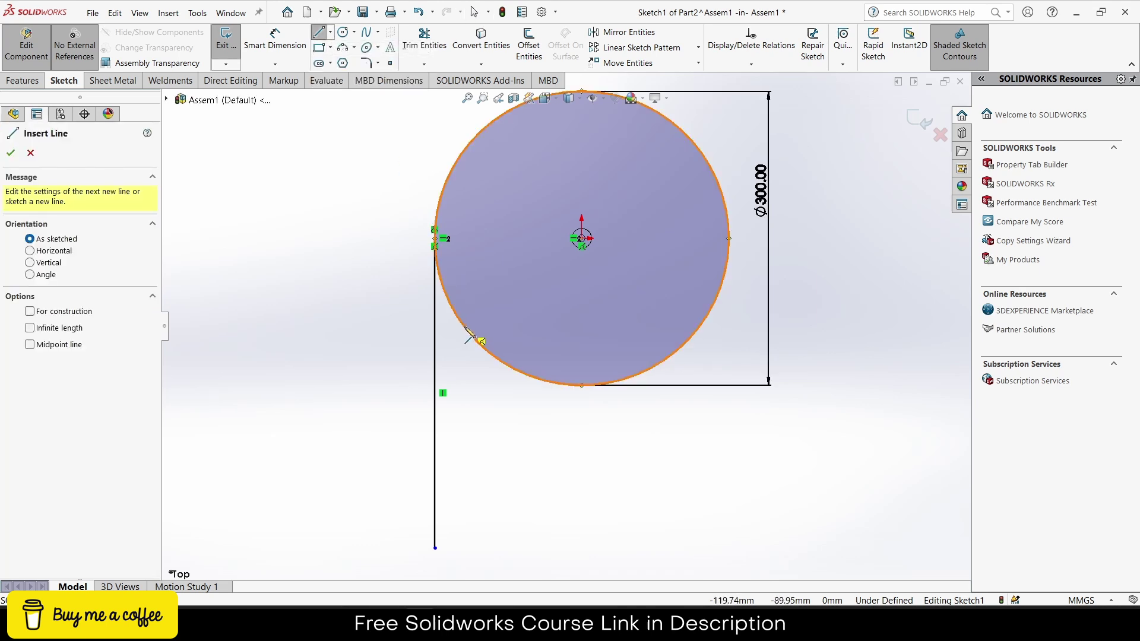
{"action": "left_click", "coordinate": [456, 313]}
{"action": "key", "text": "Escape"}
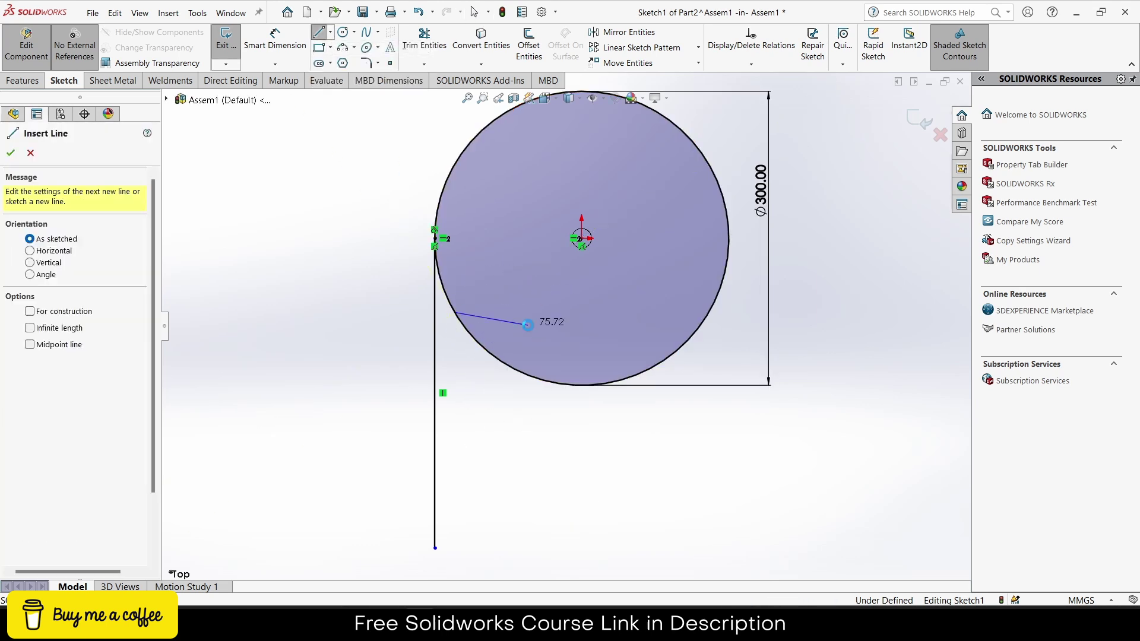
{"action": "key", "text": "Escape"}
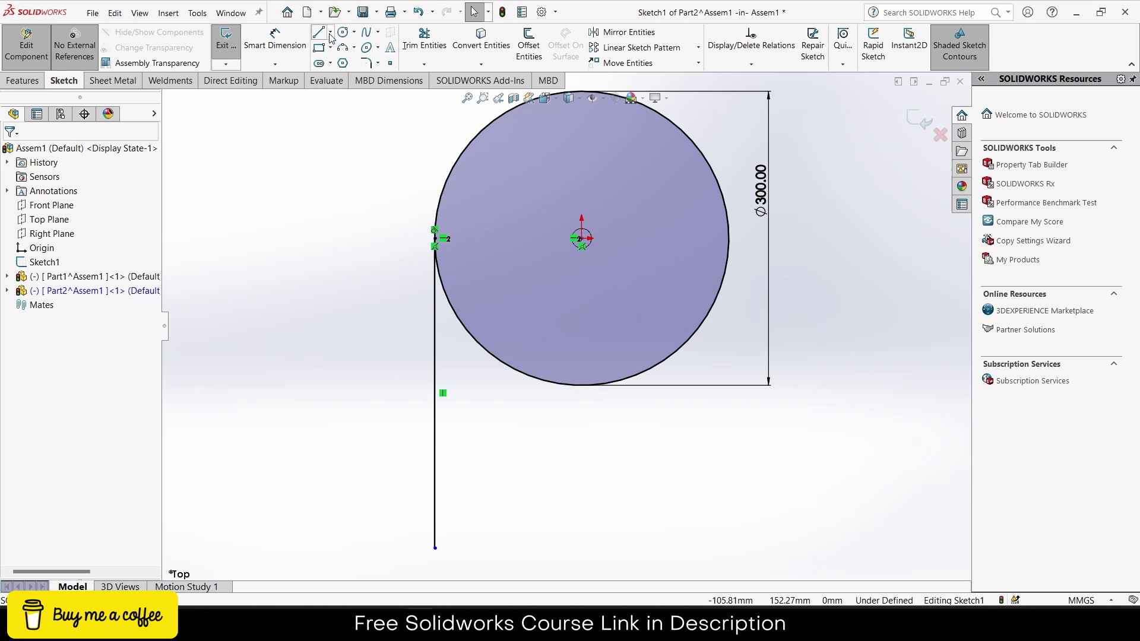
- Offset the vertical line 30 mm toward the circle's centre and trim the offset line's portion inside the circle
{"action": "left_click", "coordinate": [529, 45]}
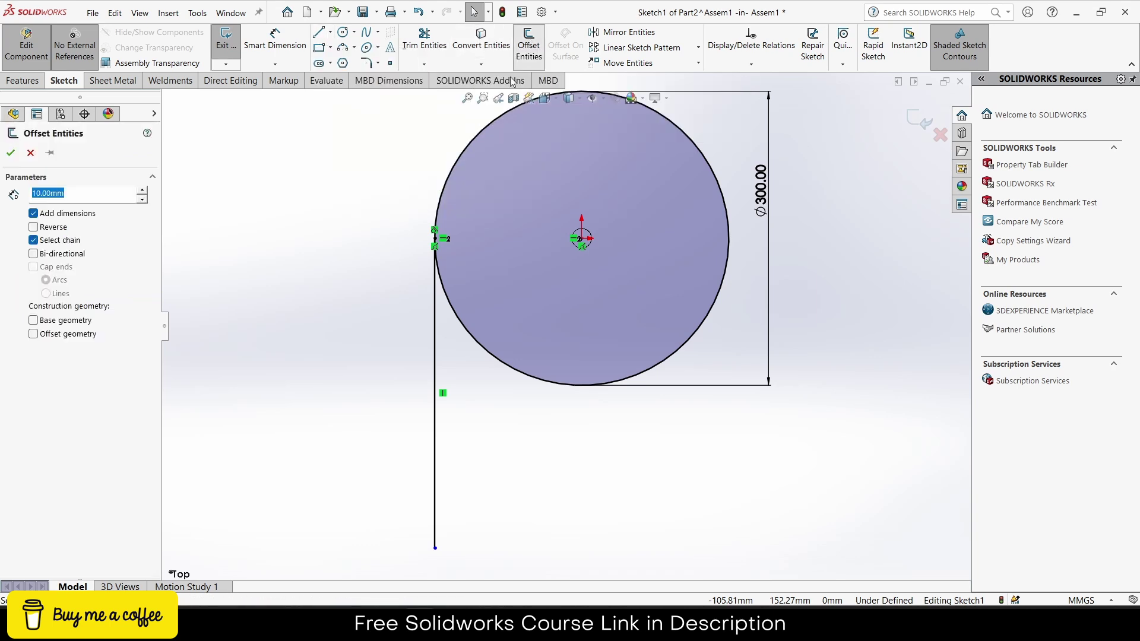
{"action": "left_click", "coordinate": [435, 305]}
{"action": "left_click", "coordinate": [33, 229]}
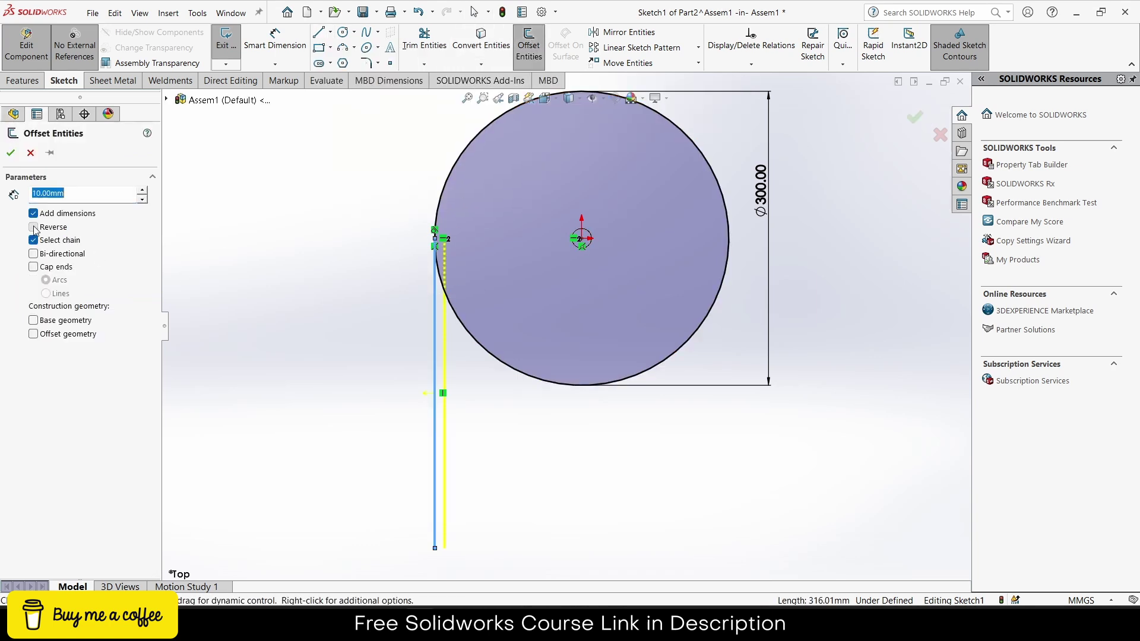
{"action": "left_click", "coordinate": [144, 190]}
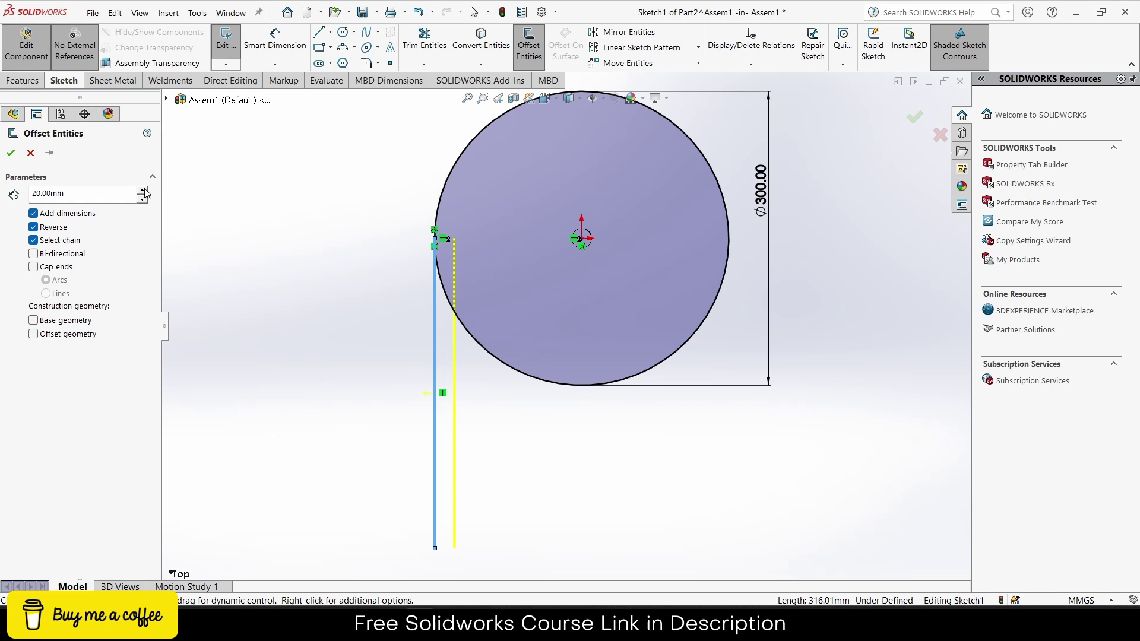
{"action": "left_click", "coordinate": [143, 190]}
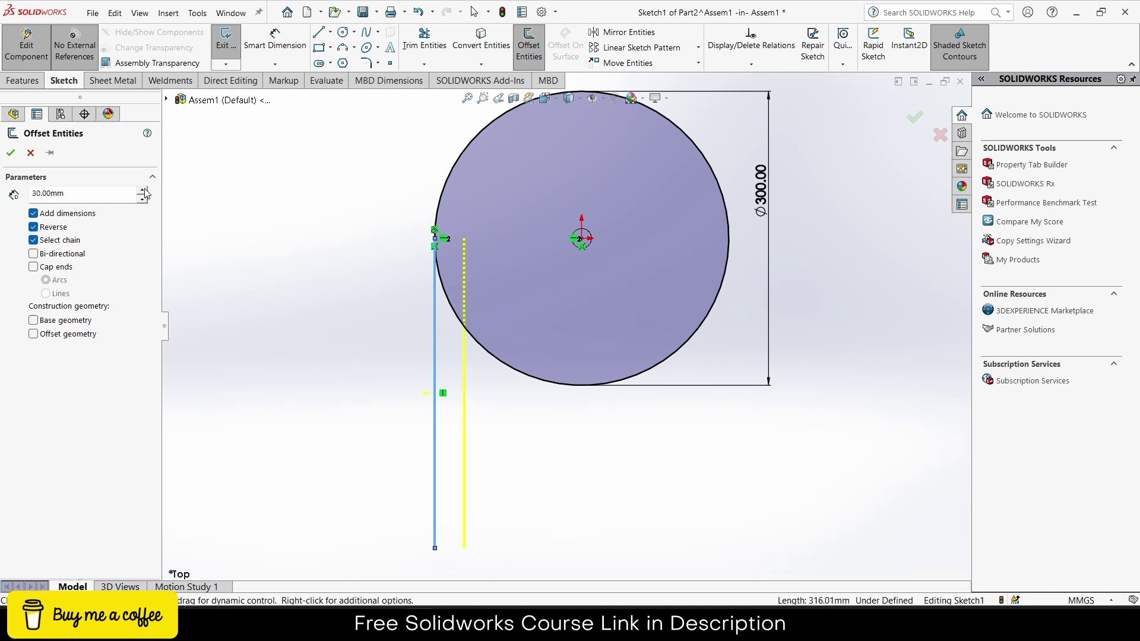
{"action": "left_click", "coordinate": [12, 154]}
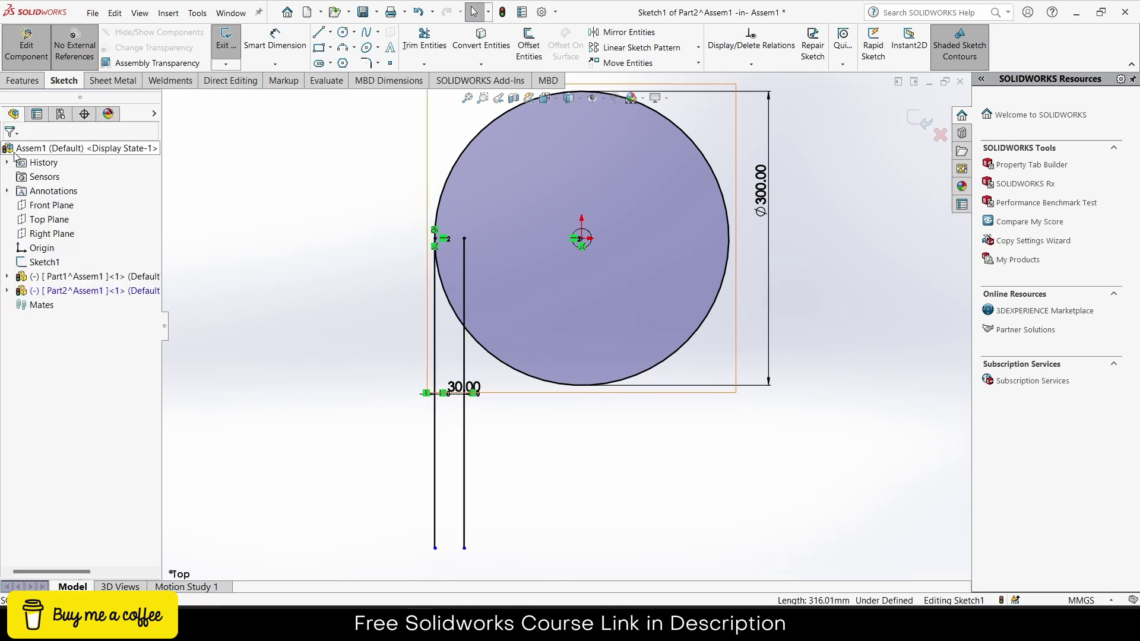
{"action": "left_click", "coordinate": [422, 42]}
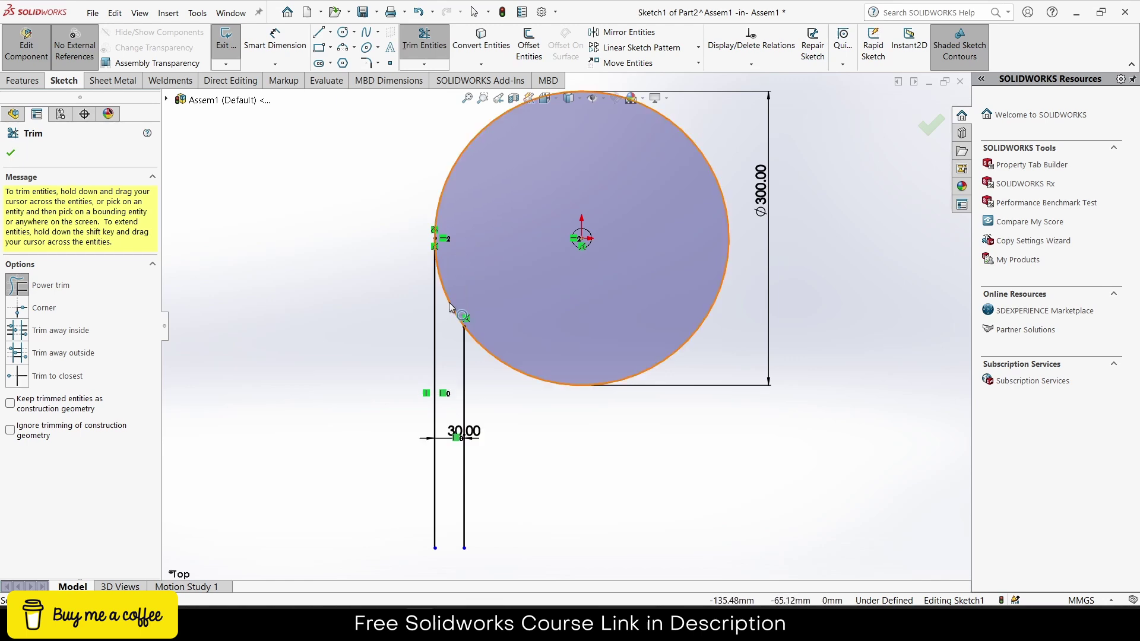
- Sketch a three-point arc of about 117 mm radius from the offset line's upper end to a point directly above the origin
{"action": "left_click", "coordinate": [344, 49]}
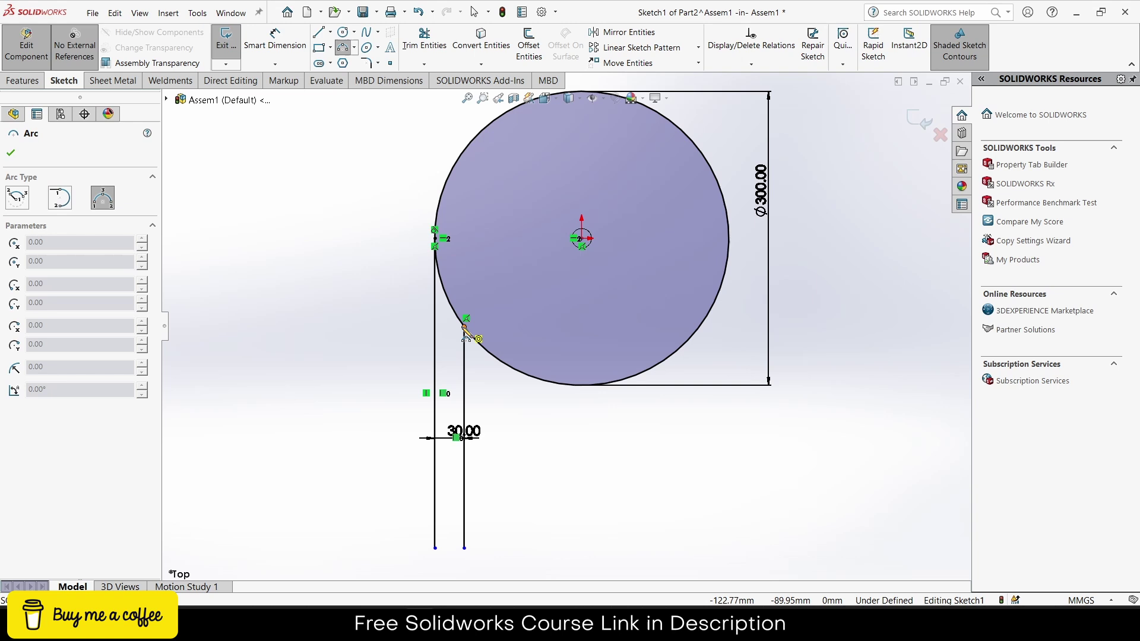
{"action": "left_click", "coordinate": [466, 321]}
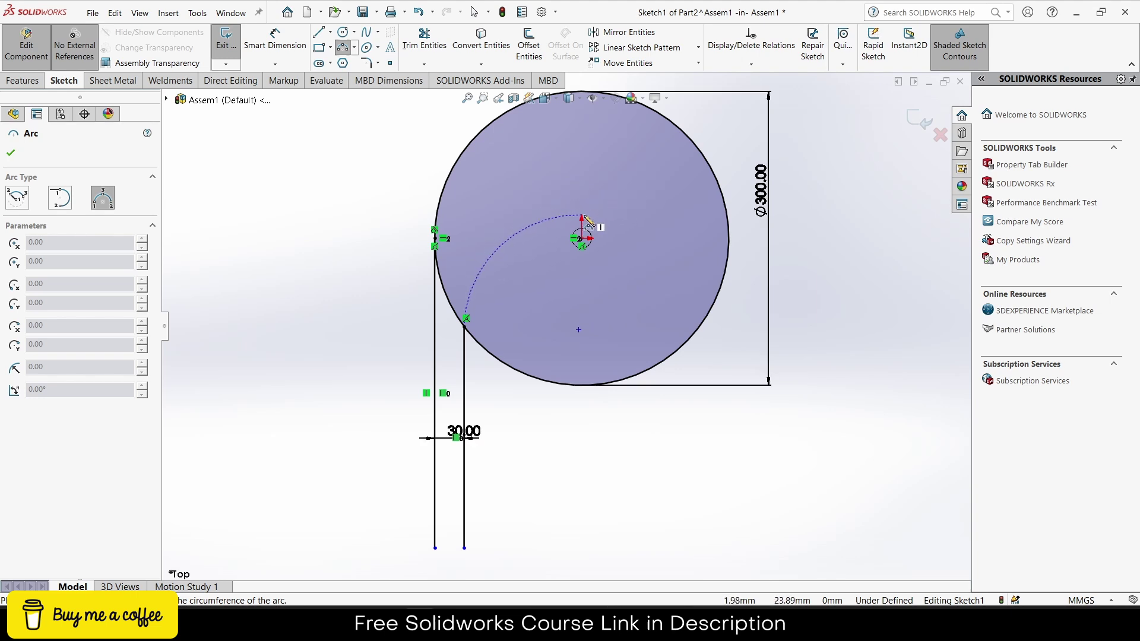
{"action": "left_click", "coordinate": [569, 220]}
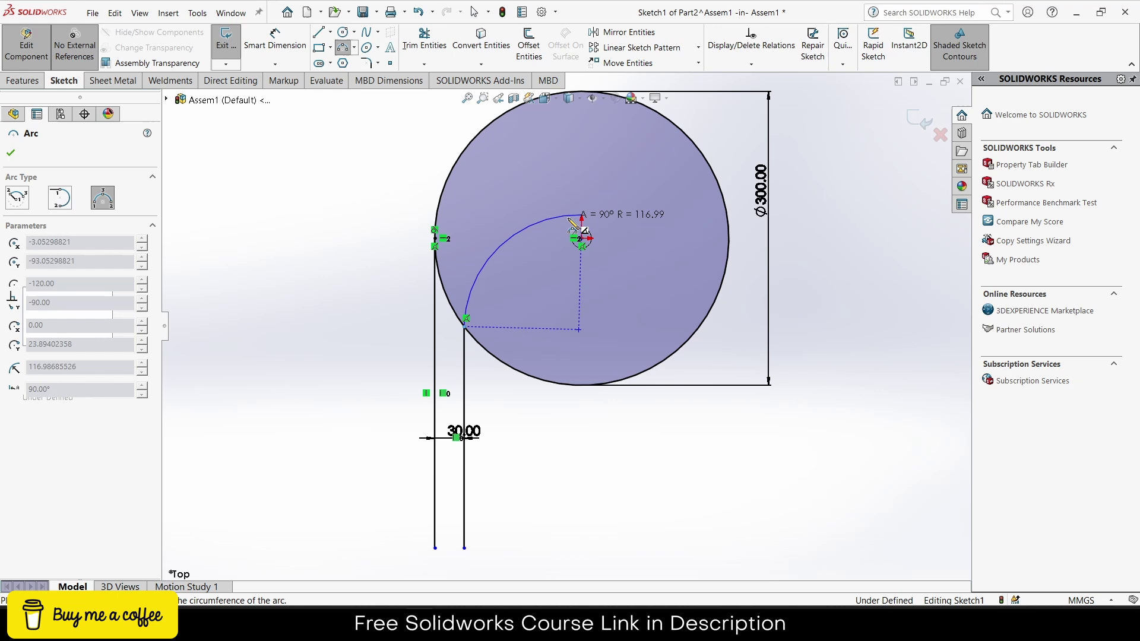
- Dimension the three-point arc's radius and set it to 115 mm
{"action": "left_click", "coordinate": [275, 42]}
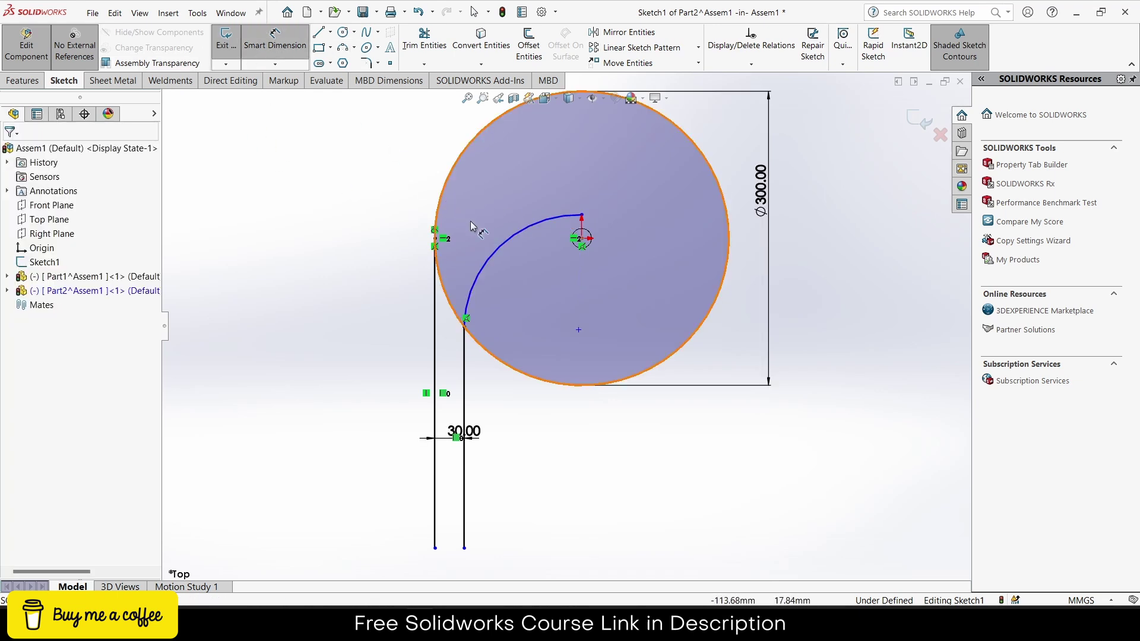
{"action": "left_click", "coordinate": [505, 241]}
{"action": "left_click", "coordinate": [496, 232]}
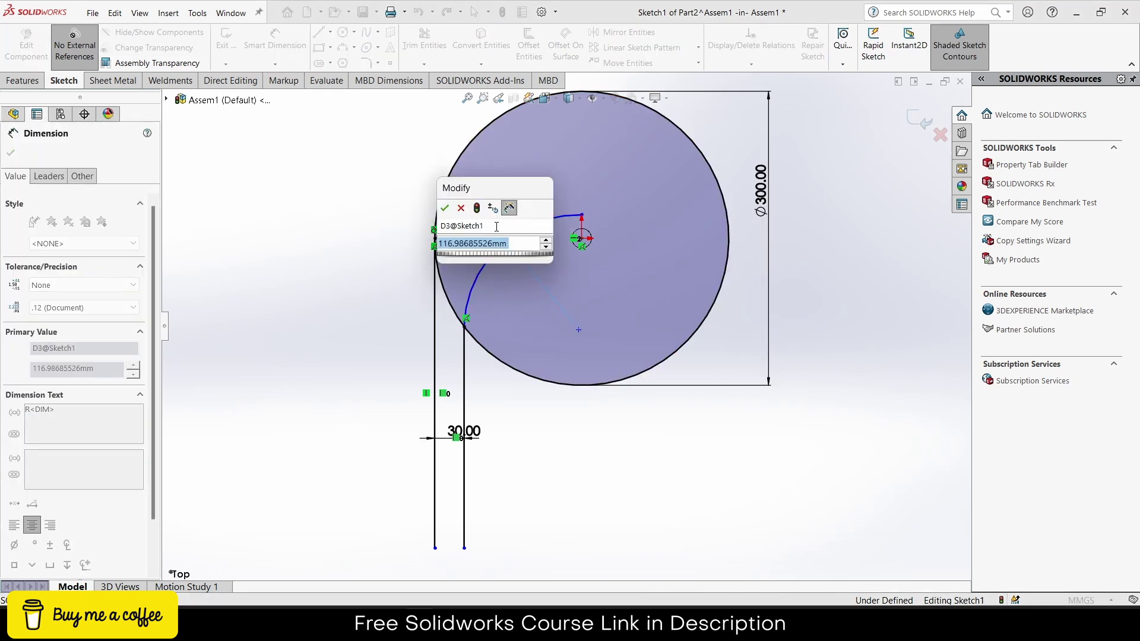
{"action": "type", "text": "115"}
{"action": "key", "text": "Return"}
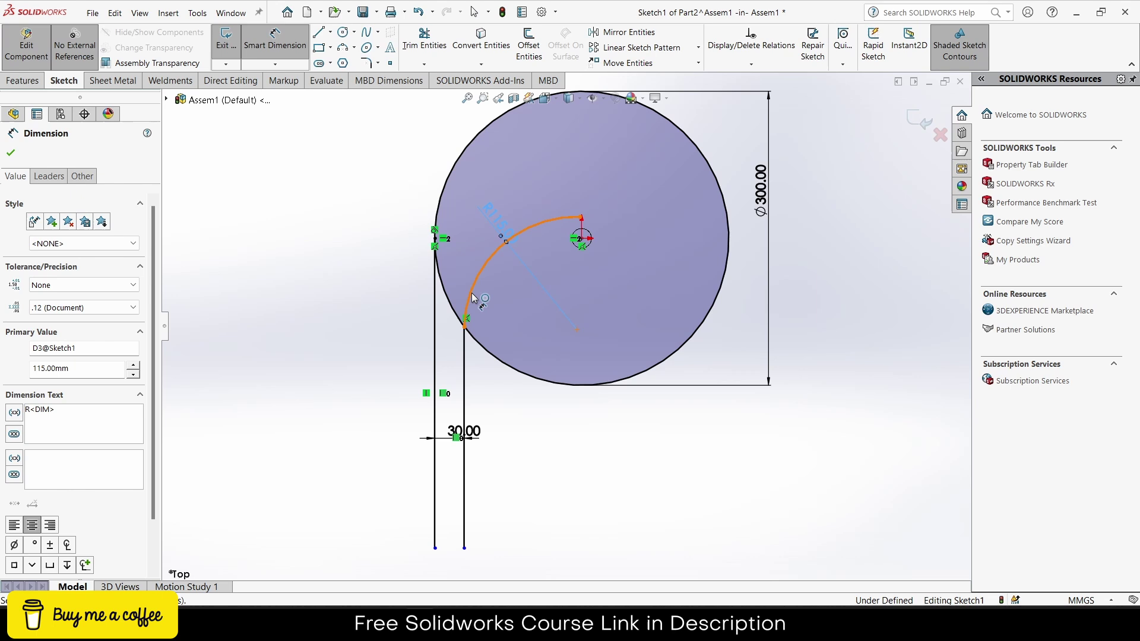
{"action": "left_click", "coordinate": [424, 38]}
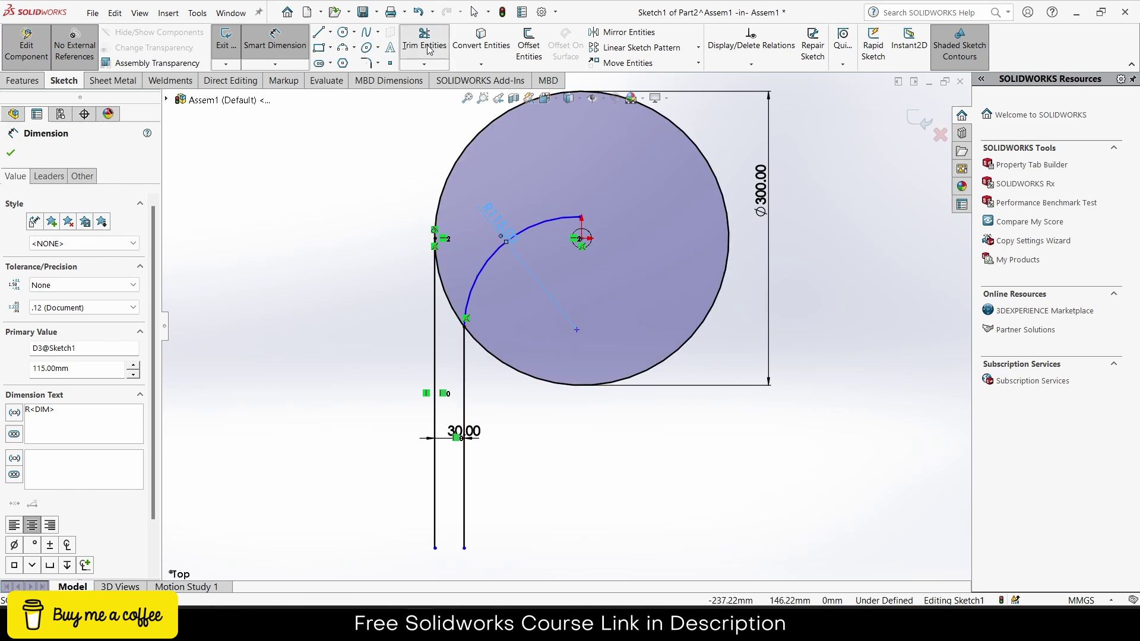
{"action": "scroll", "coordinate": [441, 310], "scroll_direction": "down", "scroll_amount": 3}
{"action": "scroll", "coordinate": [503, 244], "scroll_direction": "up", "scroll_amount": 4}
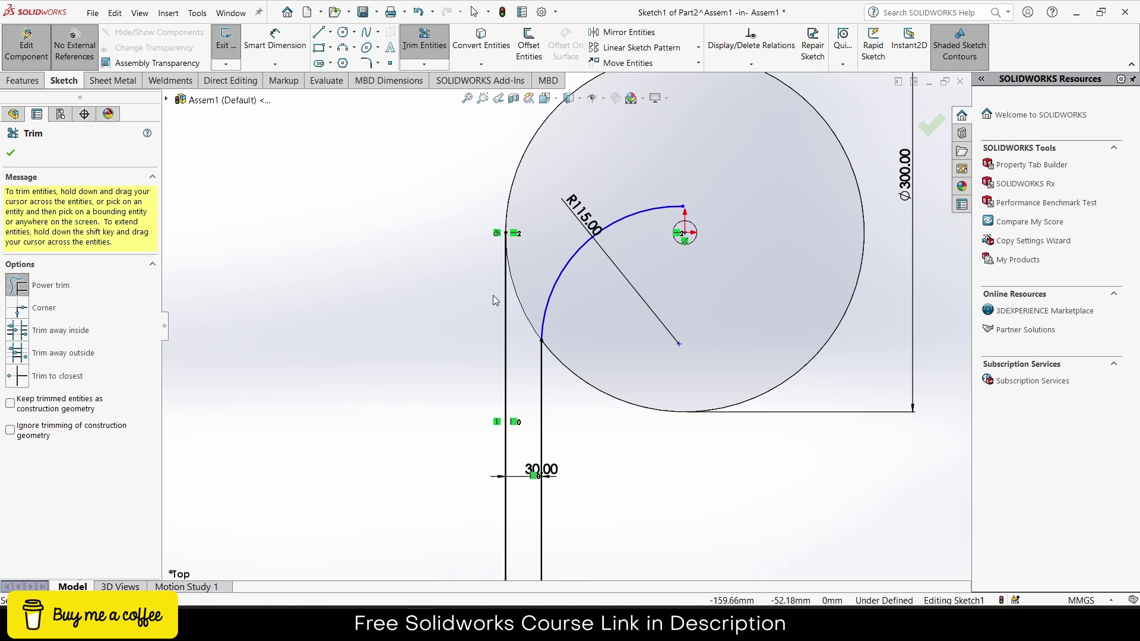
{"action": "mouse_move", "coordinate": [443, 283]}
{"action": "middle_mouse_down"}
{"action": "mouse_move", "coordinate": [461, 176]}
{"action": "mouse_move", "coordinate": [559, 294]}
{"action": "middle_mouse_up"}
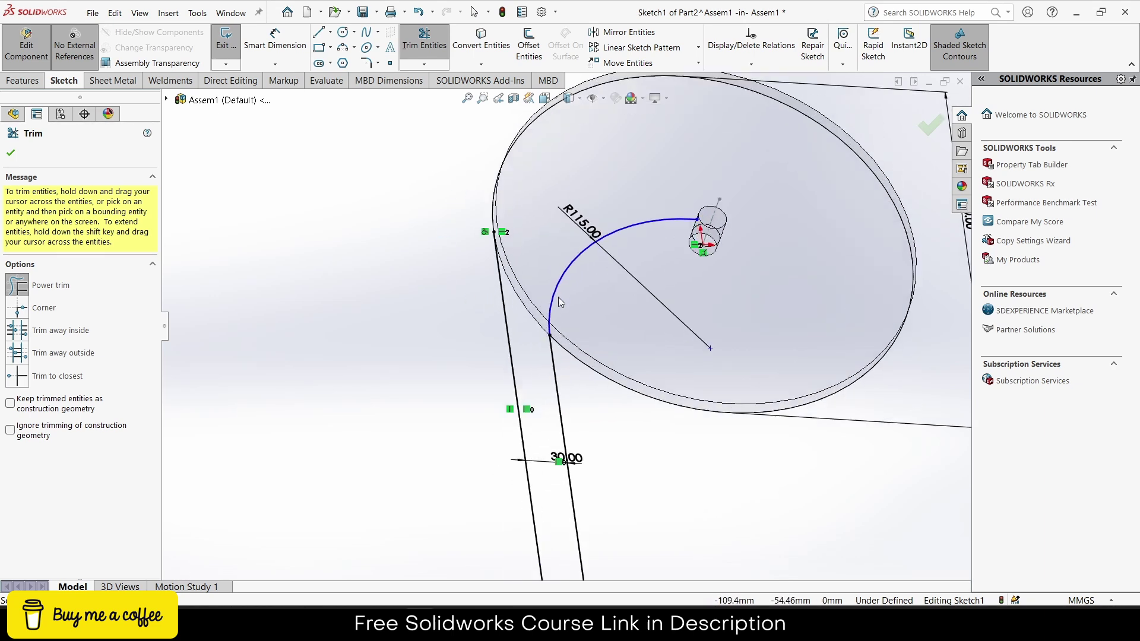
- Start a Boss-Extrude of the sketch as a one-direction thin feature with 5 mm thickness
{"action": "left_click", "coordinate": [18, 81]}
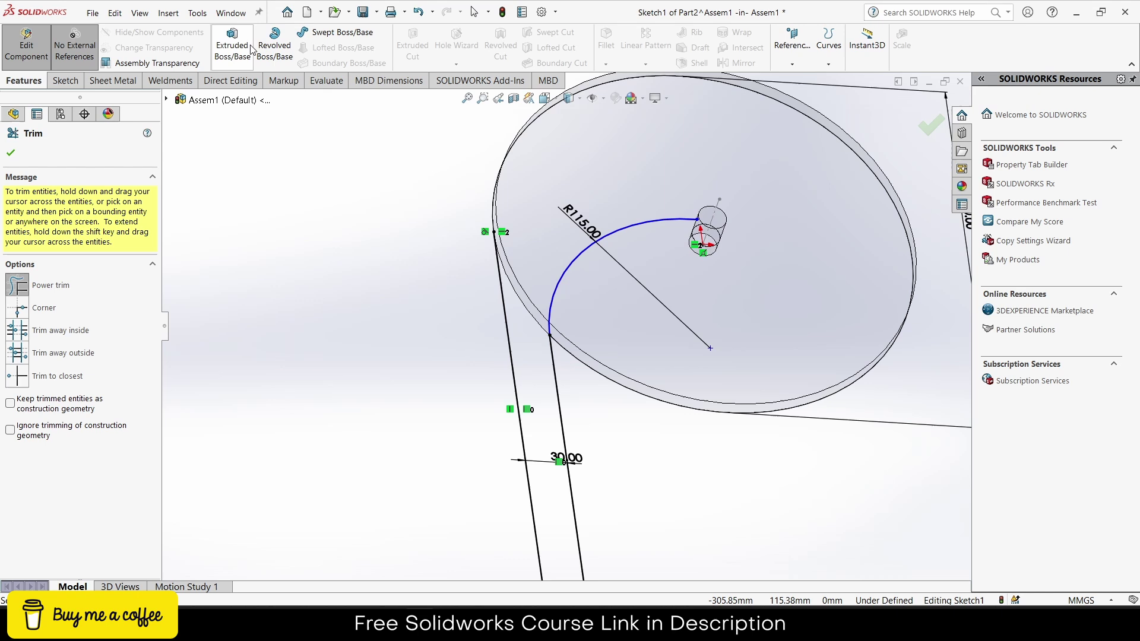
{"action": "left_click", "coordinate": [232, 44]}
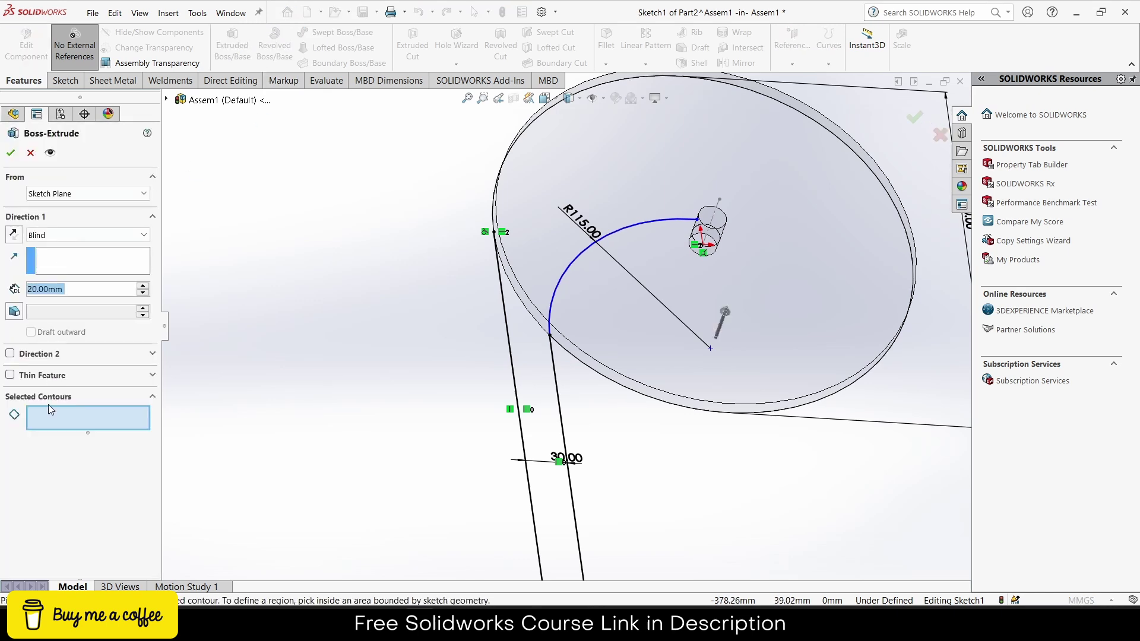
{"action": "left_click", "coordinate": [10, 376]}
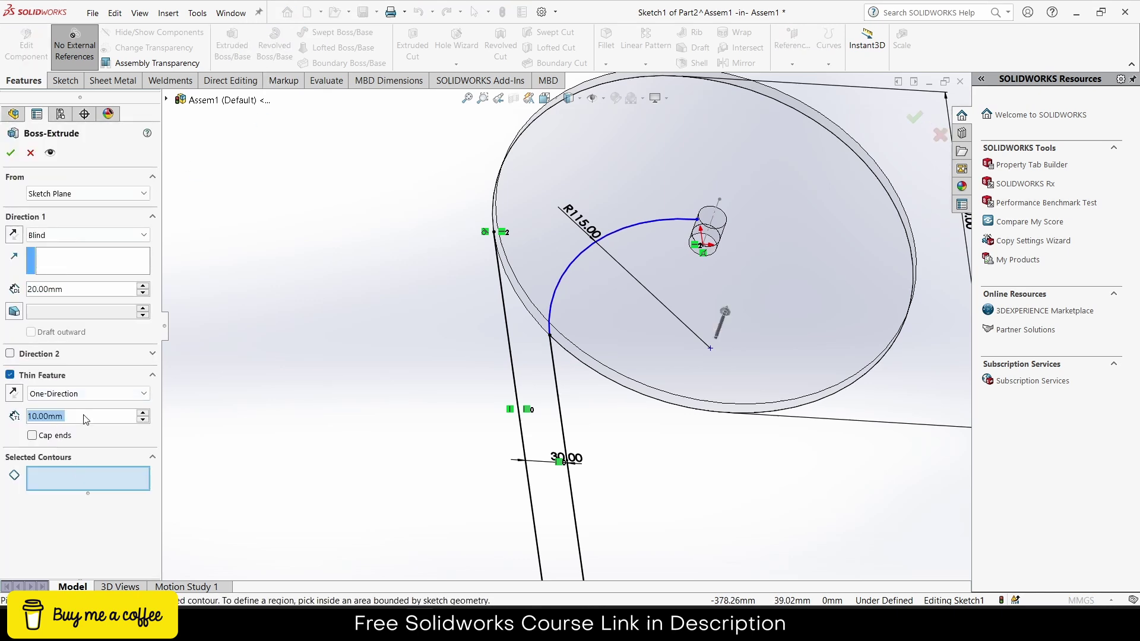
{"action": "type", "text": "5"}
{"action": "key", "text": "Return"}
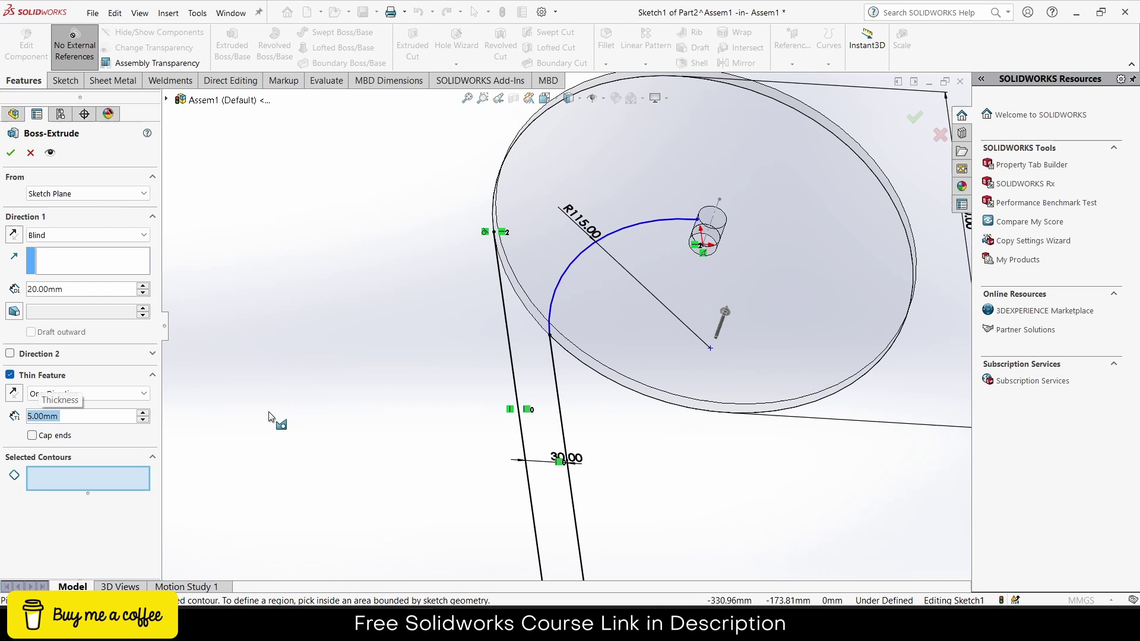
- Choose the circle with its tangent vertical line, the 115 mm arc and the offset line as extrusion contours
{"action": "left_click", "coordinate": [514, 386]}
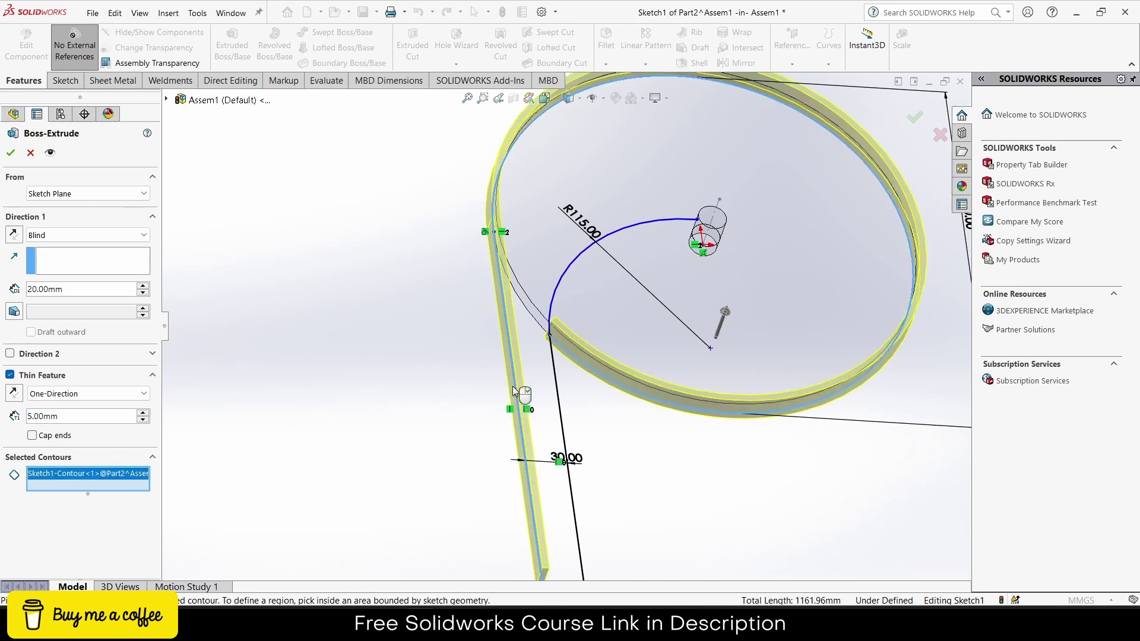
{"action": "left_click", "coordinate": [558, 284]}
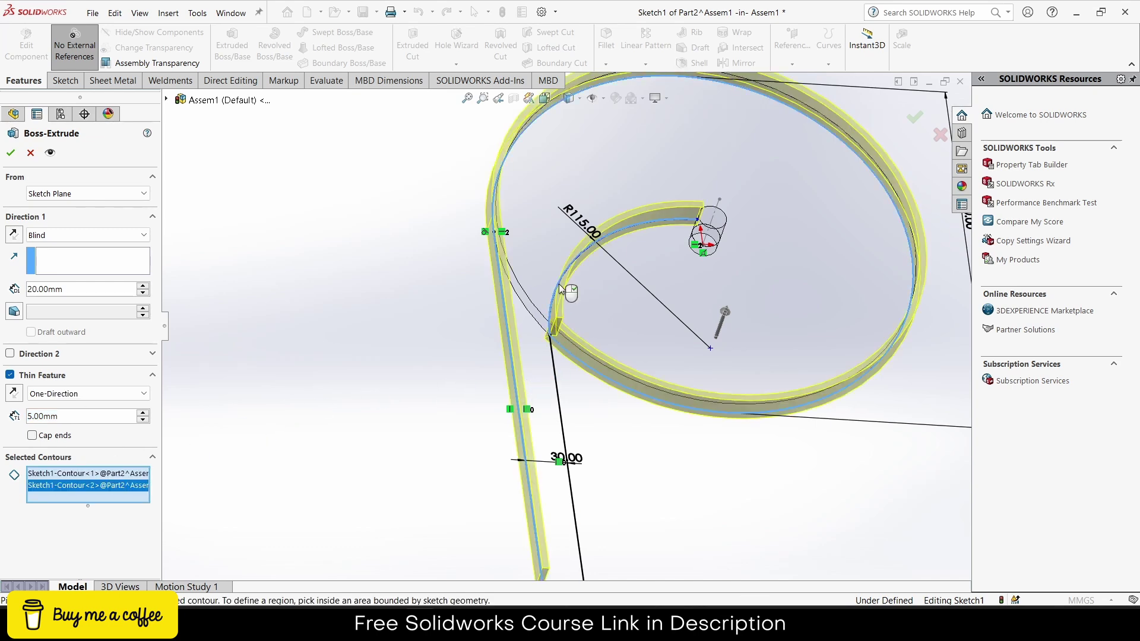
{"action": "left_click", "coordinate": [554, 364]}
{"action": "scroll", "coordinate": [582, 397], "scroll_direction": "down", "scroll_amount": 3}
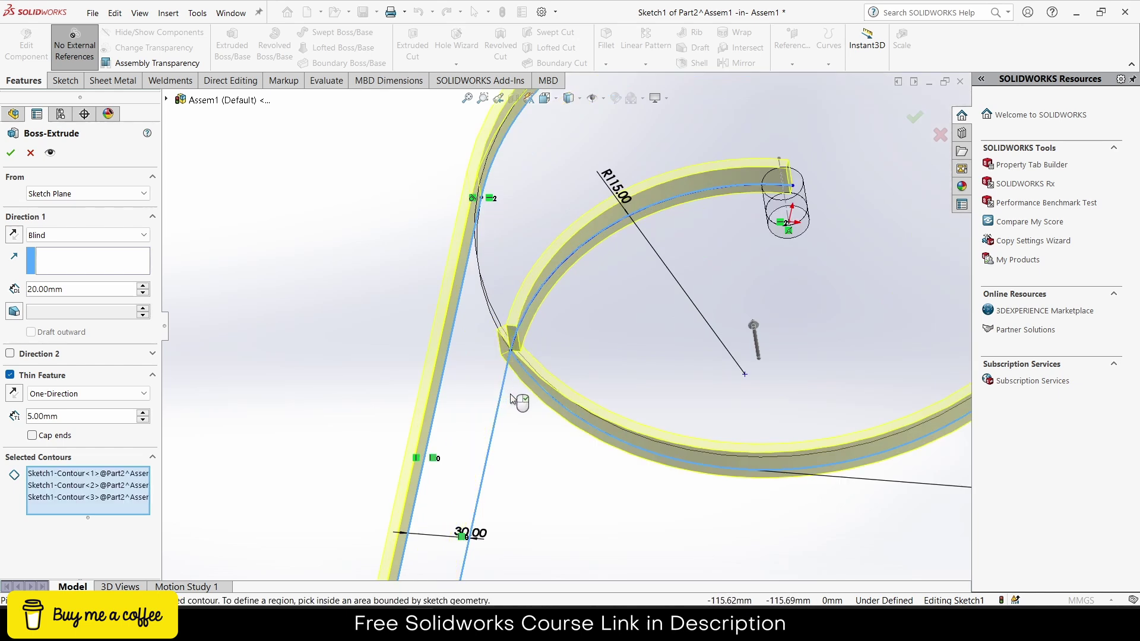
{"action": "mouse_move", "coordinate": [514, 399]}
{"action": "middle_mouse_down"}
{"action": "mouse_move", "coordinate": [554, 387]}
{"action": "mouse_move", "coordinate": [558, 372]}
{"action": "mouse_move", "coordinate": [537, 358]}
{"action": "mouse_move", "coordinate": [502, 283]}
{"action": "mouse_move", "coordinate": [528, 286]}
{"action": "mouse_move", "coordinate": [522, 304]}
{"action": "mouse_move", "coordinate": [560, 277]}
{"action": "mouse_move", "coordinate": [540, 246]}
{"action": "mouse_move", "coordinate": [557, 241]}
{"action": "mouse_move", "coordinate": [578, 185]}
{"action": "mouse_move", "coordinate": [563, 209]}
{"action": "mouse_move", "coordinate": [568, 226]}
{"action": "middle_mouse_up"}
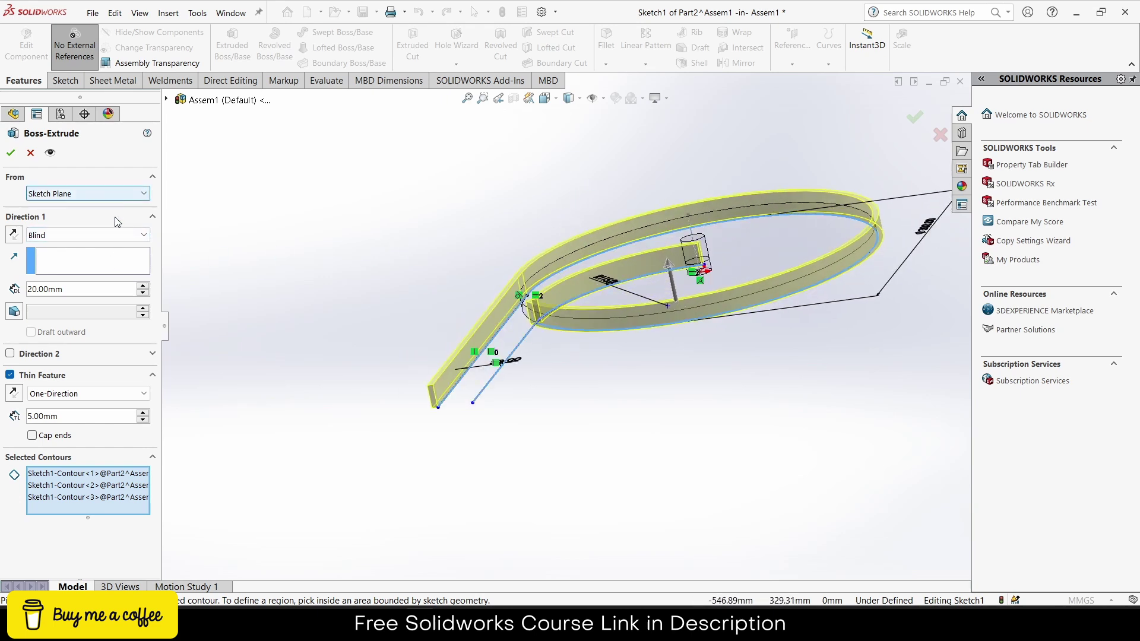
- Set the thin extrusion's blind depth to 30 mm
{"action": "mouse_move", "coordinate": [391, 332]}
{"action": "middle_mouse_down"}
{"action": "mouse_move", "coordinate": [423, 477]}
{"action": "mouse_move", "coordinate": [405, 345]}
{"action": "mouse_move", "coordinate": [404, 461]}
{"action": "mouse_move", "coordinate": [400, 410]}
{"action": "middle_mouse_up"}
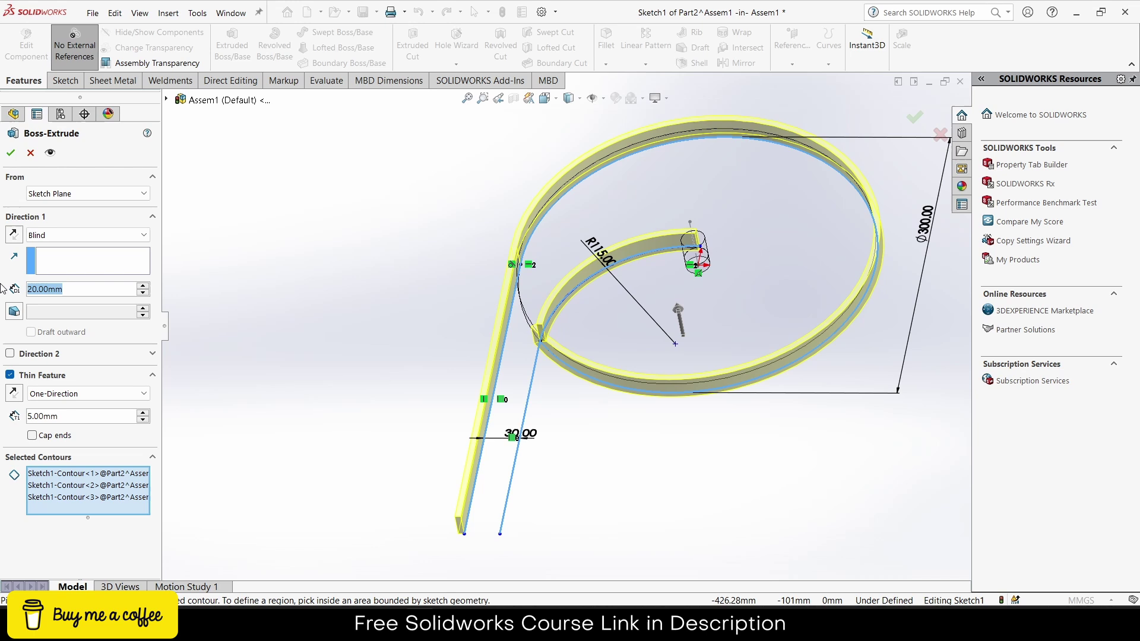
{"action": "type", "text": "30"}
{"action": "key", "text": "Return"}
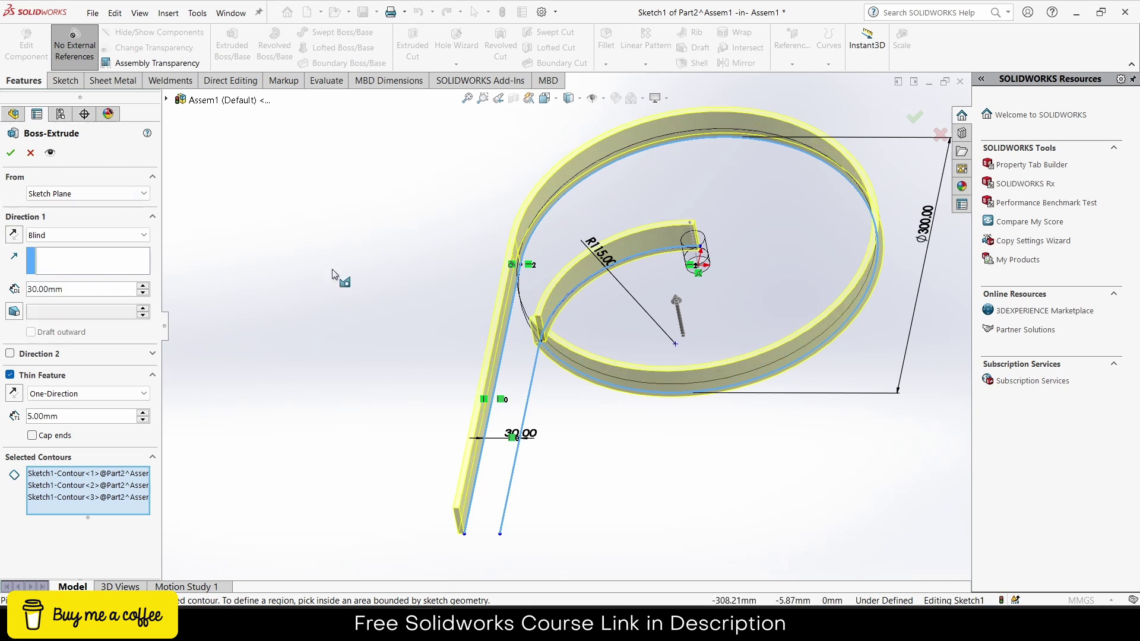
- Remove the 115 mm arc from the selected contours and complete the thin extrusion
{"action": "left_click", "coordinate": [49, 502]}
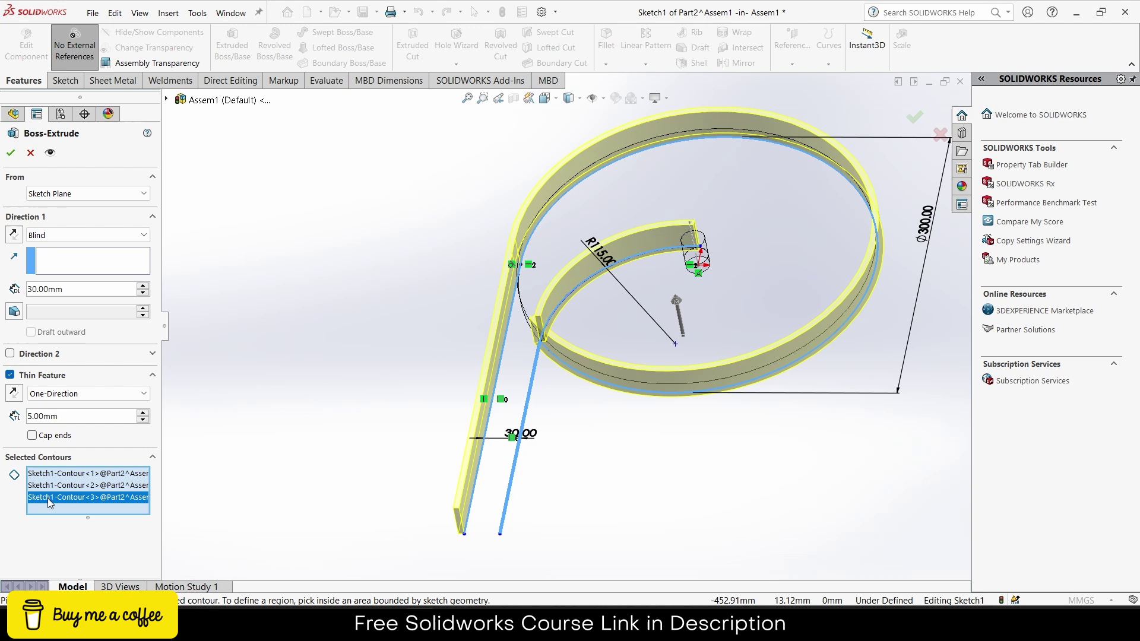
{"action": "left_click", "coordinate": [53, 487]}
{"action": "right_click", "coordinate": [53, 490]}
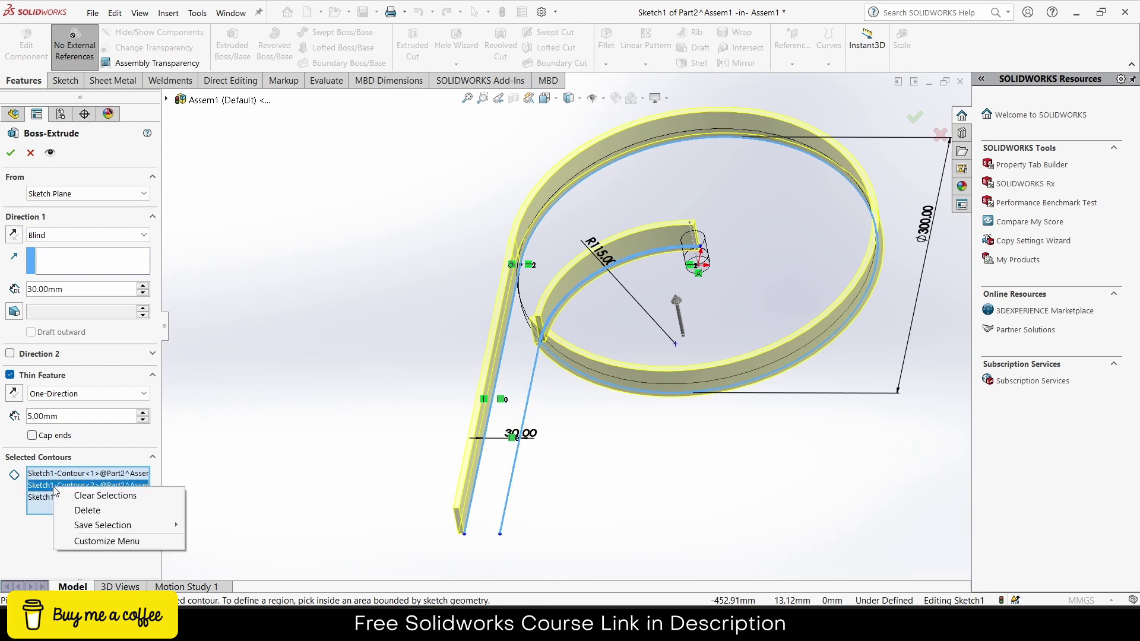
{"action": "left_click", "coordinate": [81, 510]}
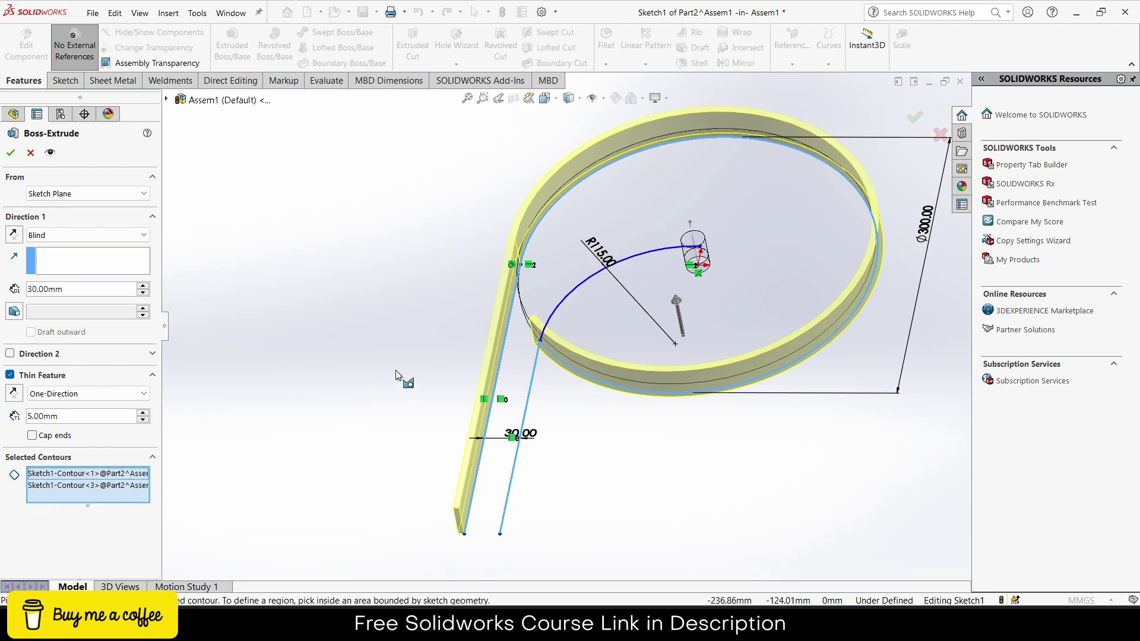
{"action": "middle_click_drag", "start_coordinate": [397, 375], "coordinate": [431, 375]}
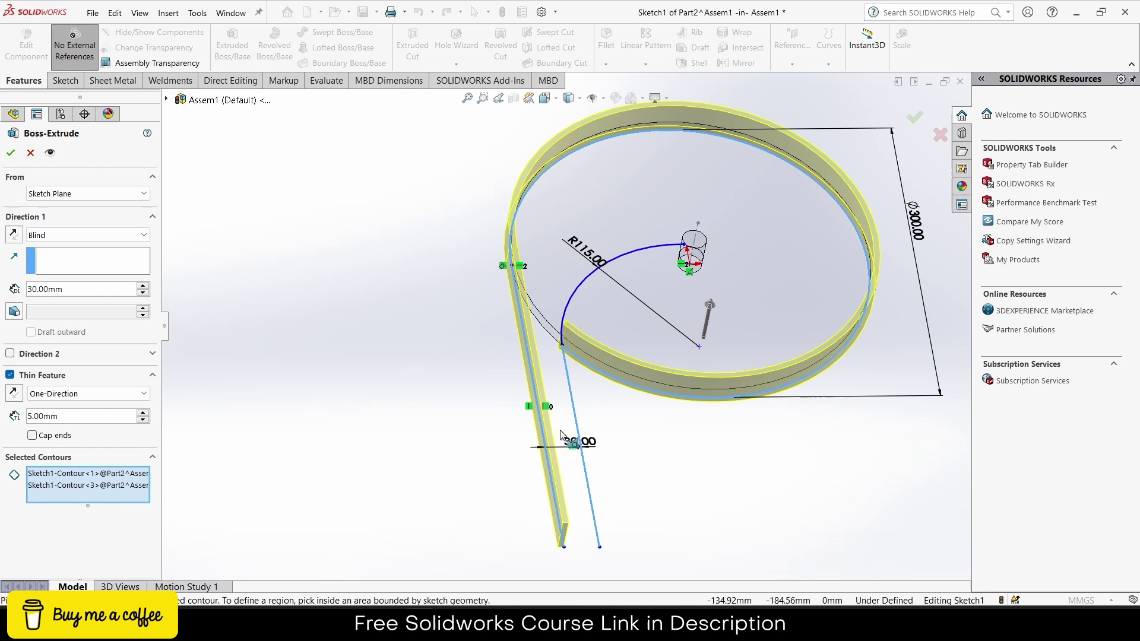
{"action": "left_click", "coordinate": [15, 153]}
- Start a reference plane parallel to the strip's lower edge face and flip its offset toward the strip
{"action": "mouse_move", "coordinate": [600, 404]}
{"action": "middle_mouse_down"}
{"action": "mouse_move", "coordinate": [627, 400]}
{"action": "mouse_move", "coordinate": [593, 458]}
{"action": "middle_mouse_up"}
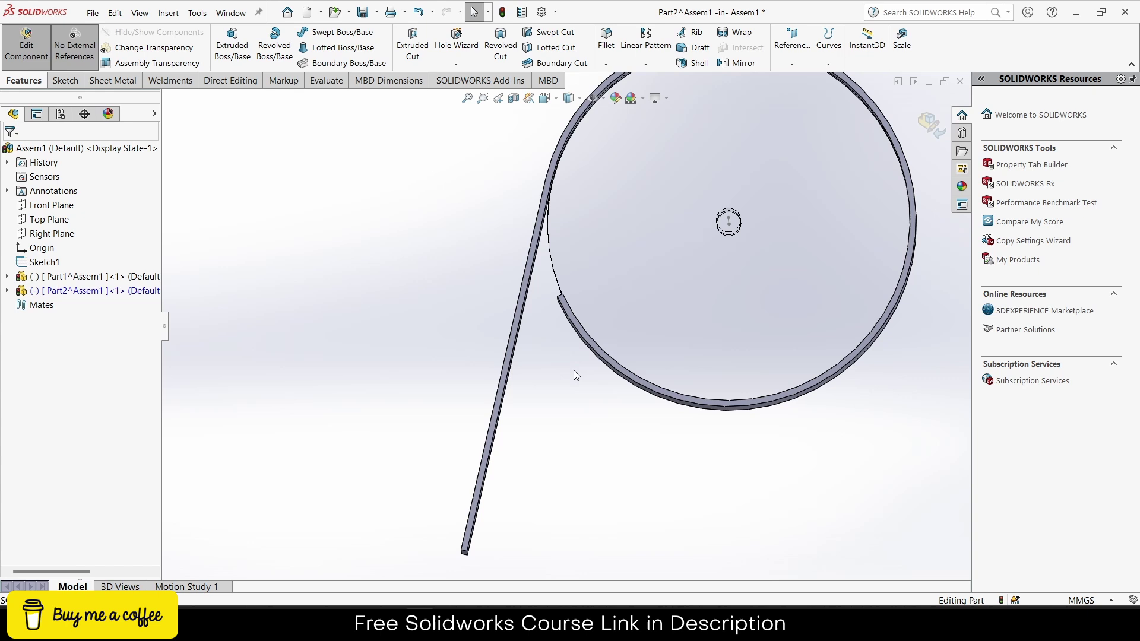
{"action": "middle_click_drag", "start_coordinate": [528, 375], "coordinate": [168, 273]}
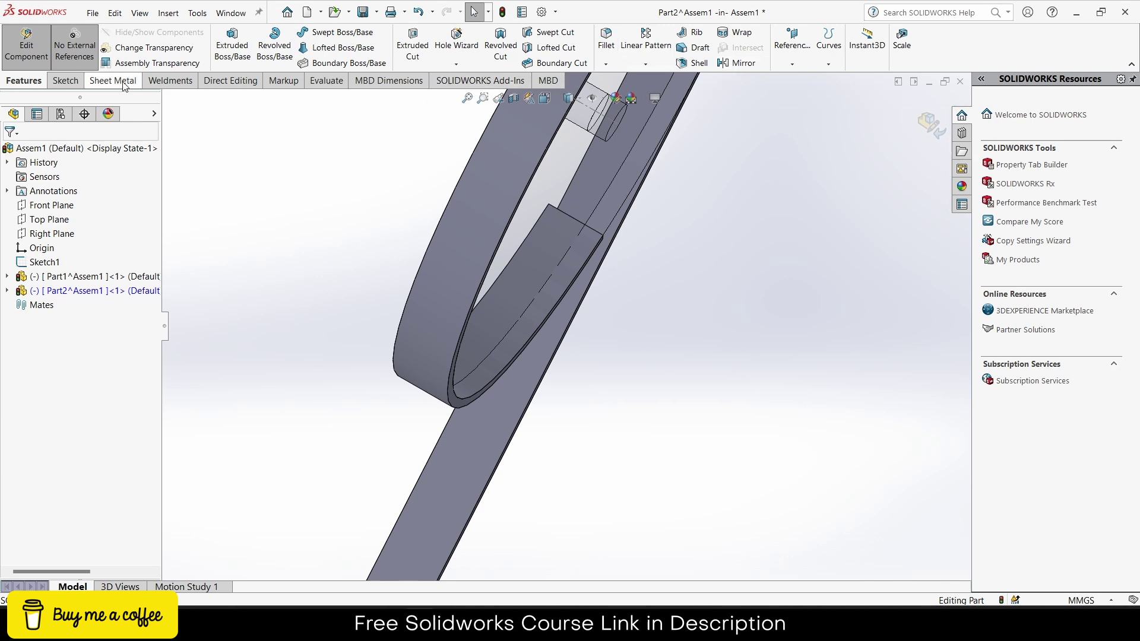
{"action": "left_click", "coordinate": [794, 65]}
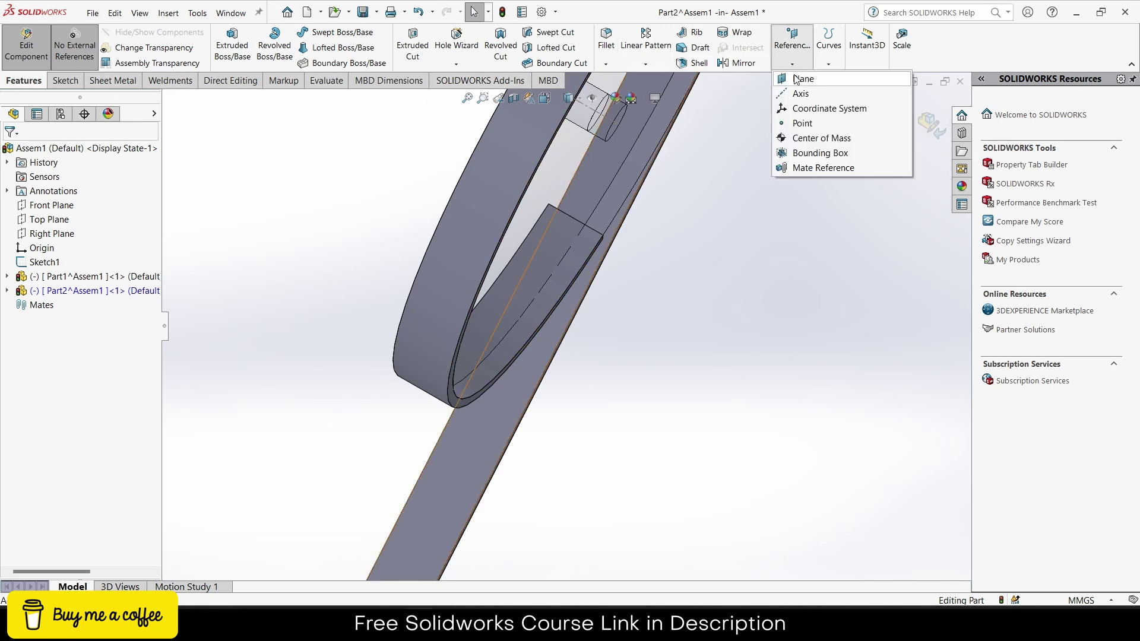
{"action": "left_click", "coordinate": [797, 79]}
{"action": "left_click", "coordinate": [512, 409]}
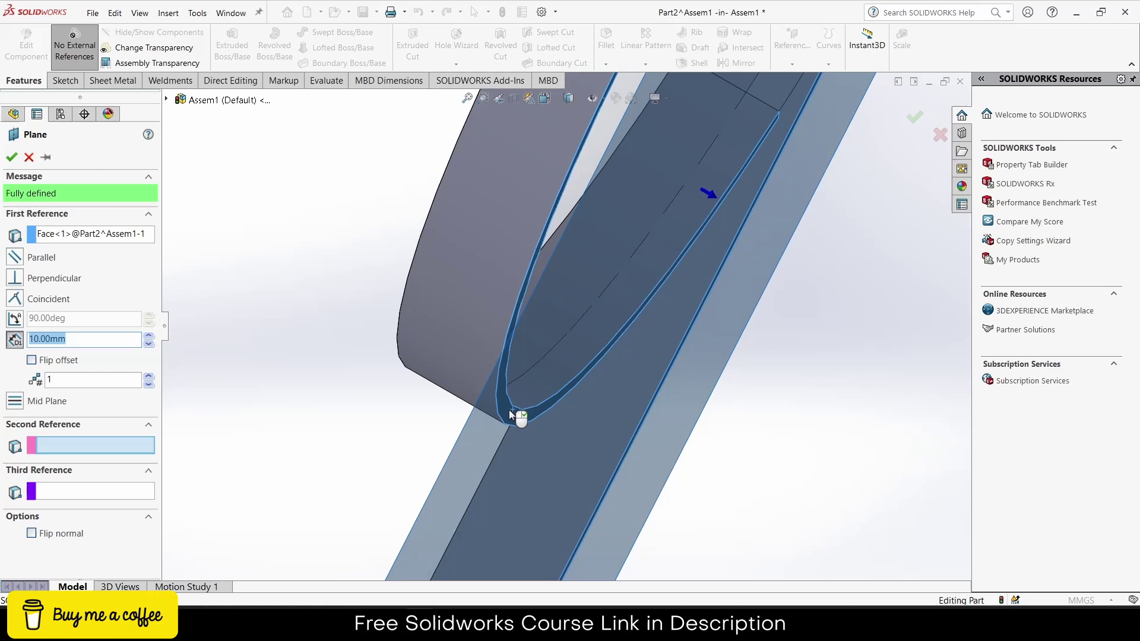
{"action": "key", "text": "ctrl+7"}
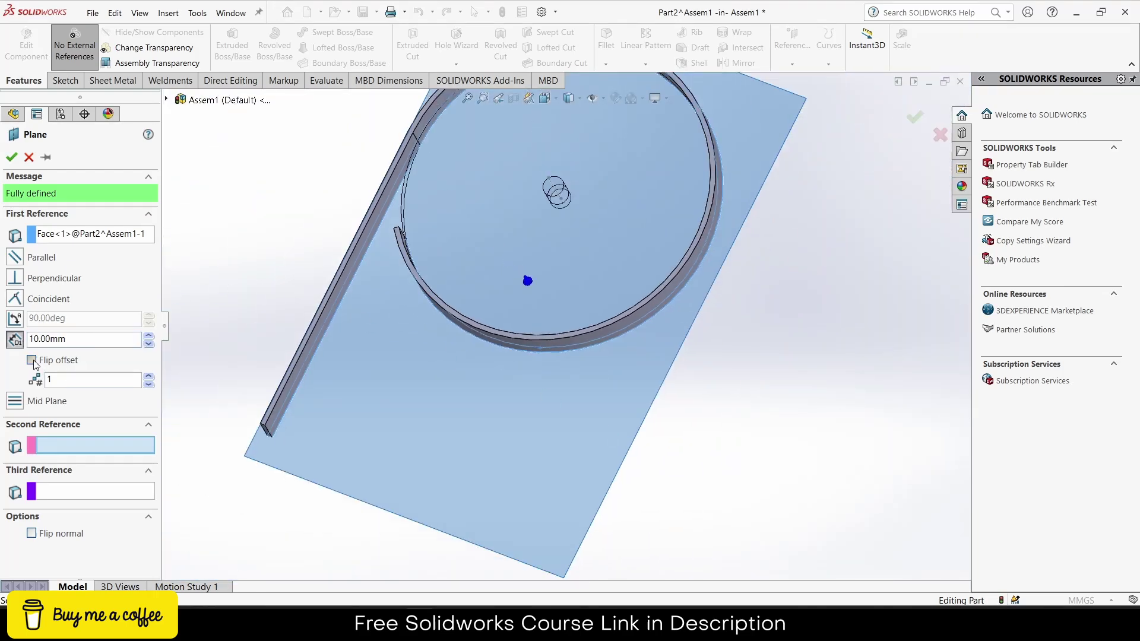
{"action": "left_click", "coordinate": [33, 360]}
- Set the reference plane's offset distance to 12 mm and create the plane
{"action": "middle_click_drag", "start_coordinate": [416, 285], "coordinate": [392, 262]}
{"action": "scroll", "coordinate": [385, 269], "scroll_direction": "down", "scroll_amount": 3}
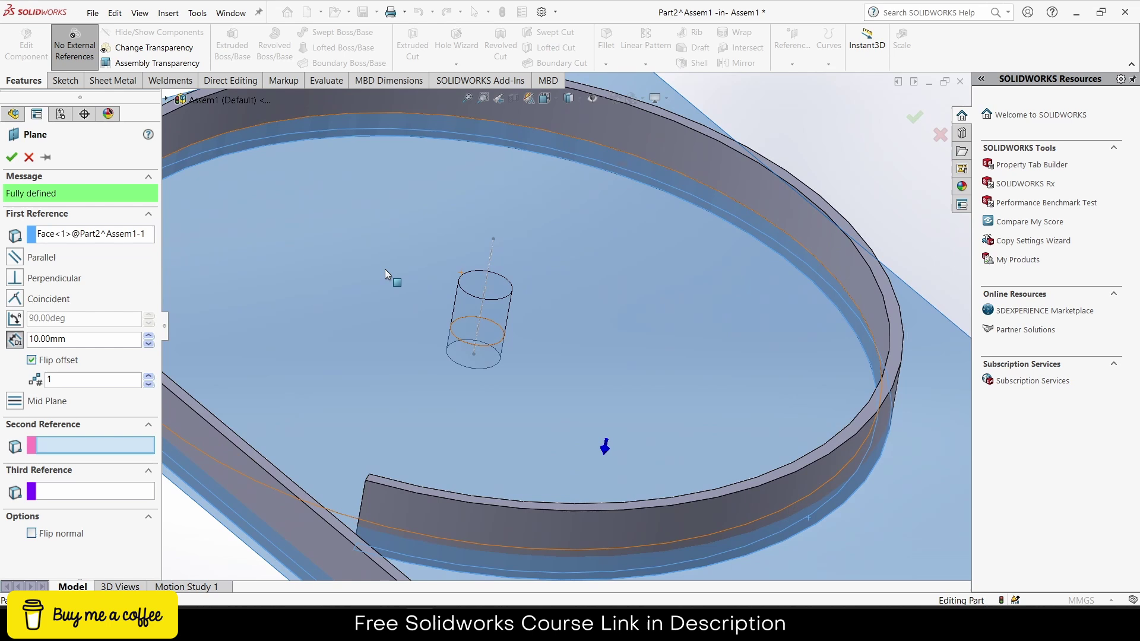
{"action": "scroll", "coordinate": [354, 275], "scroll_direction": "up", "scroll_amount": 5}
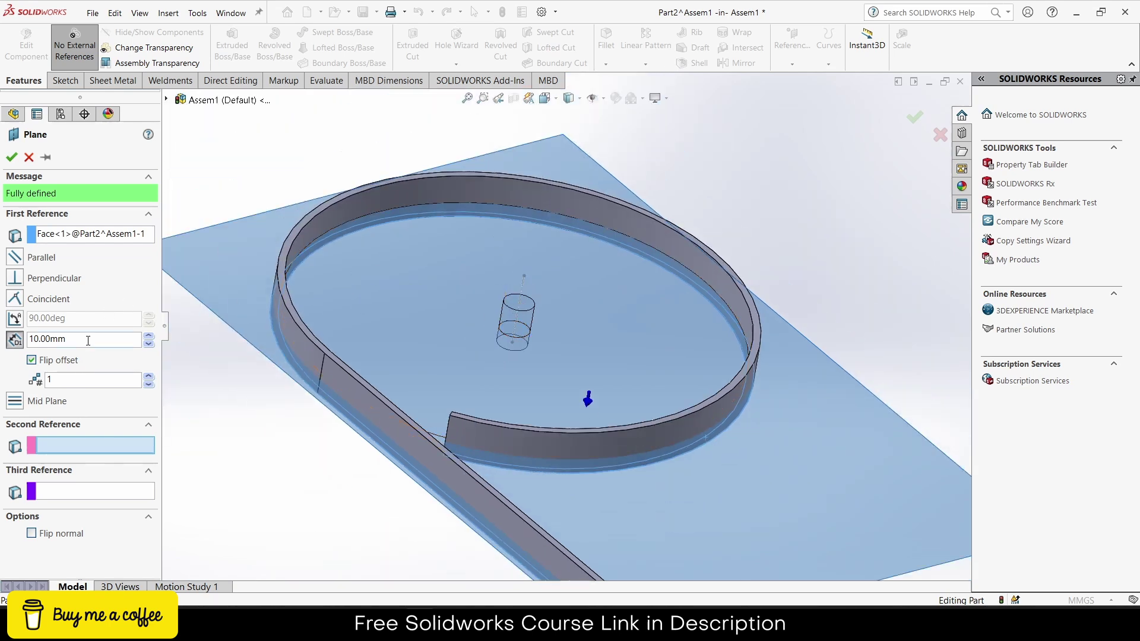
{"action": "type", "text": "12"}
{"action": "key", "text": "Return"}
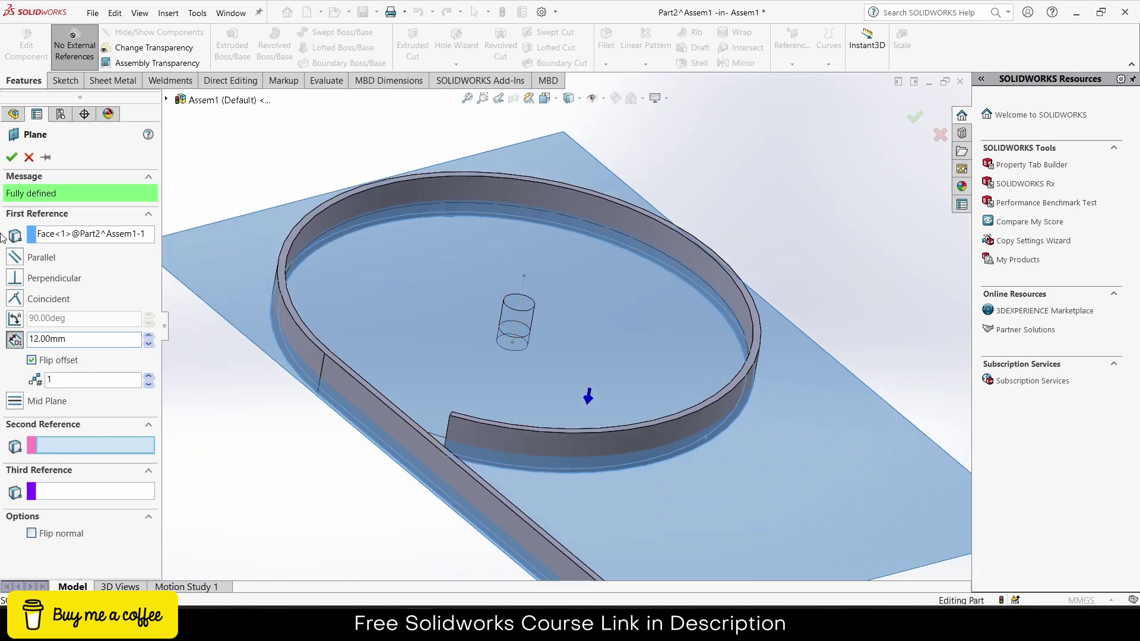
{"action": "left_click", "coordinate": [11, 157]}
- Examine the new plane's position across the strip's height in front view, with the plane highlighted
{"action": "mouse_move", "coordinate": [492, 463]}
{"action": "middle_mouse_down"}
{"action": "mouse_move", "coordinate": [463, 336]}
{"action": "mouse_move", "coordinate": [476, 313]}
{"action": "mouse_move", "coordinate": [457, 326]}
{"action": "mouse_move", "coordinate": [579, 321]}
{"action": "middle_mouse_up"}
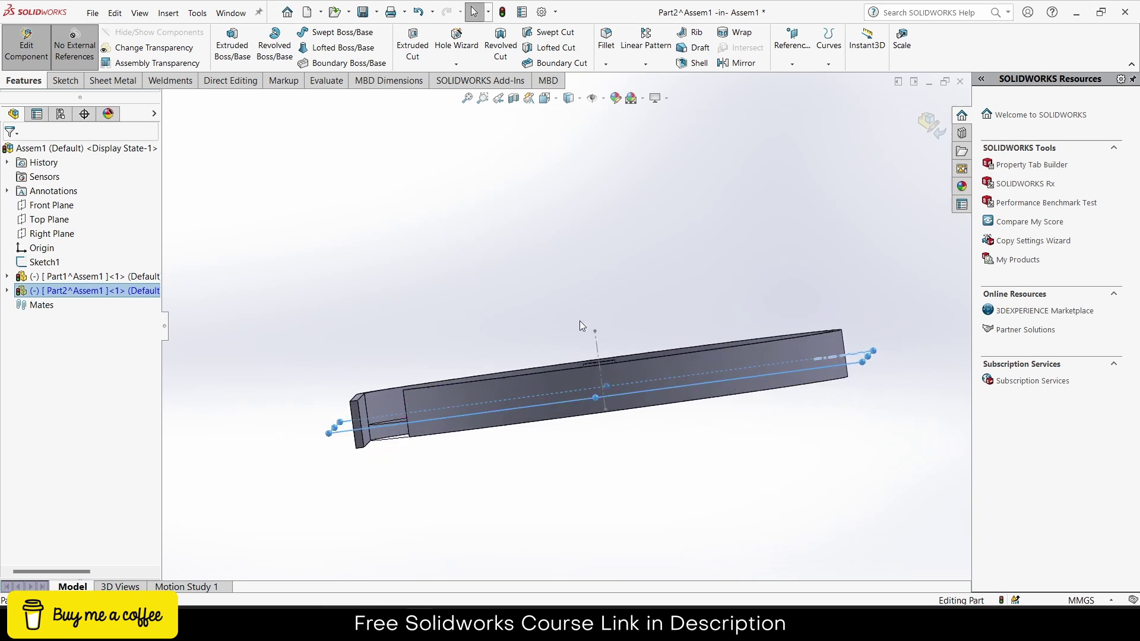
{"action": "left_click", "coordinate": [356, 423]}
{"action": "left_click", "coordinate": [597, 239]}
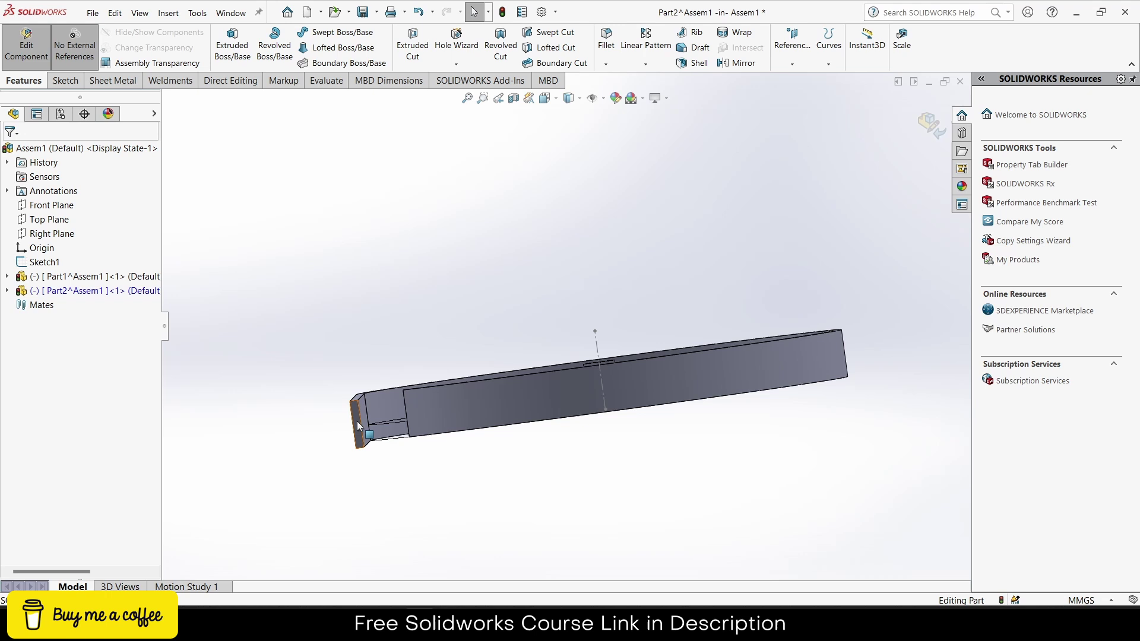
{"action": "left_click", "coordinate": [359, 425]}
{"action": "key", "text": "ctrl+1"}
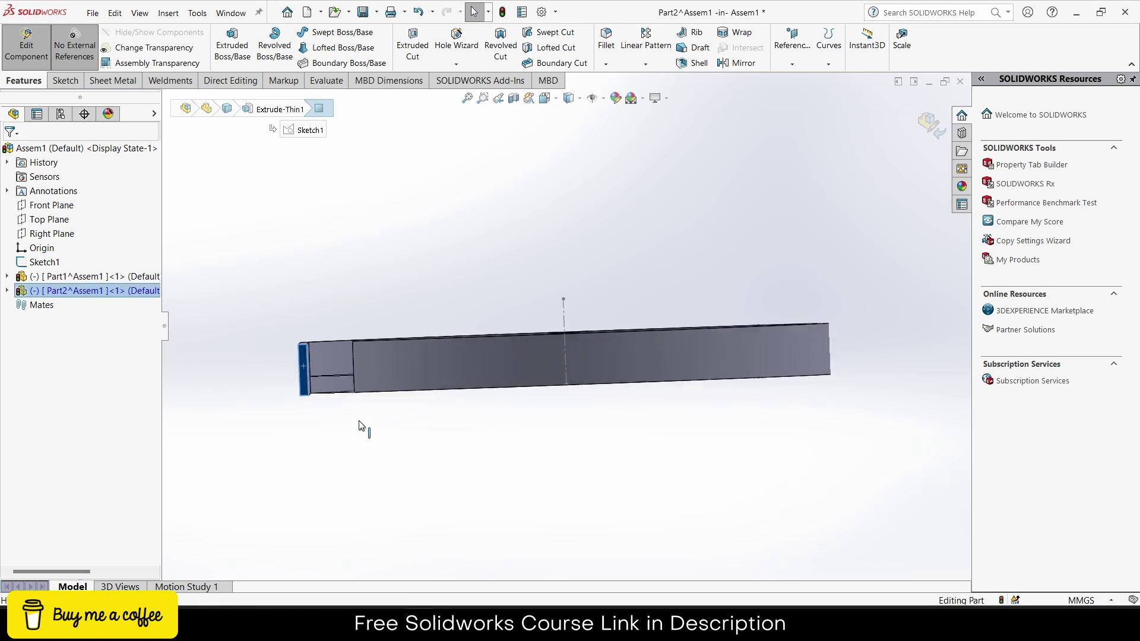
{"action": "left_click", "coordinate": [401, 393]}
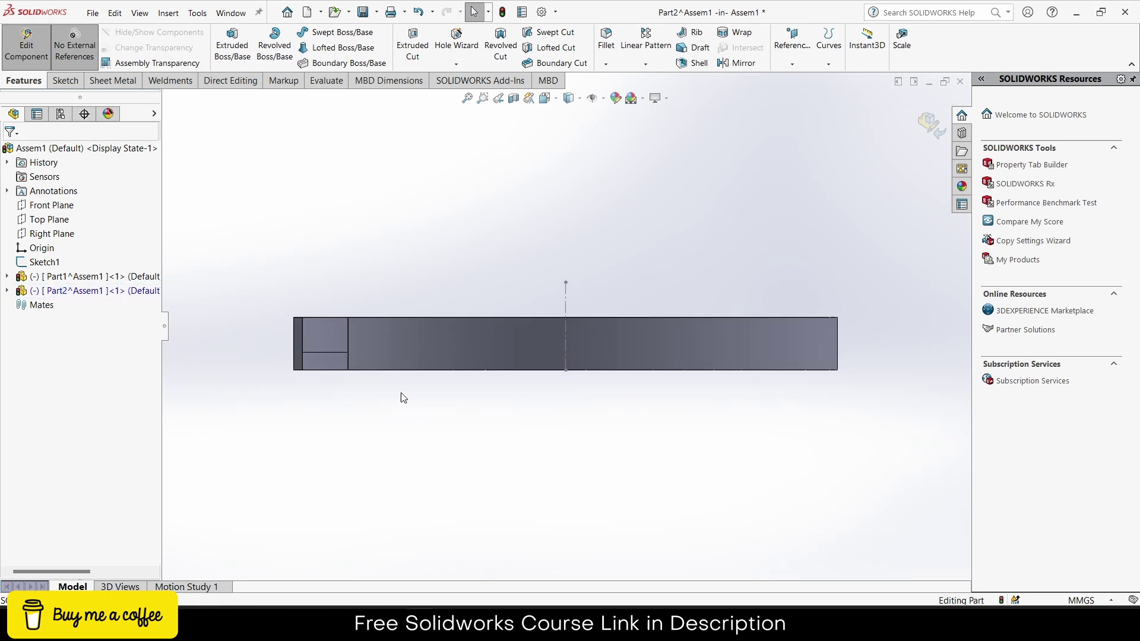
{"action": "left_click", "coordinate": [6, 290]}
{"action": "left_click", "coordinate": [57, 447]}
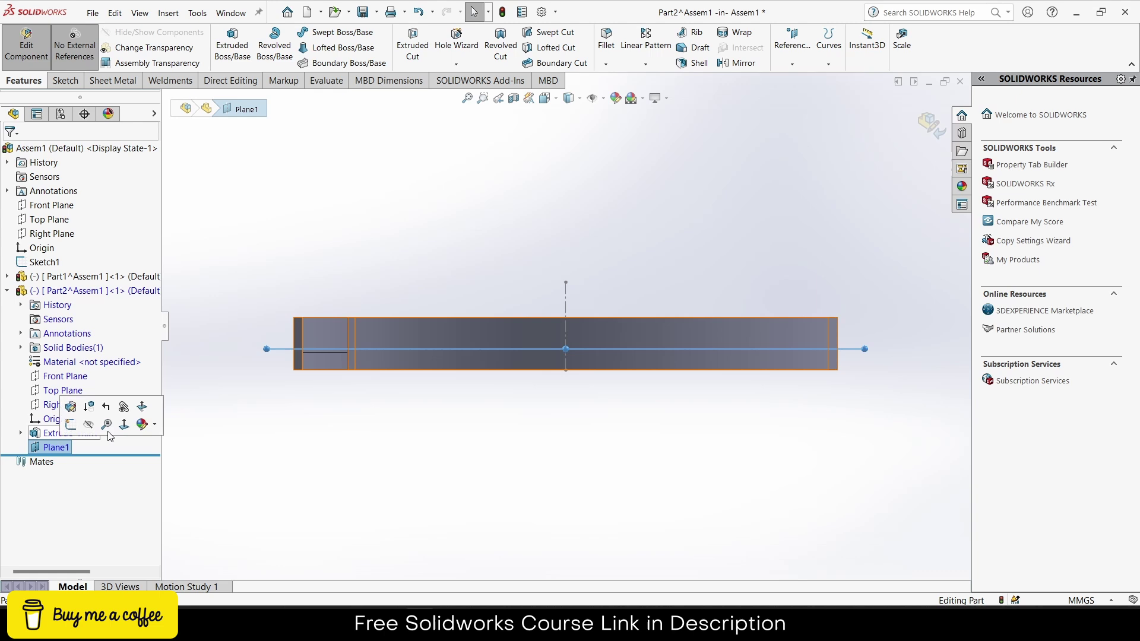
{"action": "scroll", "coordinate": [356, 347], "scroll_direction": "down", "scroll_amount": 3}
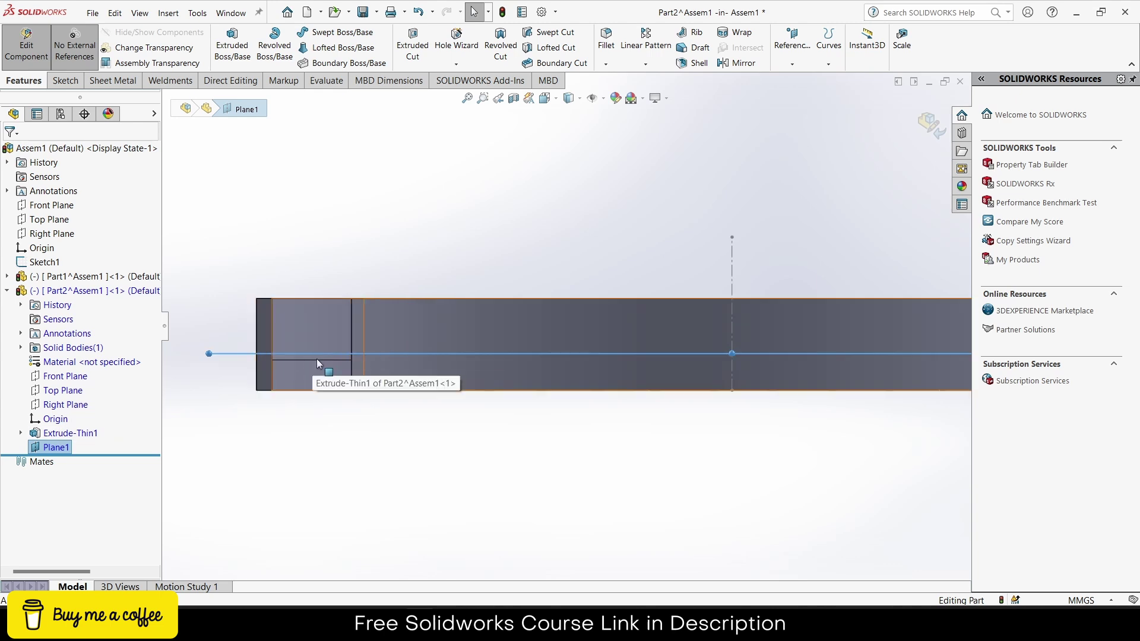
{"action": "key", "text": "ctrl+7"}
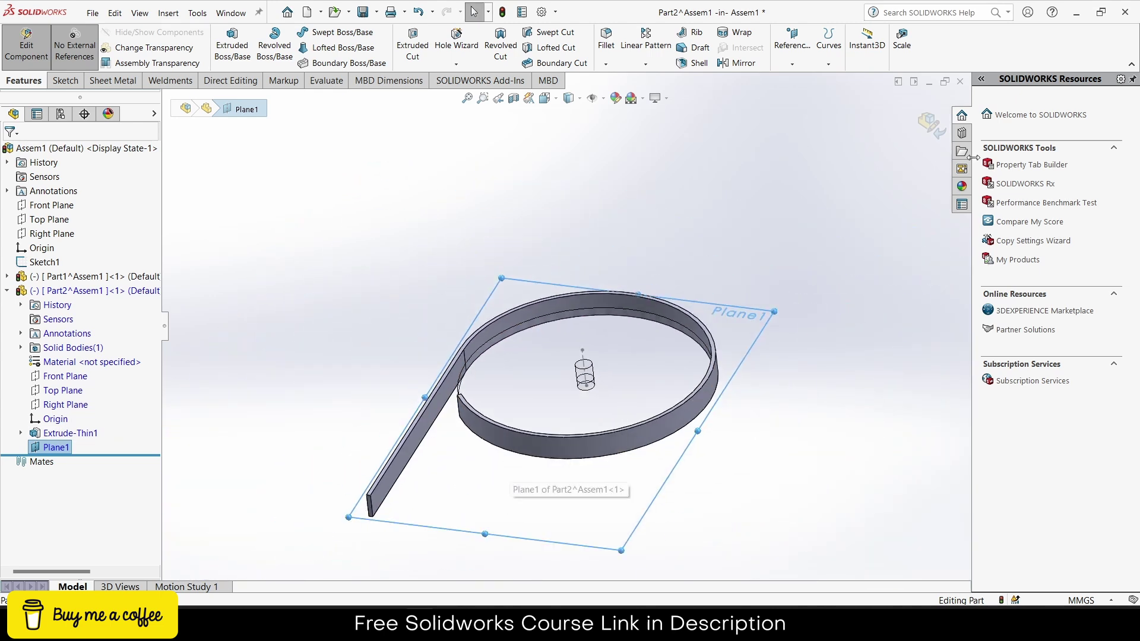
- Start a sketch on the new reference plane and draw a vertical line about 274 mm long beside the strip's straight leg, inside the loop side
{"action": "left_click", "coordinate": [48, 448]}
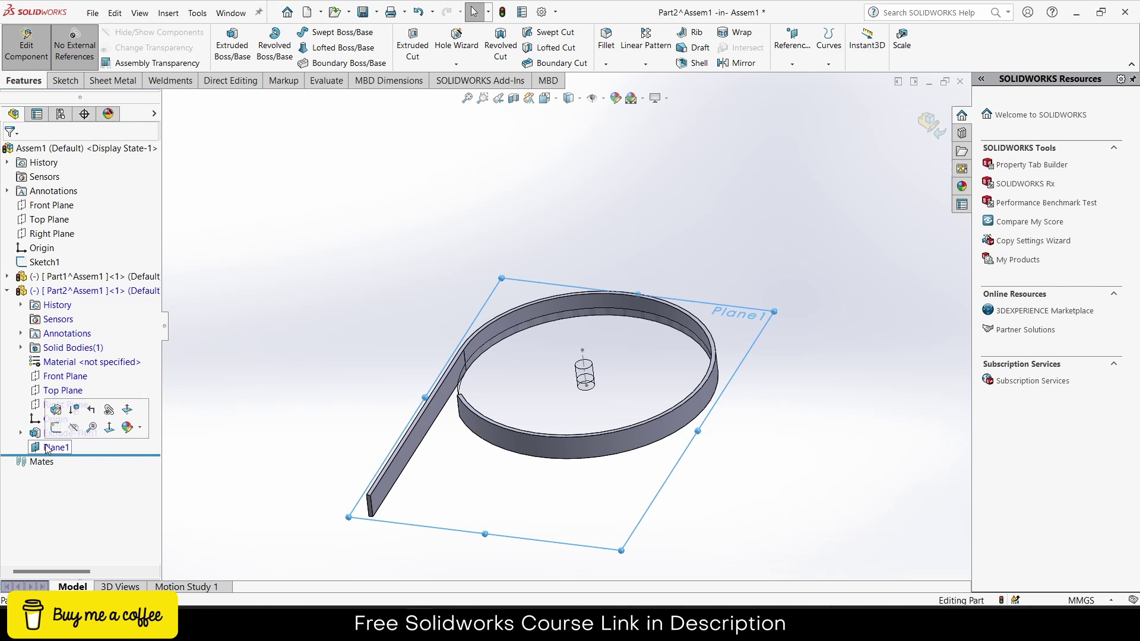
{"action": "left_click", "coordinate": [56, 427]}
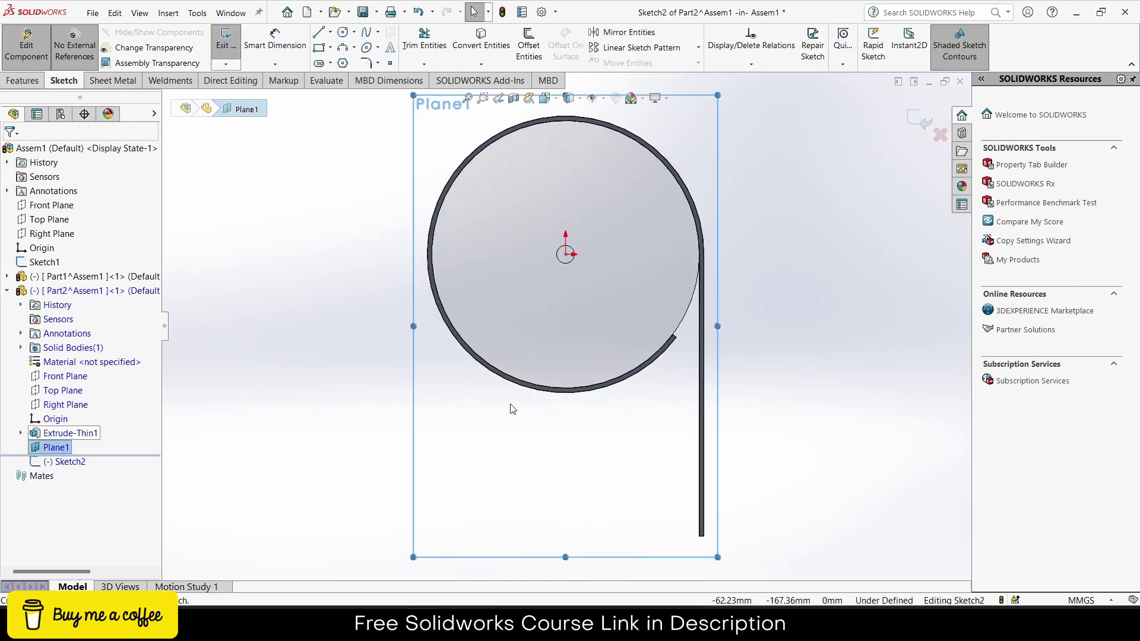
{"action": "key", "text": "ctrl+8"}
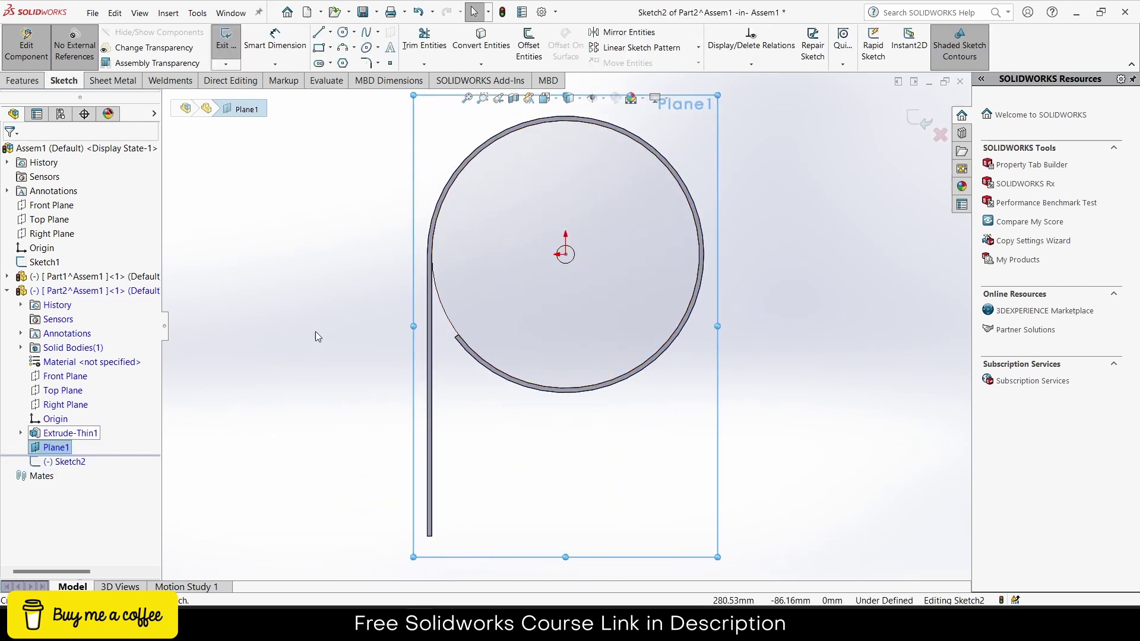
{"action": "left_click", "coordinate": [318, 33]}
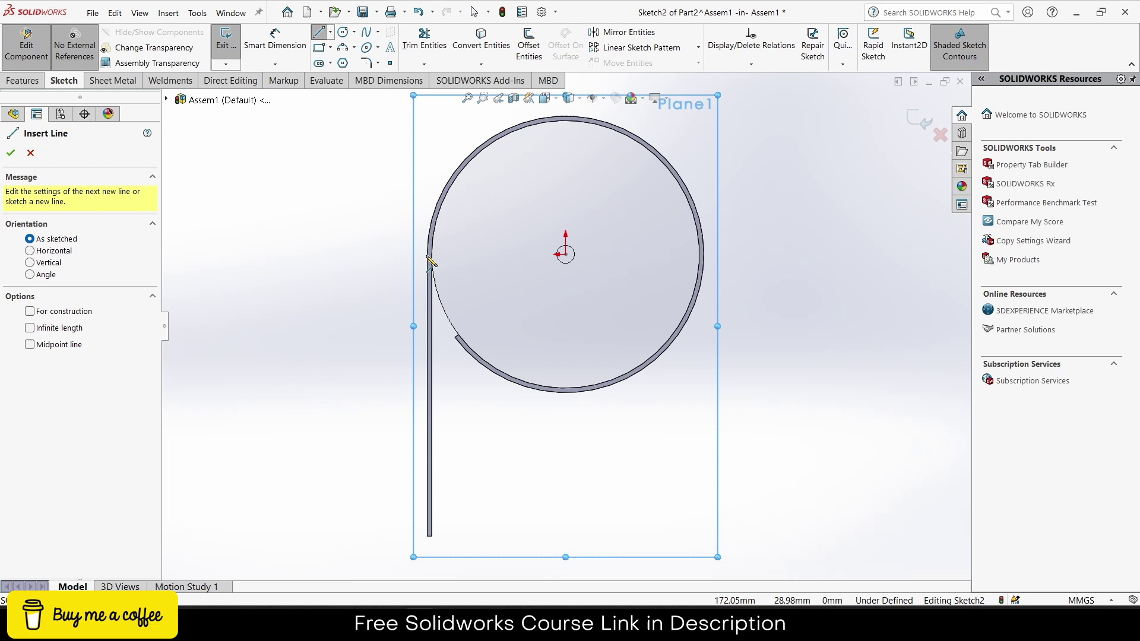
{"action": "left_click", "coordinate": [455, 334]}
{"action": "left_click", "coordinate": [455, 290]}
{"action": "left_click", "coordinate": [455, 535]}
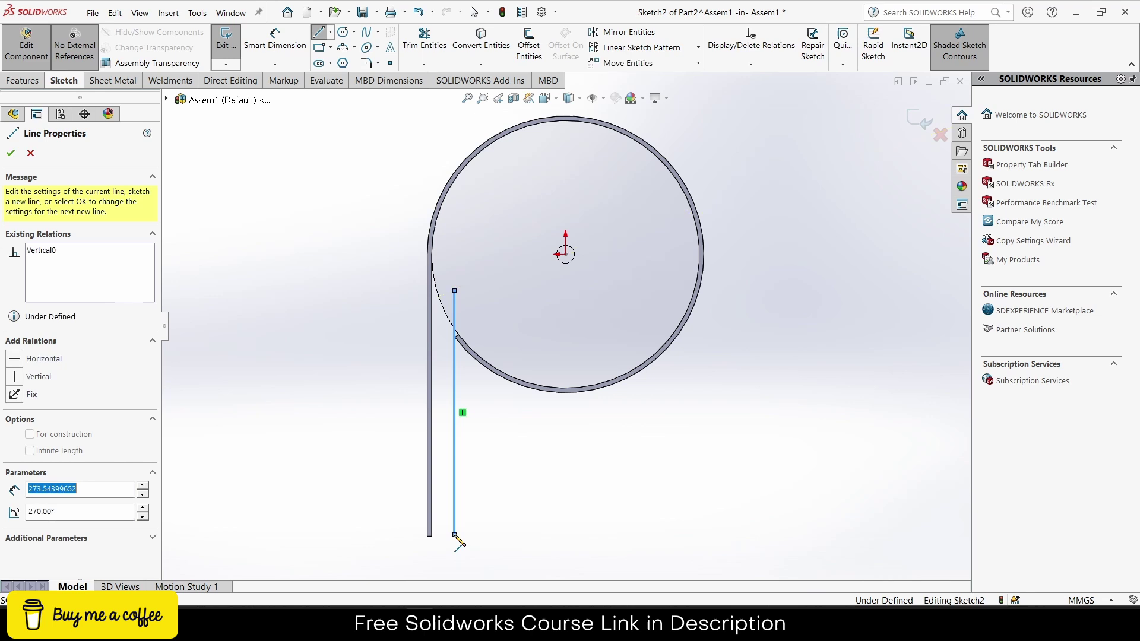
{"action": "key", "text": "Escape"}
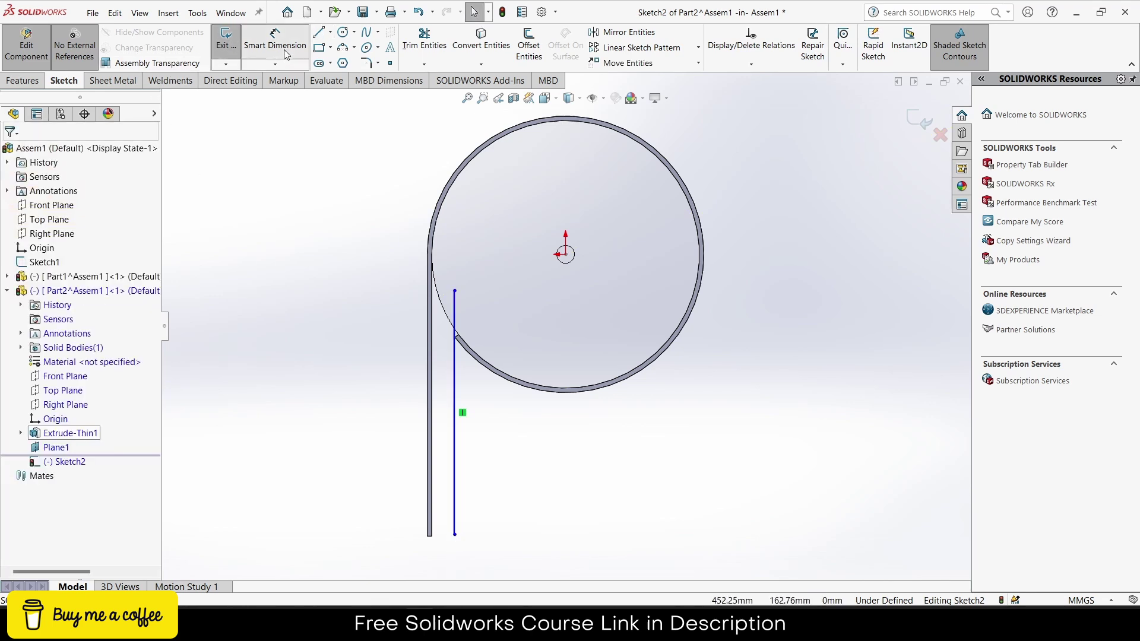
- Dimension the vertical line 25 mm from the inner edge of the strip's straight leg
{"action": "left_click", "coordinate": [285, 54]}
{"action": "scroll", "coordinate": [463, 419], "scroll_direction": "down", "scroll_amount": 3}
{"action": "left_click", "coordinate": [417, 415]}
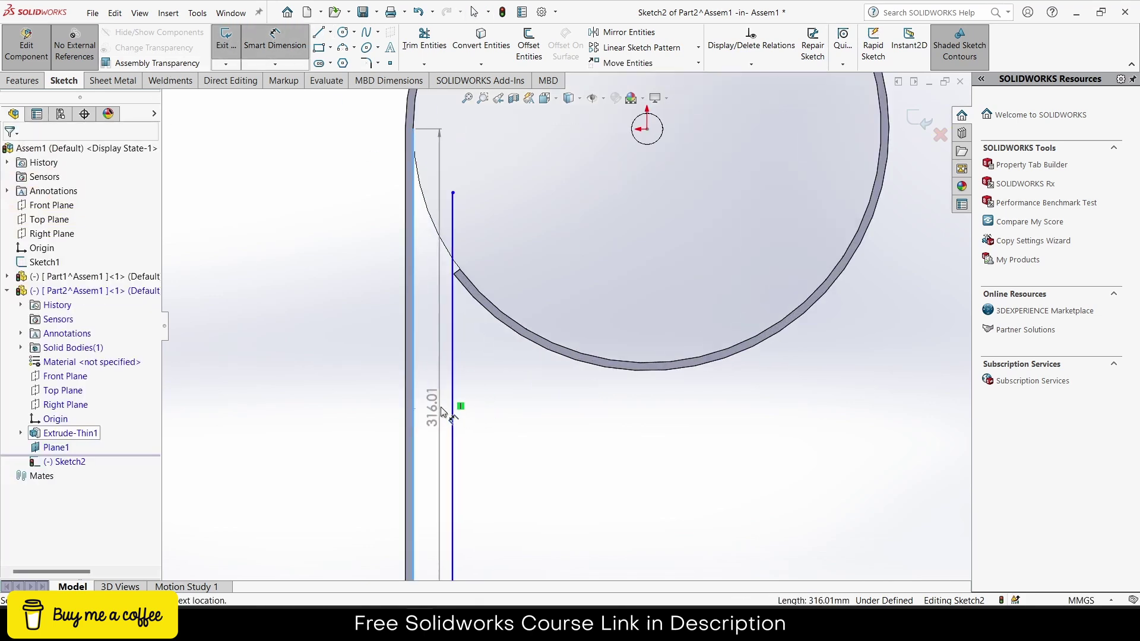
{"action": "left_click", "coordinate": [451, 408]}
{"action": "left_click", "coordinate": [445, 406]}
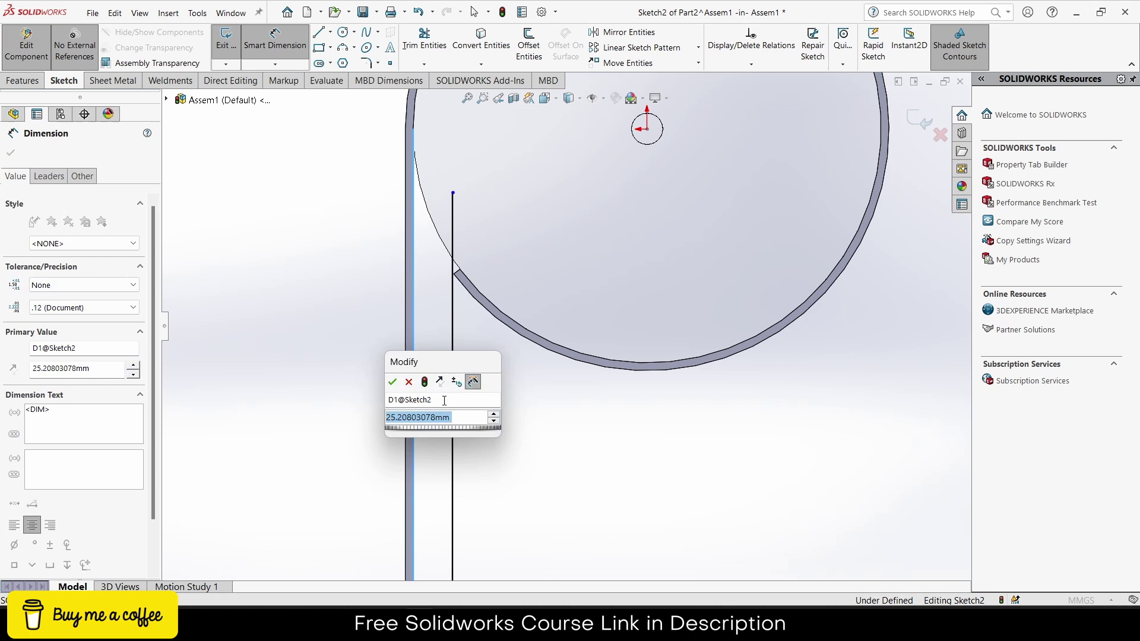
{"action": "type", "text": "25"}
{"action": "key", "text": "Return"}
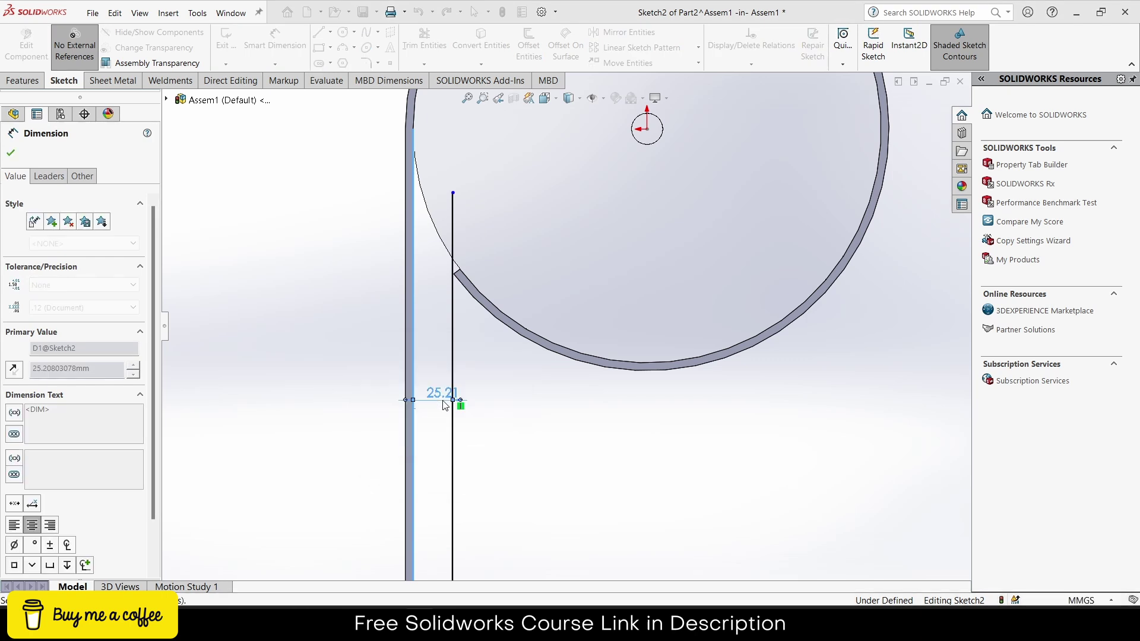
- Draw a three-point arc of about 123 mm radius from the vertical line at the disc's edge to just above the central boss
{"action": "middle_click_drag", "start_coordinate": [849, 233], "coordinate": [453, 277]}
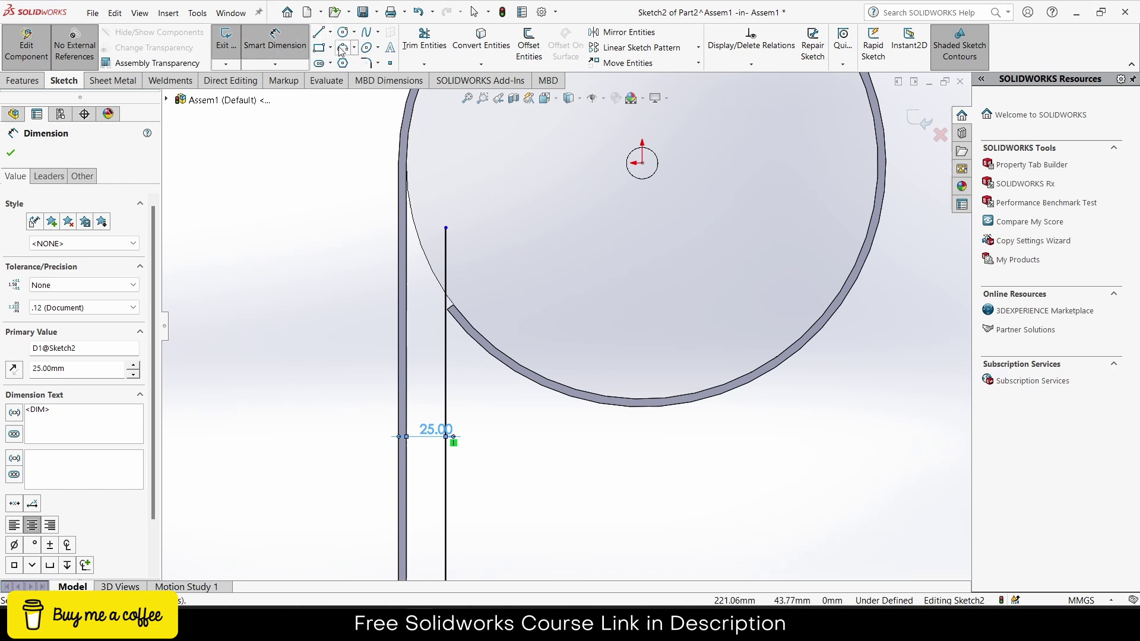
{"action": "left_click", "coordinate": [342, 49]}
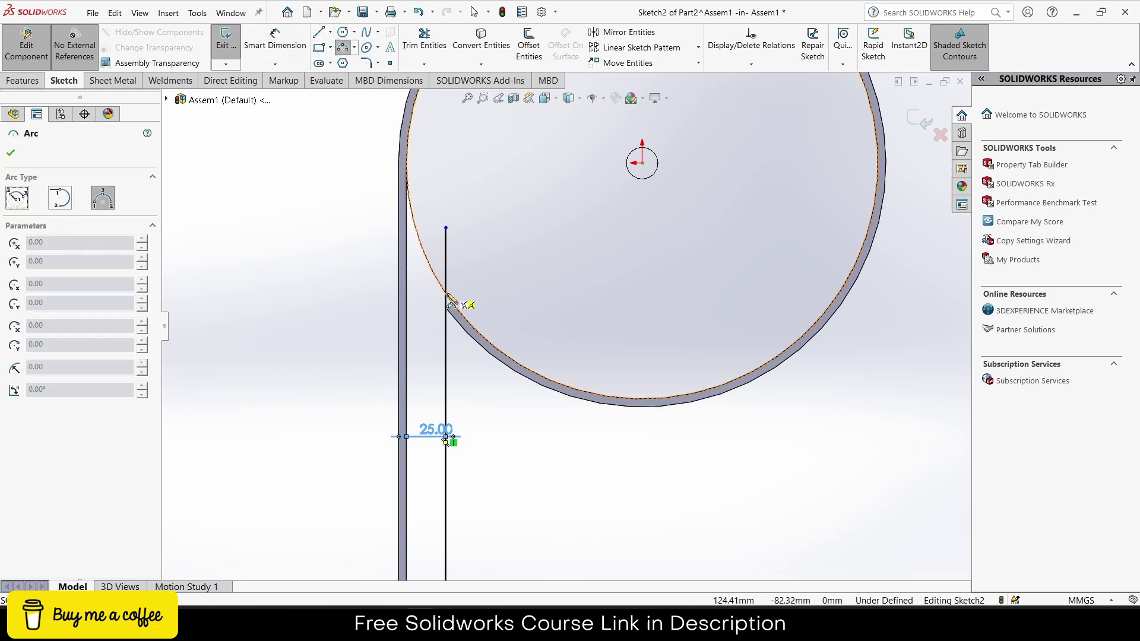
{"action": "left_click", "coordinate": [447, 294]}
{"action": "scroll", "coordinate": [522, 190], "scroll_direction": "up", "scroll_amount": 3}
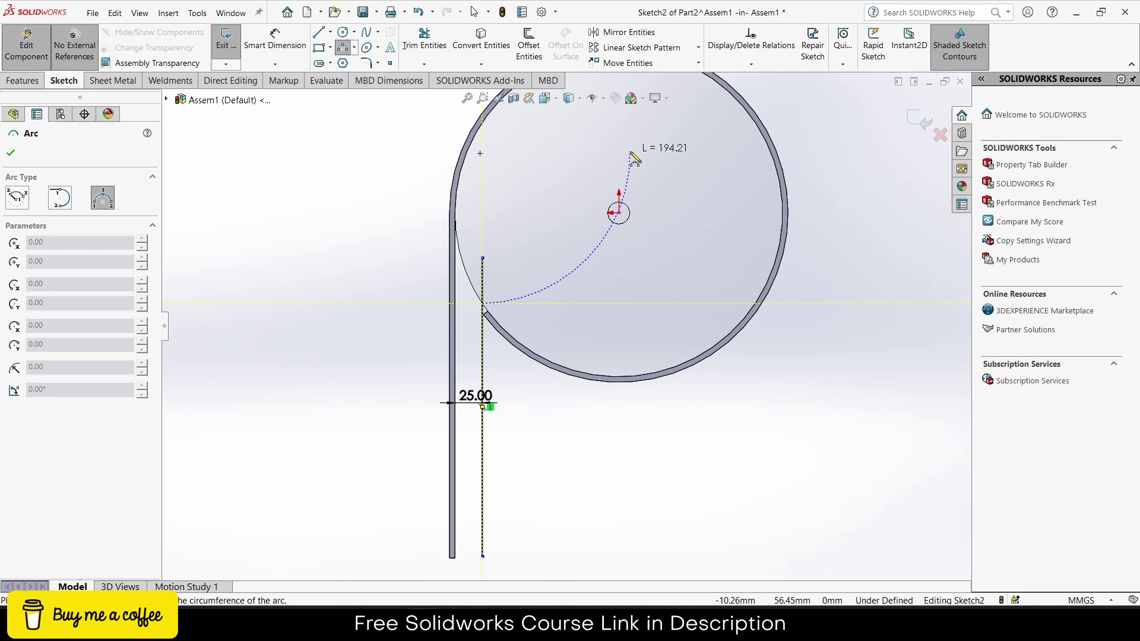
{"action": "left_click", "coordinate": [631, 185]}
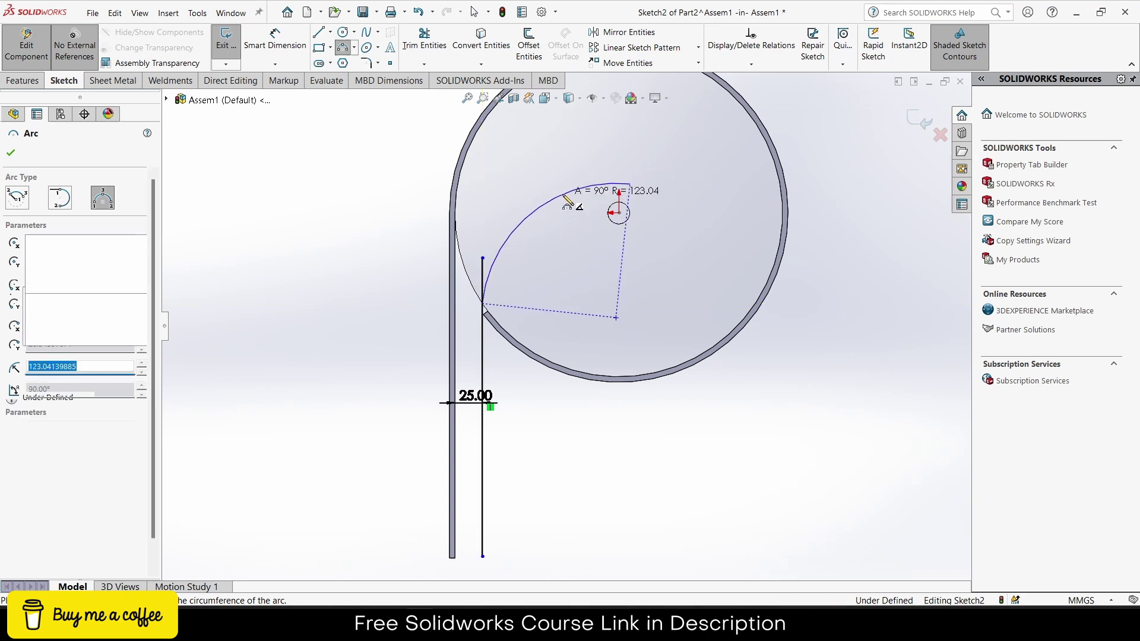
{"action": "left_click", "coordinate": [568, 202]}
- Set the arc's radius to 120 mm
{"action": "key", "text": "d"}
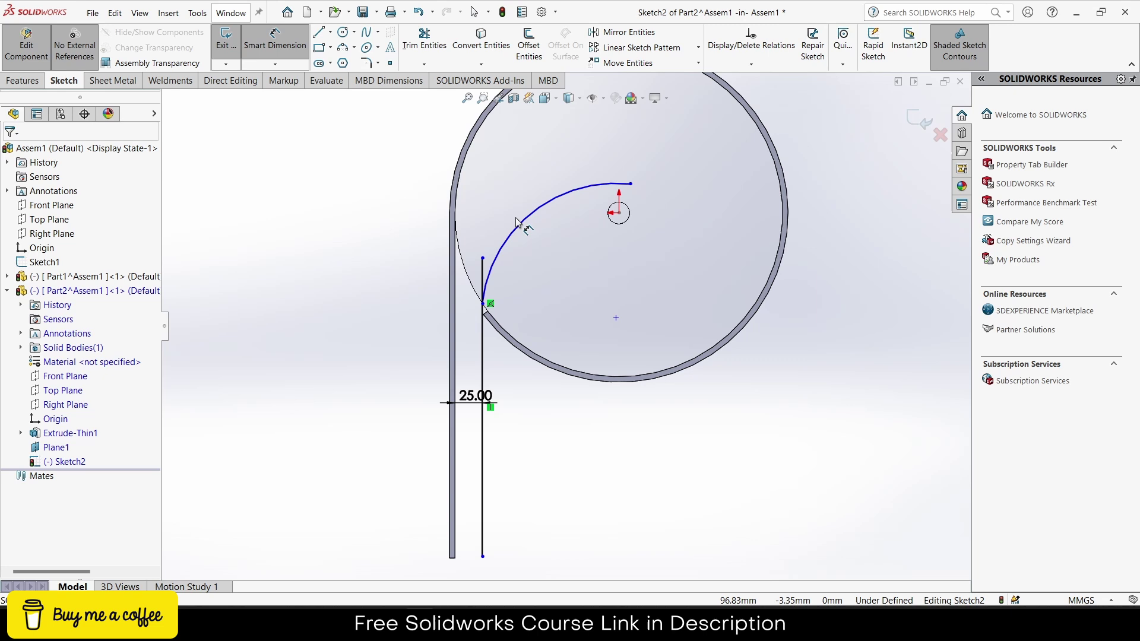
{"action": "left_click", "coordinate": [517, 222]}
{"action": "left_click", "coordinate": [509, 188]}
{"action": "type", "text": "1"}
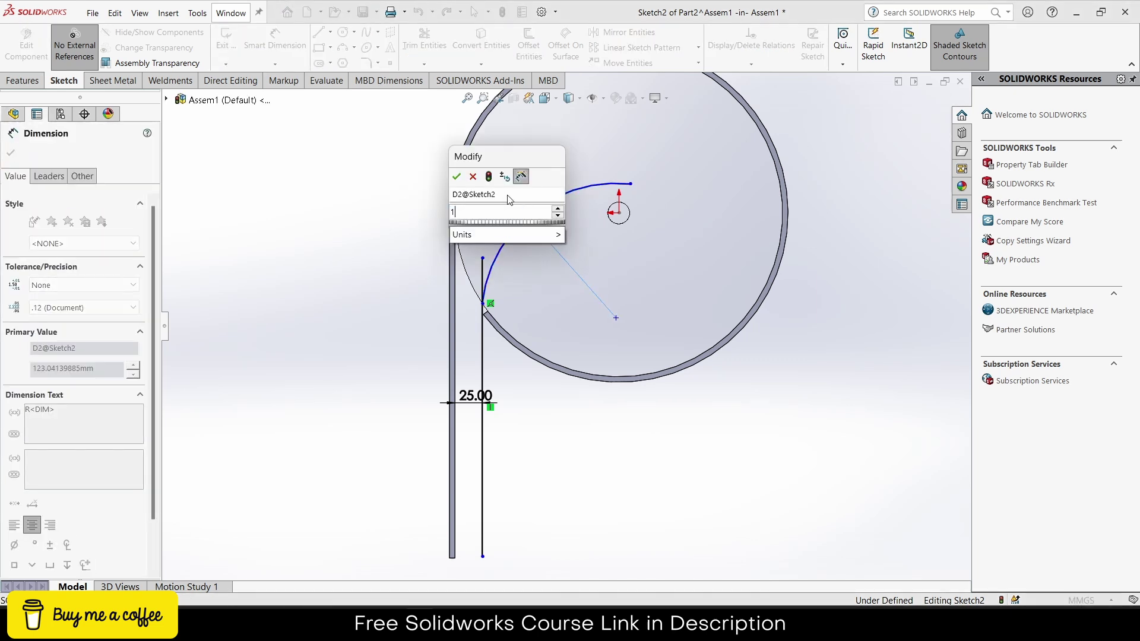
{"action": "type", "text": "20"}
{"action": "key", "text": "Return"}
- Trim off the part of the vertical line that extends above its junction with the arc
{"action": "scroll", "coordinate": [491, 261], "scroll_direction": "down", "scroll_amount": 1}
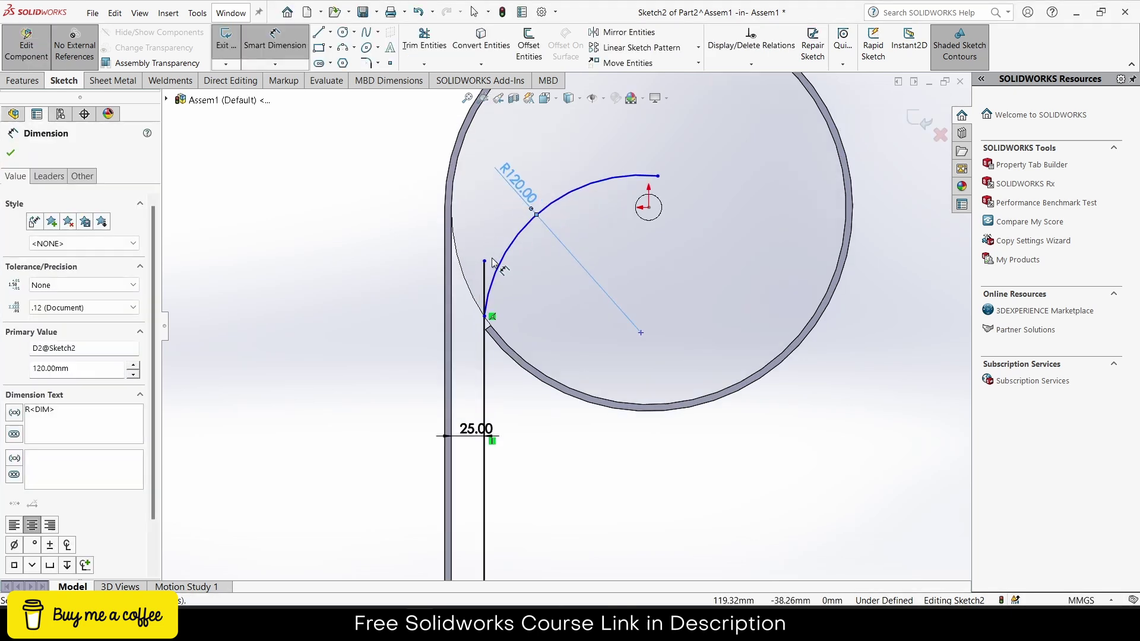
{"action": "scroll", "coordinate": [494, 269], "scroll_direction": "down", "scroll_amount": 3}
{"action": "left_click", "coordinate": [424, 39]}
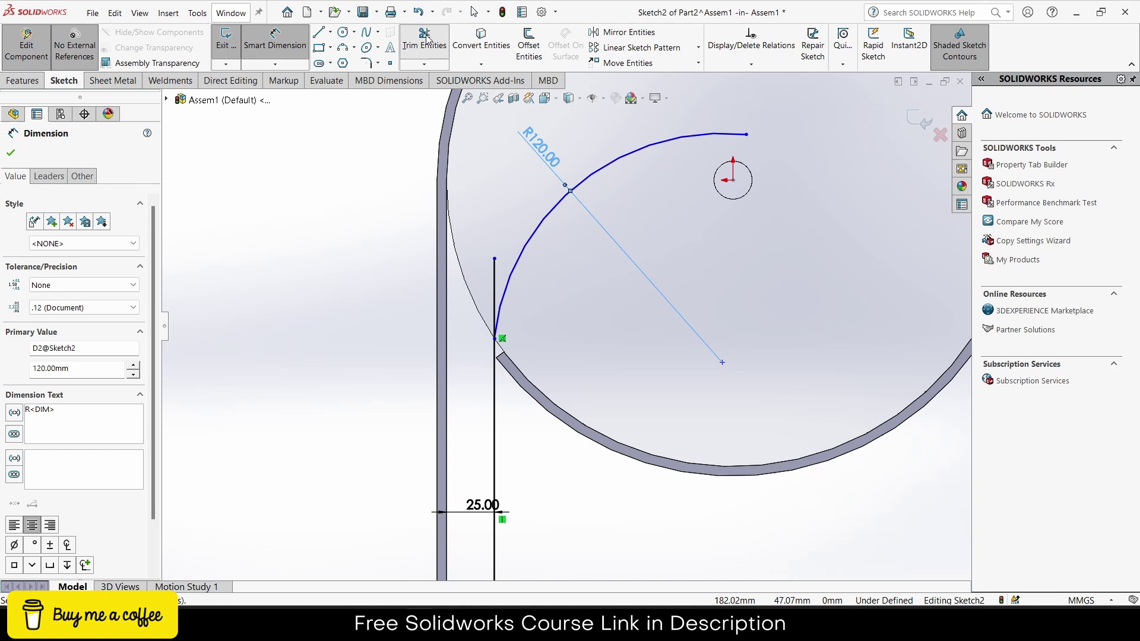
{"action": "scroll", "coordinate": [525, 290], "scroll_direction": "down", "scroll_amount": 2}
{"action": "left_click_drag", "start_coordinate": [498, 246], "coordinate": [481, 285]}
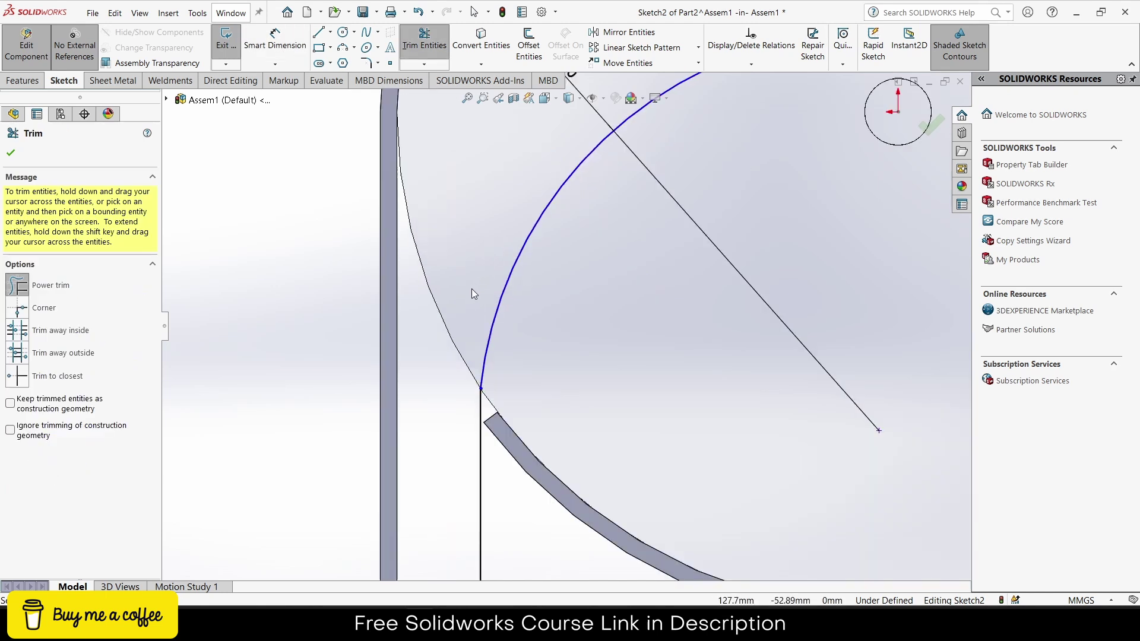
{"action": "scroll", "coordinate": [472, 291], "scroll_direction": "up", "scroll_amount": 5}
{"action": "scroll", "coordinate": [534, 320], "scroll_direction": "down", "scroll_amount": 7}
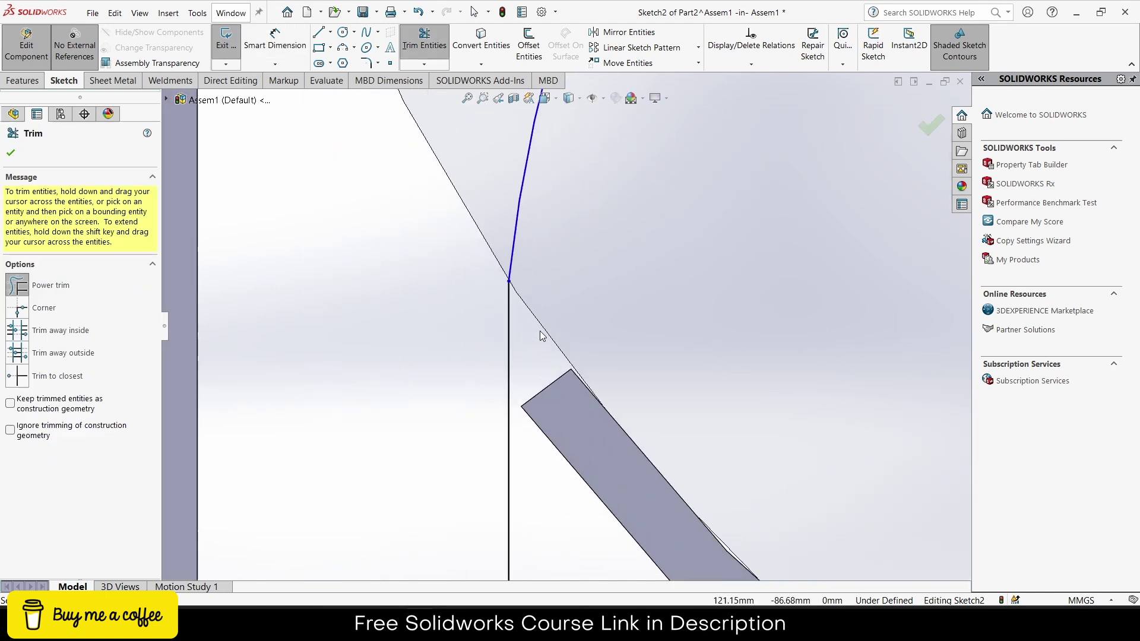
{"action": "key", "text": "Escape"}
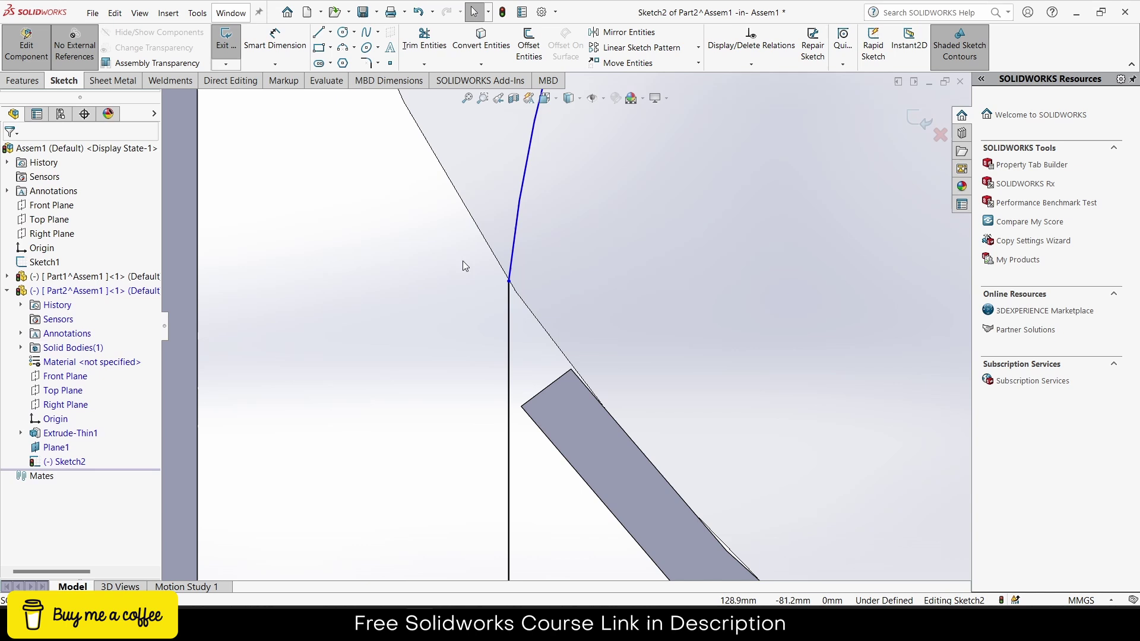
- Make the arc and the vertical line tangent to each other
{"action": "left_click", "coordinate": [509, 308]}
{"action": "left_click", "coordinate": [516, 249], "text": "ctrl"}
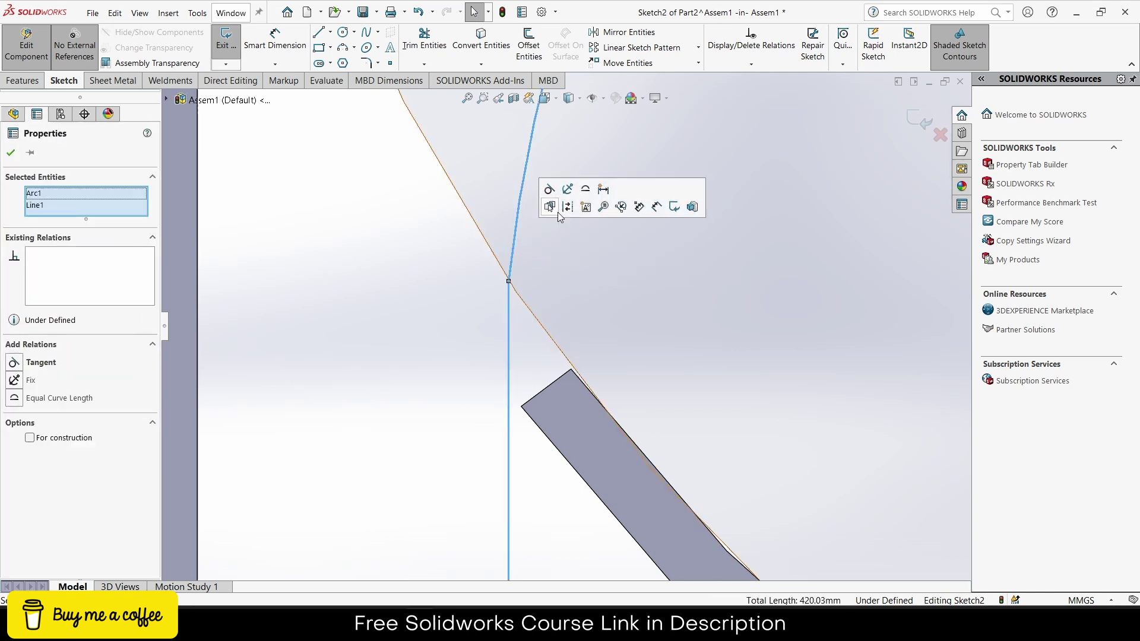
{"action": "left_click", "coordinate": [550, 190]}
{"action": "left_click", "coordinate": [415, 280]}
{"action": "key", "text": "z"}
{"action": "key", "text": "z"}
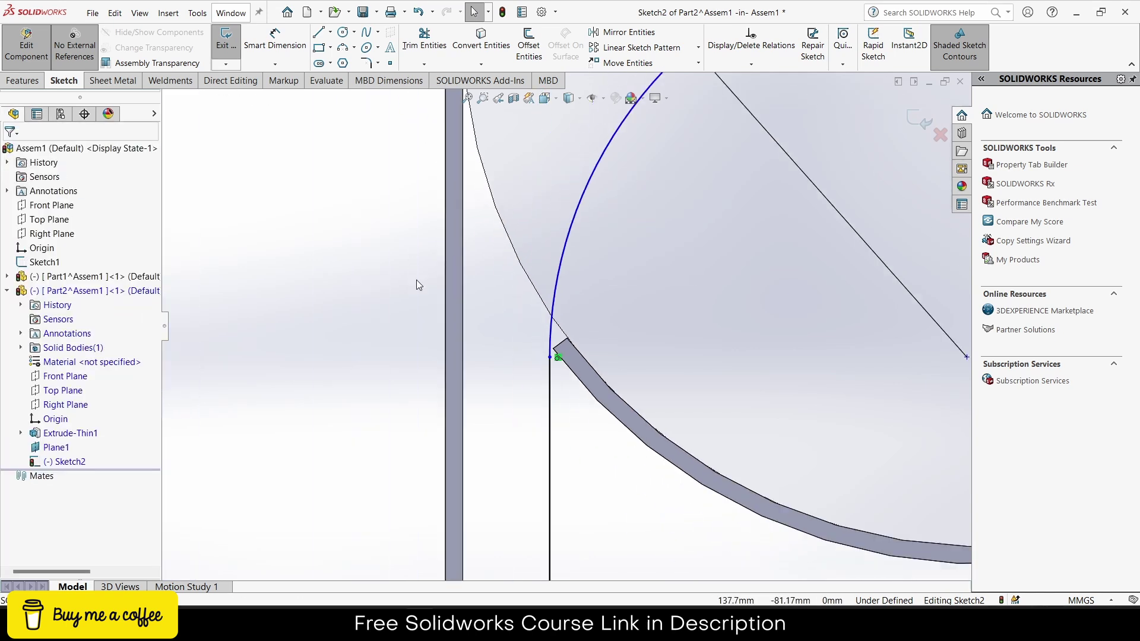
{"action": "key", "text": "z"}
{"action": "key", "text": "z"}
{"action": "key", "text": "z"}
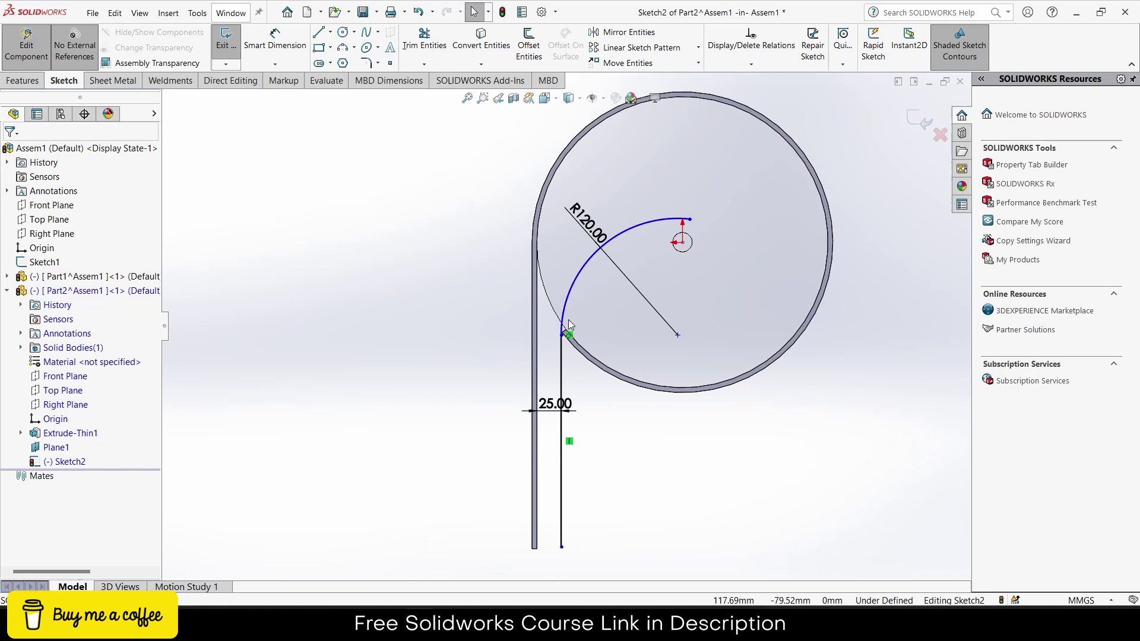
{"action": "key", "text": "shift+z"}
{"action": "key", "text": "z"}
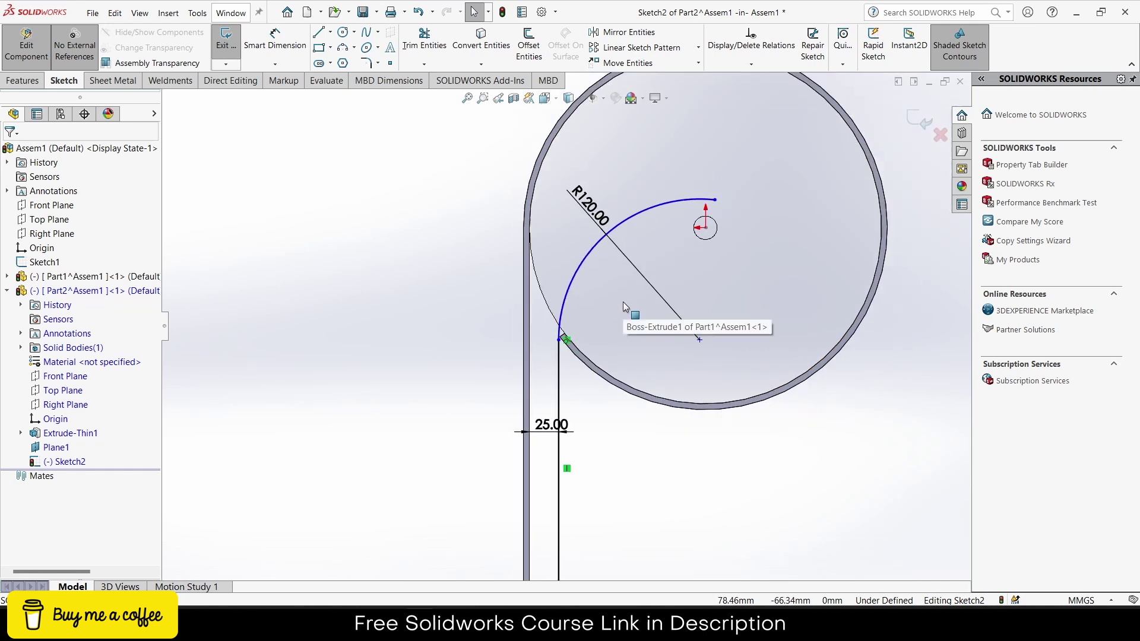
- Set the vertical distance between the arc's center point and the origin to 95 mm
{"action": "left_click", "coordinate": [287, 36]}
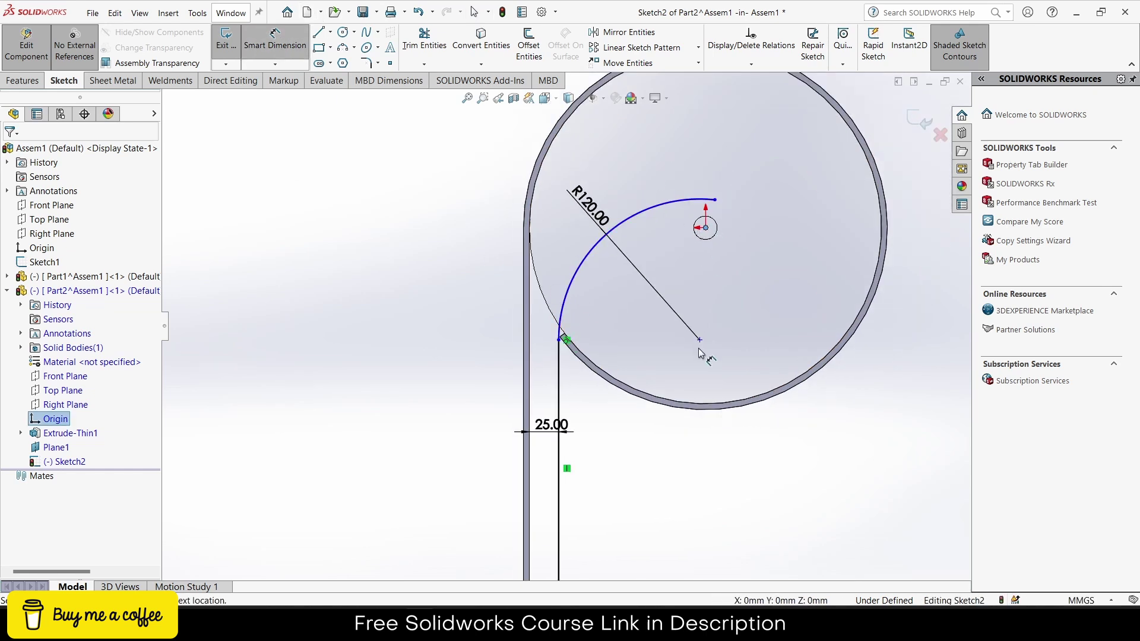
{"action": "left_click", "coordinate": [699, 340]}
{"action": "left_click", "coordinate": [705, 228]}
{"action": "left_click", "coordinate": [740, 300]}
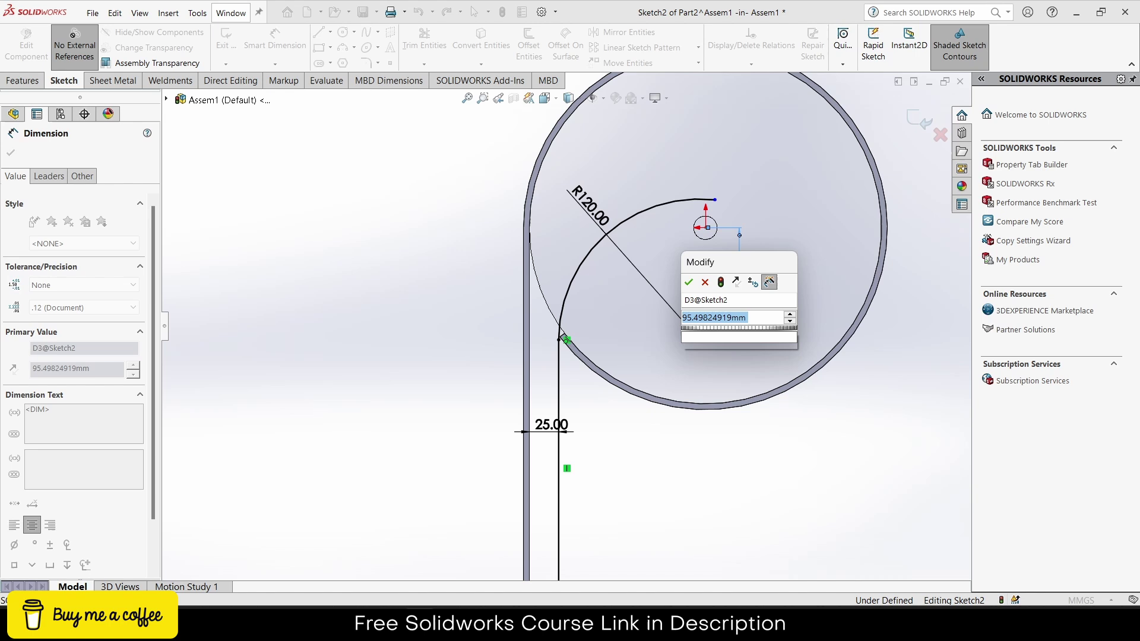
{"action": "type", "text": "95"}
{"action": "key", "text": "Return"}
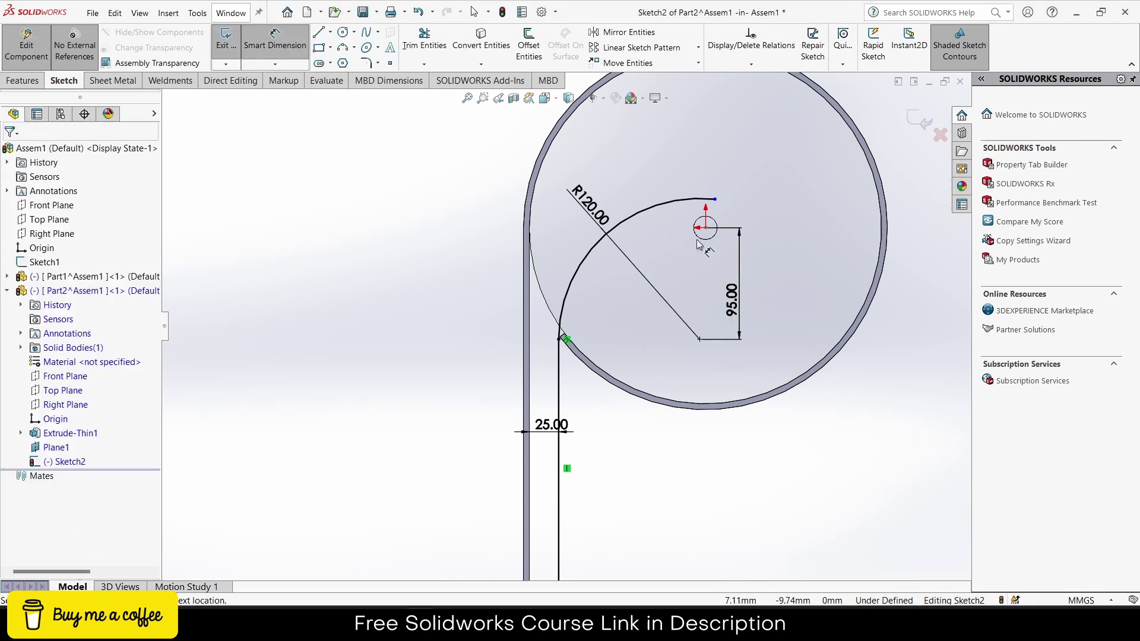
- Add a horizontal dimension between the origin and the arc's center point as a driven dimension
{"action": "left_click", "coordinate": [700, 339]}
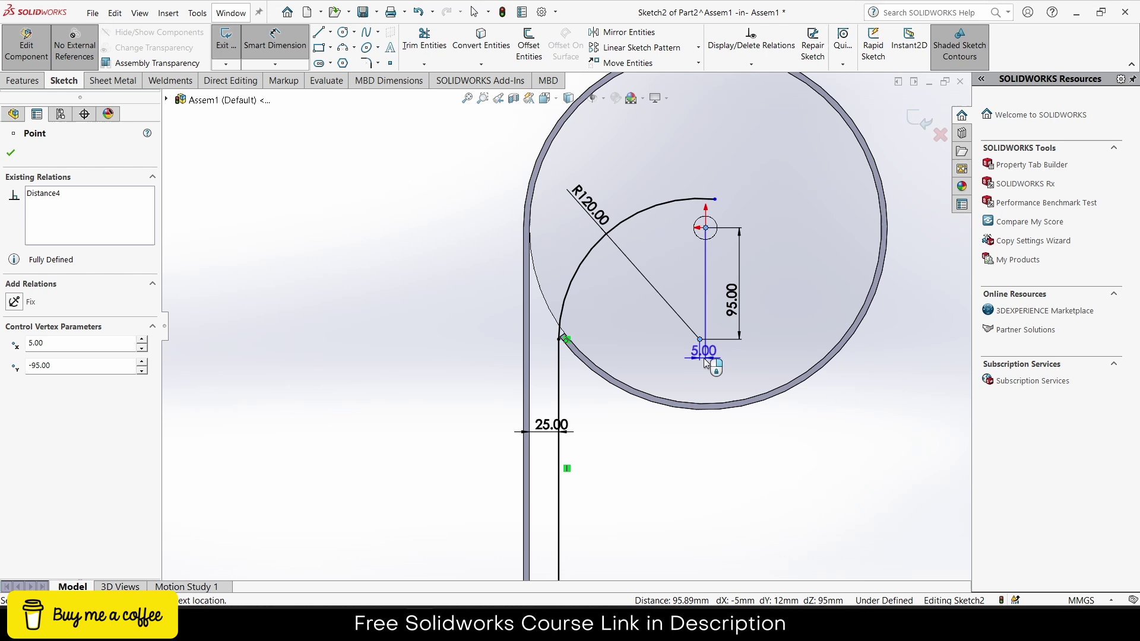
{"action": "key", "text": "Escape"}
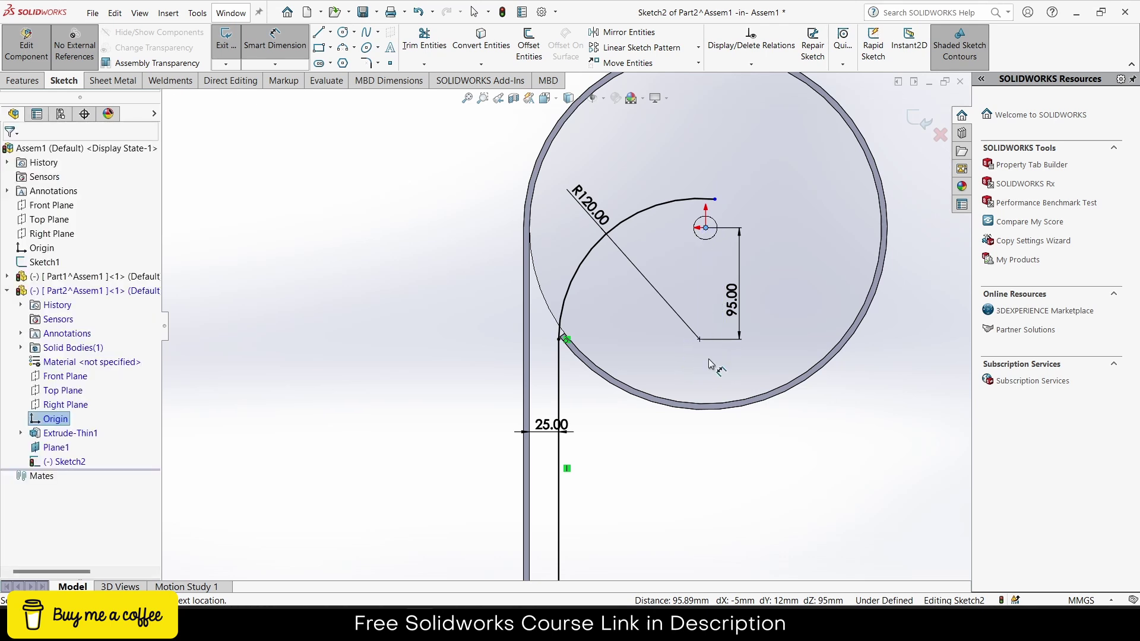
{"action": "left_click", "coordinate": [275, 64]}
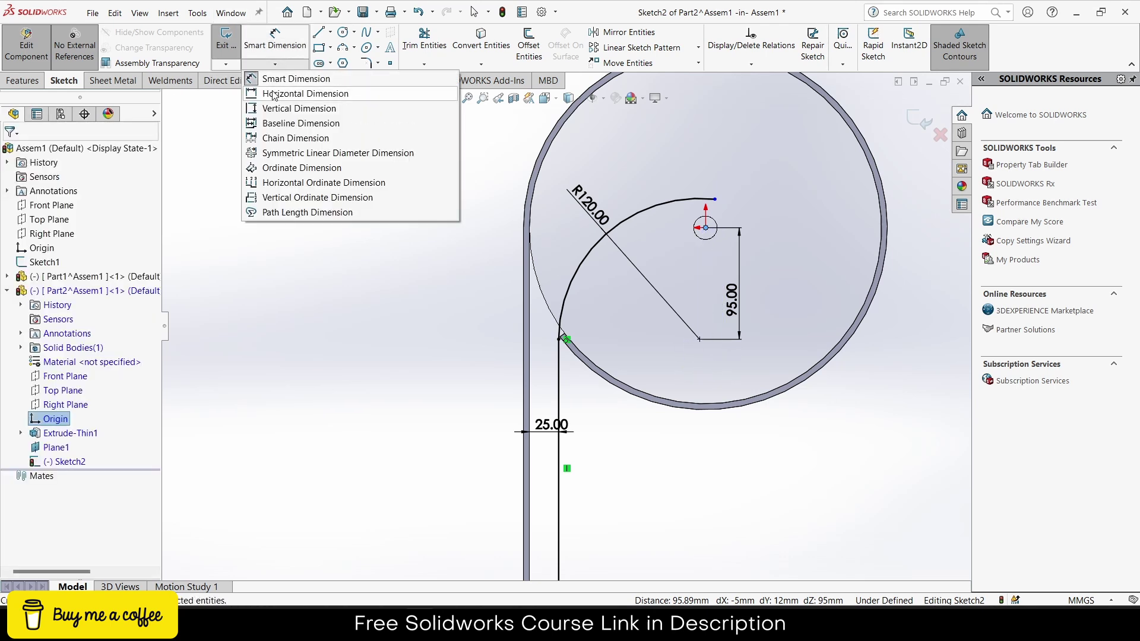
{"action": "left_click", "coordinate": [276, 94]}
{"action": "left_click", "coordinate": [706, 229]}
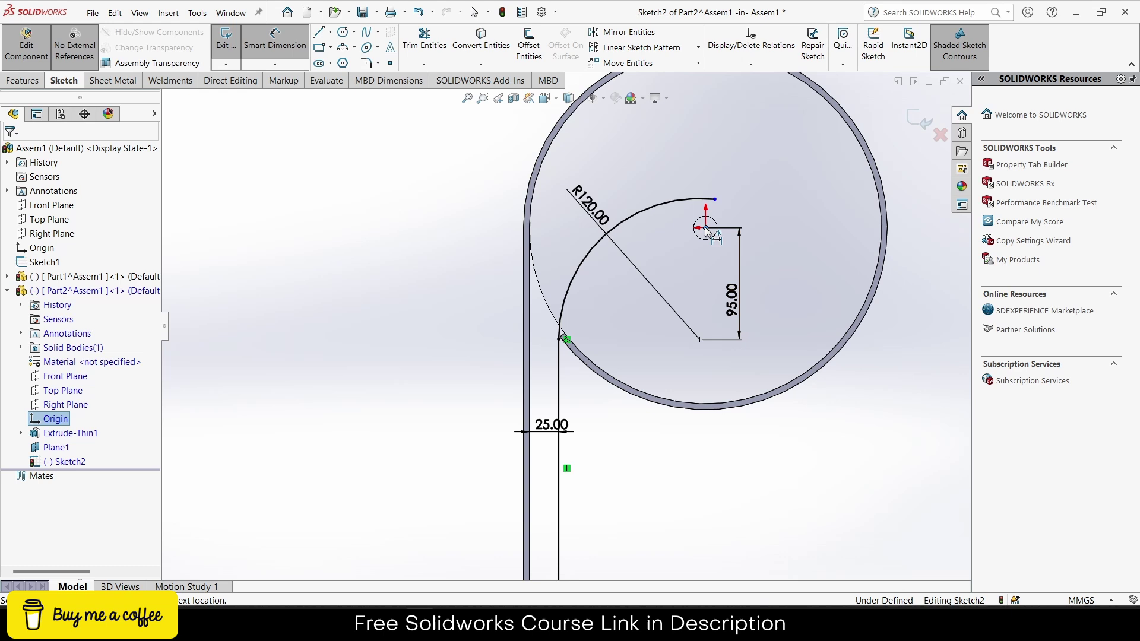
{"action": "left_click", "coordinate": [699, 340]}
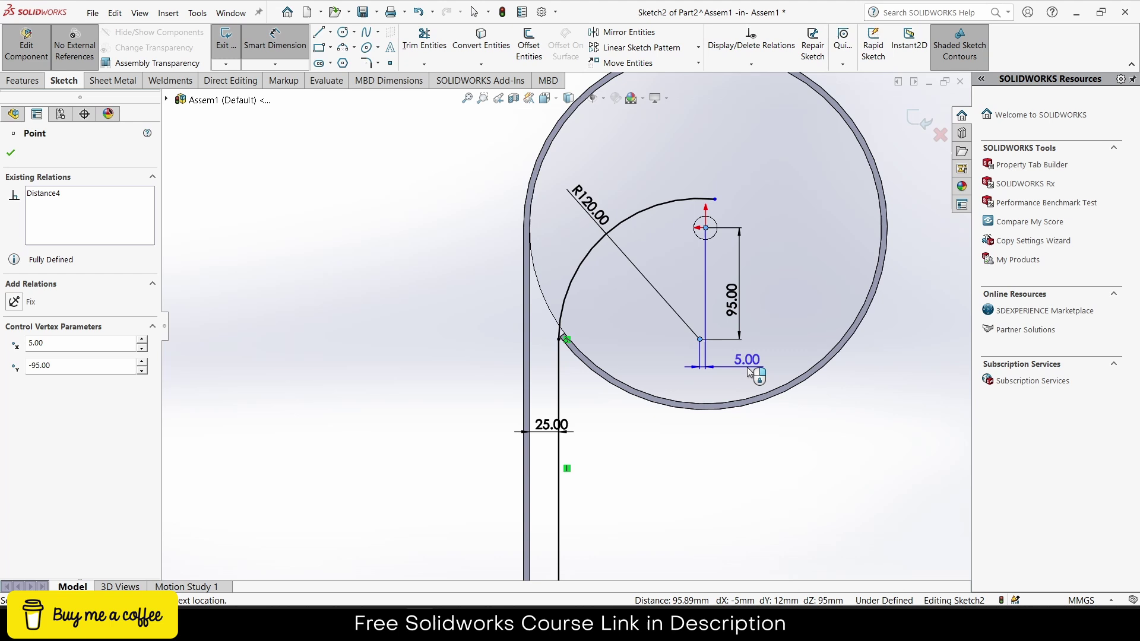
{"action": "left_click", "coordinate": [739, 377]}
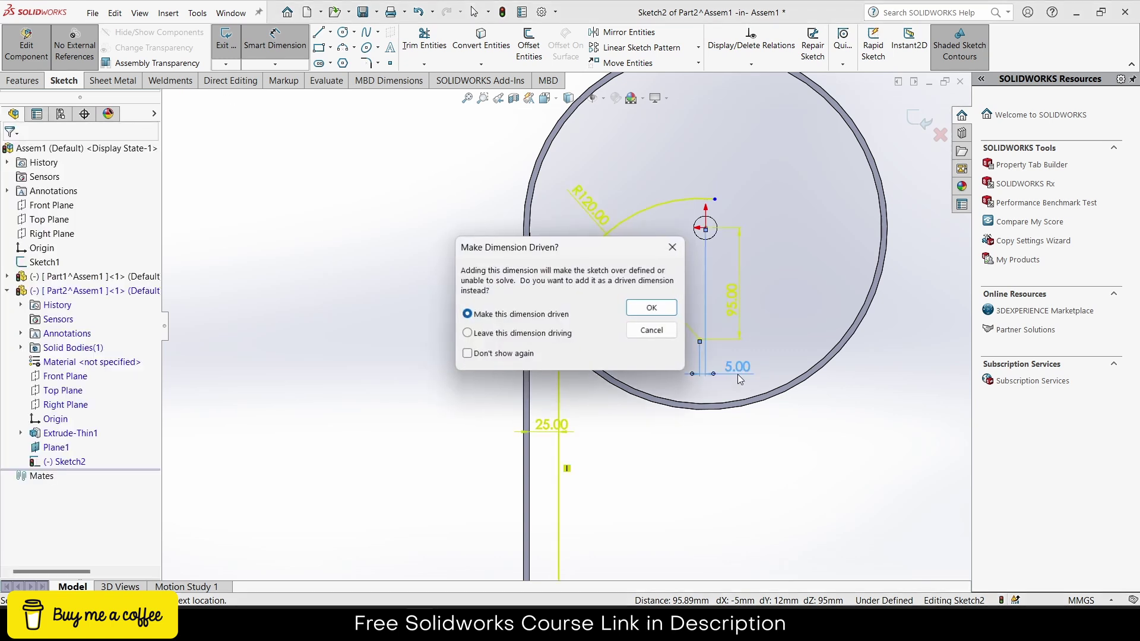
{"action": "left_click", "coordinate": [652, 308]}
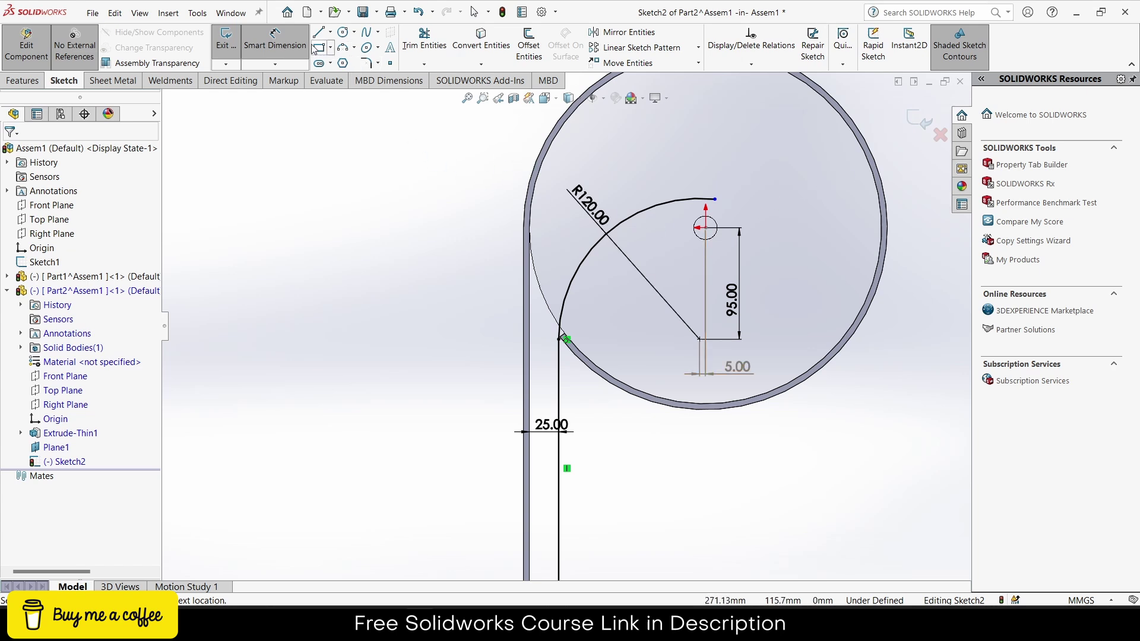
- Draw two construction lines from the arc's center point, one to its junction with the vertical line and one to its upper end
{"action": "left_click", "coordinate": [331, 33]}
{"action": "left_click", "coordinate": [350, 61]}
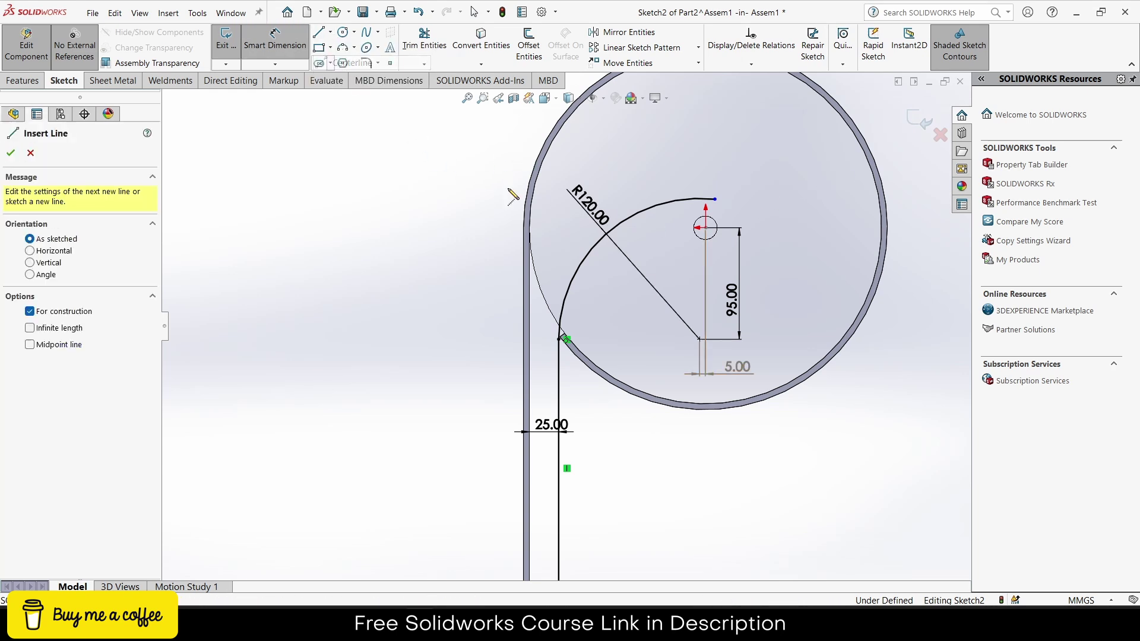
{"action": "left_click", "coordinate": [561, 339]}
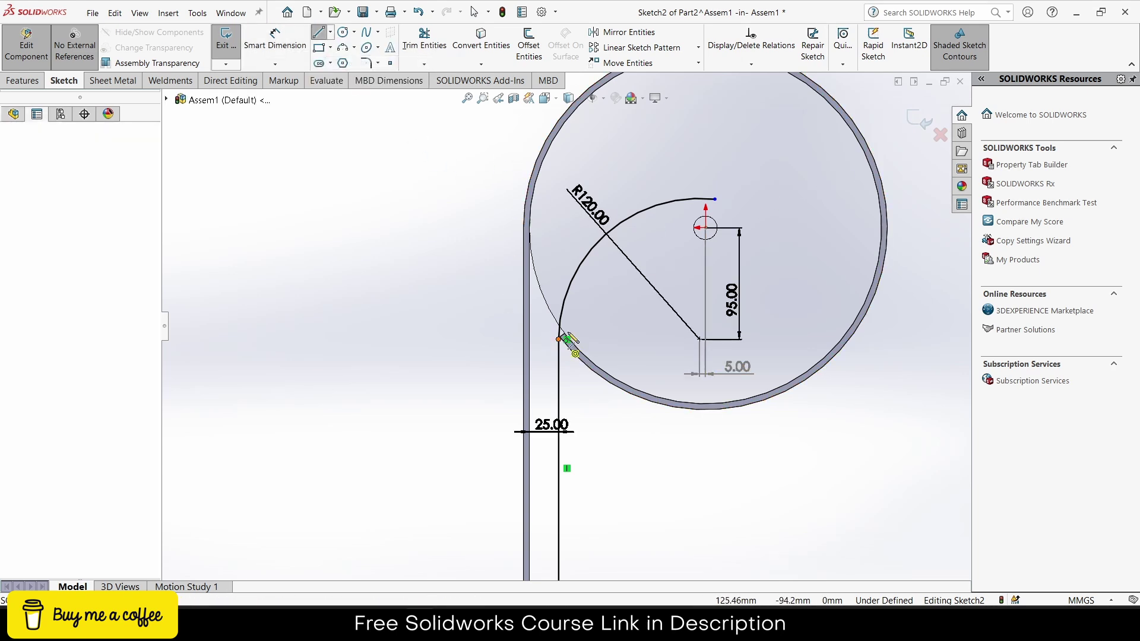
{"action": "left_click", "coordinate": [700, 339]}
{"action": "left_click", "coordinate": [714, 199]}
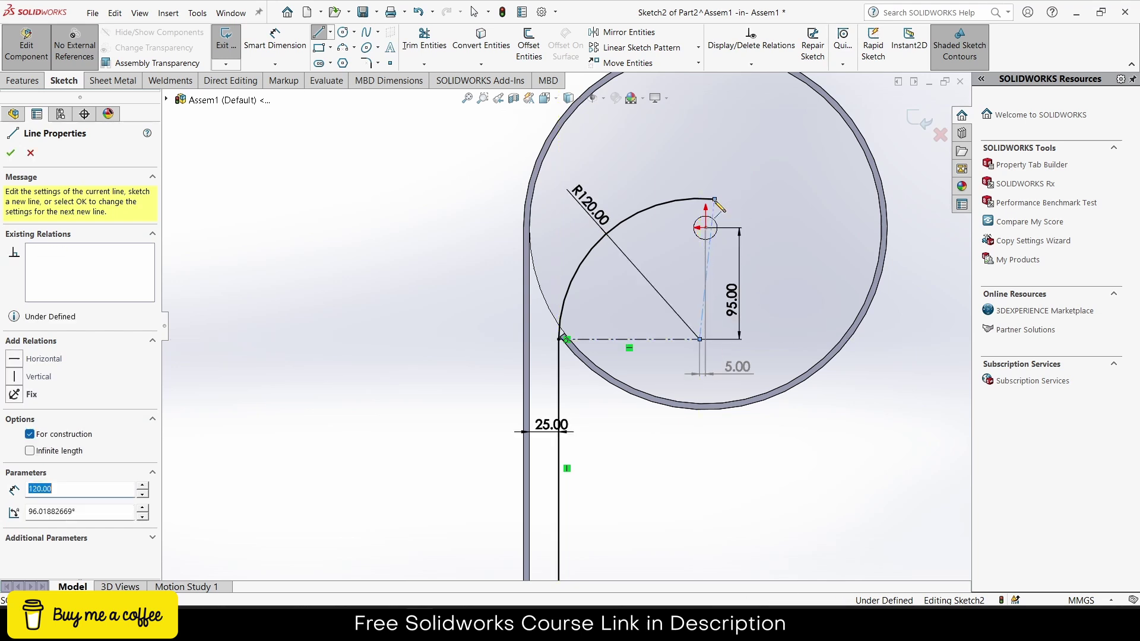
{"action": "key", "text": "Escape"}
- Dimension the angle between the two construction lines and set it to 96 degrees
{"action": "key", "text": "d"}
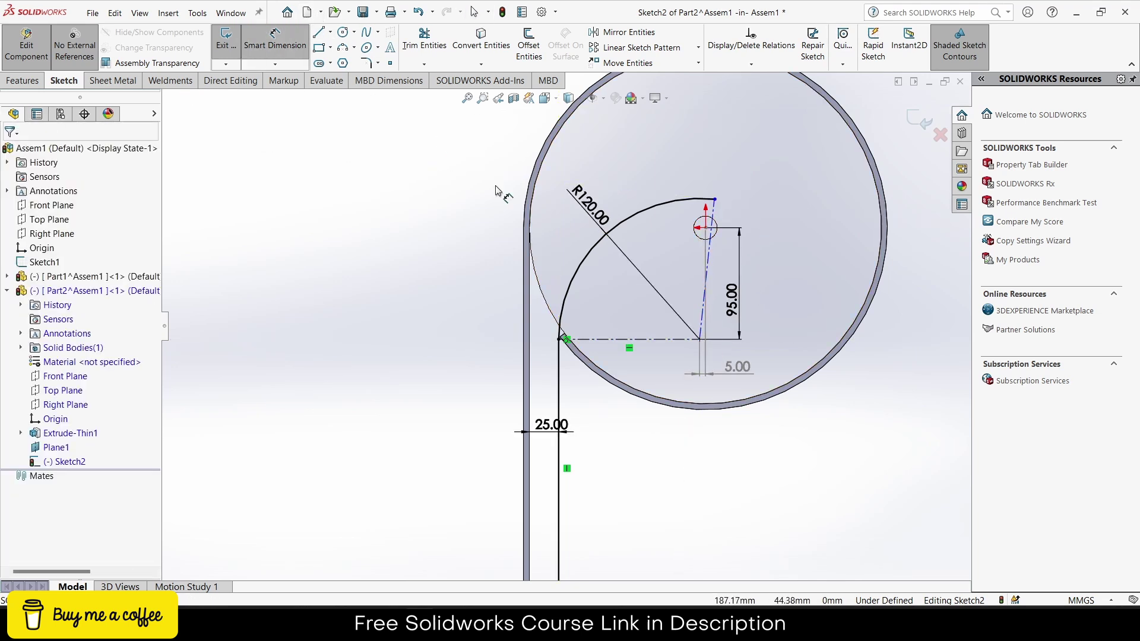
{"action": "left_click", "coordinate": [609, 338]}
{"action": "left_click", "coordinate": [708, 290]}
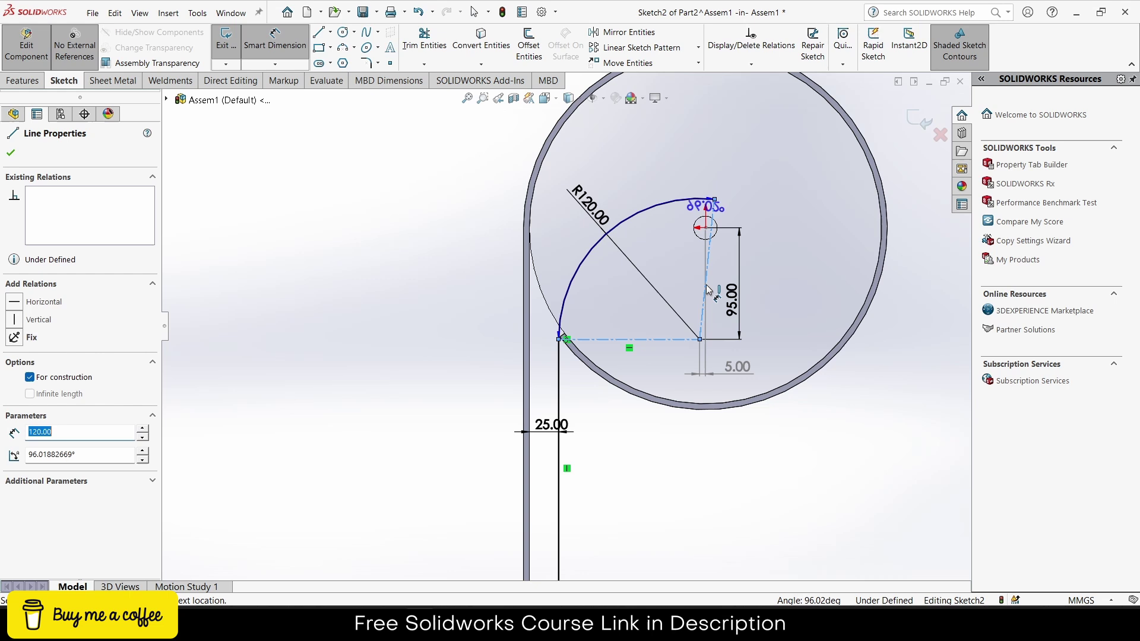
{"action": "left_click", "coordinate": [681, 287]}
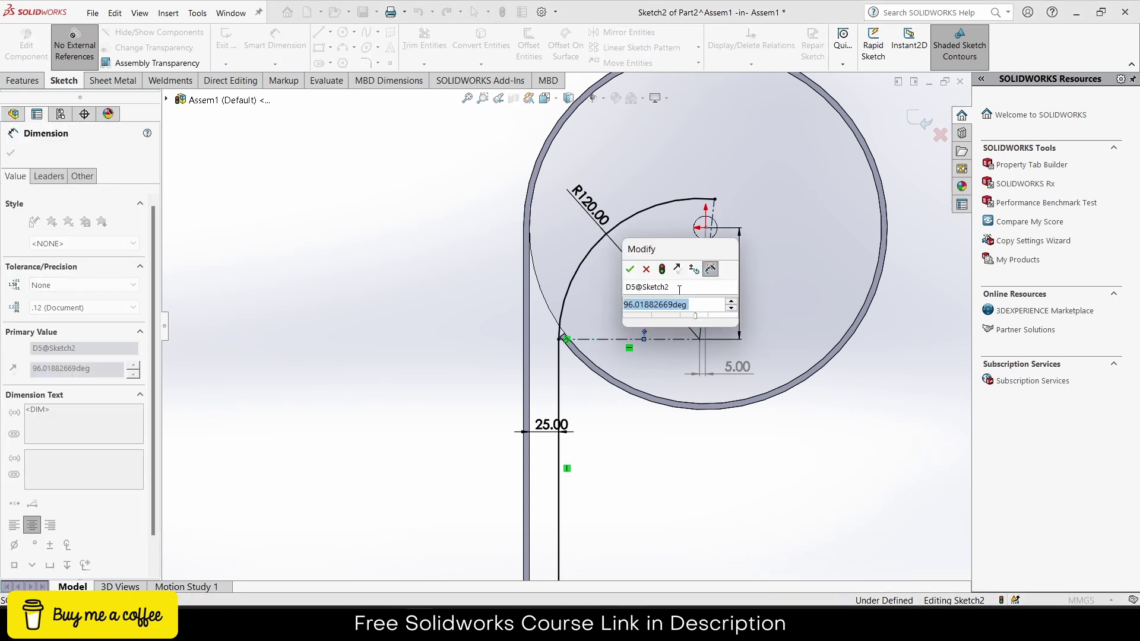
{"action": "type", "text": "96"}
{"action": "key", "text": "Return"}
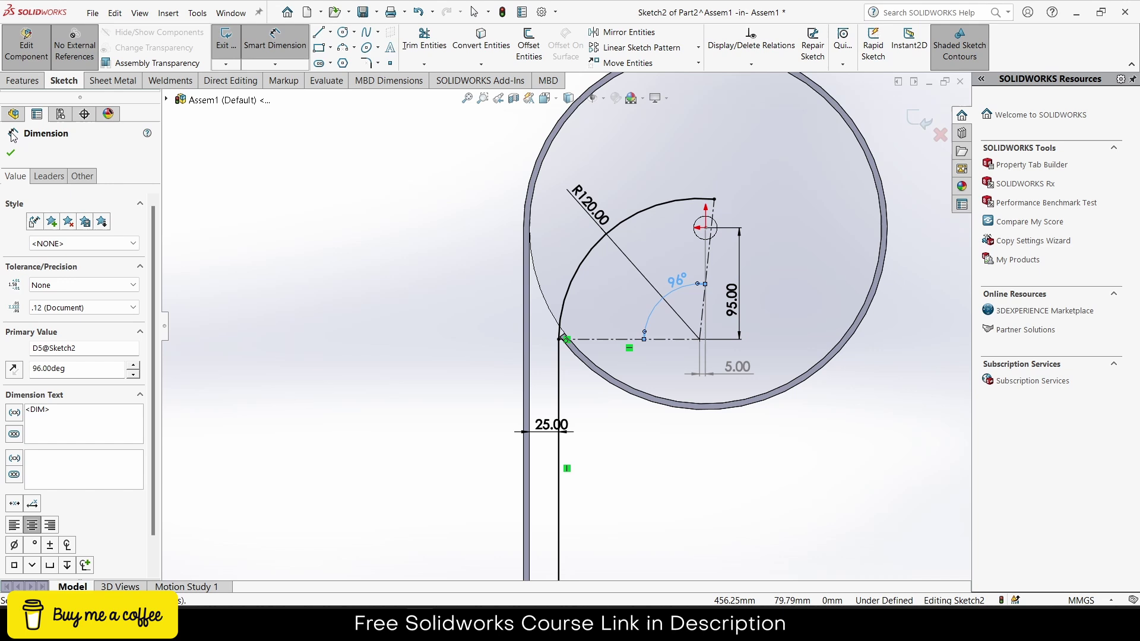
{"action": "left_click", "coordinate": [10, 153]}
- Extrude the line-and-arc profile 20 mm as a 5 mm one-direction thin feature, with both the thickness side and the extrusion direction reversed
{"action": "left_click", "coordinate": [22, 81]}
{"action": "left_click", "coordinate": [233, 45]}
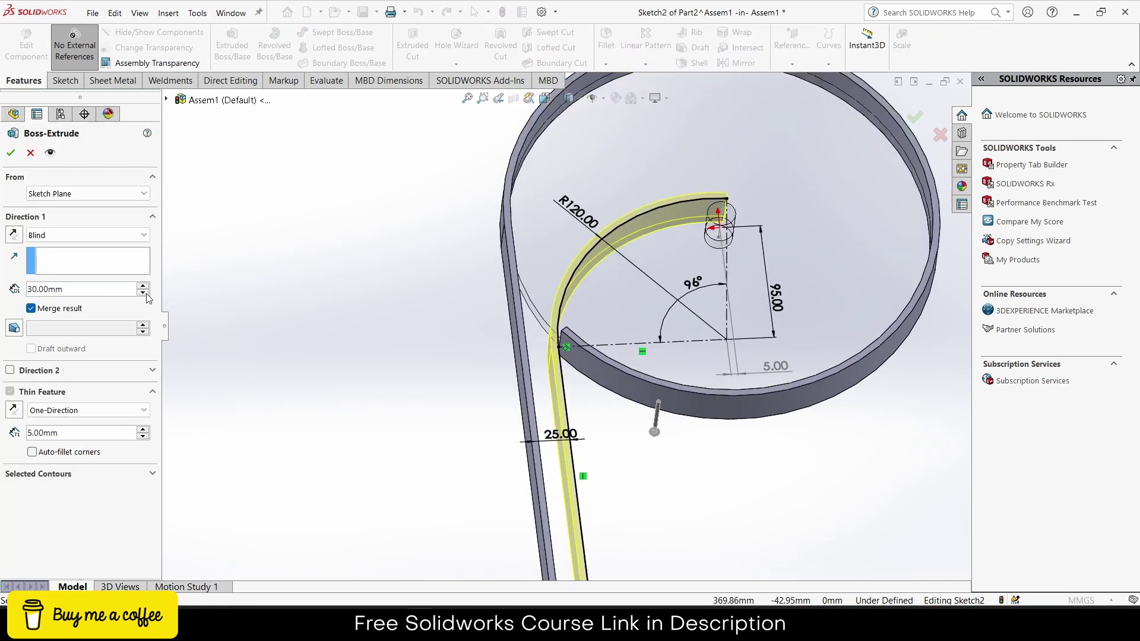
{"action": "left_click", "coordinate": [15, 405]}
{"action": "middle_click_drag", "start_coordinate": [564, 386], "coordinate": [315, 358]}
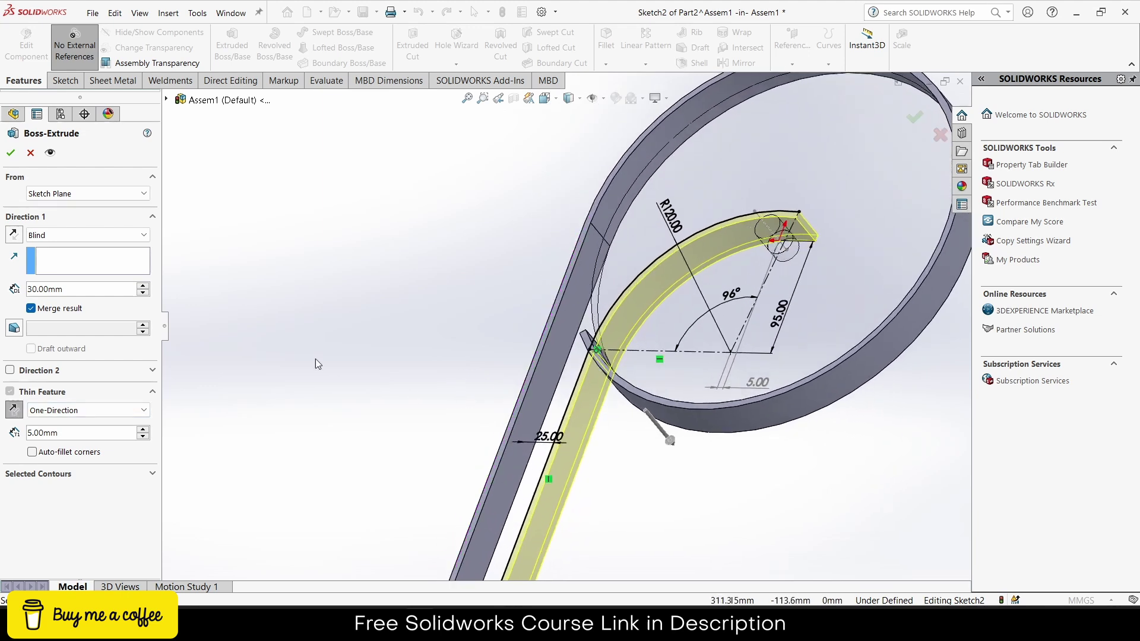
{"action": "left_click", "coordinate": [13, 236]}
{"action": "middle_click_drag", "start_coordinate": [504, 237], "coordinate": [615, 319]}
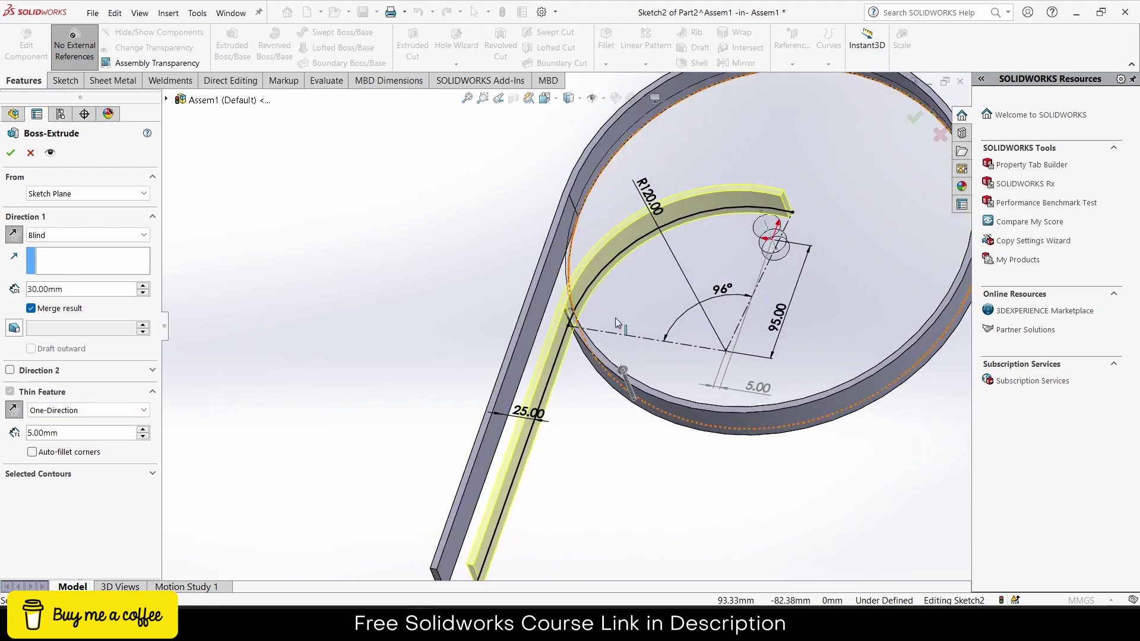
{"action": "type", "text": "20"}
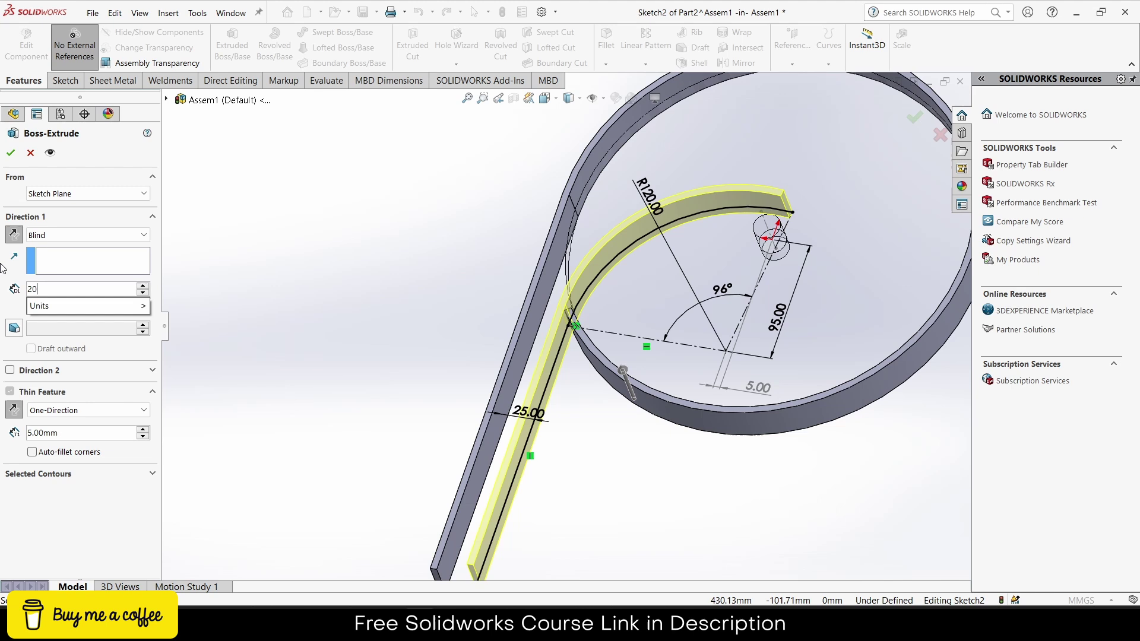
{"action": "key", "text": "Return"}
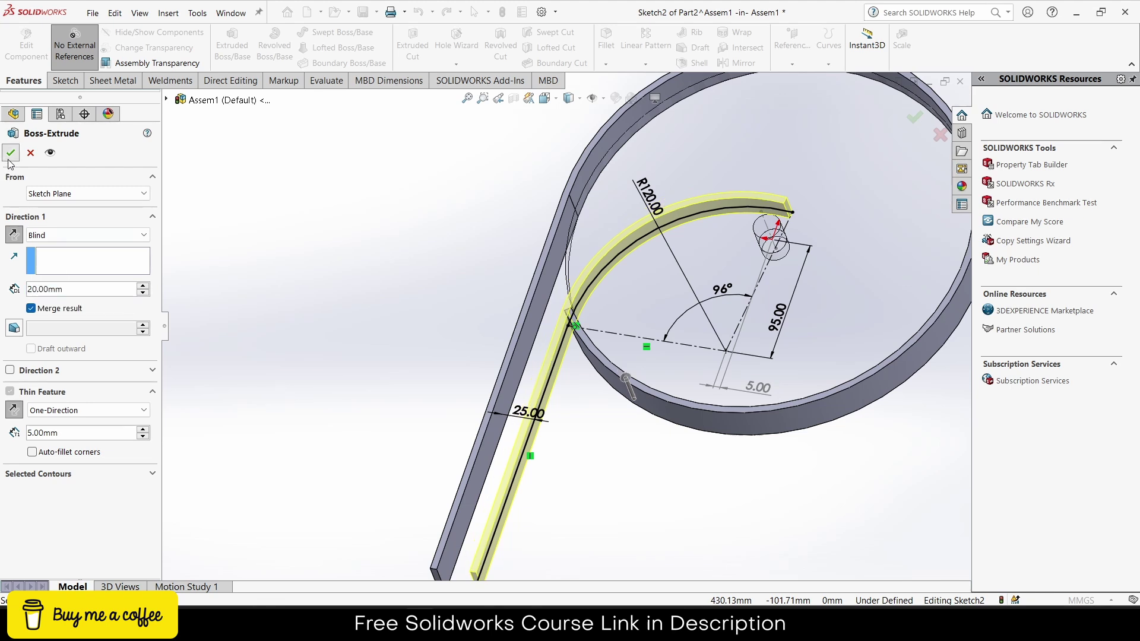
{"action": "left_click", "coordinate": [11, 153]}
- Sketch a rectangle about 30 by 279 mm on the inner strip's face, covering the gap between the two straight legs
{"action": "middle_click_drag", "start_coordinate": [513, 318], "coordinate": [535, 249]}
{"action": "scroll", "coordinate": [552, 389], "scroll_direction": "down", "scroll_amount": 3}
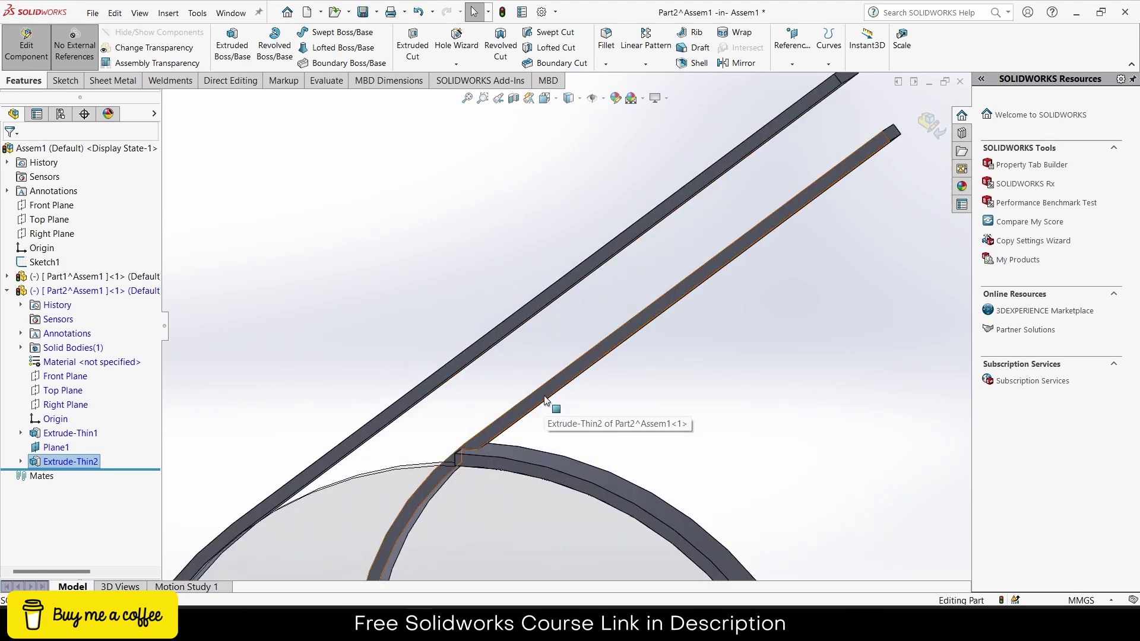
{"action": "left_click", "coordinate": [545, 400]}
{"action": "left_click", "coordinate": [597, 362]}
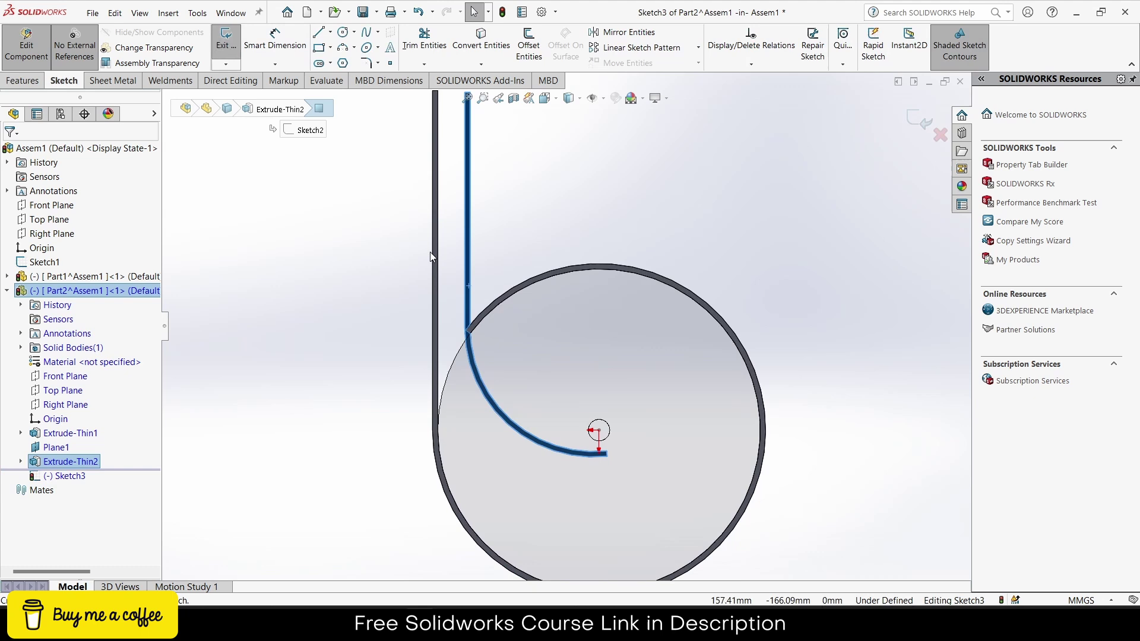
{"action": "left_click", "coordinate": [319, 48]}
{"action": "left_click", "coordinate": [512, 192]}
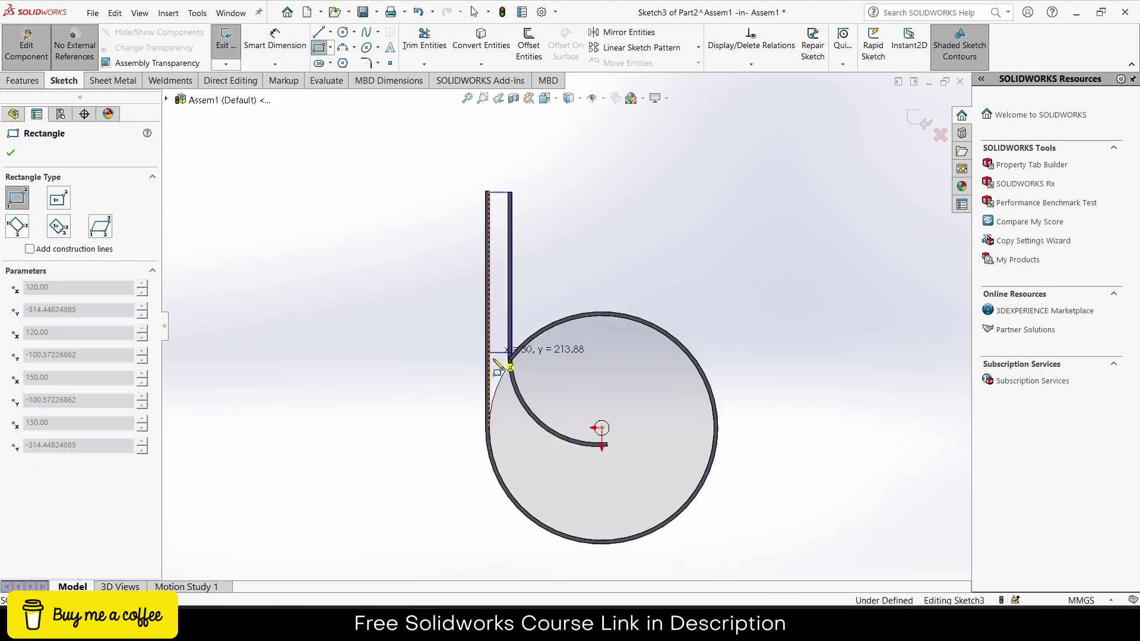
{"action": "left_click", "coordinate": [488, 404]}
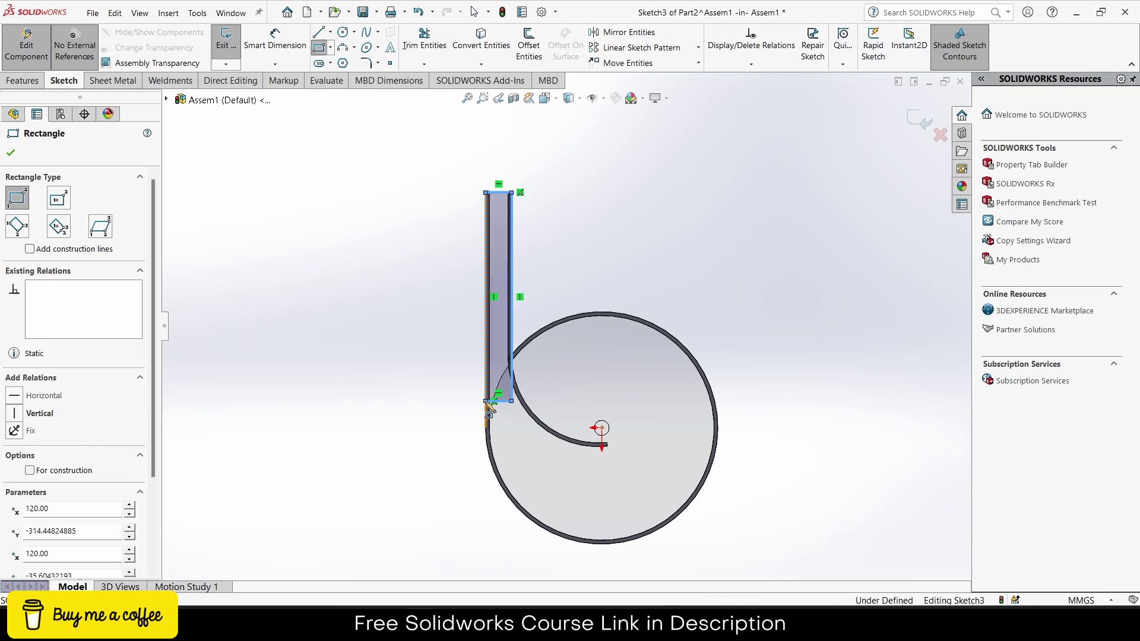
- Try to extrude the rectangle as a 10 mm blind boss
{"action": "left_click", "coordinate": [10, 81]}
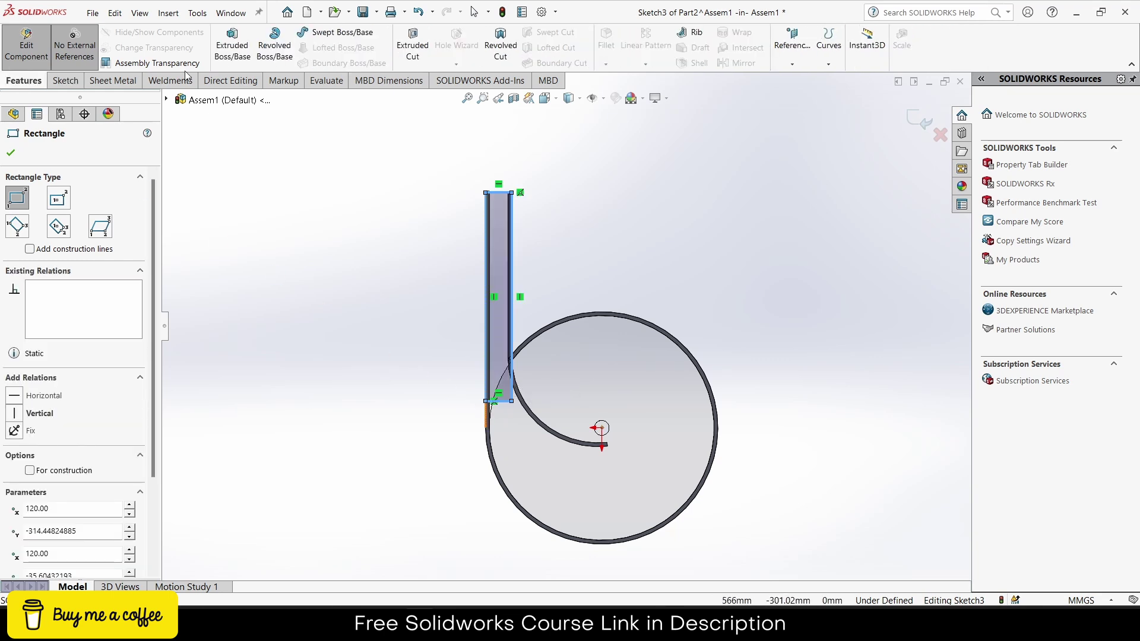
{"action": "left_click", "coordinate": [231, 45]}
{"action": "middle_click_drag", "start_coordinate": [385, 323], "coordinate": [412, 305]}
{"action": "scroll", "coordinate": [412, 304], "scroll_direction": "down", "scroll_amount": 3}
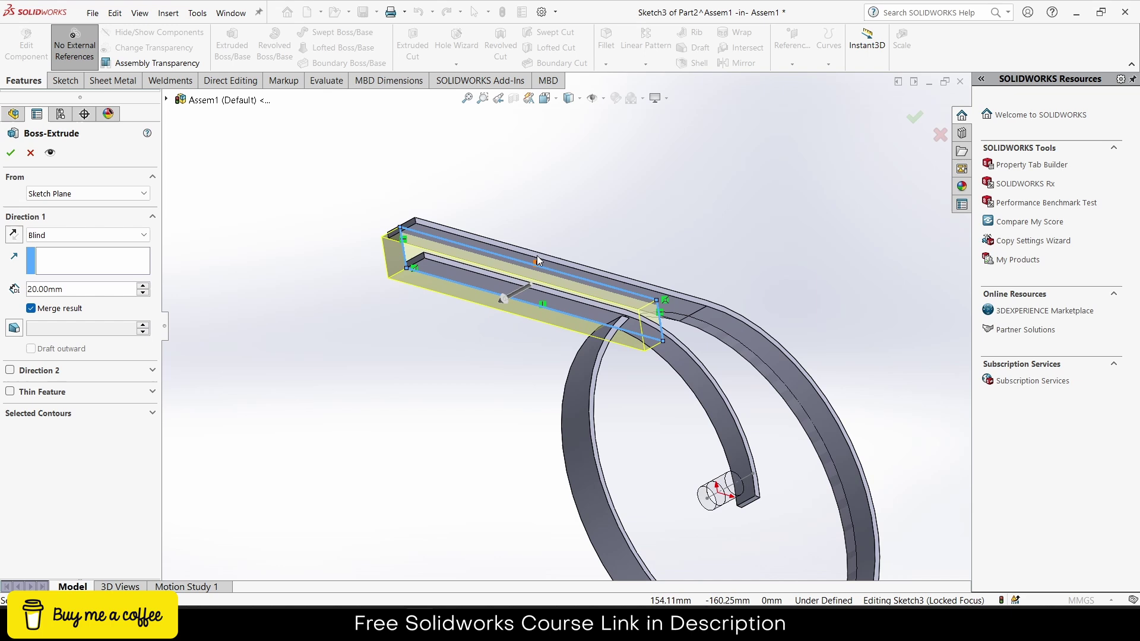
{"action": "middle_click_drag", "start_coordinate": [537, 256], "coordinate": [534, 261]}
{"action": "scroll", "coordinate": [535, 262], "scroll_direction": "down", "scroll_amount": 2}
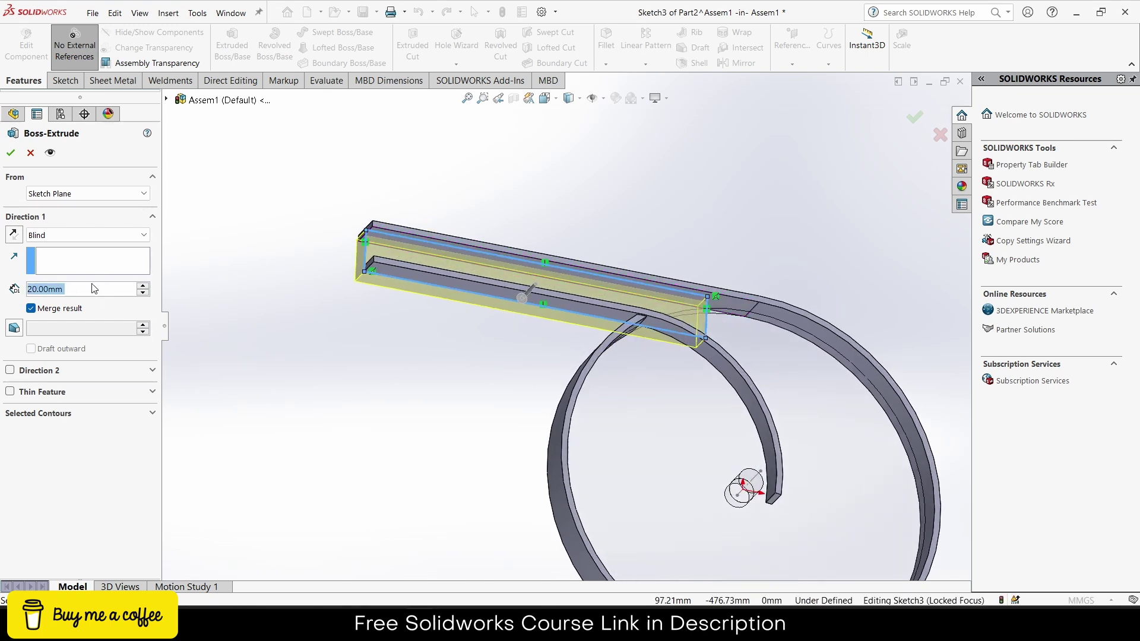
{"action": "type", "text": "10"}
{"action": "key", "text": "Return"}
{"action": "middle_click_drag", "start_coordinate": [331, 272], "coordinate": [130, 102]}
{"action": "scroll", "coordinate": [416, 314], "scroll_direction": "down", "scroll_amount": 2}
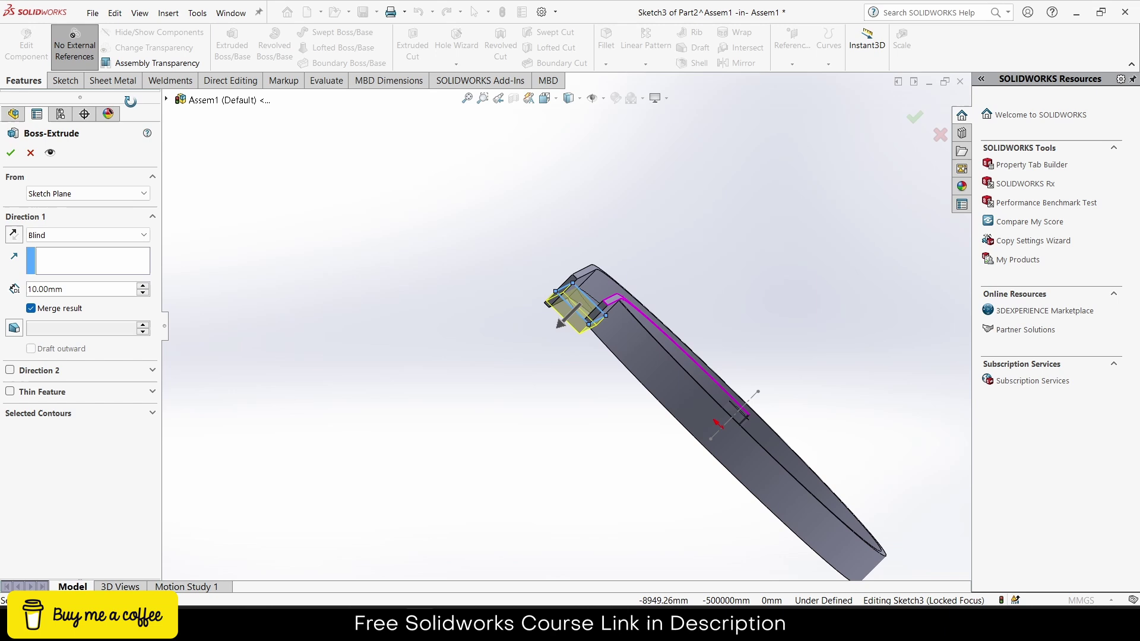
{"action": "left_click", "coordinate": [31, 153]}
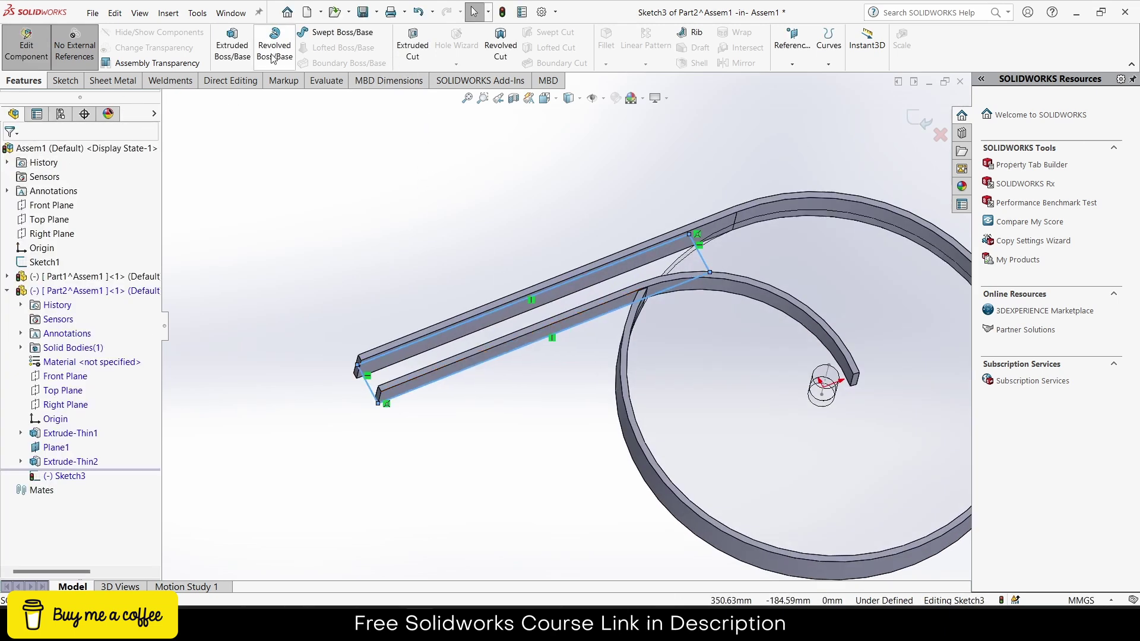
- Trim away all of the rectangle's lines between the two straight legs
{"action": "left_click", "coordinate": [82, 82]}
{"action": "left_click", "coordinate": [423, 44]}
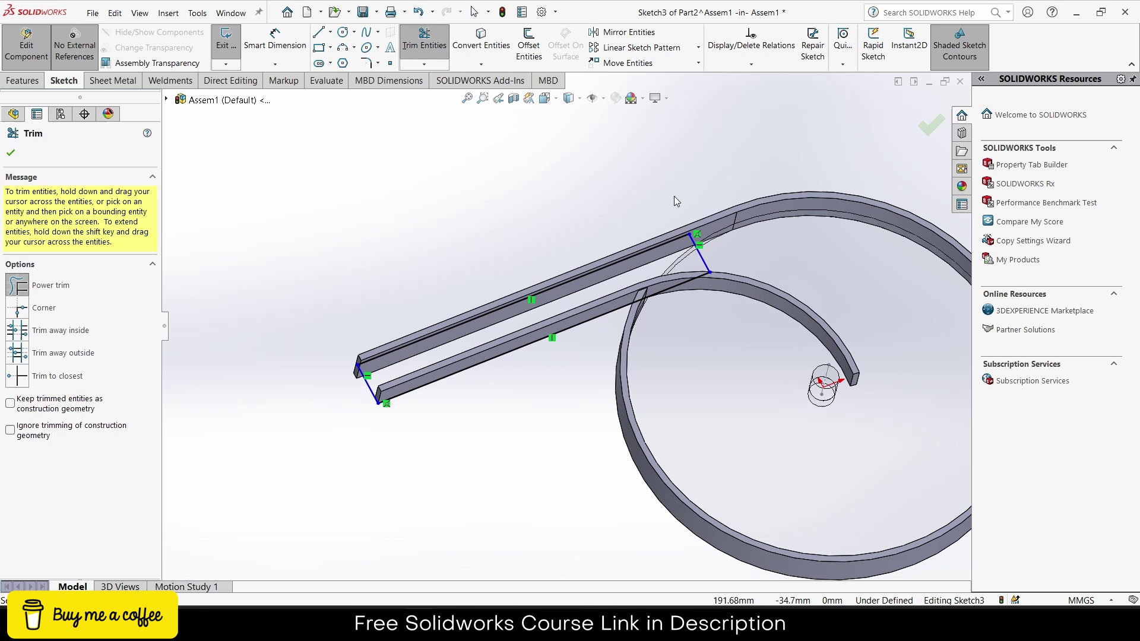
{"action": "mouse_move", "coordinate": [641, 303]}
{"action": "left_mouse_down"}
{"action": "mouse_move", "coordinate": [679, 235]}
{"action": "mouse_move", "coordinate": [736, 257]}
{"action": "left_mouse_up"}
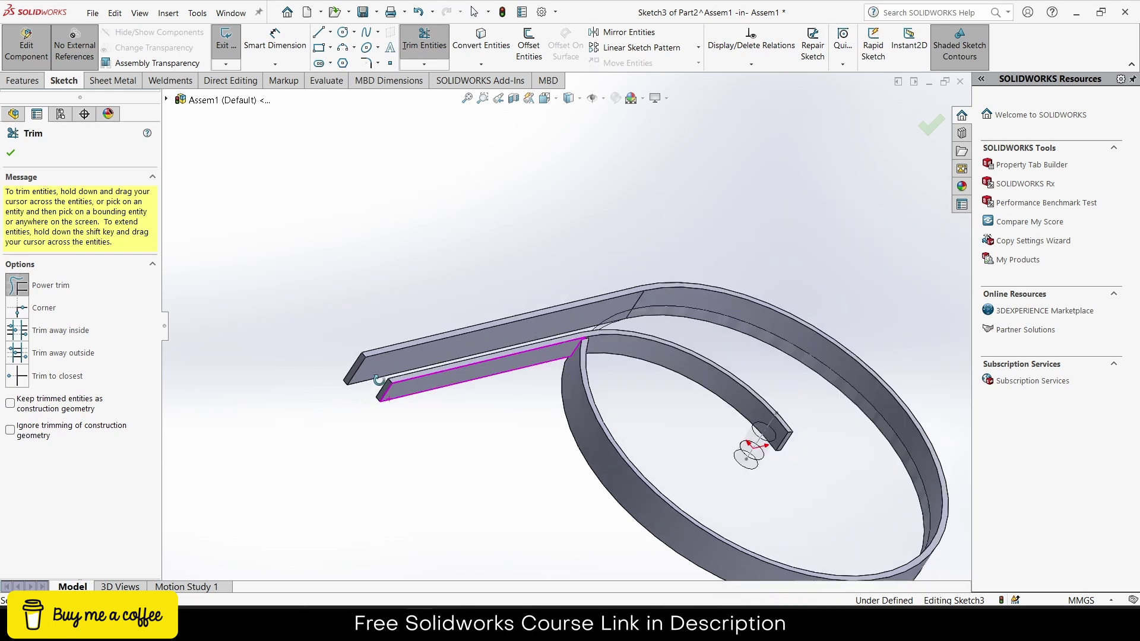
{"action": "middle_click_drag", "start_coordinate": [332, 475], "coordinate": [474, 439]}
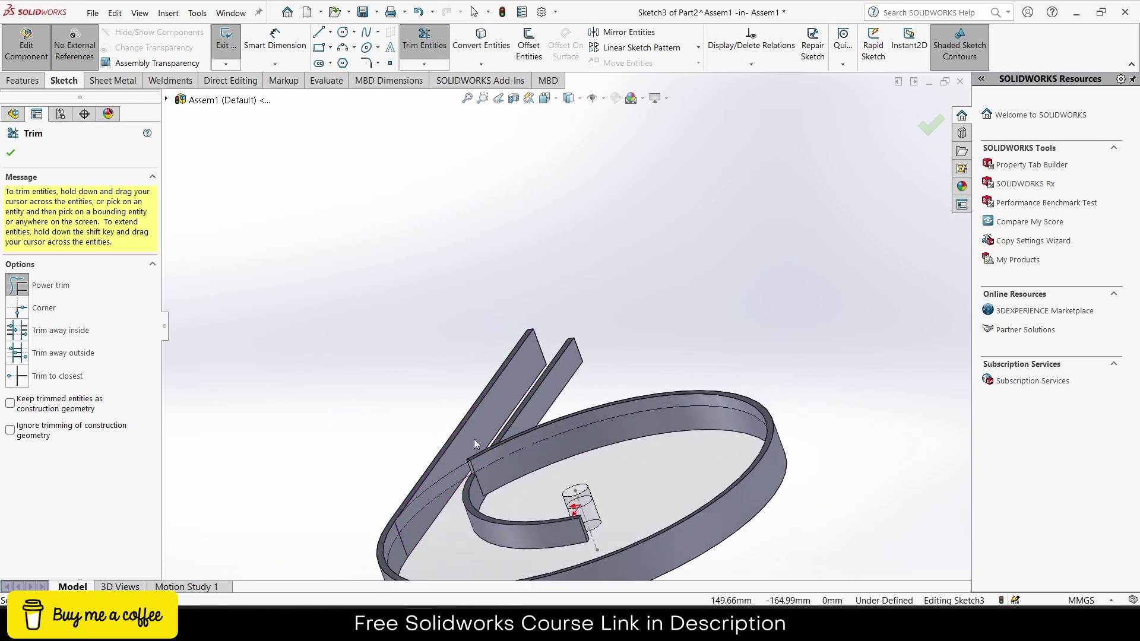
{"action": "scroll", "coordinate": [501, 421], "scroll_direction": "down", "scroll_amount": 3}
{"action": "scroll", "coordinate": [513, 399], "scroll_direction": "down", "scroll_amount": 2}
{"action": "middle_click_drag", "start_coordinate": [502, 401], "coordinate": [546, 437]}
{"action": "scroll", "coordinate": [554, 443], "scroll_direction": "down", "scroll_amount": 2}
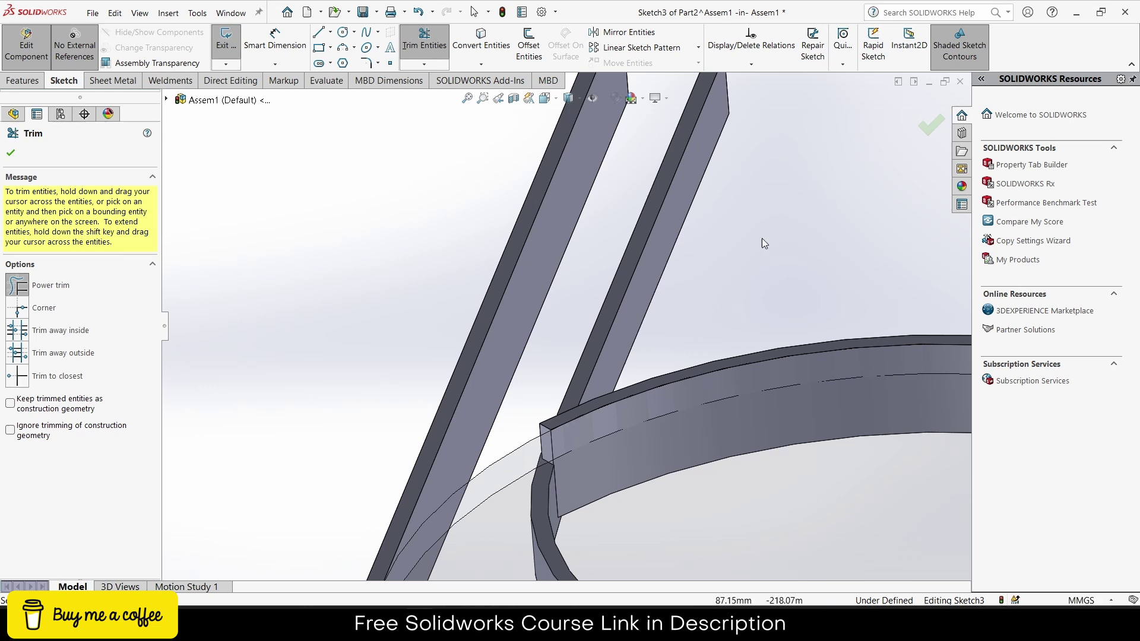
{"action": "left_click", "coordinate": [931, 126]}
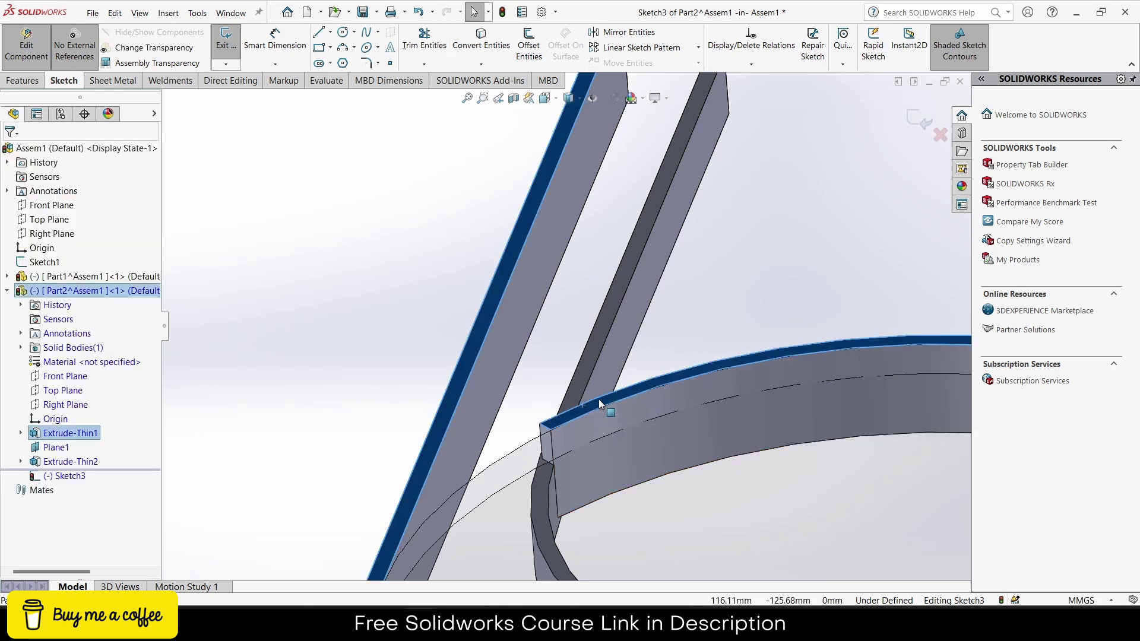
- Leave the emptied rectangle sketch and return to editing the strip part
{"action": "scroll", "coordinate": [525, 369], "scroll_direction": "up", "scroll_amount": 3}
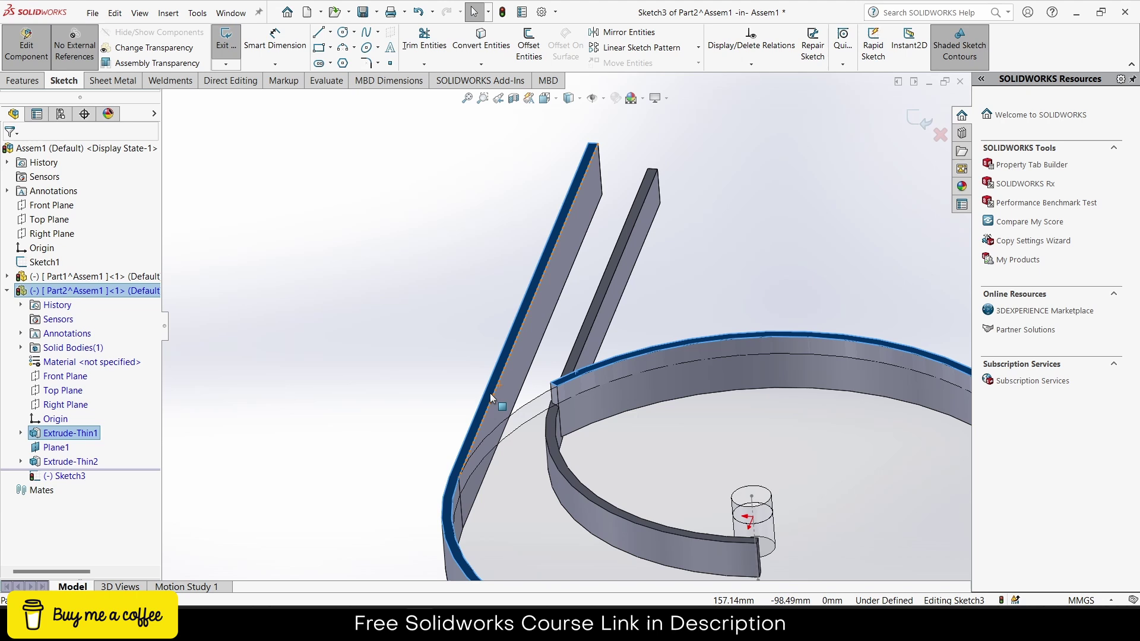
{"action": "left_click", "coordinate": [458, 294]}
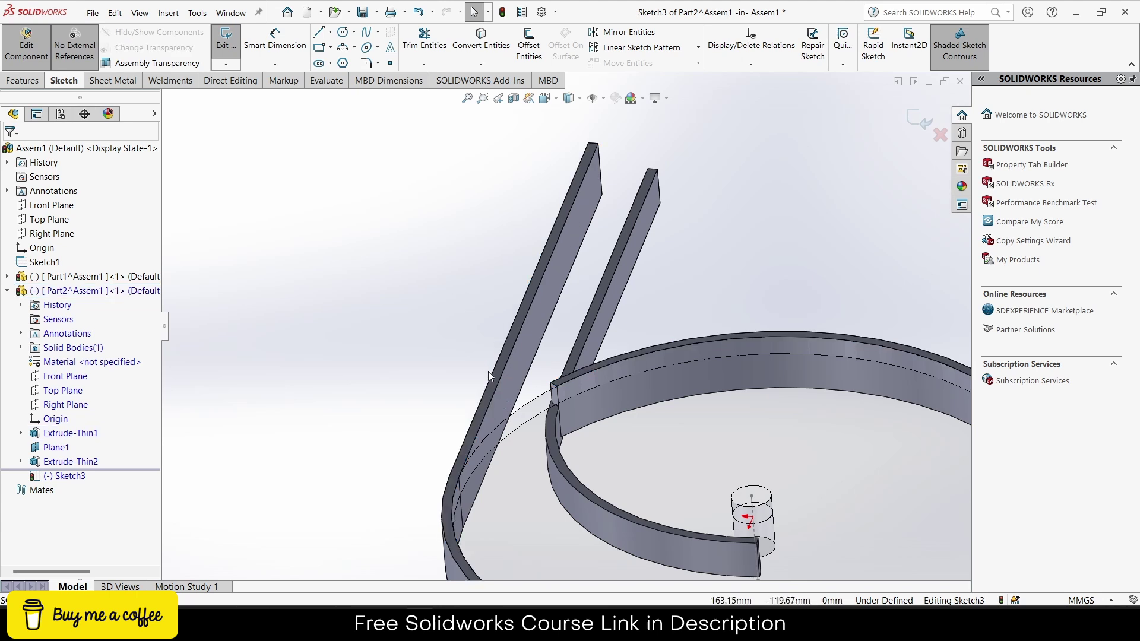
{"action": "left_click", "coordinate": [490, 397]}
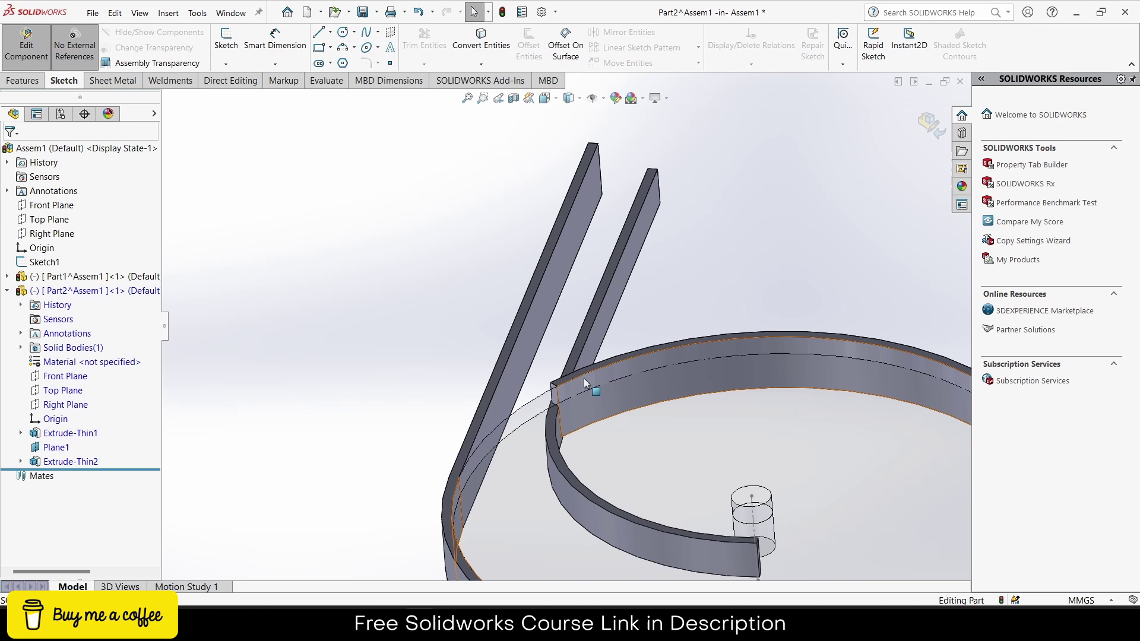
- On Plane1, sketch a 150 mm radius three-point arc along the disc's edge, from the outer strip's tangent point to the inner strip's junction
{"action": "middle_click_drag", "start_coordinate": [522, 394], "coordinate": [451, 532]}
{"action": "left_click", "coordinate": [53, 448]}
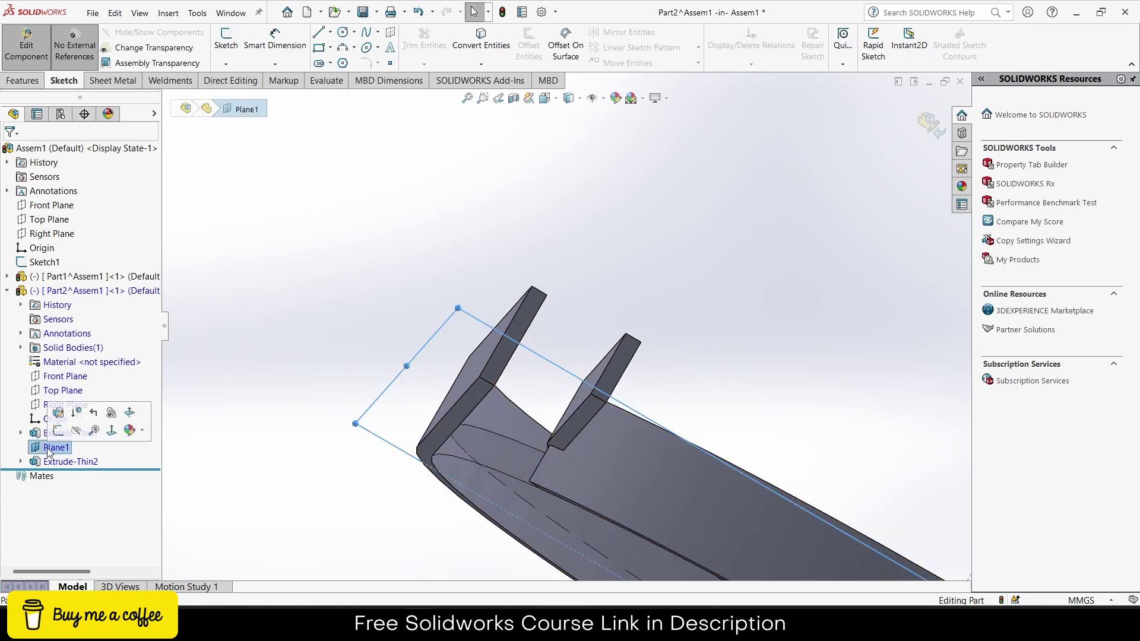
{"action": "left_click", "coordinate": [58, 431]}
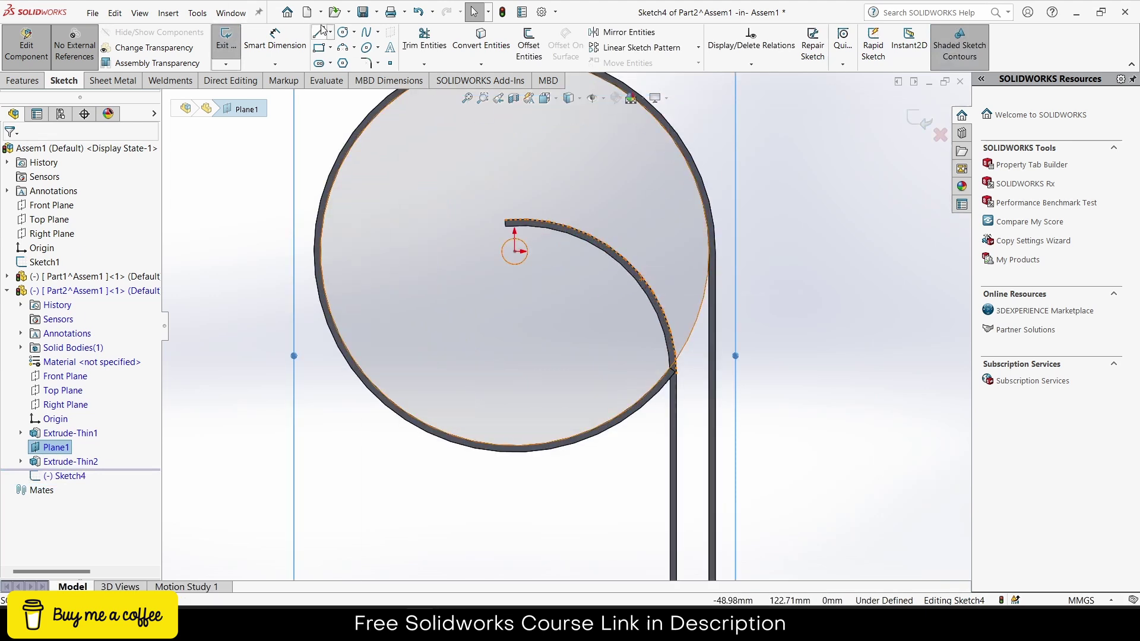
{"action": "left_click", "coordinate": [343, 49]}
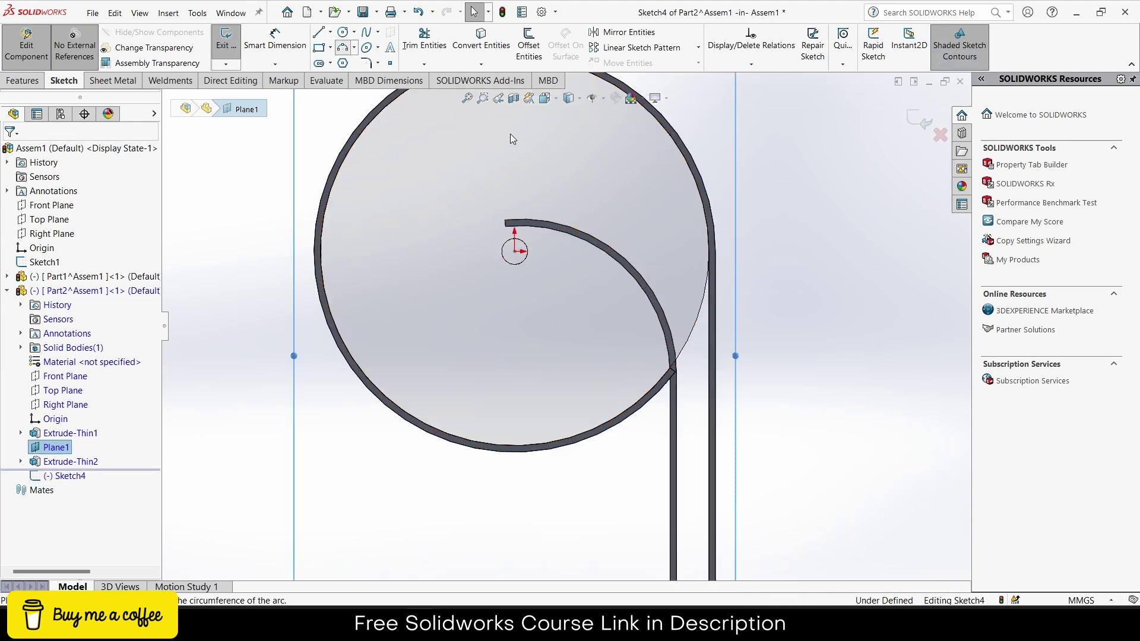
{"action": "left_click", "coordinate": [710, 252]}
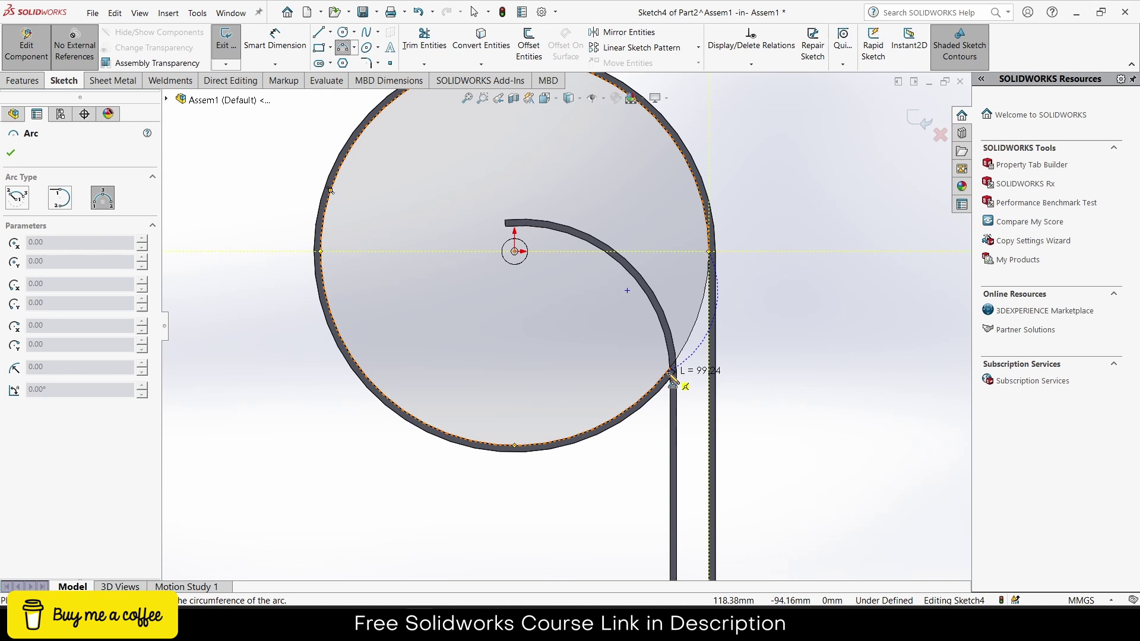
{"action": "left_click", "coordinate": [671, 370]}
{"action": "left_click", "coordinate": [695, 337]}
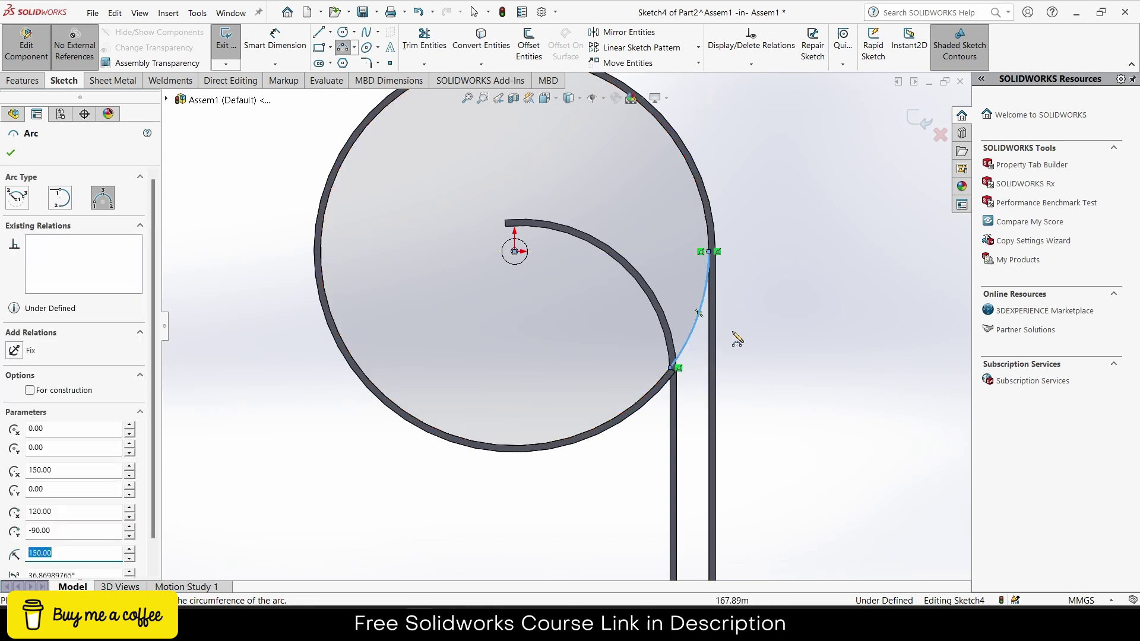
- Close the fill profile with lines: down the inner strip, 30 mm across between the leg ends, and up the outer strip to the arc's tangent point
{"action": "left_click", "coordinate": [319, 49]}
{"action": "left_click", "coordinate": [319, 32]}
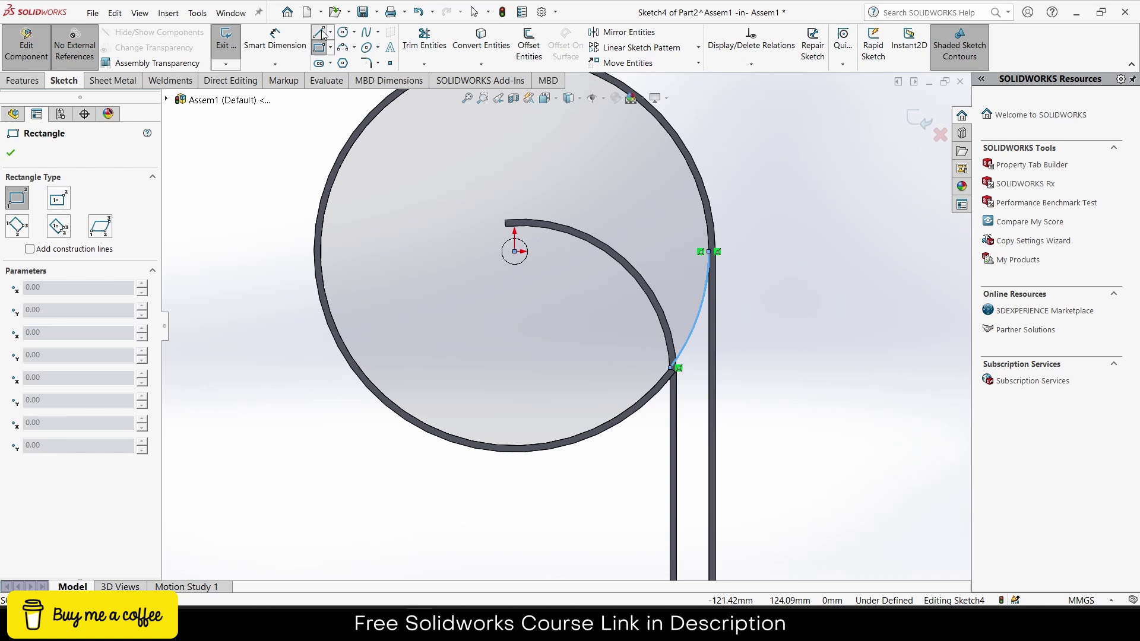
{"action": "left_click", "coordinate": [676, 370]}
{"action": "scroll", "coordinate": [672, 451], "scroll_direction": "up", "scroll_amount": 2}
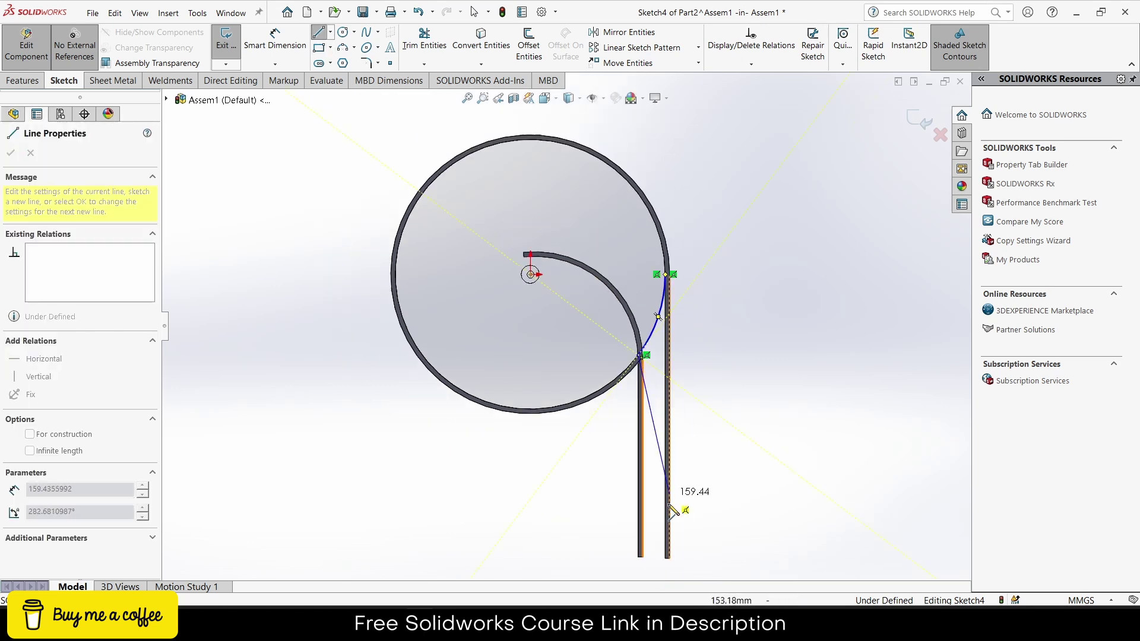
{"action": "left_click", "coordinate": [639, 556]}
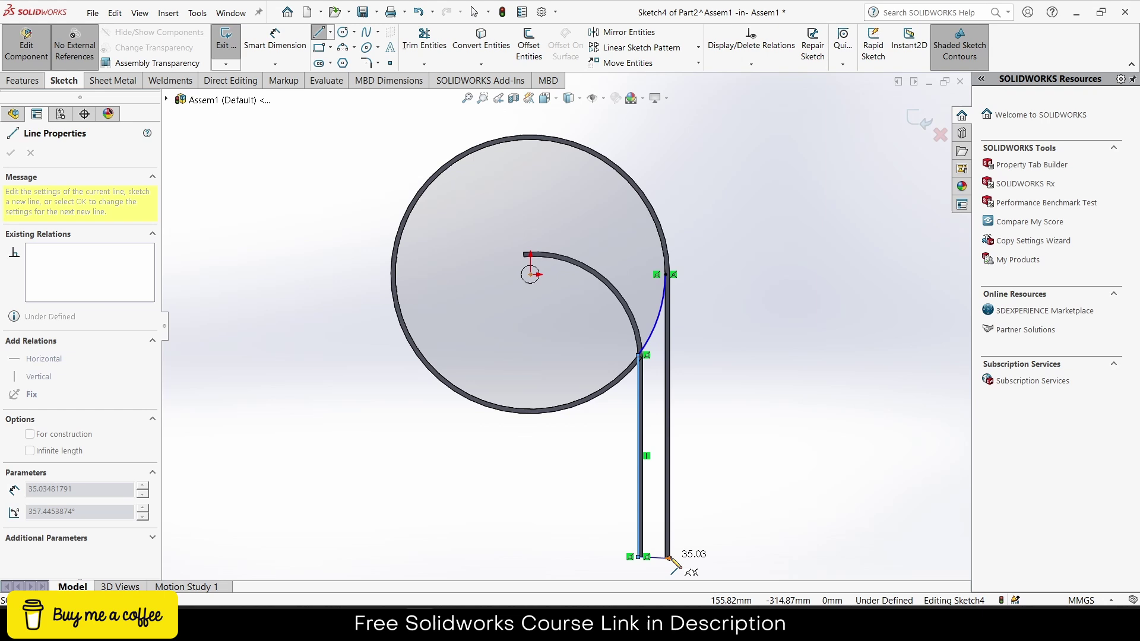
{"action": "scroll", "coordinate": [668, 558], "scroll_direction": "down", "scroll_amount": 5}
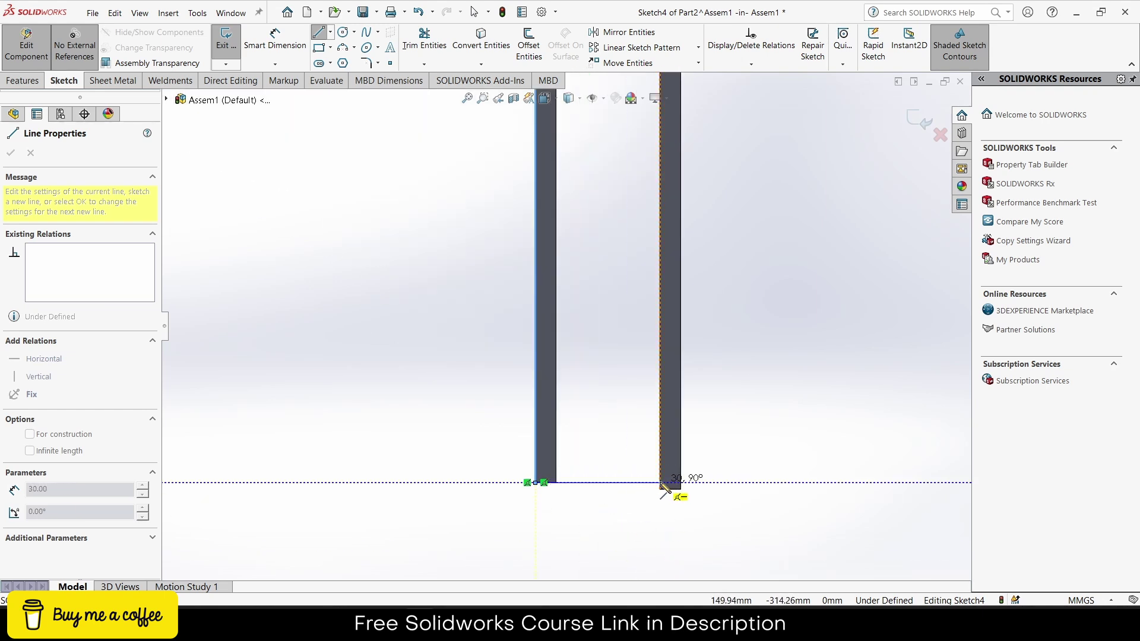
{"action": "left_click", "coordinate": [665, 487]}
{"action": "scroll", "coordinate": [593, 356], "scroll_direction": "up", "scroll_amount": 6}
{"action": "scroll", "coordinate": [560, 168], "scroll_direction": "down", "scroll_amount": 4}
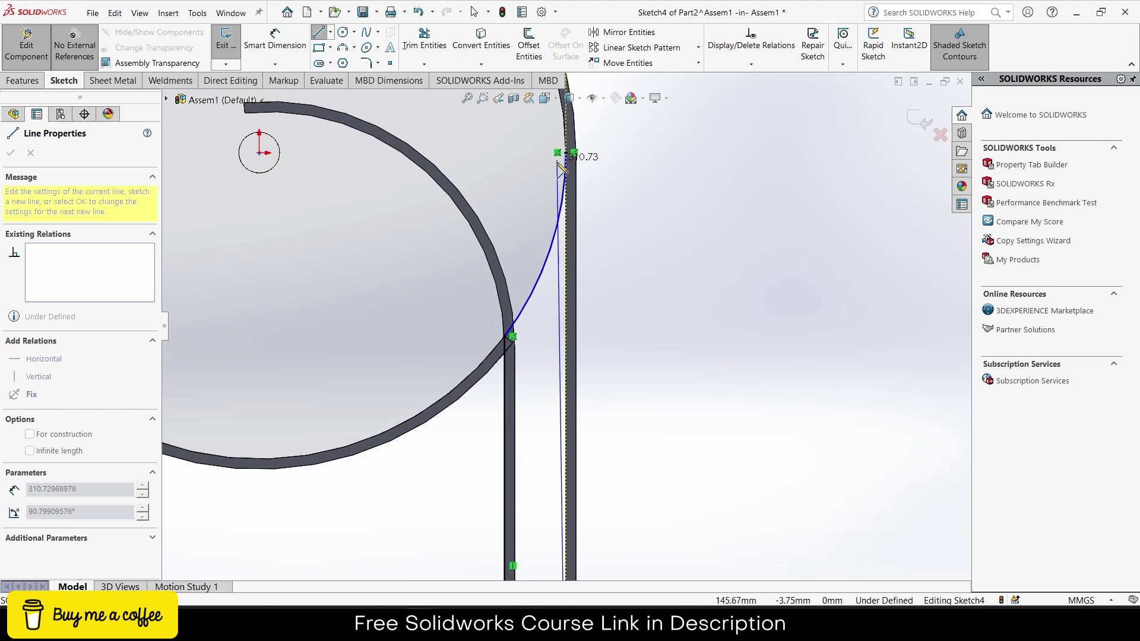
{"action": "scroll", "coordinate": [559, 163], "scroll_direction": "down", "scroll_amount": 3}
{"action": "left_click", "coordinate": [571, 196]}
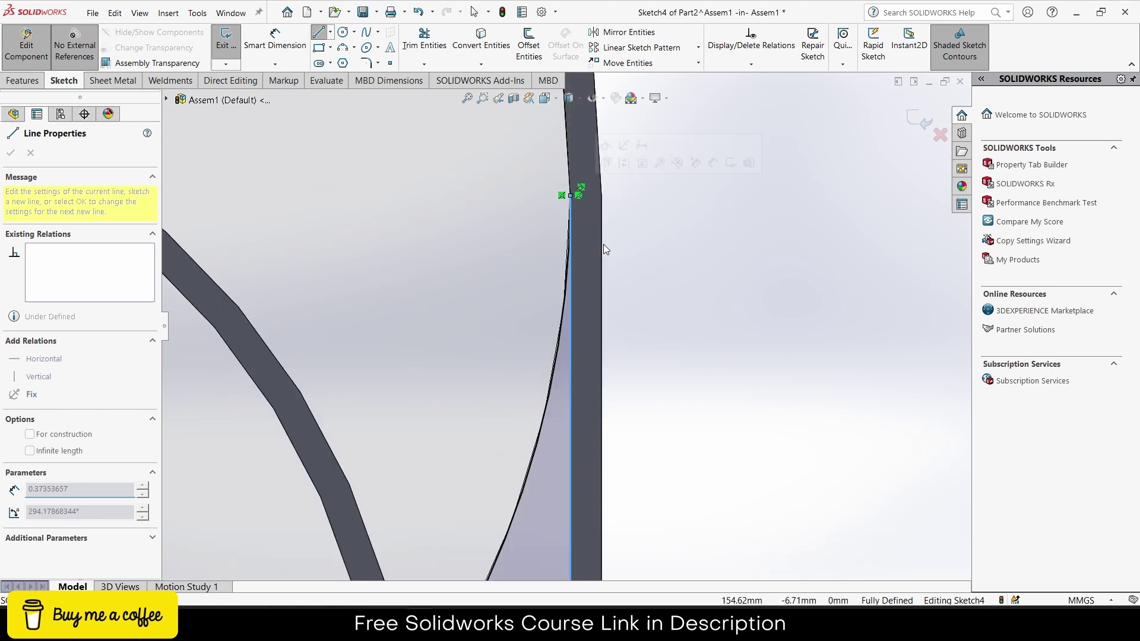
{"action": "scroll", "coordinate": [603, 244], "scroll_direction": "up", "scroll_amount": 5}
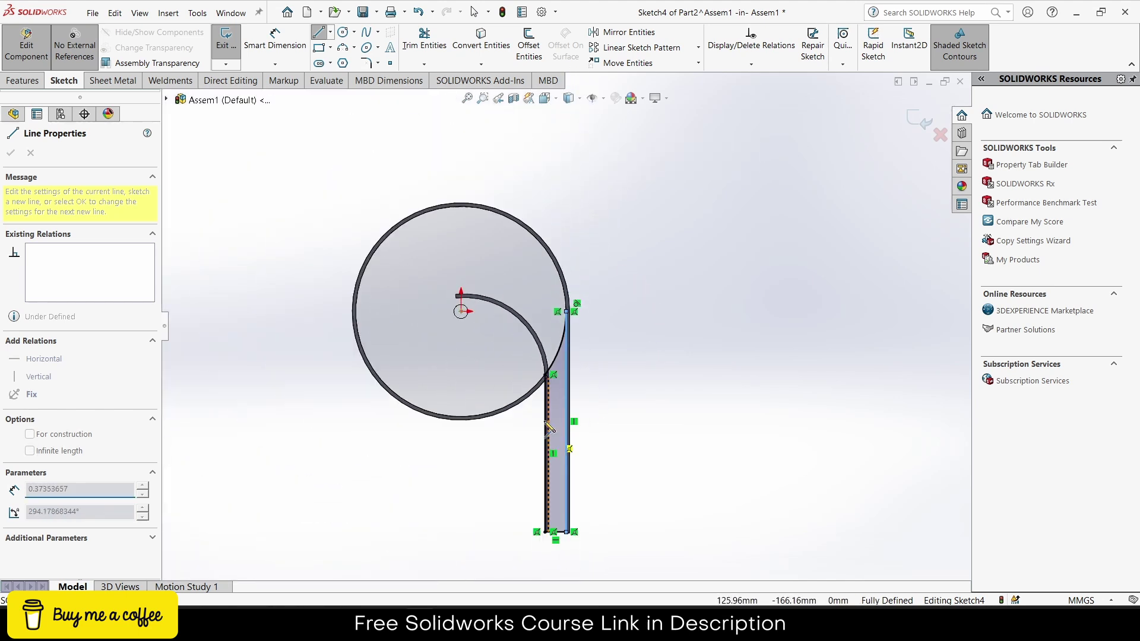
- Extrude the closed fill profile as a 20 mm blind boss merged with the strip part
{"action": "left_click", "coordinate": [31, 81]}
{"action": "left_click", "coordinate": [244, 52]}
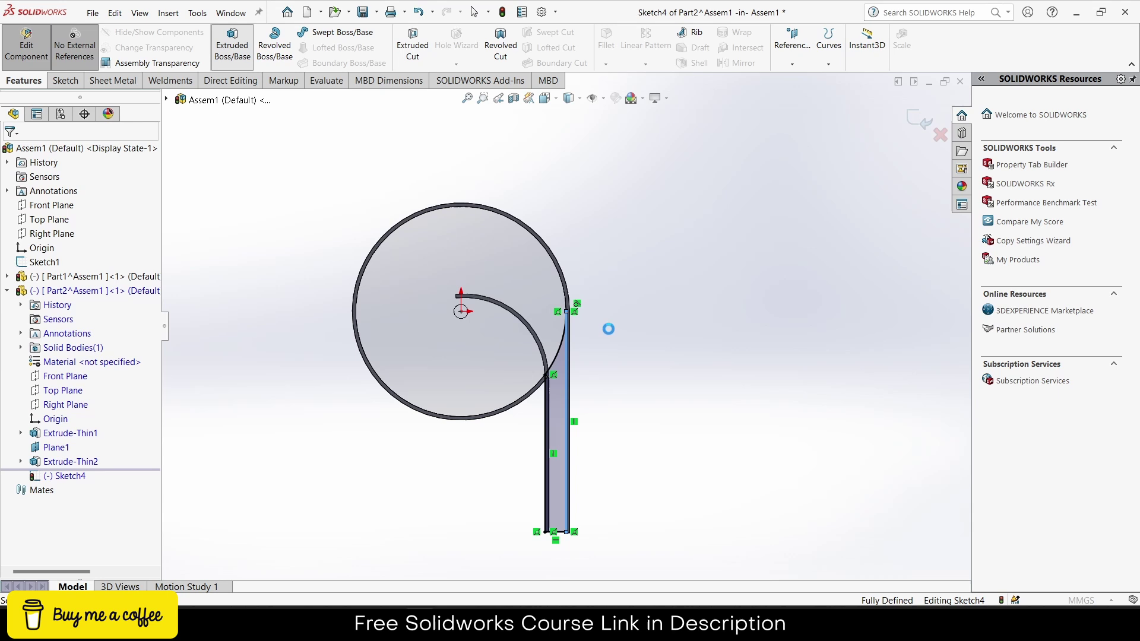
{"action": "middle_click_drag", "start_coordinate": [437, 289], "coordinate": [368, 199]}
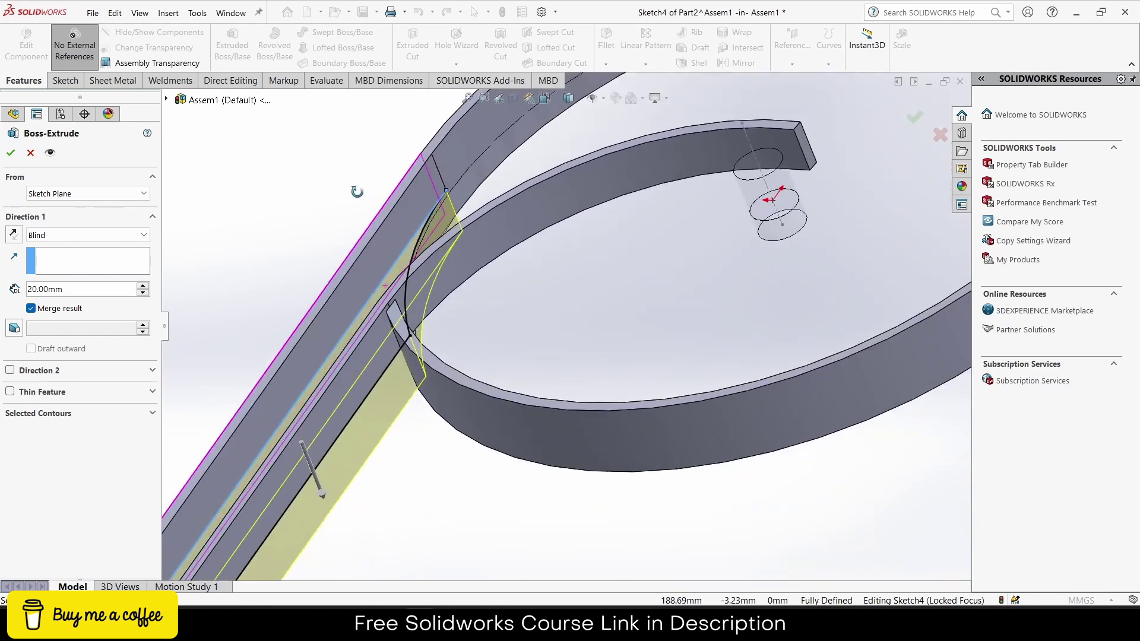
{"action": "left_click", "coordinate": [12, 154]}
- Examine from several sides how the new fill boss meets the two legs and the ring
{"action": "middle_click_drag", "start_coordinate": [290, 221], "coordinate": [362, 338]}
{"action": "scroll", "coordinate": [418, 289], "scroll_direction": "down", "scroll_amount": 5}
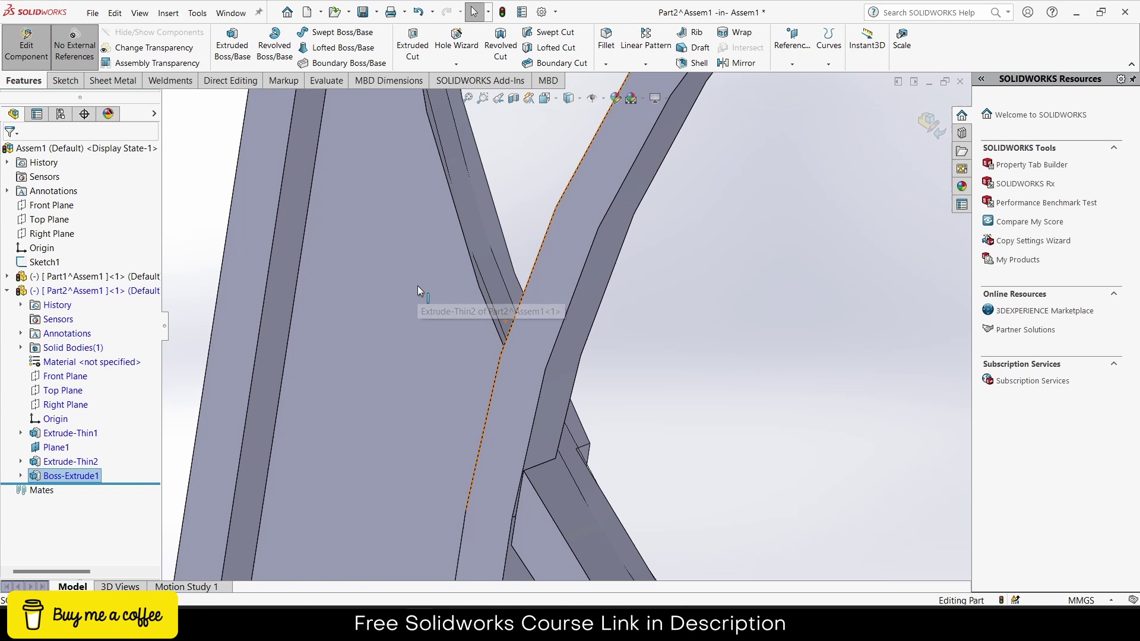
{"action": "middle_click_drag", "start_coordinate": [418, 286], "coordinate": [540, 198]}
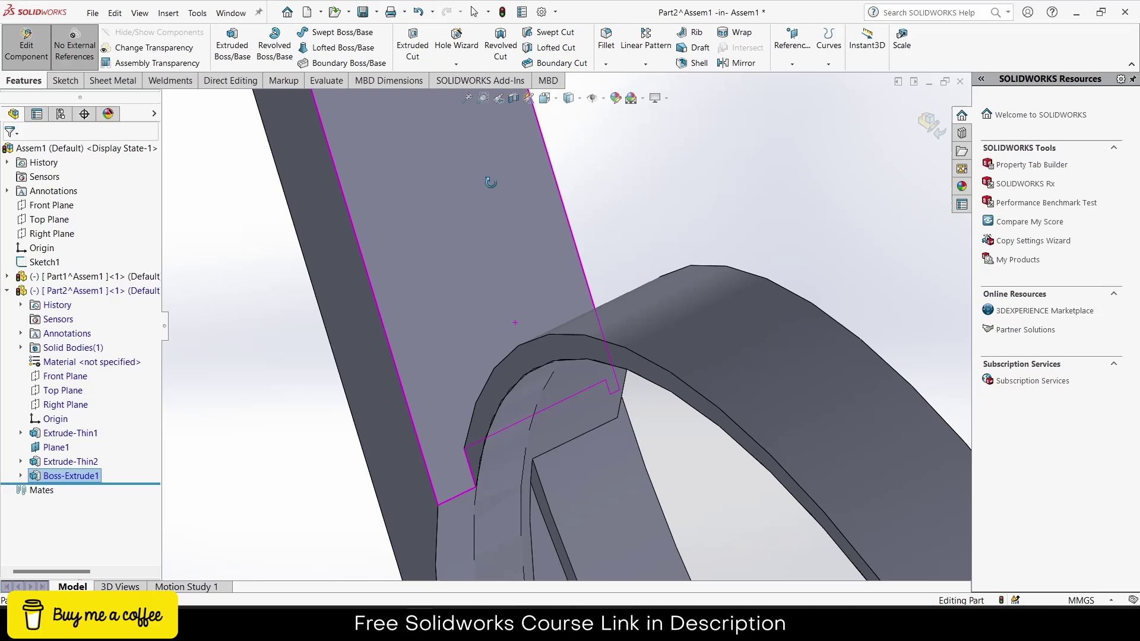
{"action": "middle_click_drag", "start_coordinate": [490, 182], "coordinate": [610, 333]}
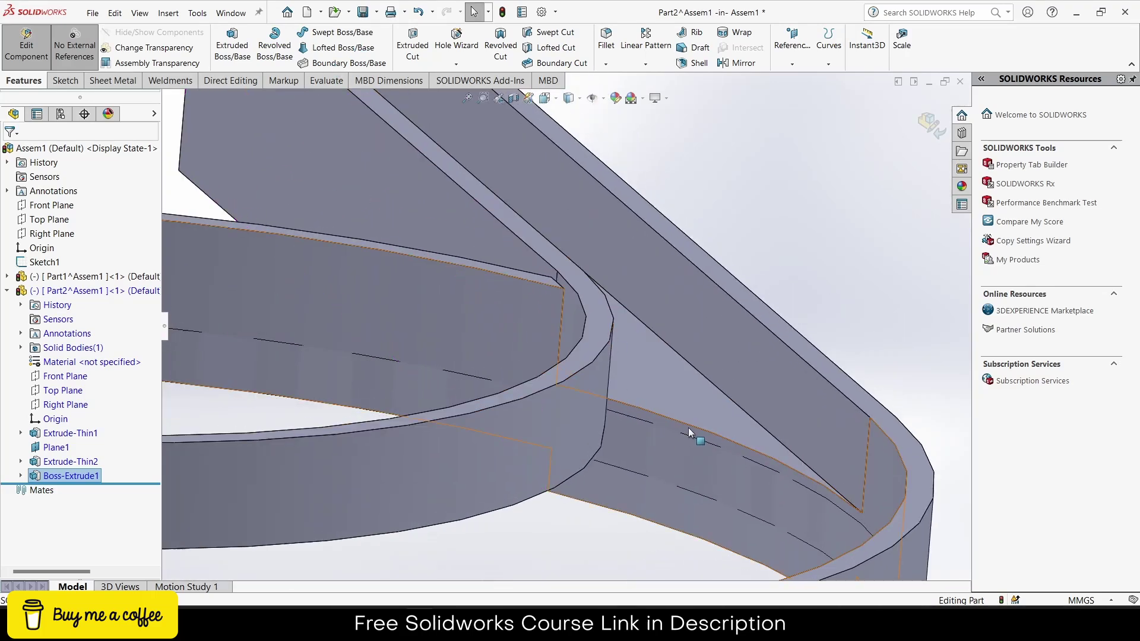
{"action": "middle_click_drag", "start_coordinate": [688, 428], "coordinate": [508, 290]}
{"action": "left_click", "coordinate": [508, 291]}
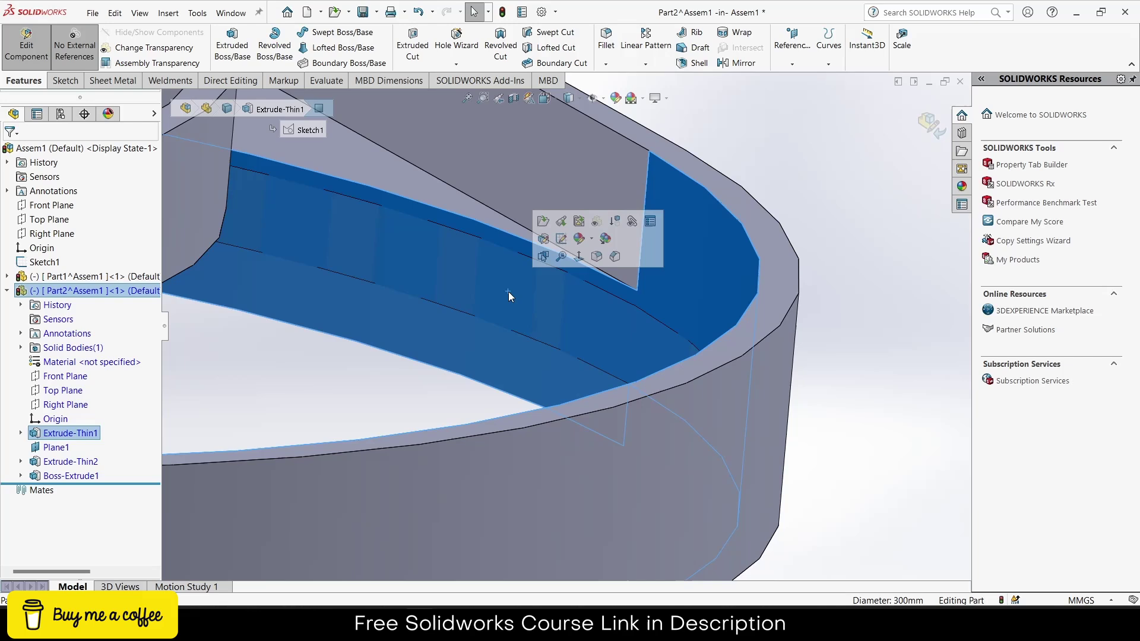
{"action": "scroll", "coordinate": [484, 340], "scroll_direction": "up", "scroll_amount": 5}
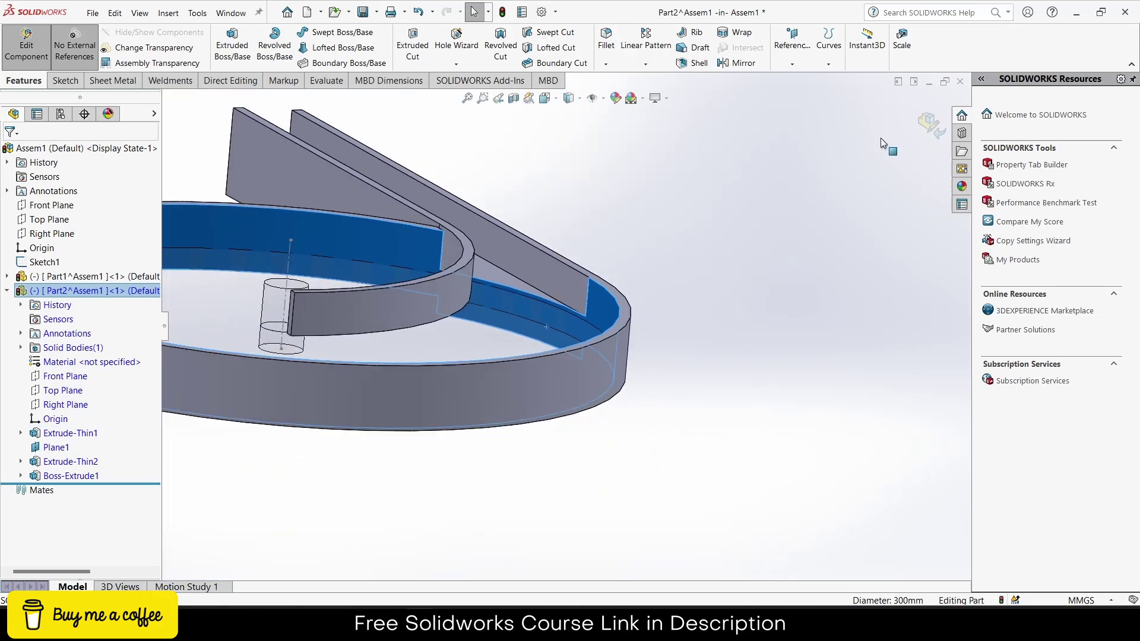
- Return to the assembly and examine how the fill boss's curved edge meets the disc
{"action": "left_click", "coordinate": [929, 125]}
{"action": "middle_click_drag", "start_coordinate": [454, 287], "coordinate": [478, 332]}
{"action": "left_click", "coordinate": [519, 243]}
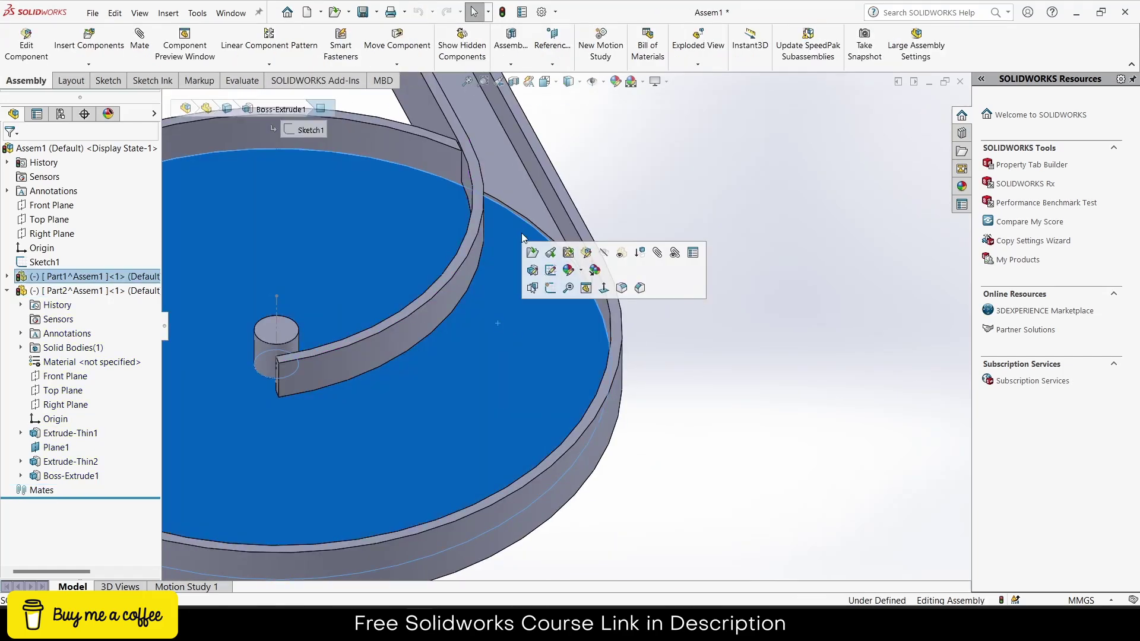
{"action": "scroll", "coordinate": [521, 231], "scroll_direction": "down", "scroll_amount": 5}
{"action": "middle_click_drag", "start_coordinate": [521, 232], "coordinate": [482, 188]}
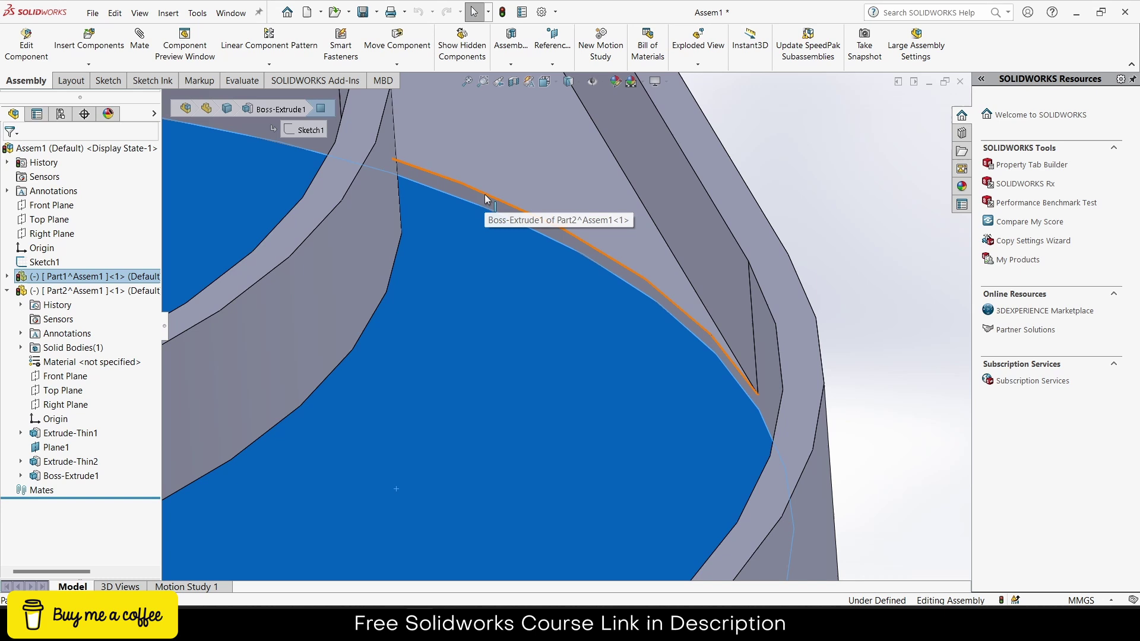
{"action": "left_click", "coordinate": [58, 450]}
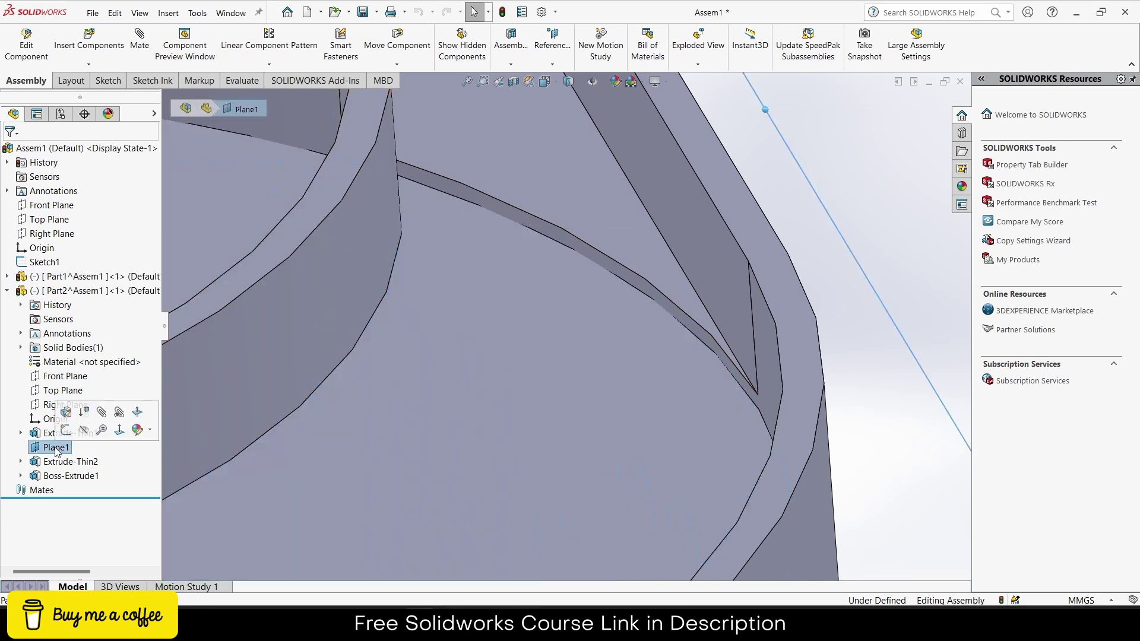
{"action": "left_click", "coordinate": [64, 416]}
{"action": "left_click", "coordinate": [683, 224]}
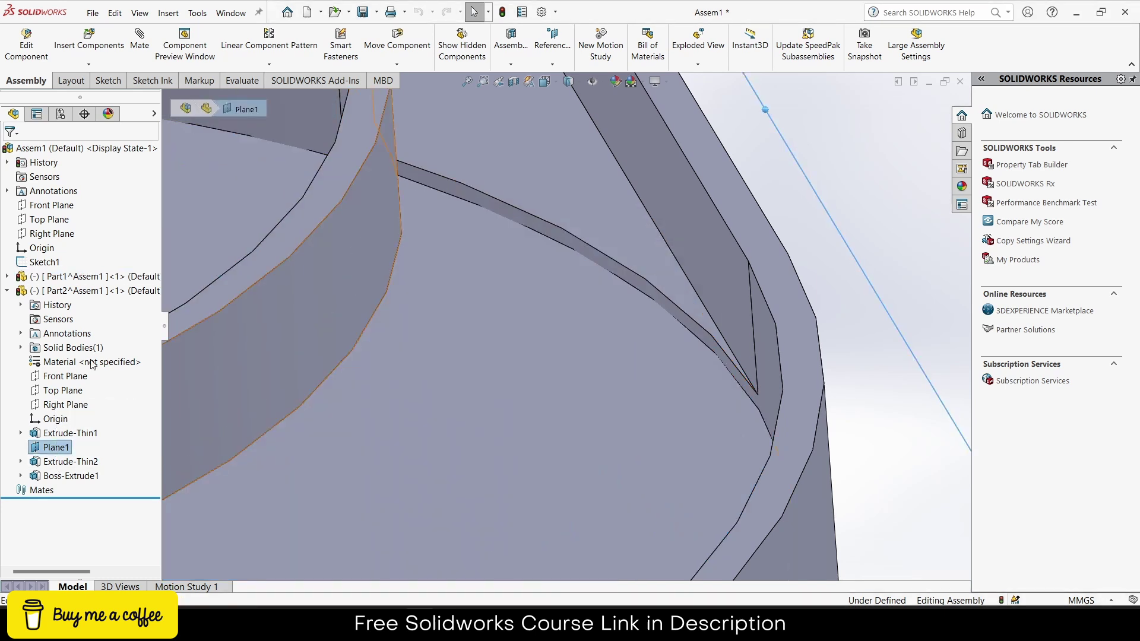
- Edit the strip part in context, set Plane1's offset distance to 10 mm, and return to the assembly
{"action": "left_click", "coordinate": [89, 290]}
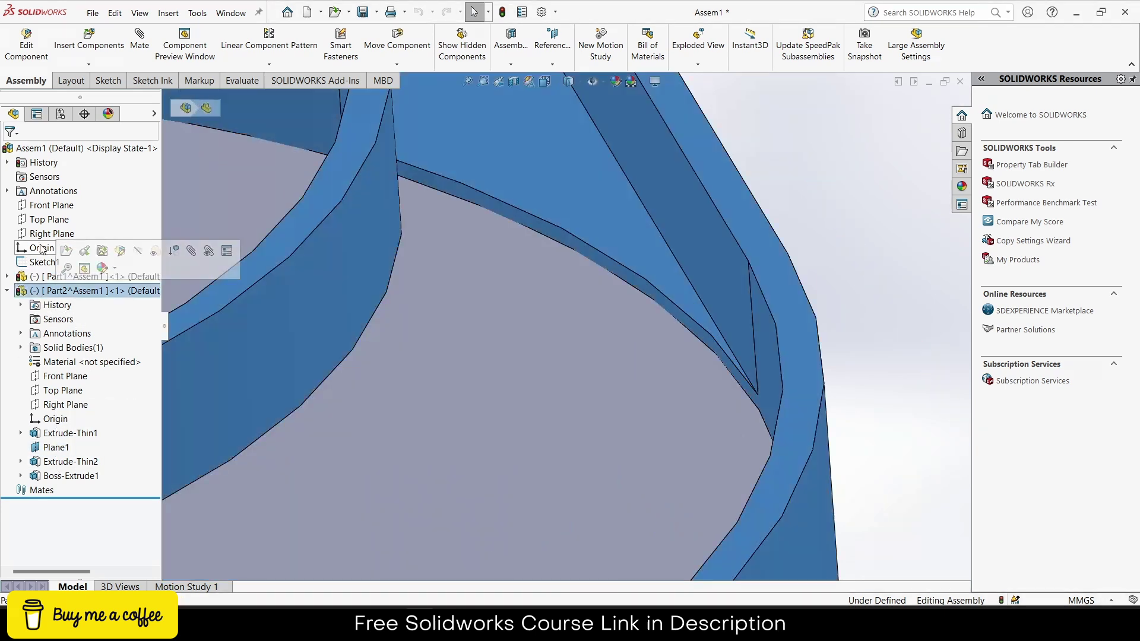
{"action": "left_click", "coordinate": [36, 52]}
{"action": "right_click", "coordinate": [56, 447]}
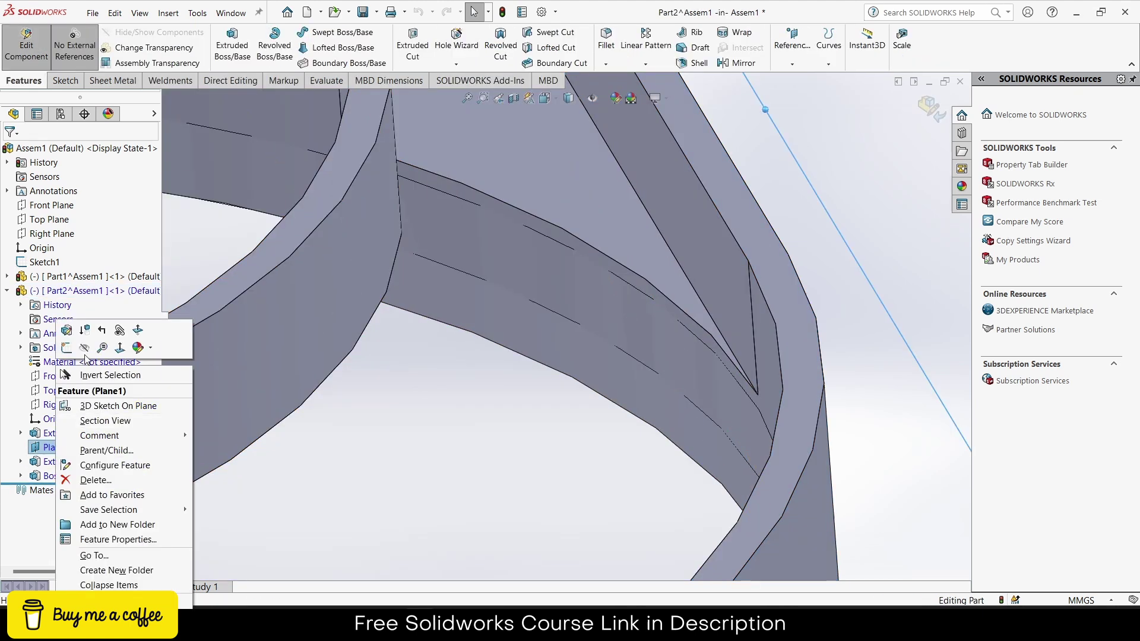
{"action": "left_click", "coordinate": [69, 330]}
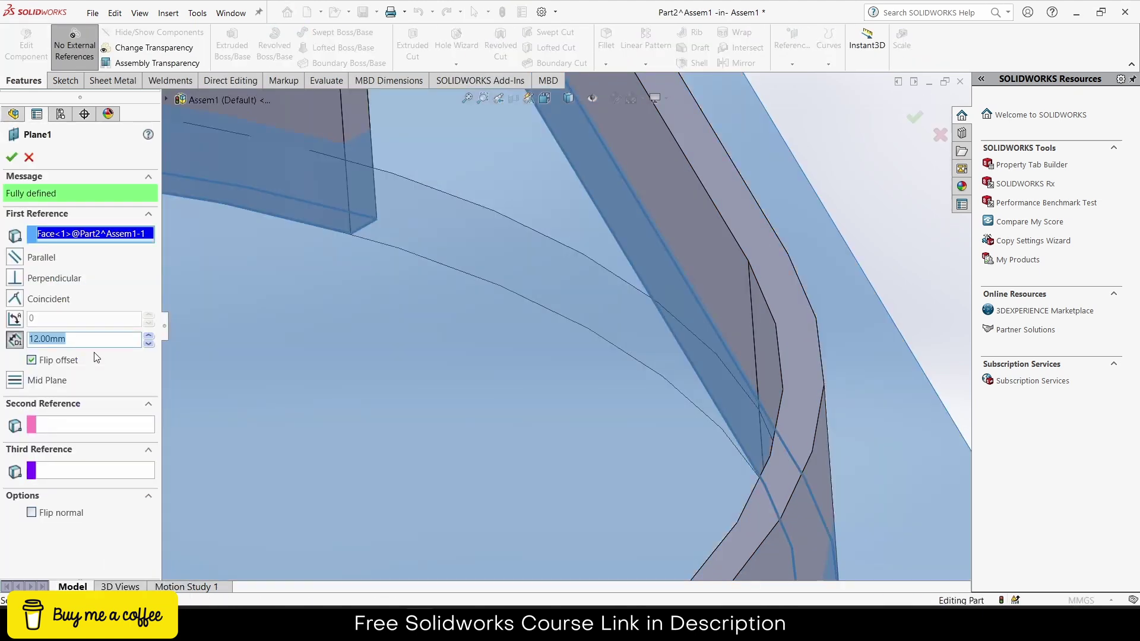
{"action": "type", "text": "10"}
{"action": "key", "text": "Return"}
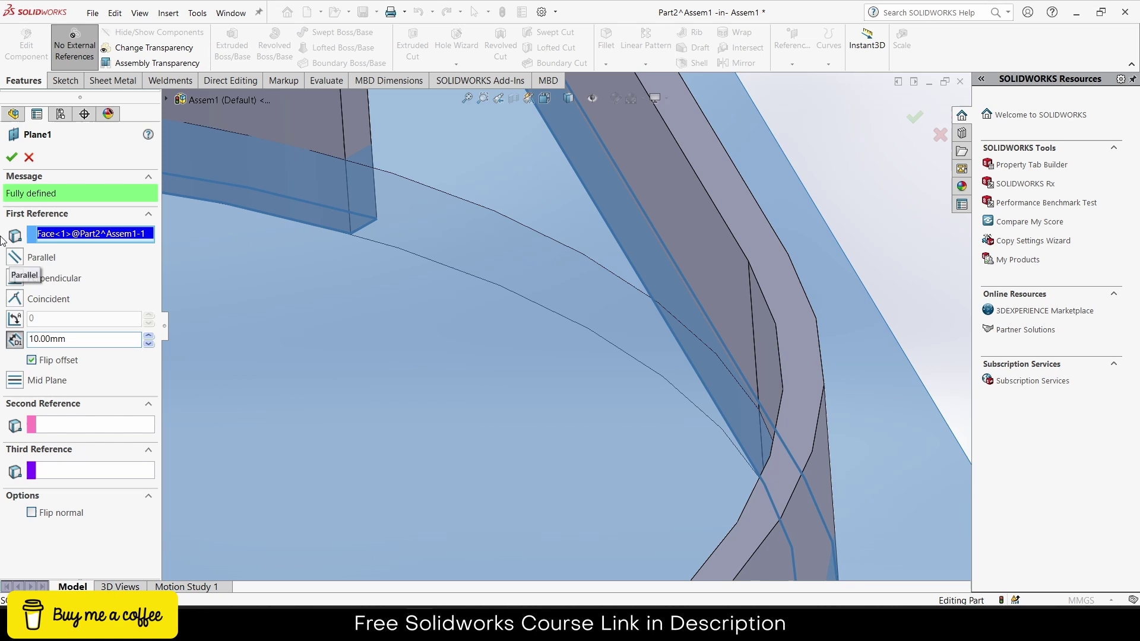
{"action": "left_click", "coordinate": [12, 157]}
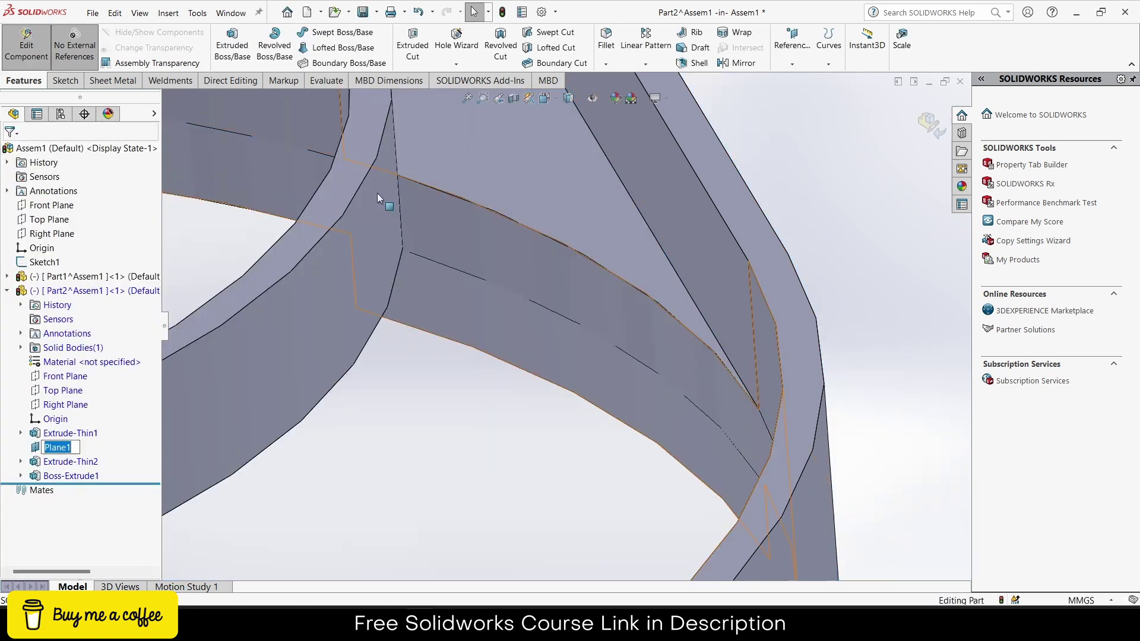
{"action": "left_click", "coordinate": [930, 125]}
- Move the disc freely out of place relative to the strip ring to test its motion
{"action": "scroll", "coordinate": [547, 199], "scroll_direction": "up", "scroll_amount": 5}
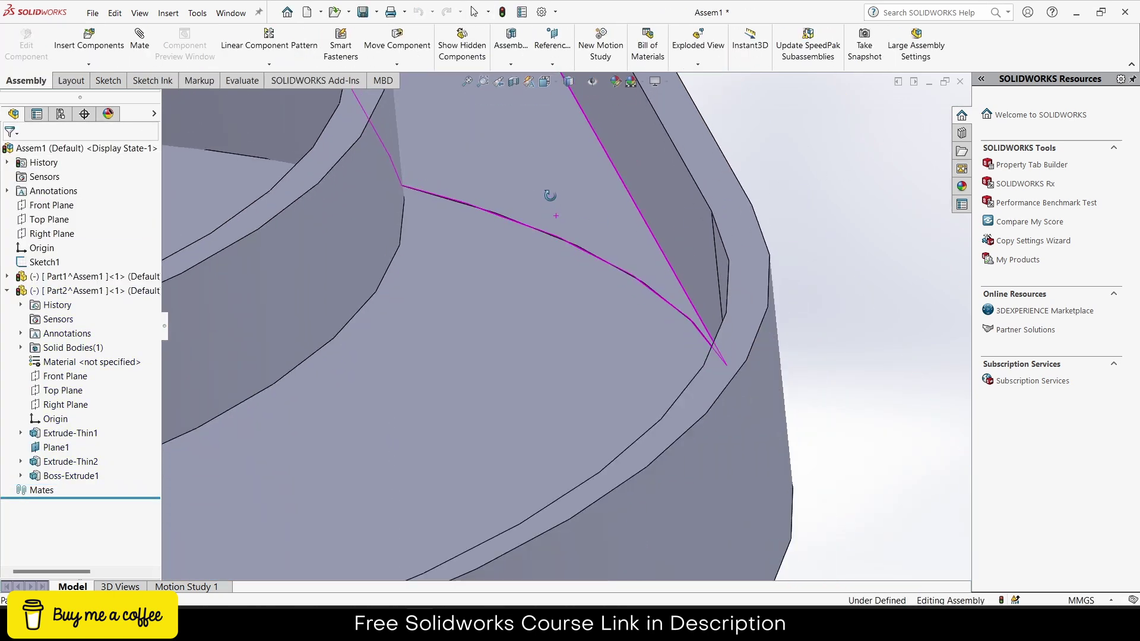
{"action": "scroll", "coordinate": [534, 262], "scroll_direction": "up", "scroll_amount": 8}
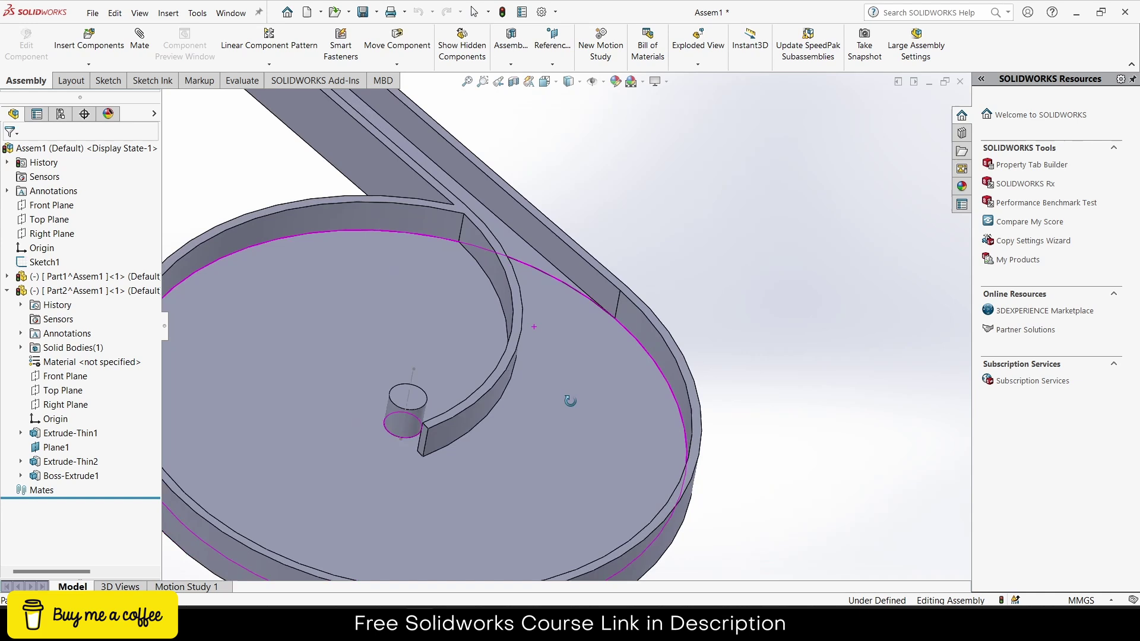
{"action": "left_click", "coordinate": [515, 462]}
{"action": "left_click_drag", "start_coordinate": [515, 462], "coordinate": [610, 405]}
{"action": "left_click", "coordinate": [797, 359]}
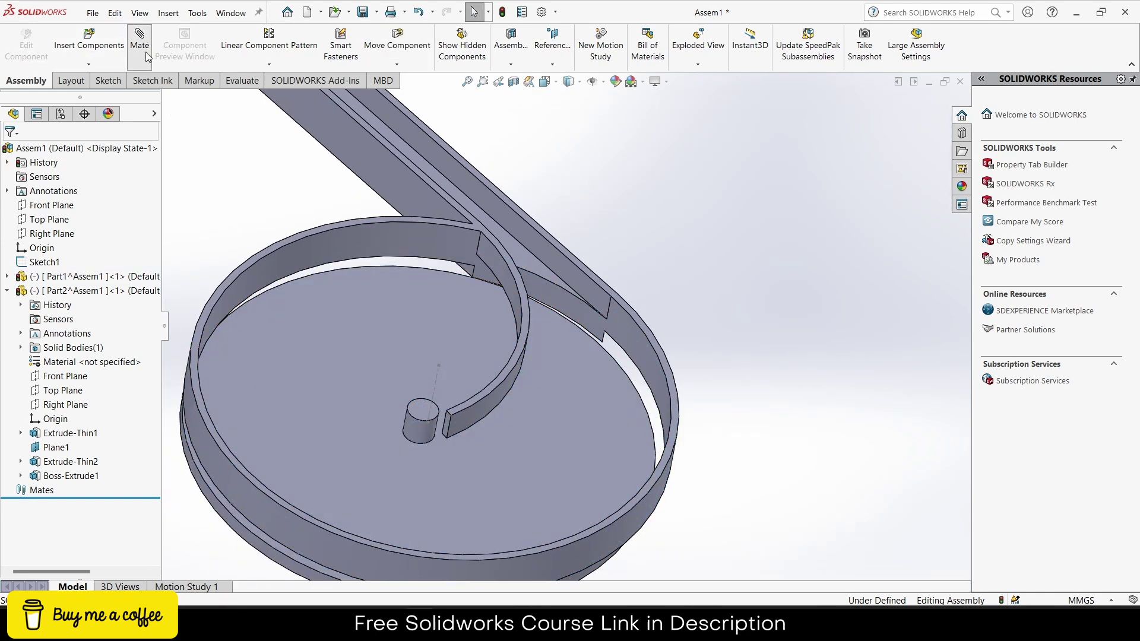
- Add a concentric mate between the disc boss's cylindrical face and the axis line of the assembly's Sketch1
{"action": "left_click", "coordinate": [439, 389]}
{"action": "left_click", "coordinate": [434, 395]}
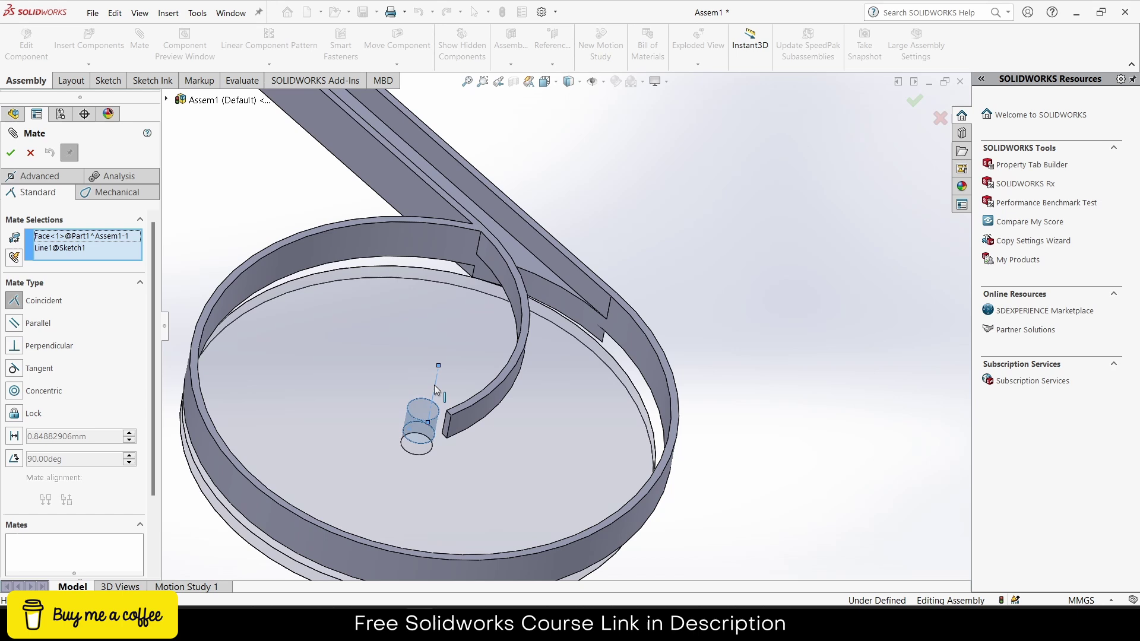
{"action": "left_click", "coordinate": [325, 413]}
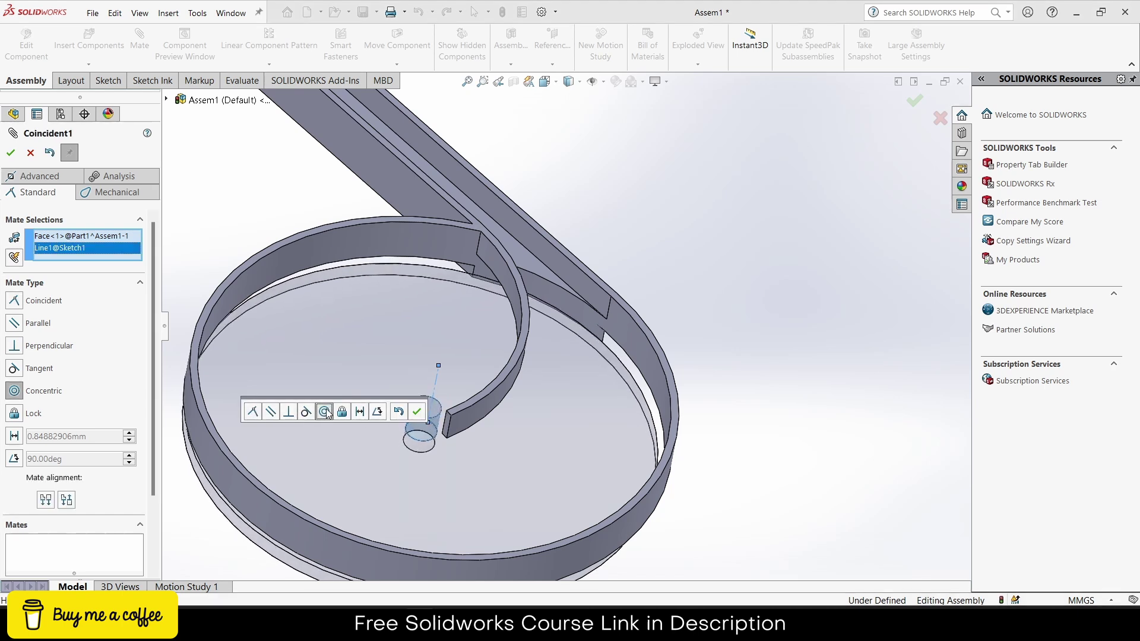
{"action": "left_click", "coordinate": [436, 411]}
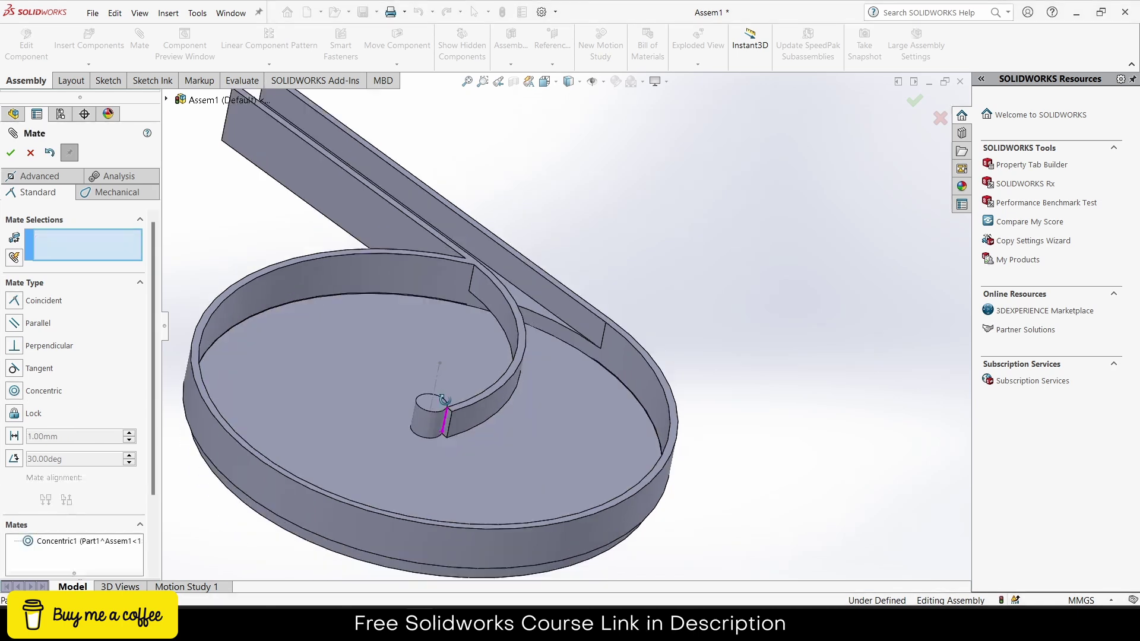
- Add a coincident mate between the disc's flat bottom face and the assembly's Top Plane
{"action": "left_click", "coordinate": [441, 396]}
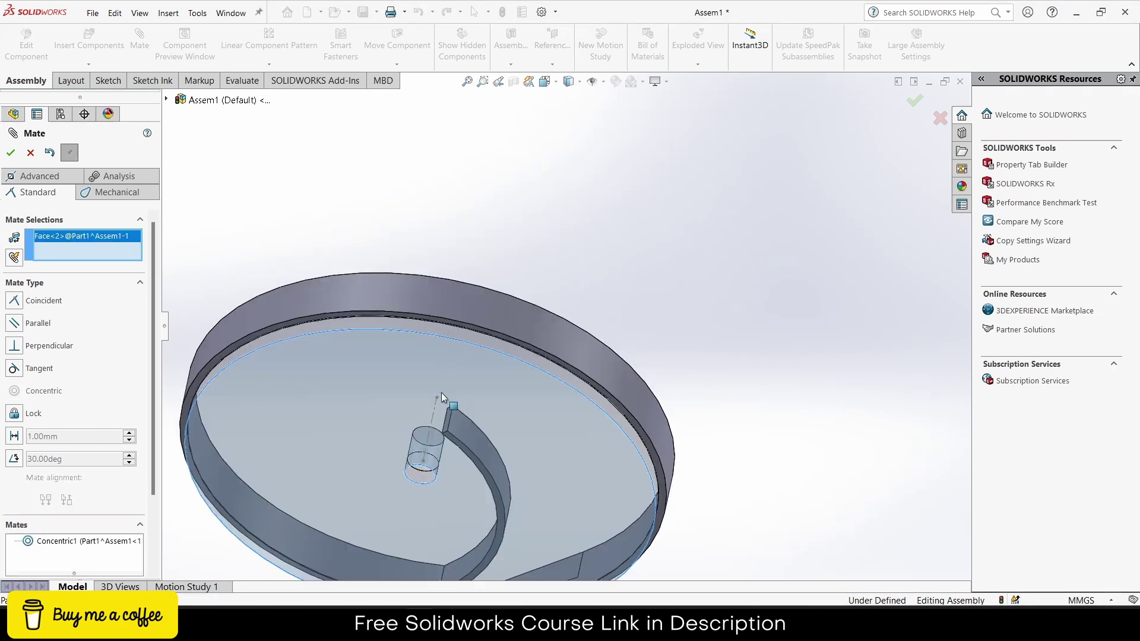
{"action": "left_click", "coordinate": [166, 100]}
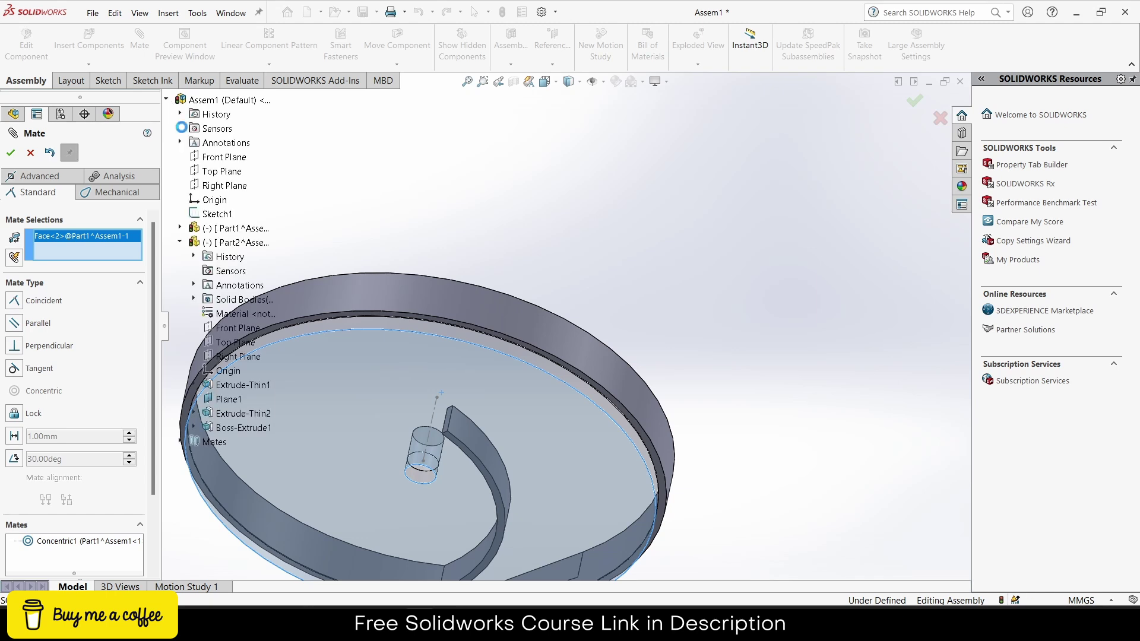
{"action": "left_click", "coordinate": [227, 173]}
{"action": "left_click", "coordinate": [211, 140]}
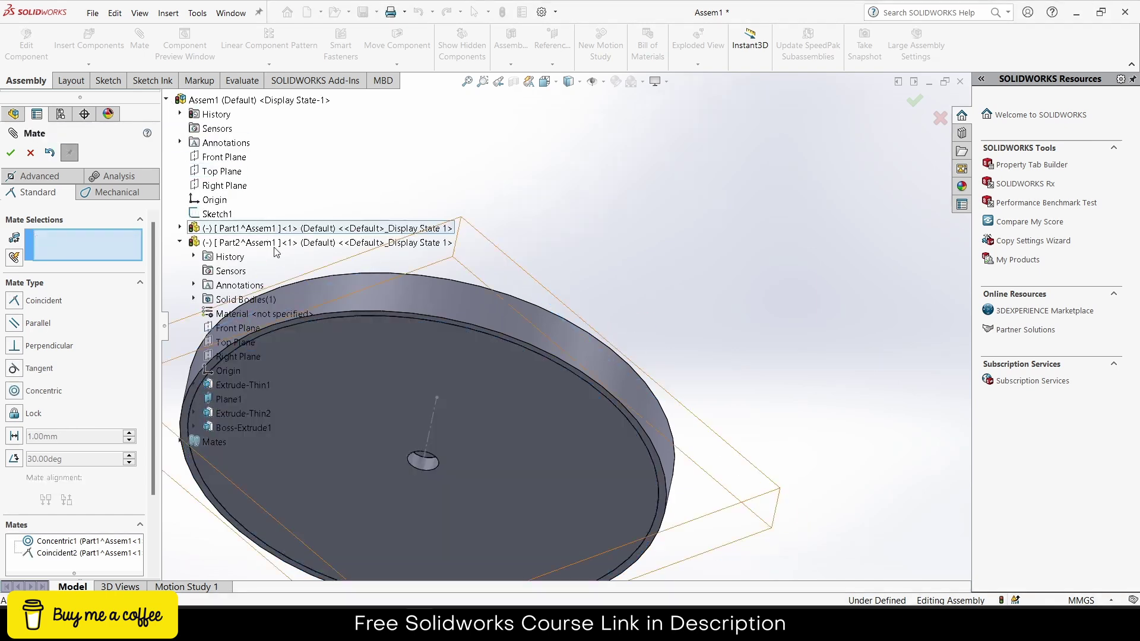
- Add a coincident mate between the strip ring's bottom rim face and the disc's bottom face
{"action": "scroll", "coordinate": [401, 283], "scroll_direction": "down", "scroll_amount": 6}
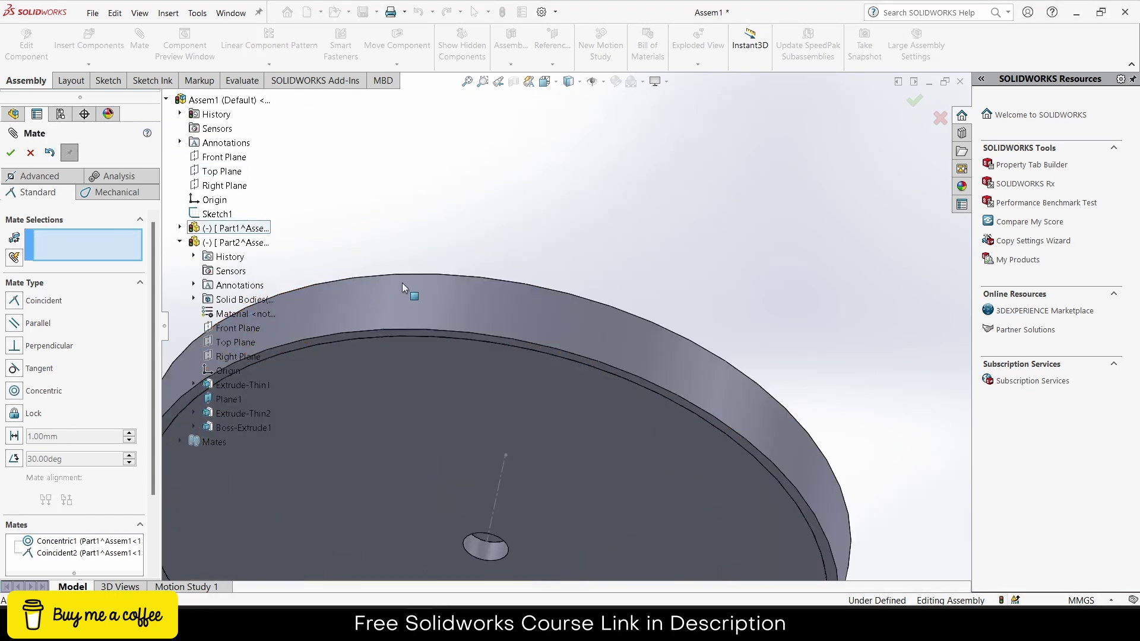
{"action": "left_click", "coordinate": [500, 342]}
{"action": "left_click", "coordinate": [495, 380]}
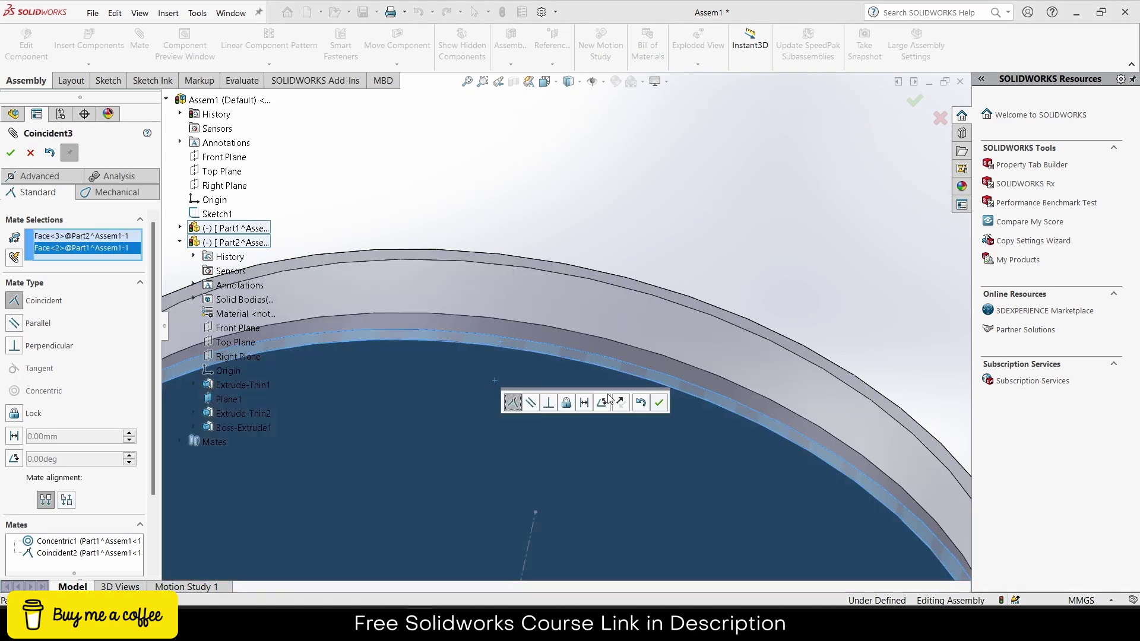
{"action": "left_click", "coordinate": [664, 409]}
{"action": "scroll", "coordinate": [675, 446], "scroll_direction": "up", "scroll_amount": 8}
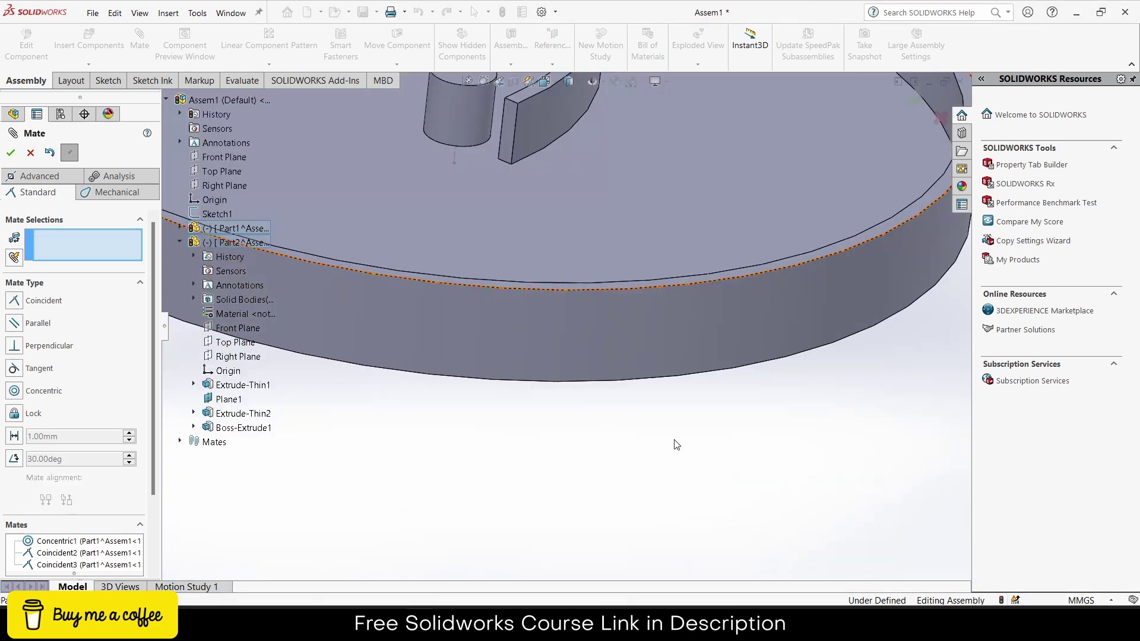
- Finish mating and fix the strip ring part in place in the assembly
{"action": "middle_click_drag", "start_coordinate": [674, 445], "coordinate": [632, 371]}
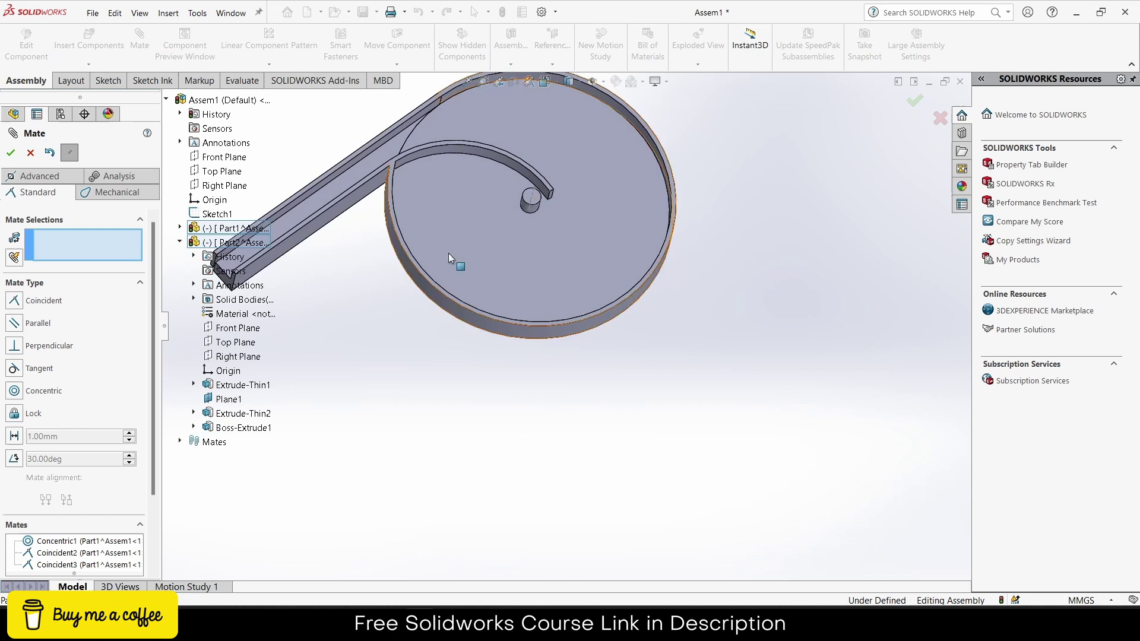
{"action": "scroll", "coordinate": [433, 255], "scroll_direction": "down", "scroll_amount": 3}
{"action": "scroll", "coordinate": [427, 255], "scroll_direction": "down", "scroll_amount": 4}
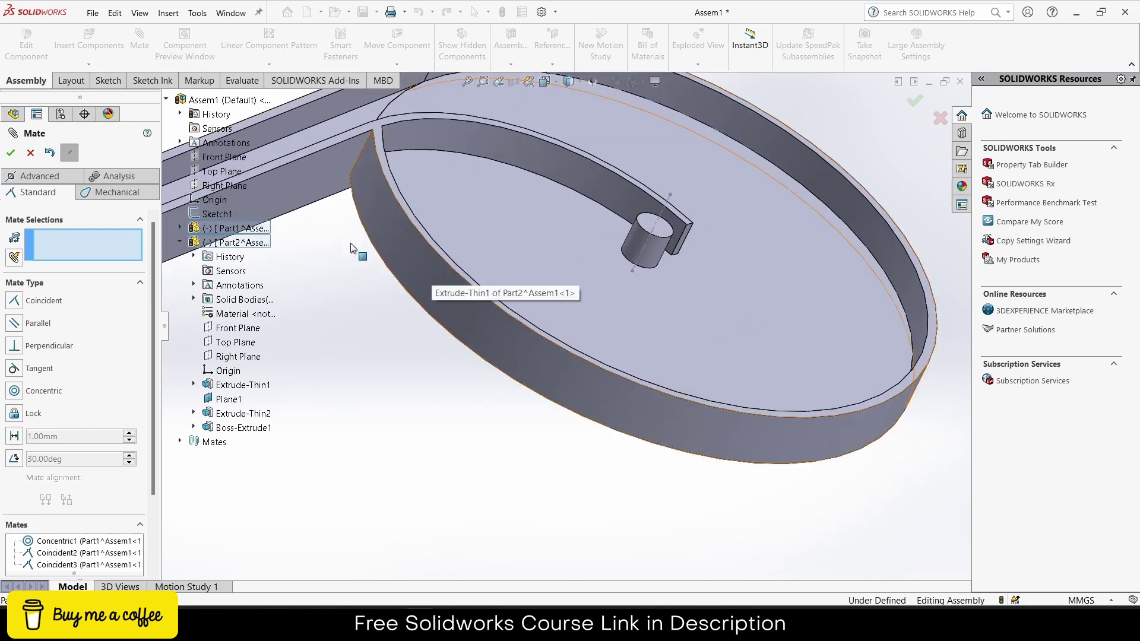
{"action": "right_click", "coordinate": [430, 277]}
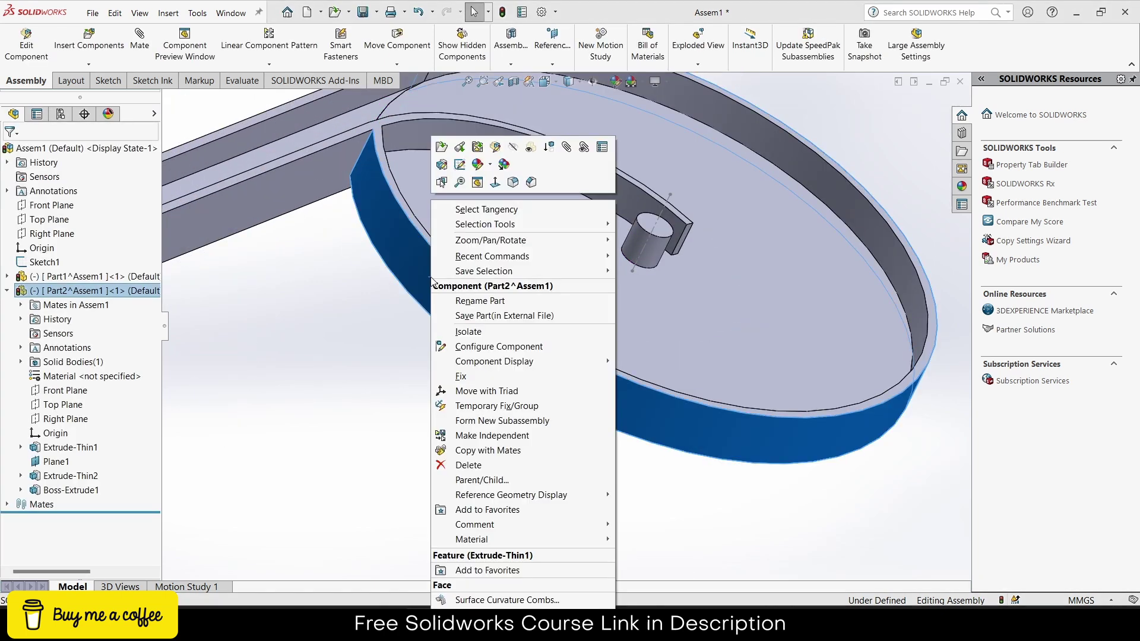
{"action": "left_click", "coordinate": [476, 376]}
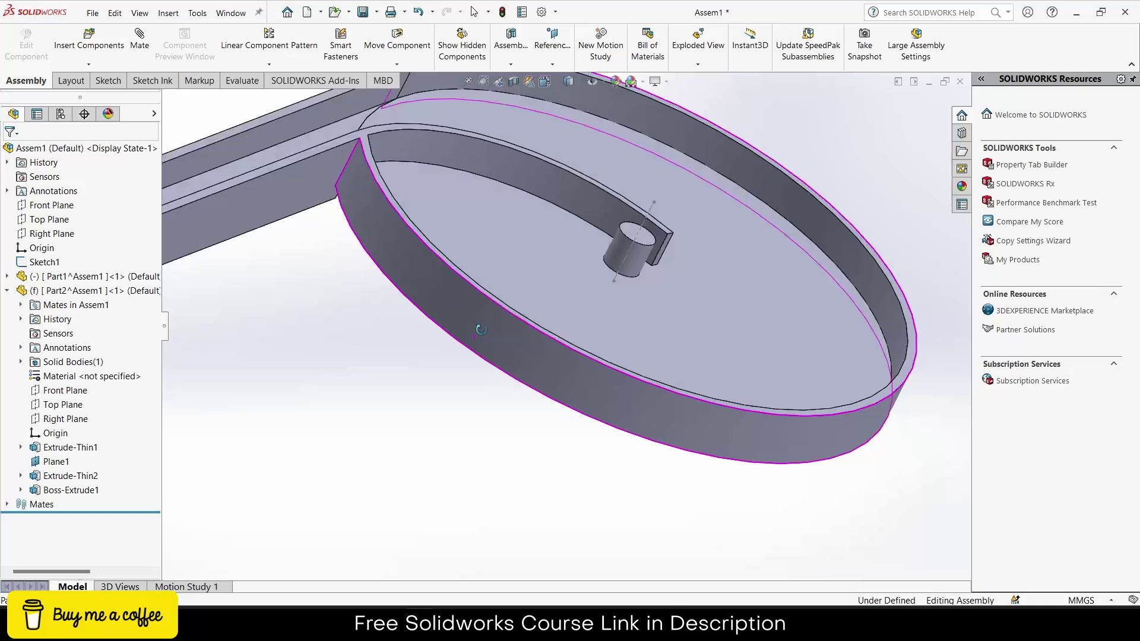
- Edit the disc part within the assembly and open a new sketch on the top face of its central boss
{"action": "middle_click_drag", "start_coordinate": [466, 331], "coordinate": [493, 244]}
{"action": "scroll", "coordinate": [493, 244], "scroll_direction": "up", "scroll_amount": 3}
{"action": "left_click", "coordinate": [545, 274]}
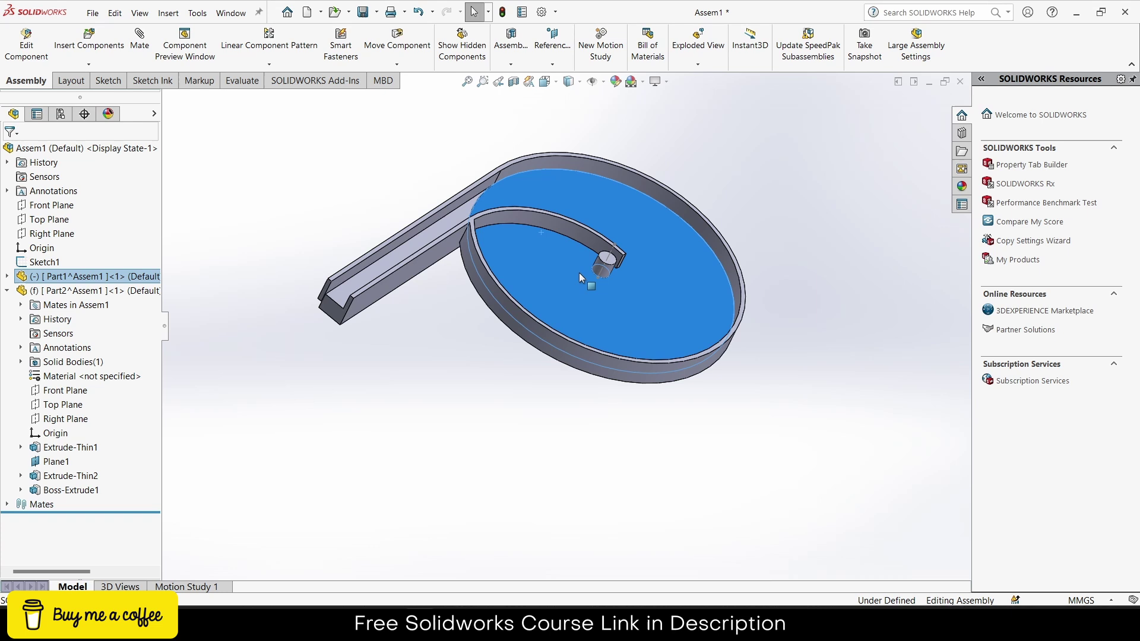
{"action": "scroll", "coordinate": [614, 284], "scroll_direction": "down", "scroll_amount": 5}
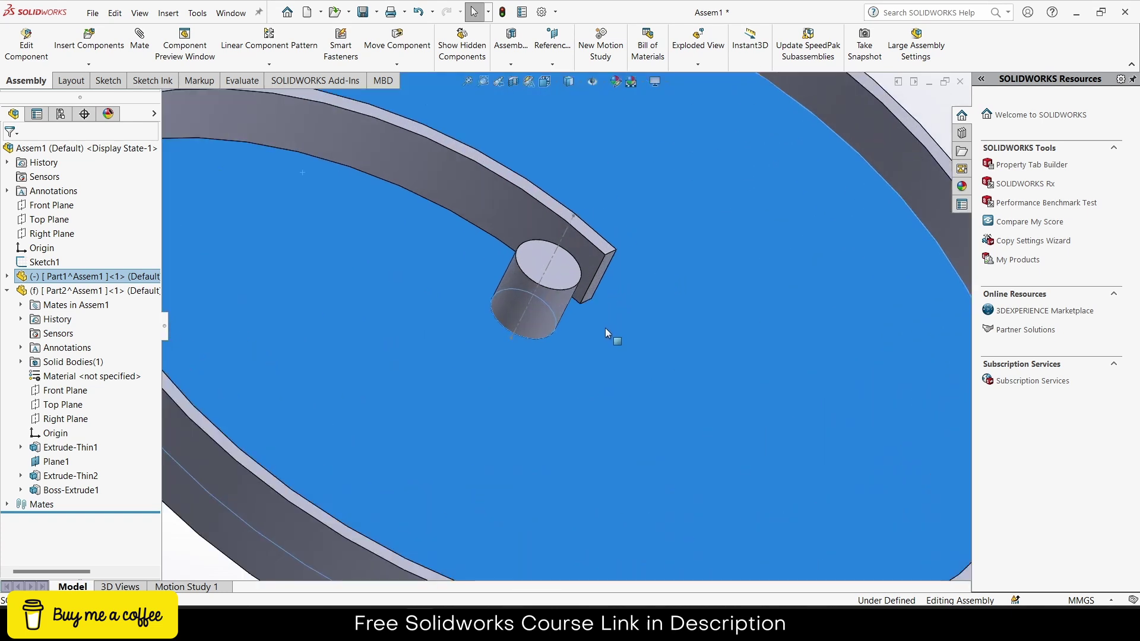
{"action": "left_click", "coordinate": [605, 328]}
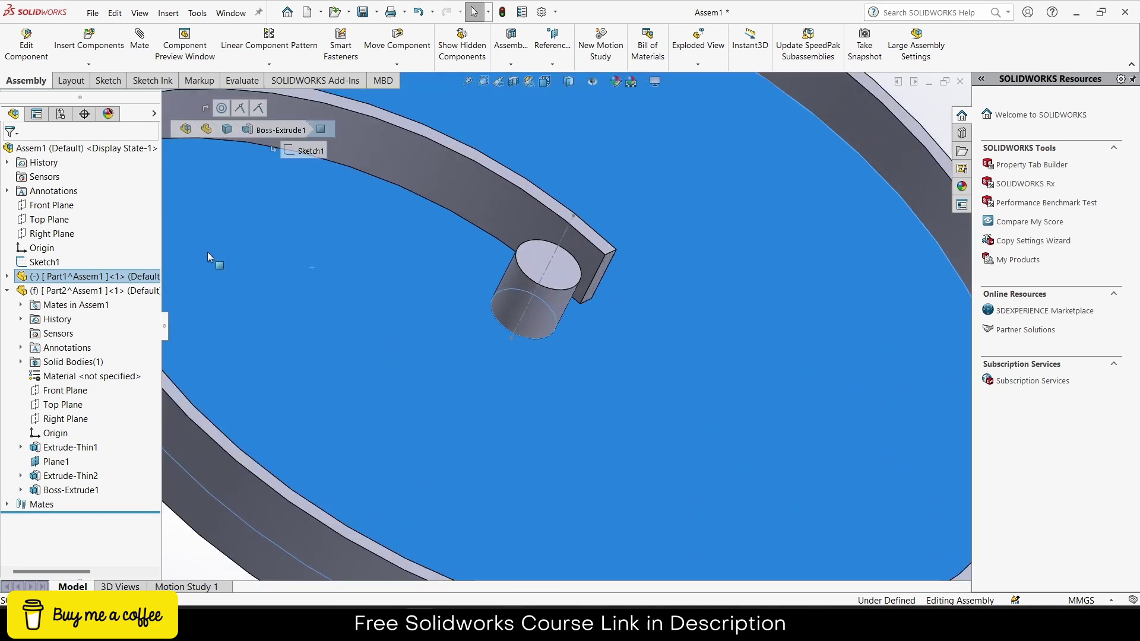
{"action": "left_click", "coordinate": [27, 48]}
{"action": "scroll", "coordinate": [552, 283], "scroll_direction": "down", "scroll_amount": 3}
{"action": "left_click", "coordinate": [558, 273]}
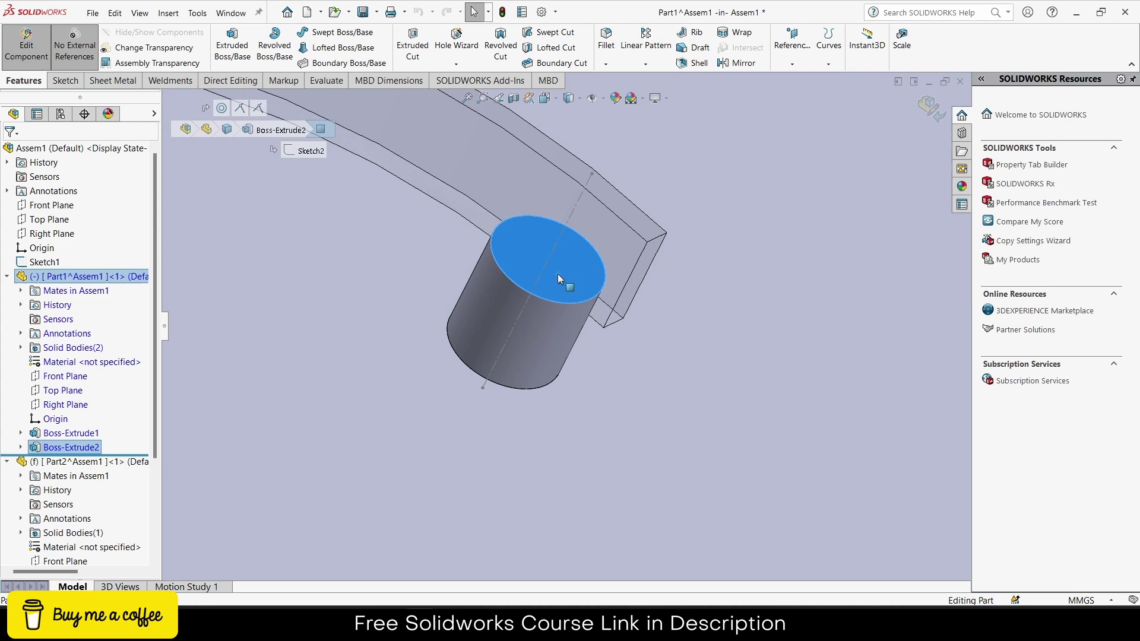
{"action": "key", "text": "ctrl+8"}
{"action": "scroll", "coordinate": [510, 238], "scroll_direction": "down", "scroll_amount": 6}
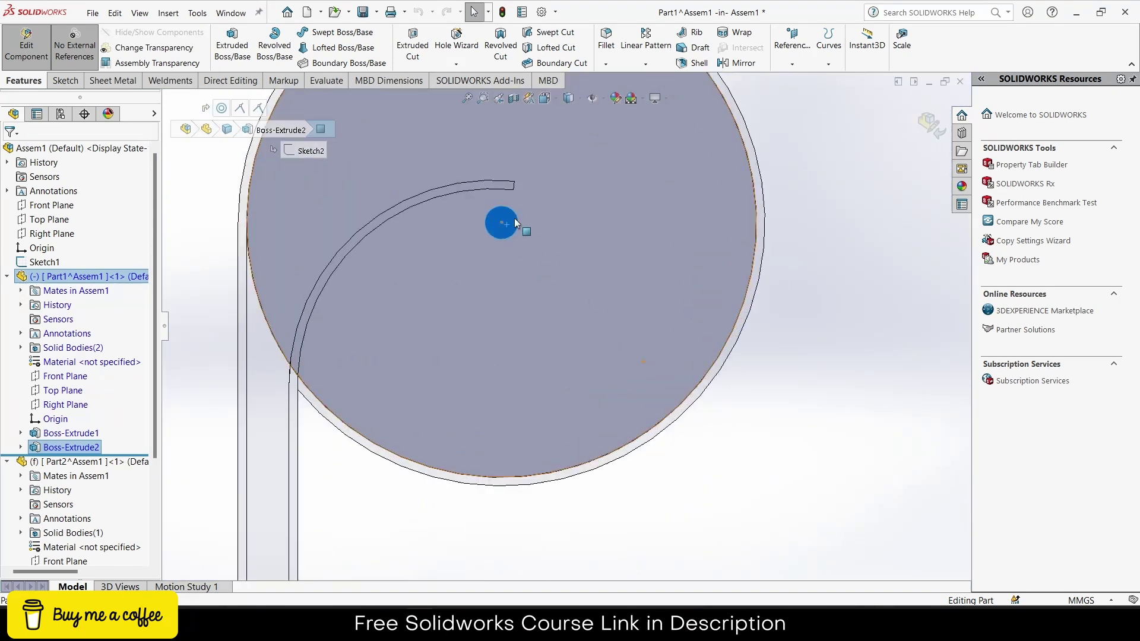
{"action": "scroll", "coordinate": [509, 243], "scroll_direction": "down", "scroll_amount": 3}
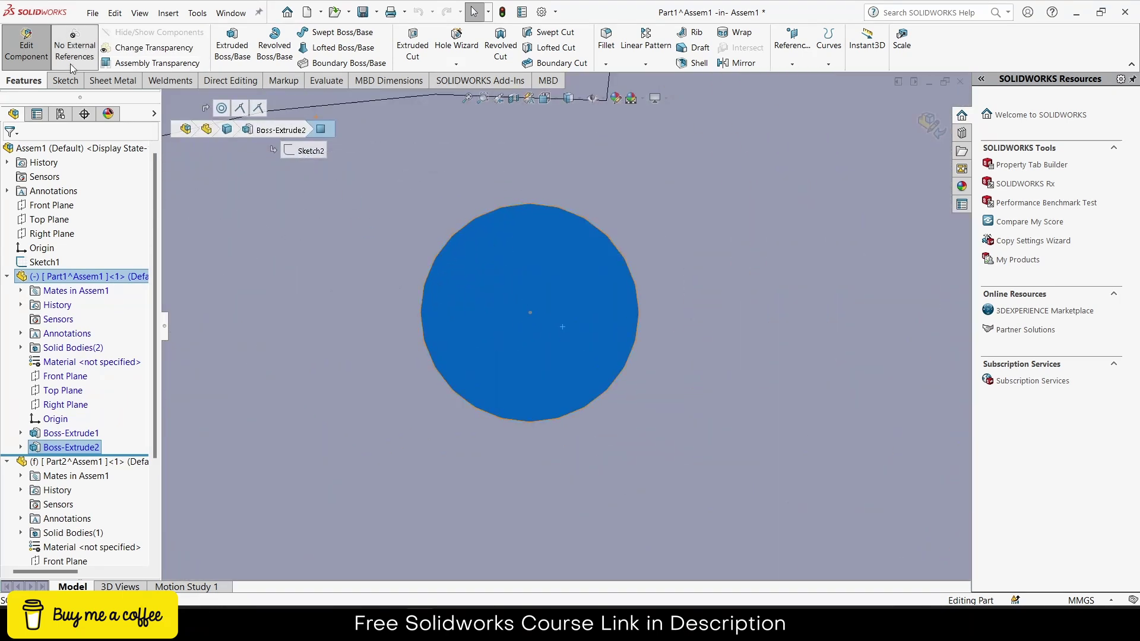
{"action": "left_click", "coordinate": [65, 81]}
{"action": "left_click", "coordinate": [232, 48]}
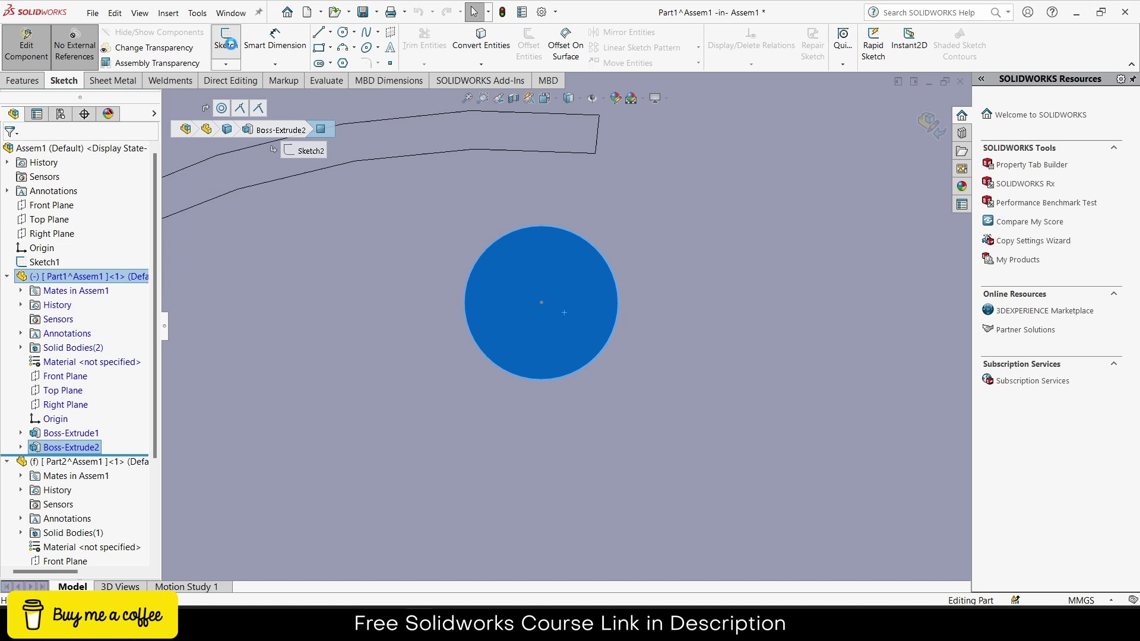
- Sketch a centerpoint arc of 10 mm radius spanning about 114°, centred on the boss and following its circular edge
{"action": "left_click", "coordinate": [343, 47]}
{"action": "left_click", "coordinate": [354, 47]}
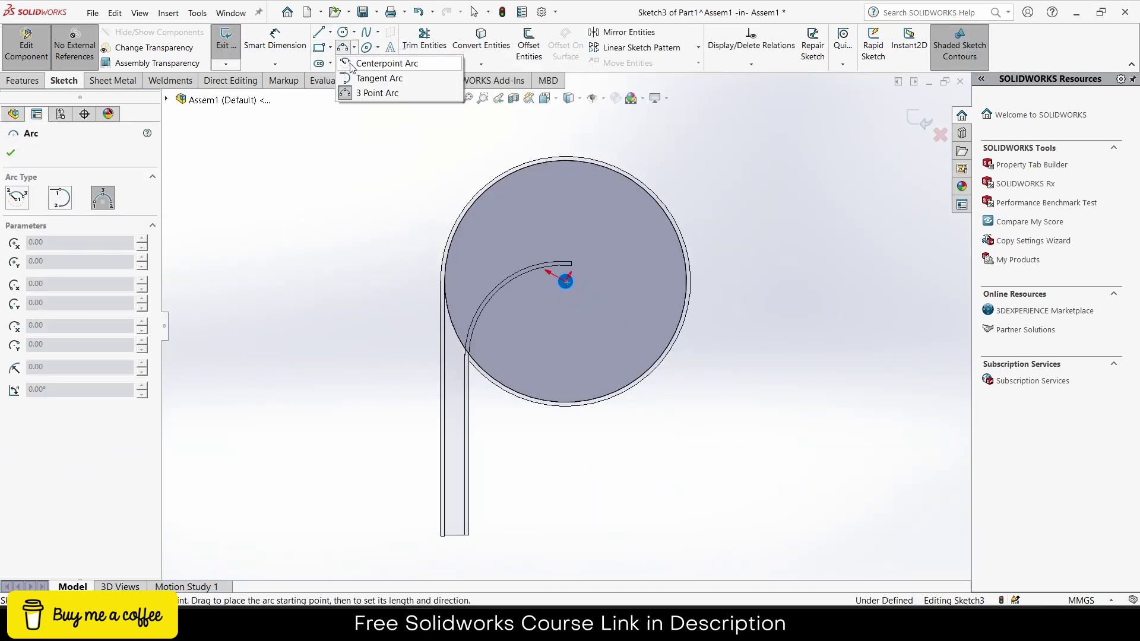
{"action": "left_click", "coordinate": [348, 64]}
{"action": "scroll", "coordinate": [512, 327], "scroll_direction": "down", "scroll_amount": 10}
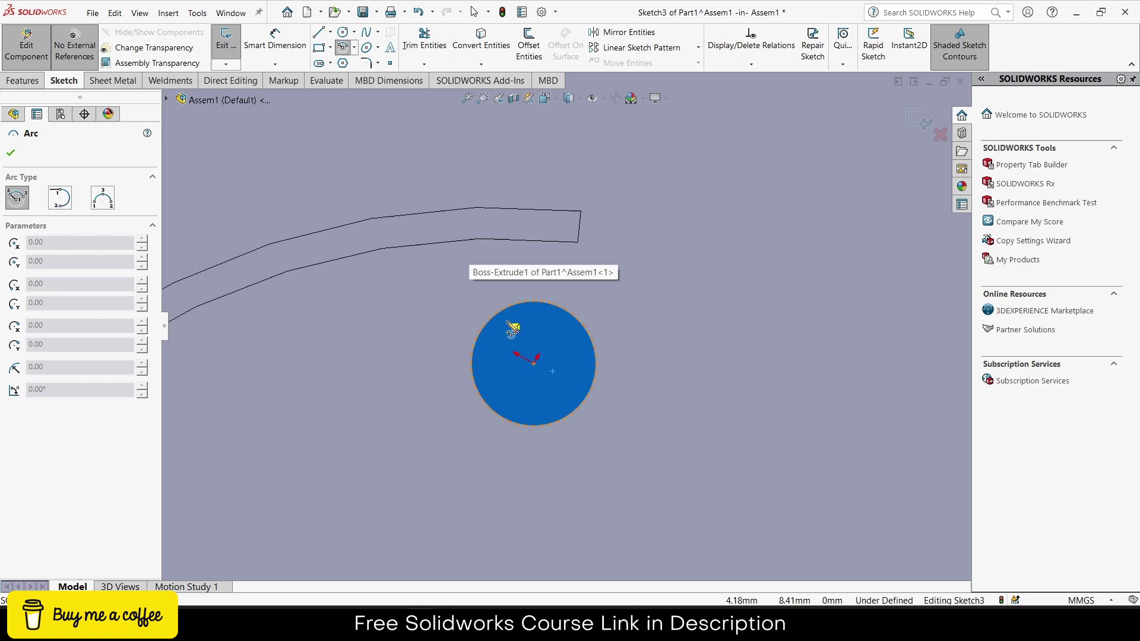
{"action": "left_click", "coordinate": [534, 363]}
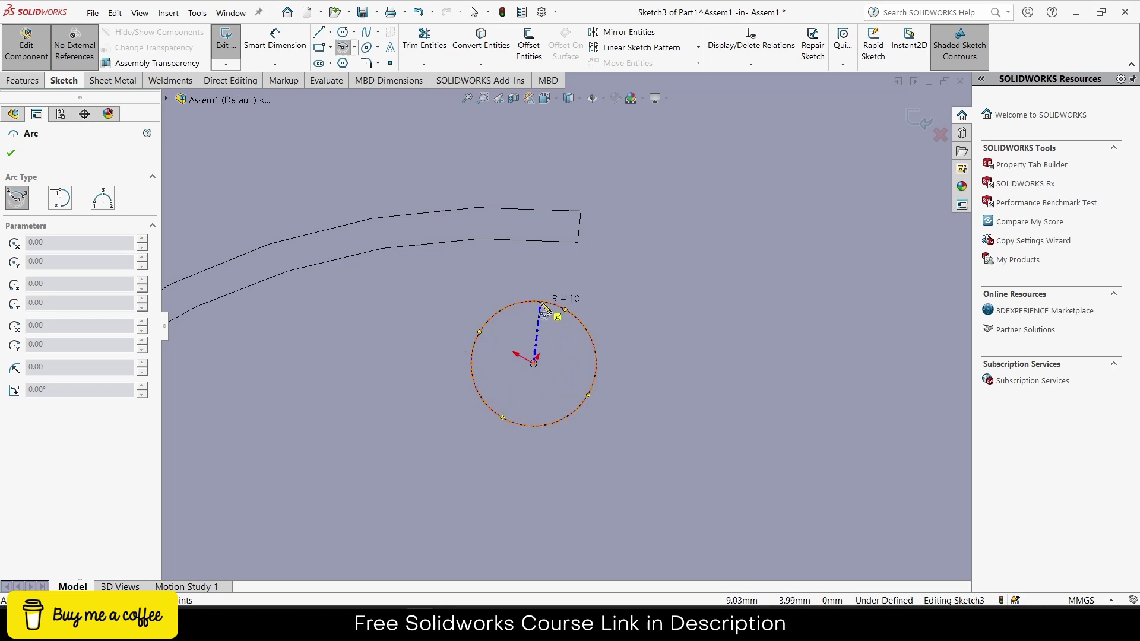
{"action": "left_click", "coordinate": [588, 396]}
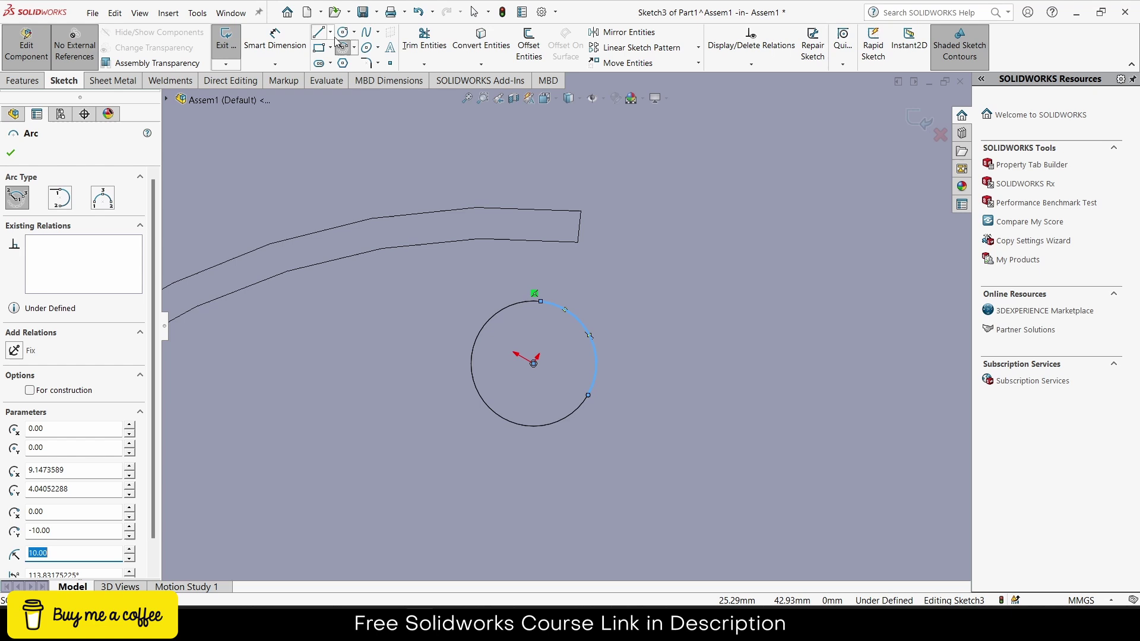
- Draw two lines from the boss centre to the arc's endpoints to close a pie-shaped sector
{"action": "left_click", "coordinate": [319, 33]}
{"action": "left_click", "coordinate": [540, 302]}
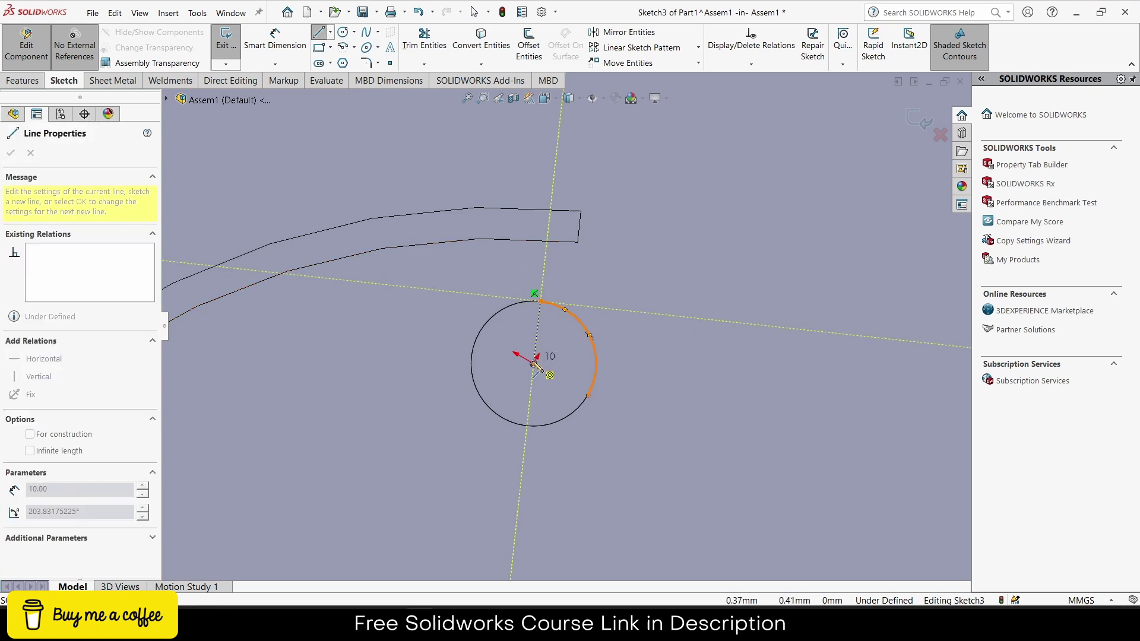
{"action": "left_click", "coordinate": [534, 363]}
{"action": "left_click", "coordinate": [587, 395]}
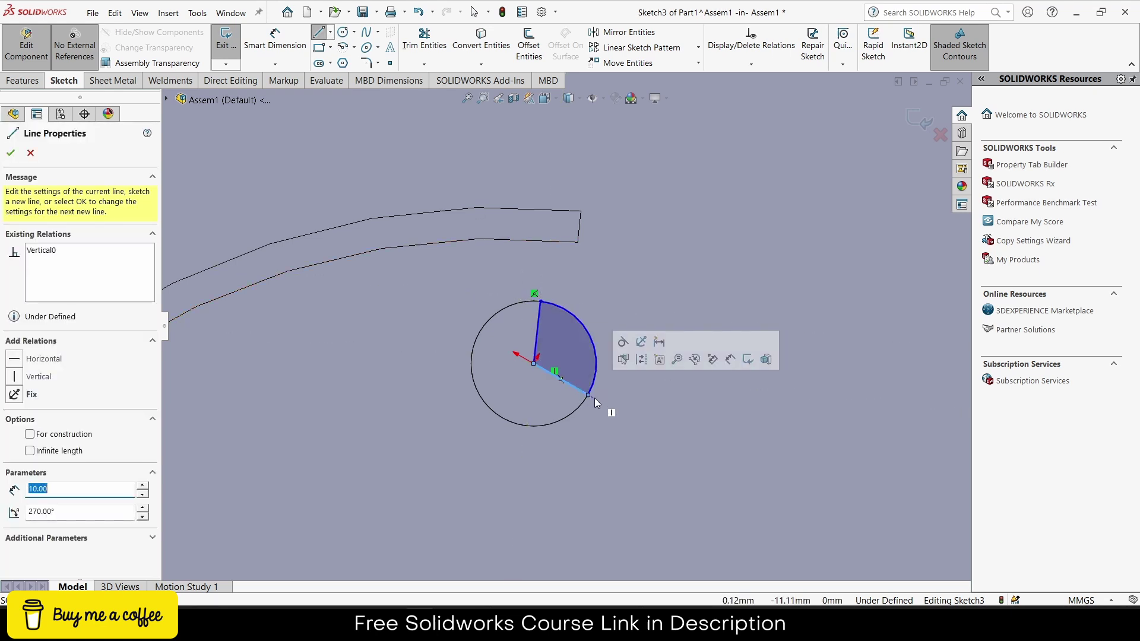
{"action": "left_click", "coordinate": [11, 154]}
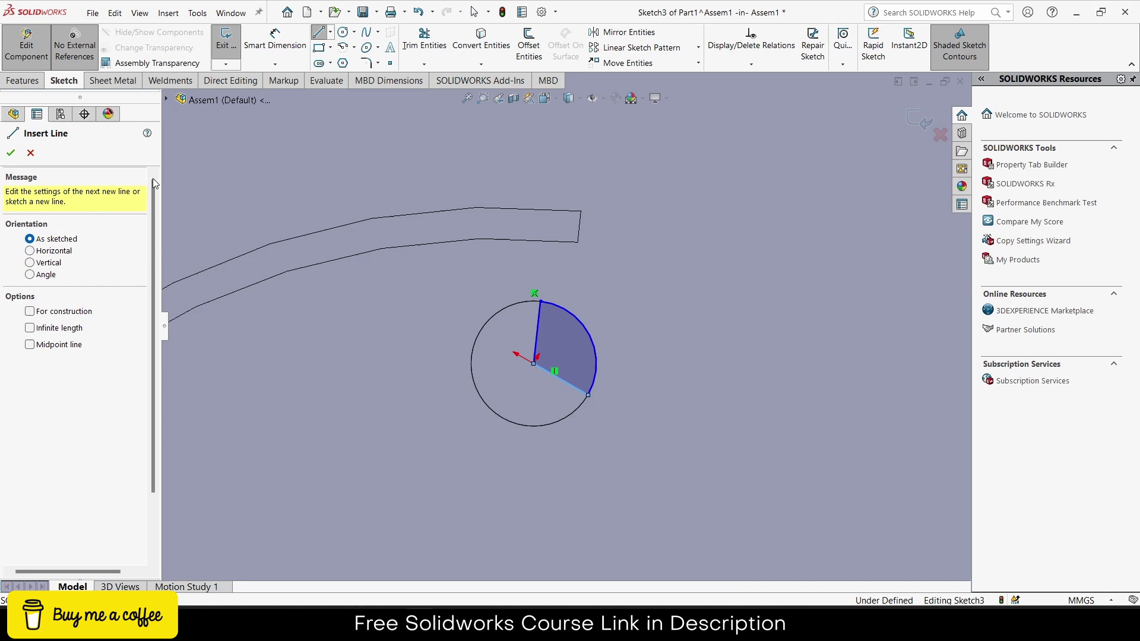
{"action": "left_click", "coordinate": [12, 153]}
- Extrude the sector profile as a blind boss on the disc's central boss and return to editing the assembly
{"action": "left_click", "coordinate": [42, 81]}
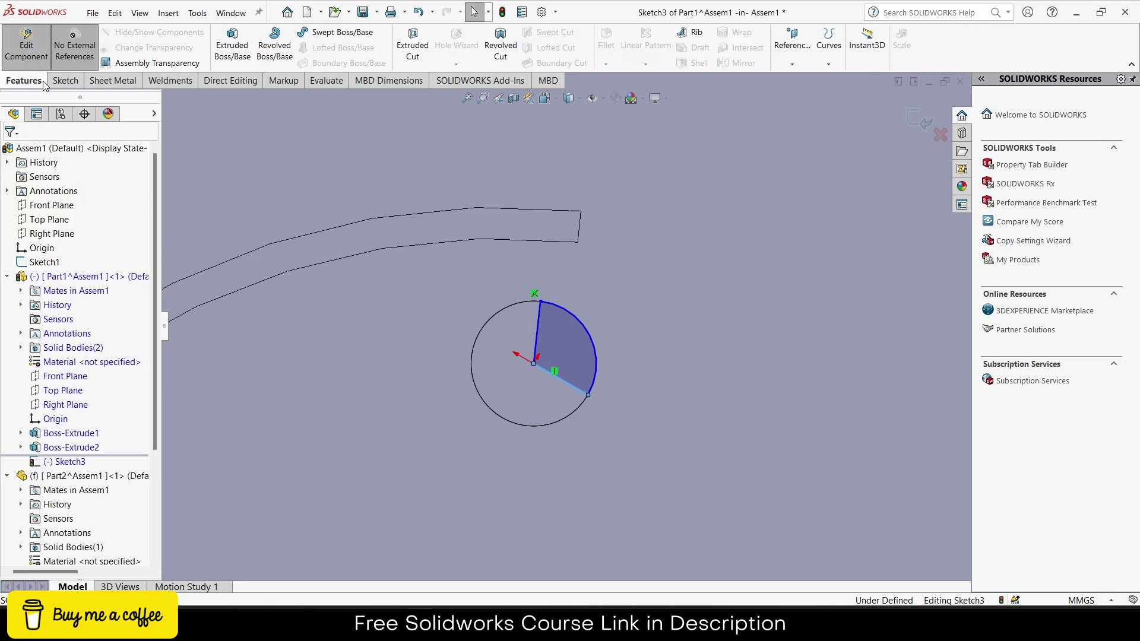
{"action": "left_click", "coordinate": [232, 43]}
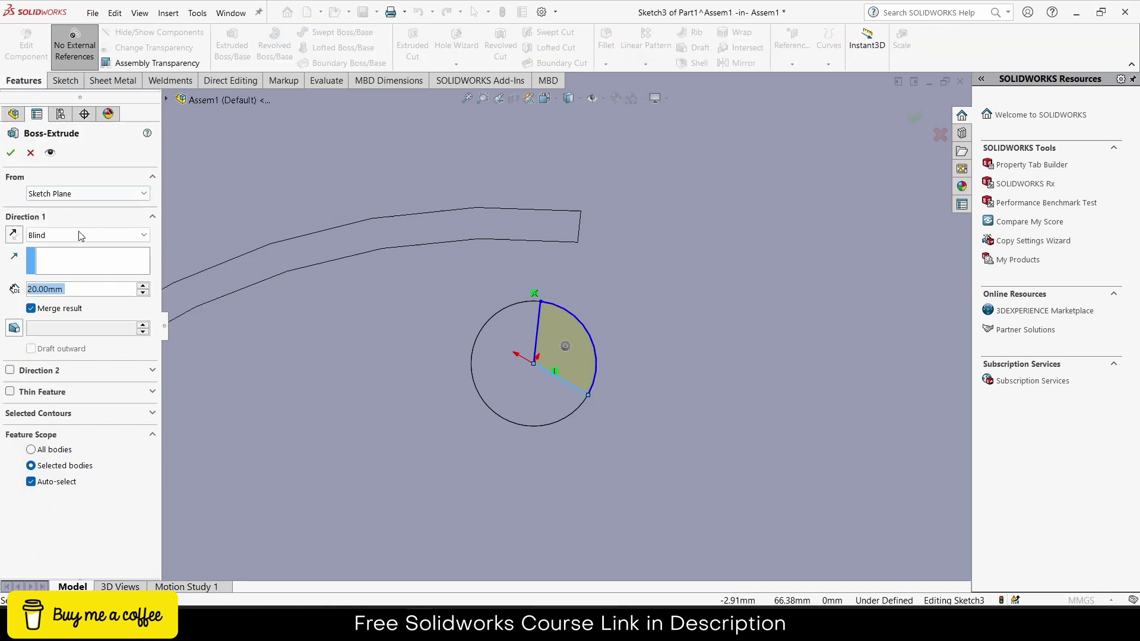
{"action": "key", "text": "Return"}
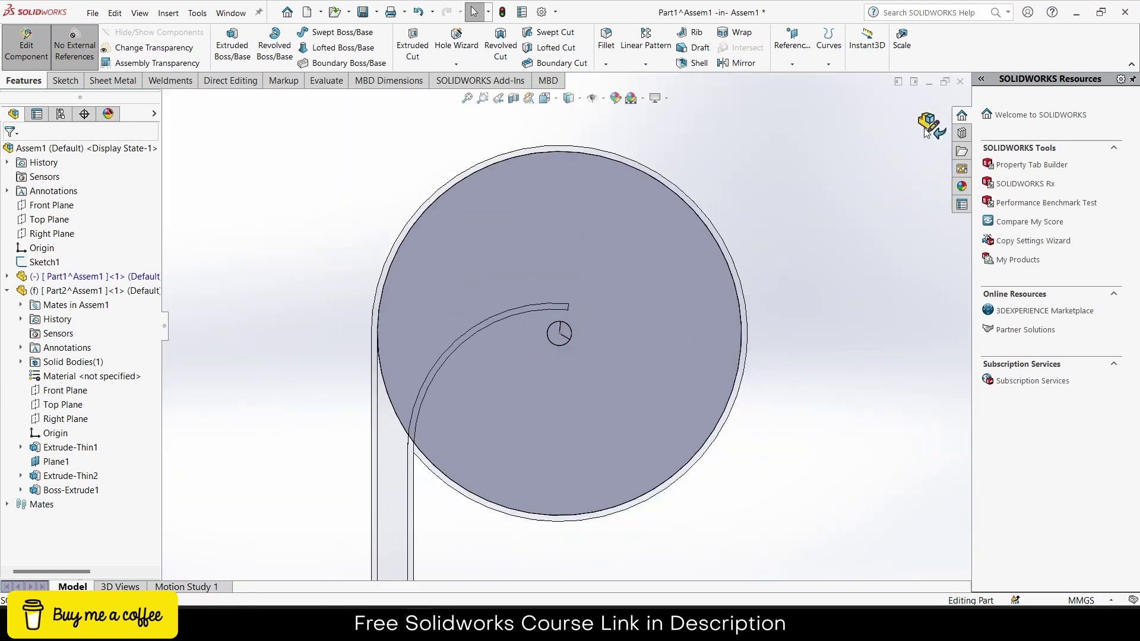
{"action": "left_click", "coordinate": [930, 124]}
- Rotate the disc about its axis within the fixed strip ring to test its motion
{"action": "left_click", "coordinate": [678, 280]}
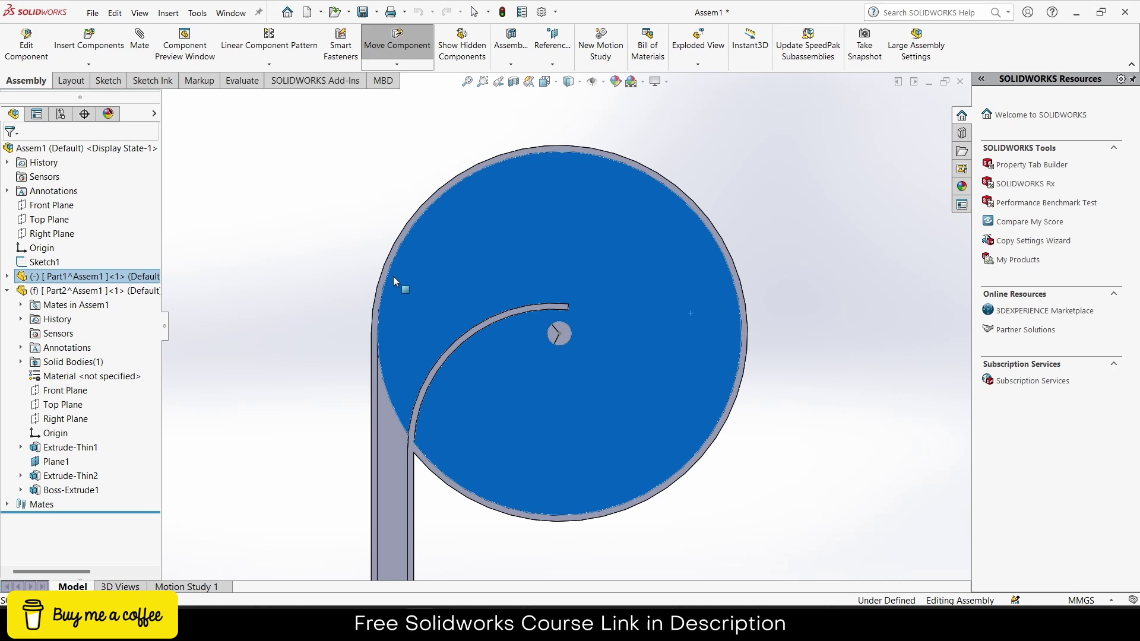
{"action": "left_click", "coordinate": [818, 368]}
{"action": "middle_click_drag", "start_coordinate": [818, 368], "coordinate": [679, 326]}
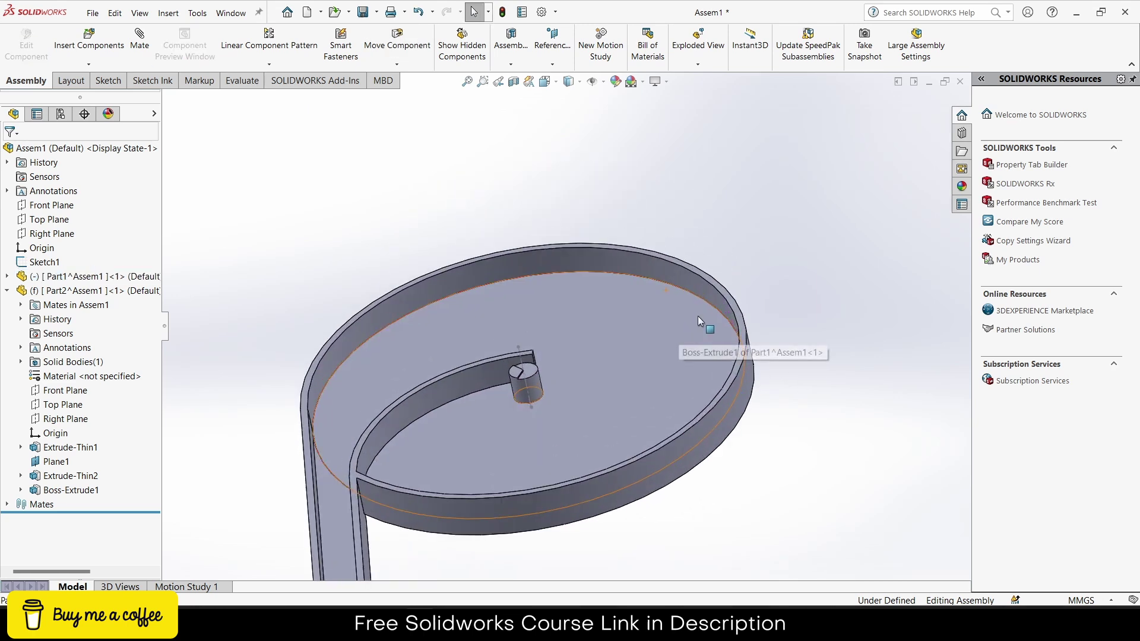
- Change the assembly's scene to a plain white background
{"action": "left_click", "coordinate": [642, 83]}
{"action": "left_click", "coordinate": [662, 112]}
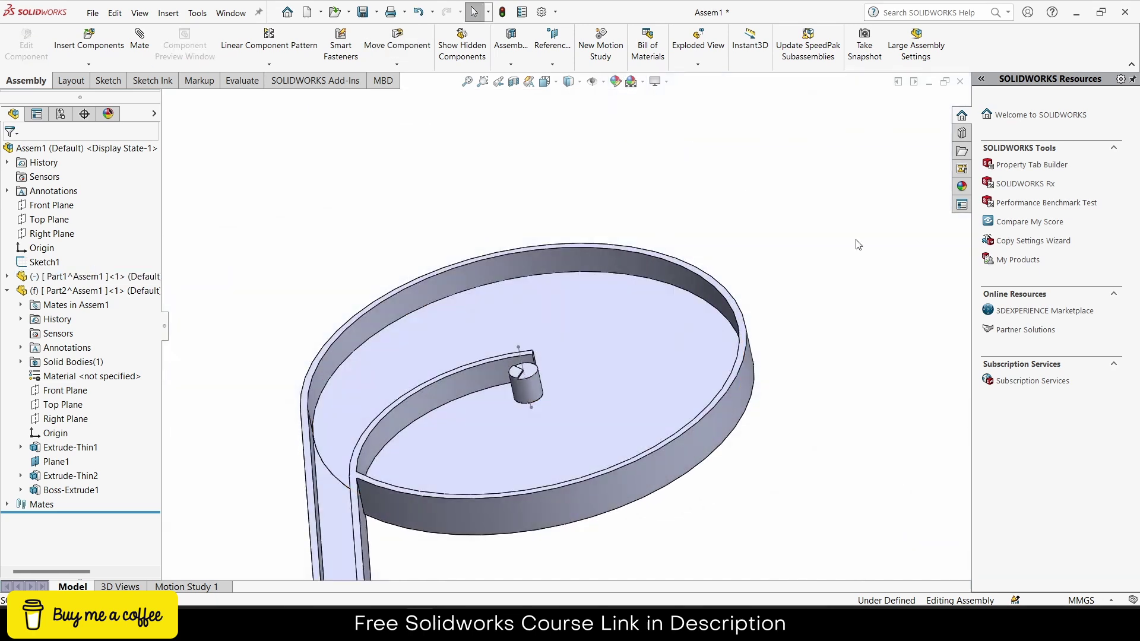
{"action": "middle_click_drag", "start_coordinate": [858, 244], "coordinate": [804, 330]}
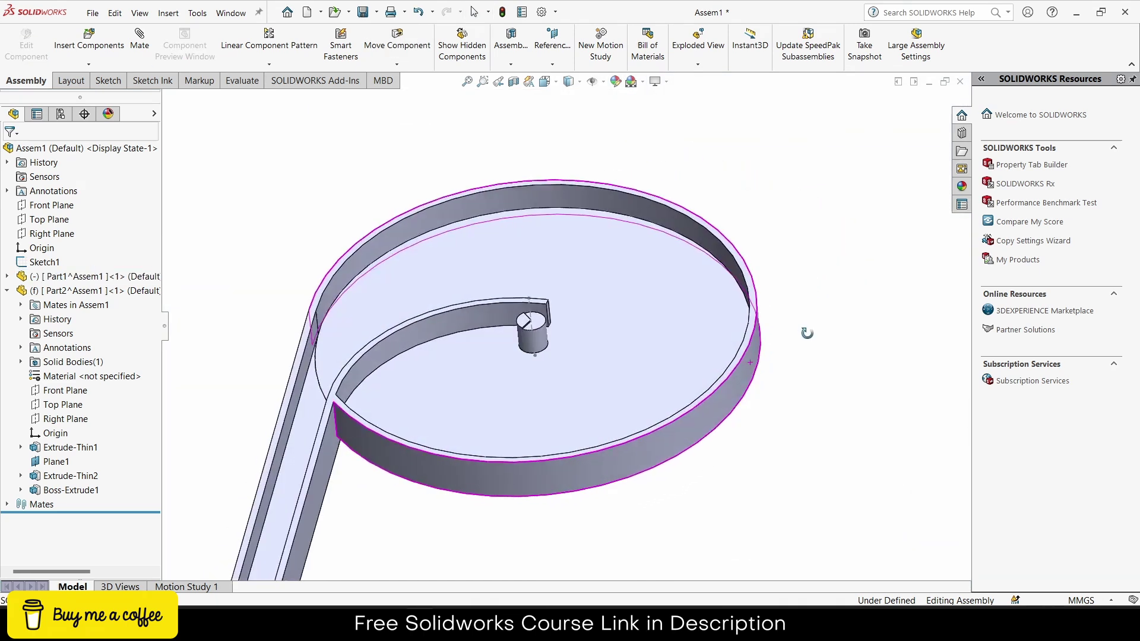
- Apply the candy apple red painted appearance to the whole strip ring part
{"action": "left_click", "coordinate": [963, 188]}
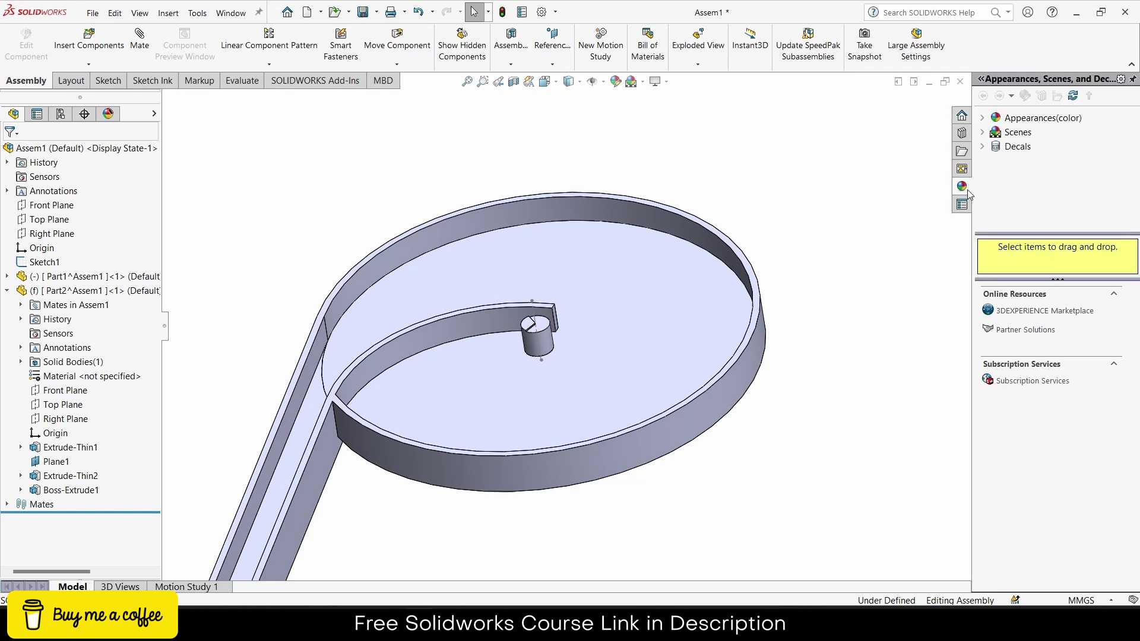
{"action": "left_click", "coordinate": [982, 118]}
{"action": "left_click", "coordinate": [996, 147]}
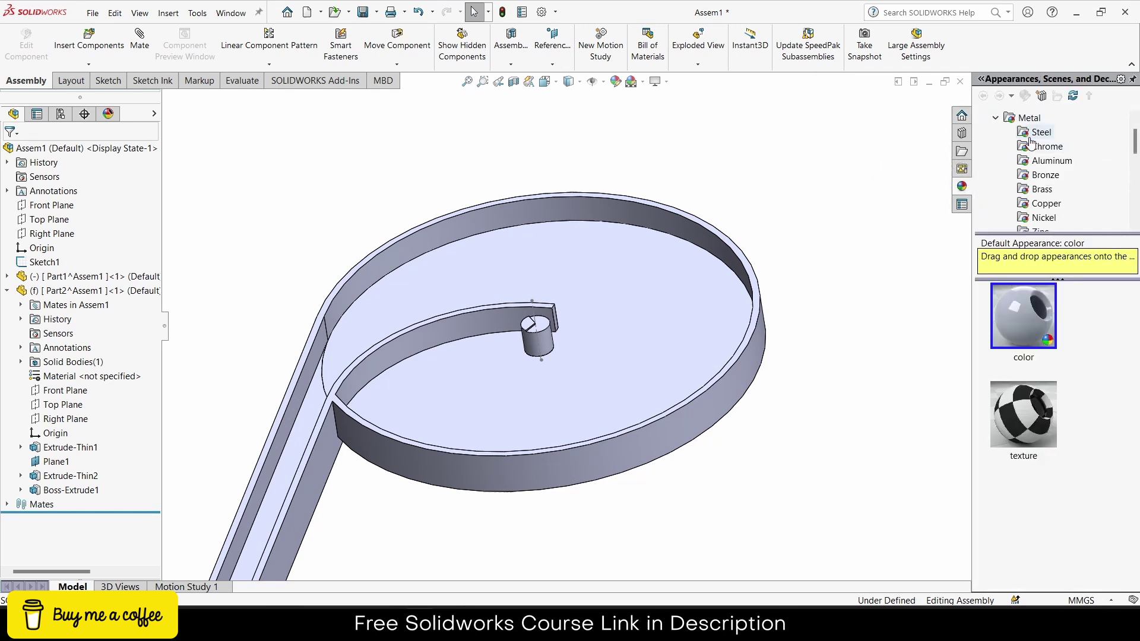
{"action": "left_click", "coordinate": [1029, 117]}
{"action": "scroll", "coordinate": [1074, 337], "scroll_direction": "down", "scroll_amount": 10}
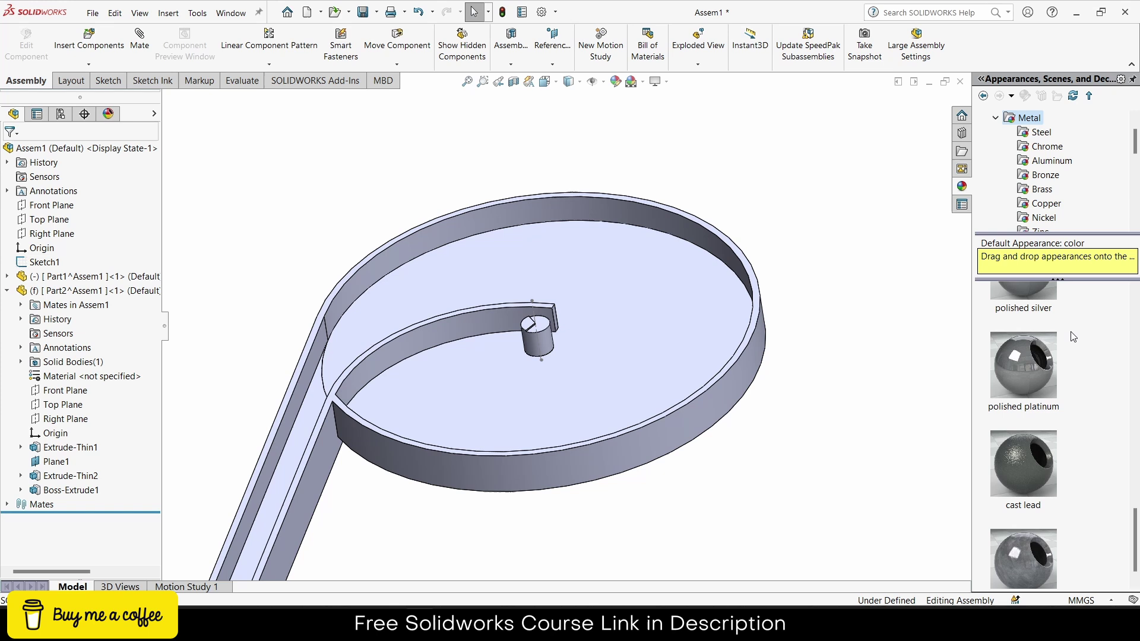
{"action": "scroll", "coordinate": [1073, 337], "scroll_direction": "up", "scroll_amount": 5}
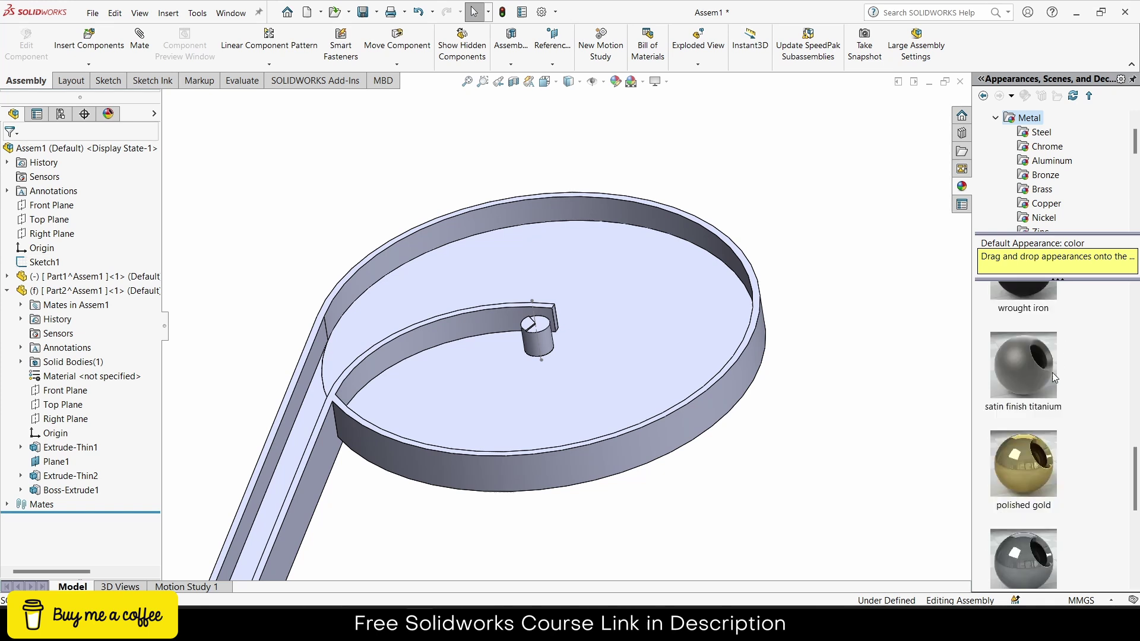
{"action": "scroll", "coordinate": [1052, 195], "scroll_direction": "down", "scroll_amount": 2}
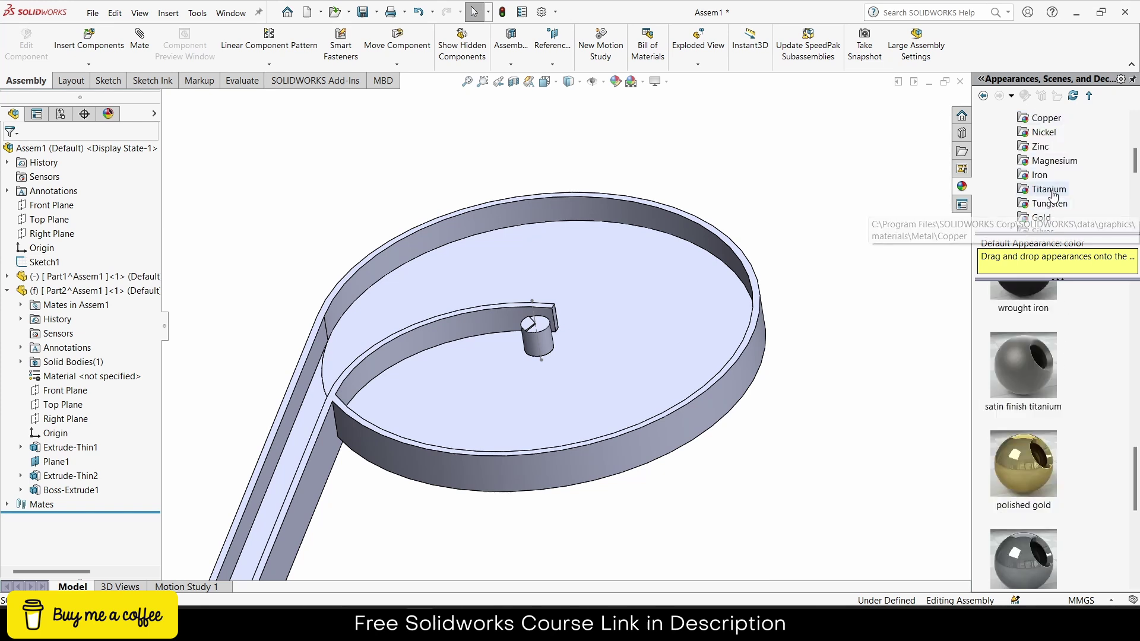
{"action": "scroll", "coordinate": [1052, 196], "scroll_direction": "down", "scroll_amount": 2}
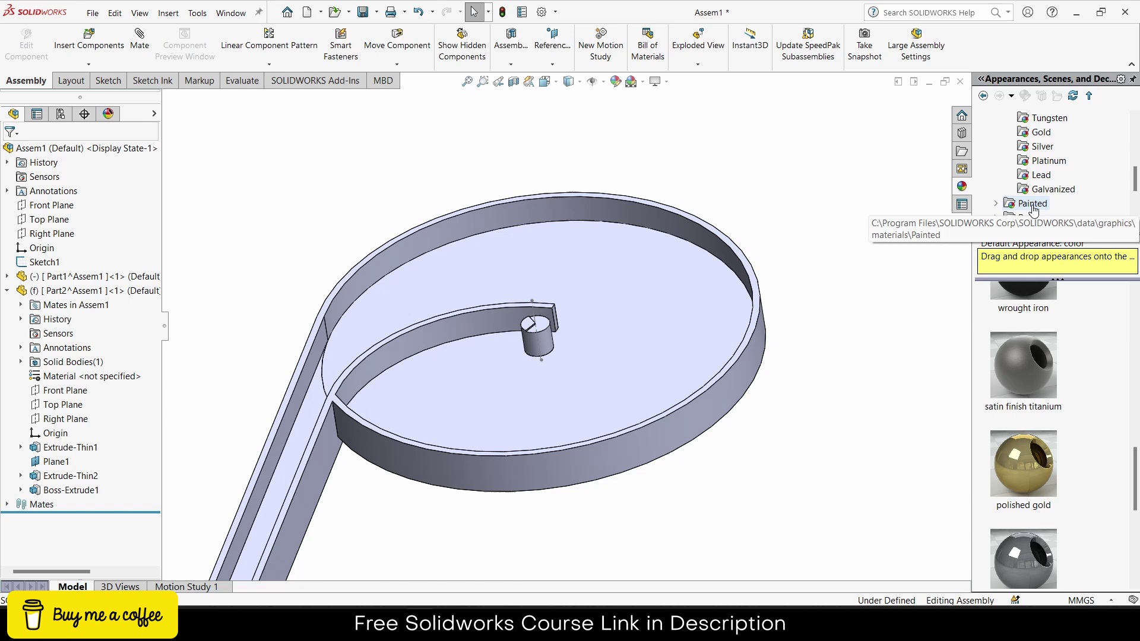
{"action": "left_click", "coordinate": [1032, 205]}
{"action": "mouse_move", "coordinate": [1024, 322]}
{"action": "left_mouse_down"}
{"action": "mouse_move", "coordinate": [799, 337]}
{"action": "mouse_move", "coordinate": [739, 386]}
{"action": "left_mouse_up"}
{"action": "left_click", "coordinate": [742, 387]}
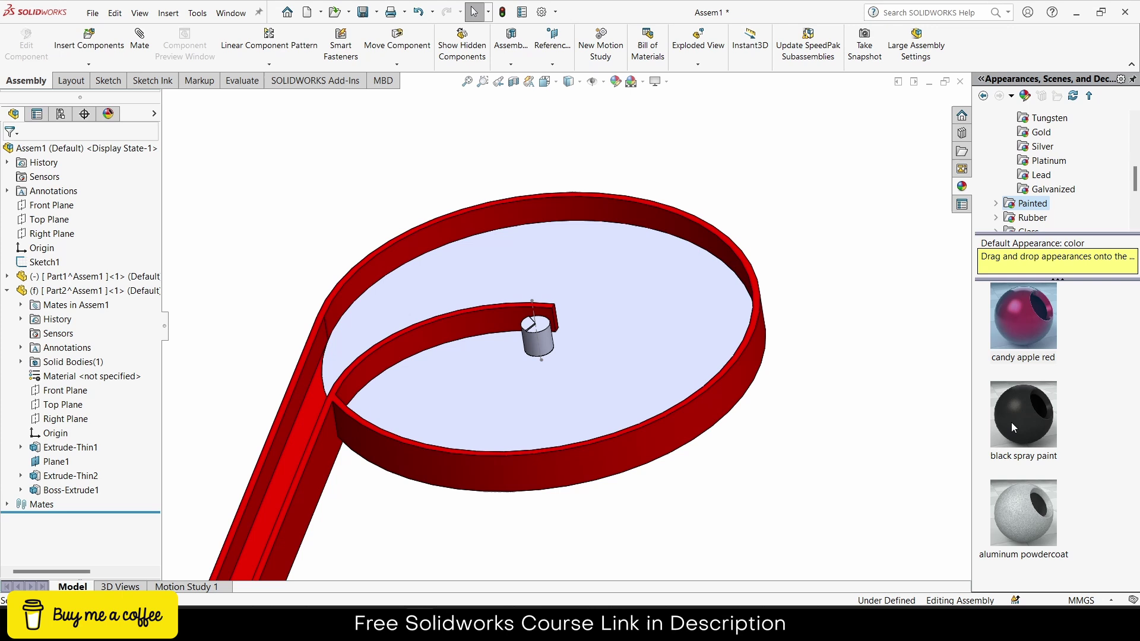
- Apply the polished silver metal appearance to the disc body
{"action": "mouse_move", "coordinate": [1017, 419]}
{"action": "left_mouse_down"}
{"action": "mouse_move", "coordinate": [687, 299]}
{"action": "mouse_move", "coordinate": [1029, 423]}
{"action": "left_mouse_up"}
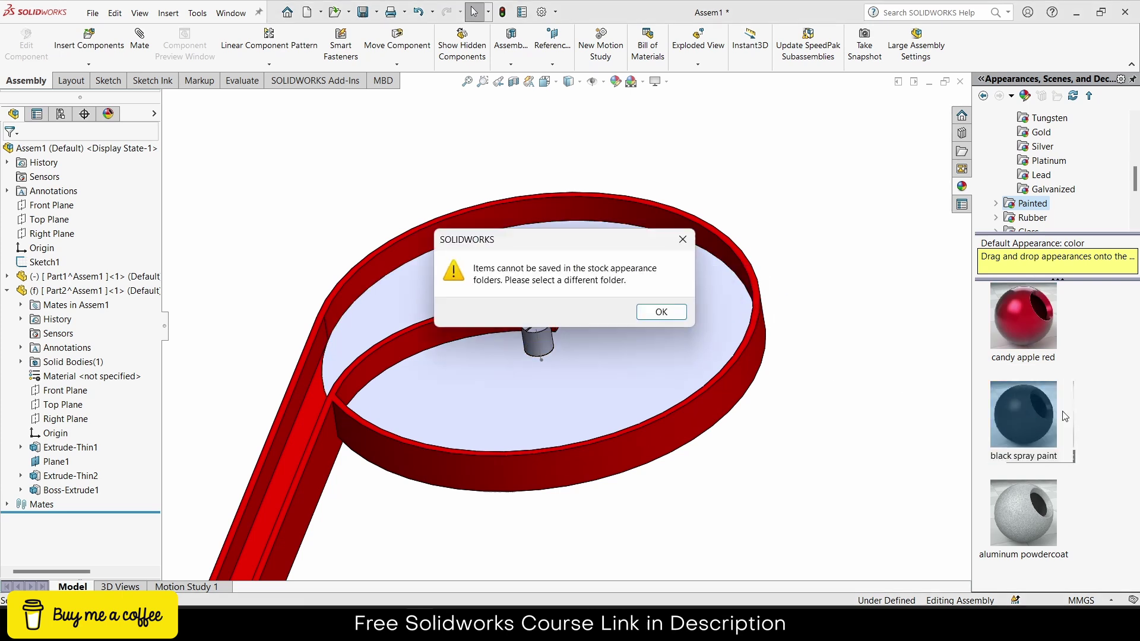
{"action": "left_click", "coordinate": [682, 239]}
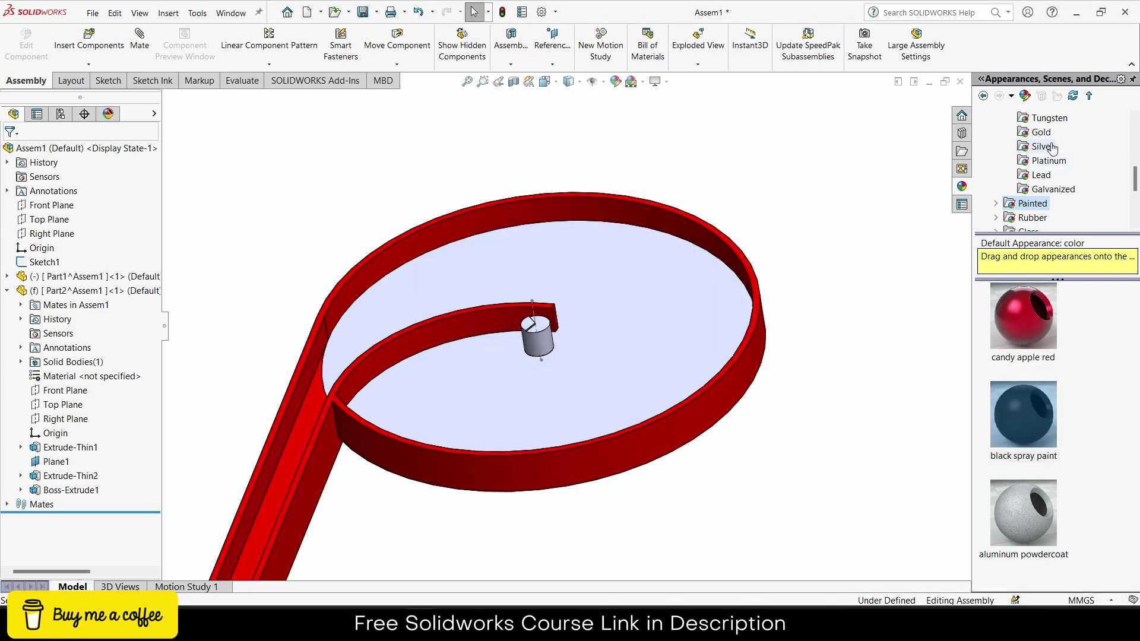
{"action": "left_click", "coordinate": [1049, 146]}
{"action": "left_click_drag", "start_coordinate": [1030, 320], "coordinate": [663, 293]}
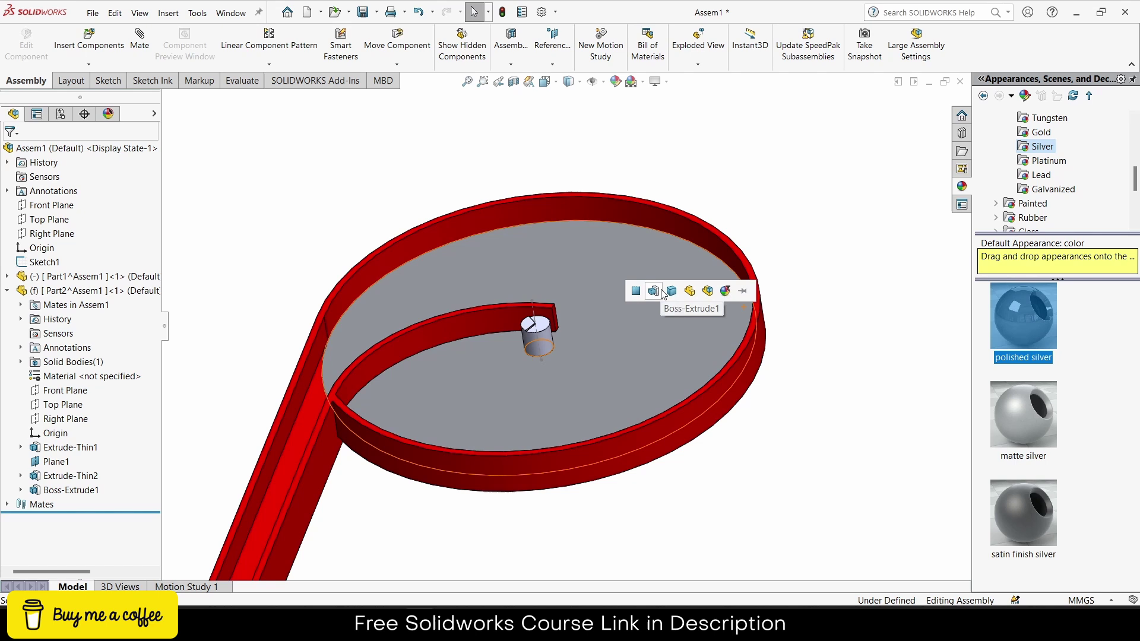
{"action": "left_click", "coordinate": [671, 291]}
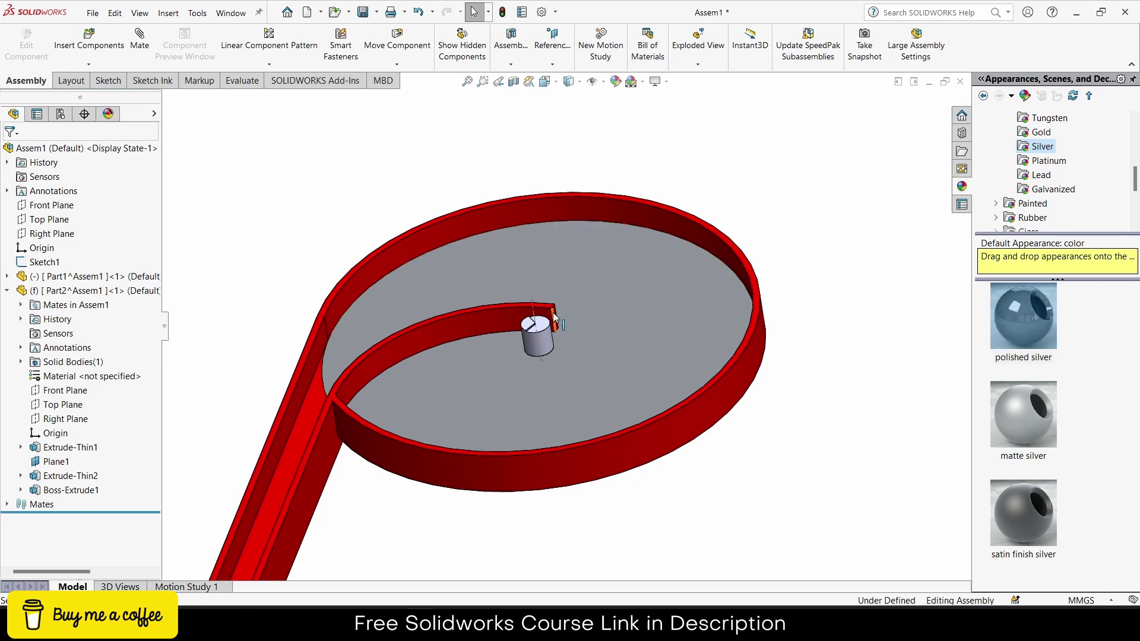
- Measure the distance between the two inner side wall faces of the strip's straight channel
{"action": "middle_click_drag", "start_coordinate": [553, 312], "coordinate": [534, 412]}
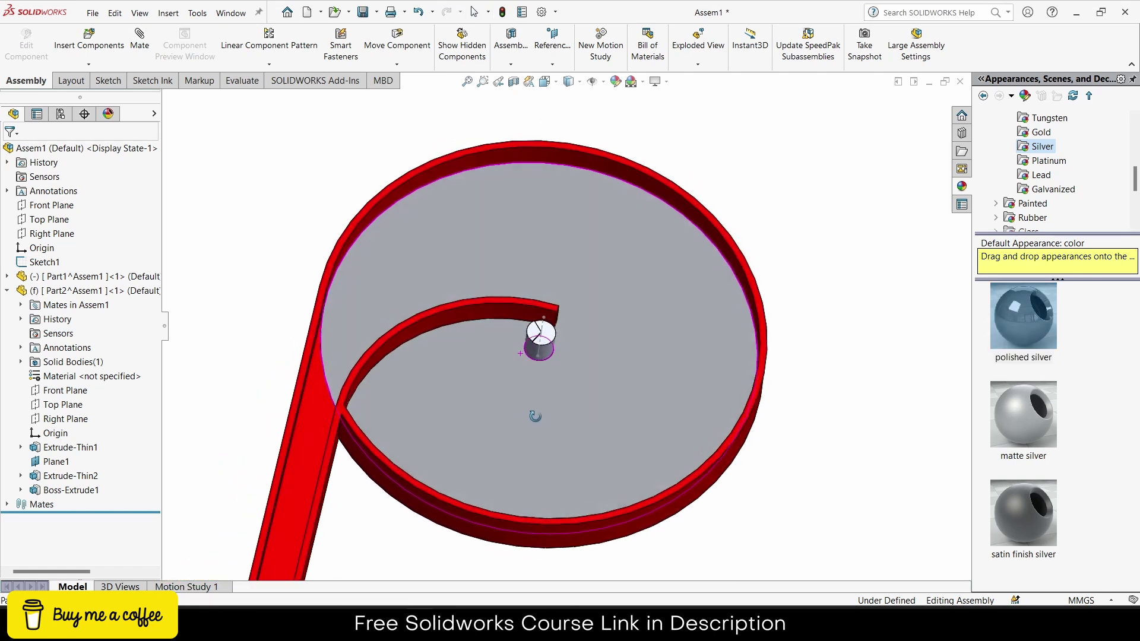
{"action": "scroll", "coordinate": [351, 399], "scroll_direction": "up", "scroll_amount": 3}
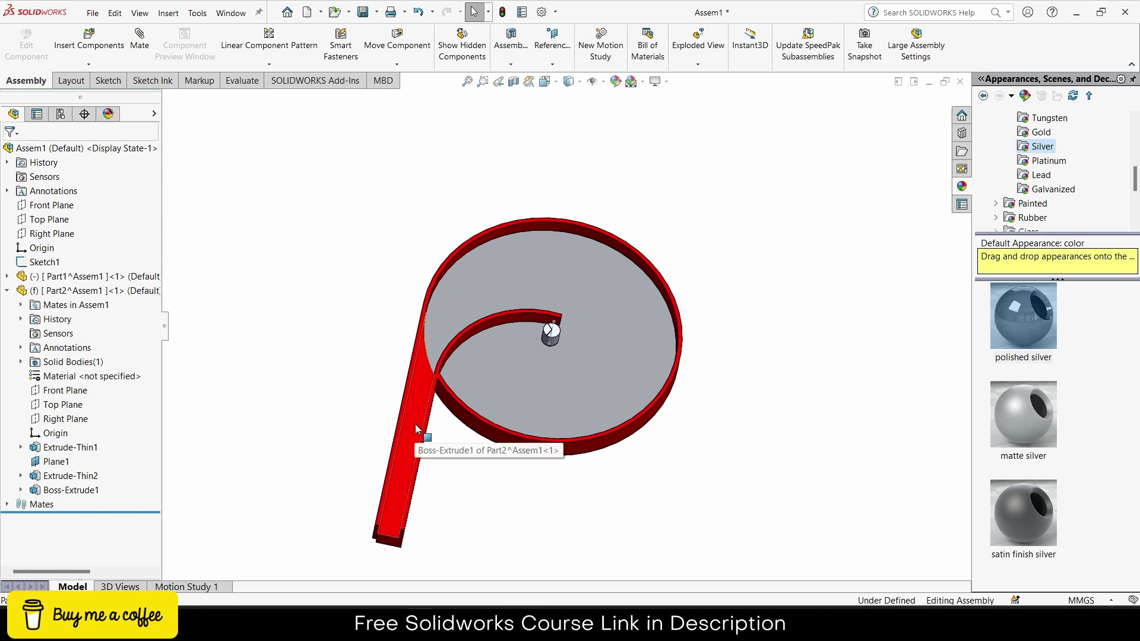
{"action": "middle_click_drag", "start_coordinate": [415, 441], "coordinate": [389, 488]}
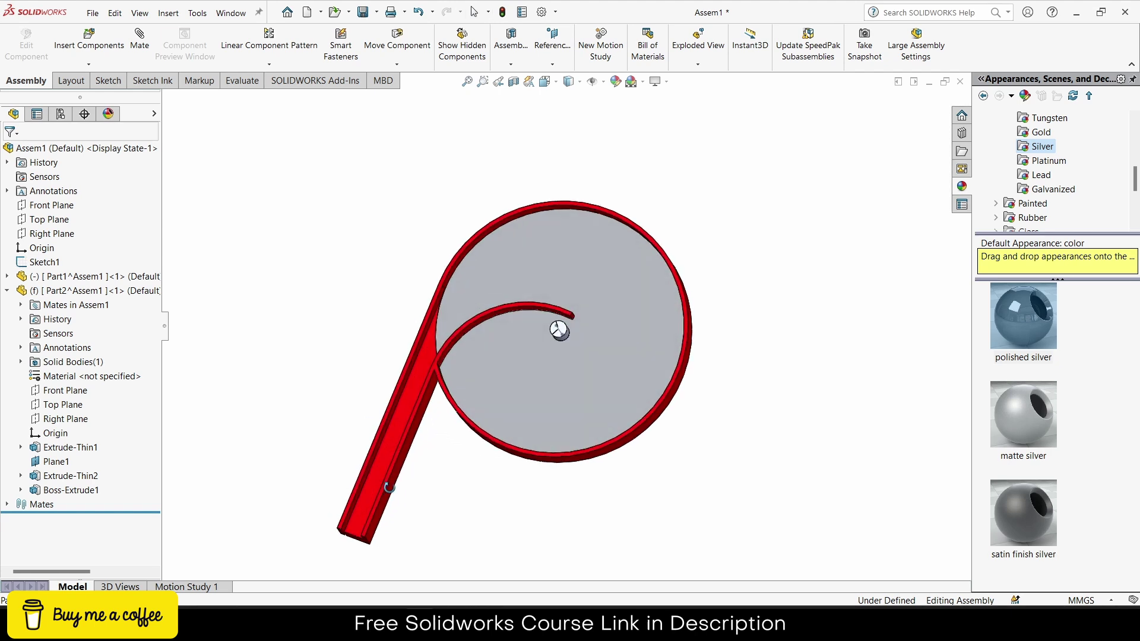
{"action": "left_click", "coordinate": [222, 83]}
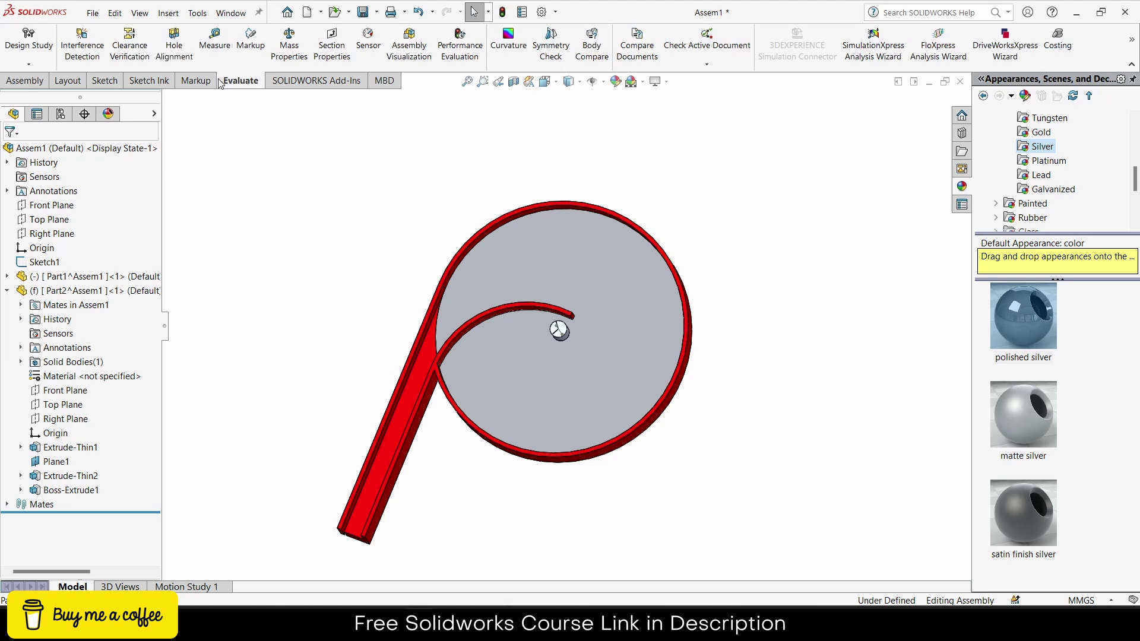
{"action": "left_click", "coordinate": [214, 42]}
{"action": "scroll", "coordinate": [427, 382], "scroll_direction": "down", "scroll_amount": 6}
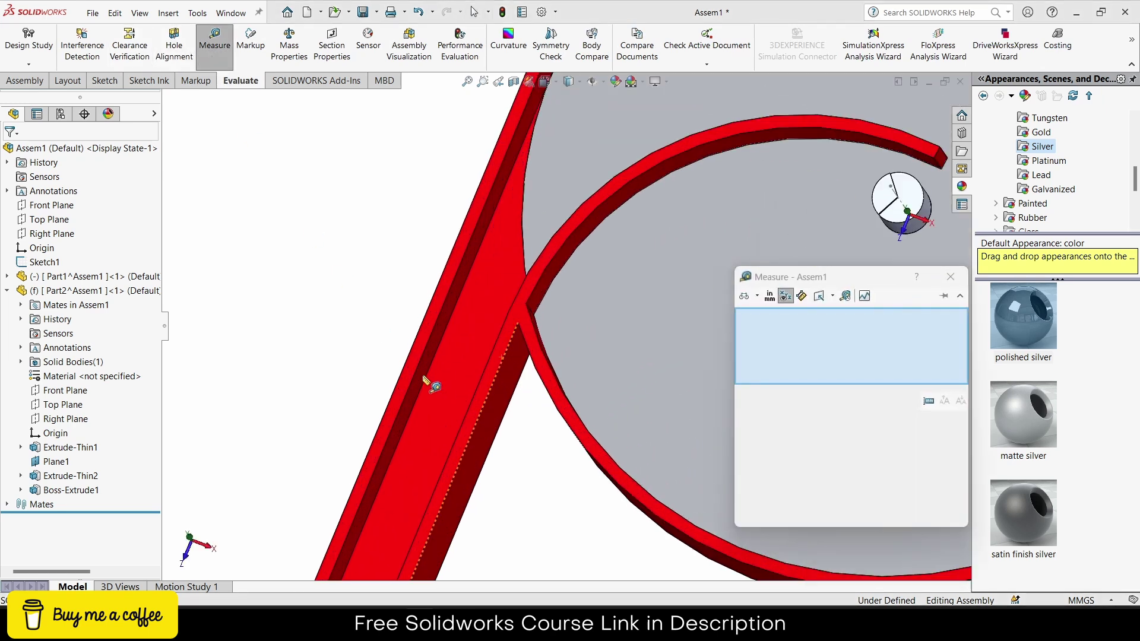
{"action": "left_click", "coordinate": [416, 371]}
{"action": "middle_click_drag", "start_coordinate": [415, 371], "coordinate": [471, 404]}
{"action": "left_click", "coordinate": [477, 377]}
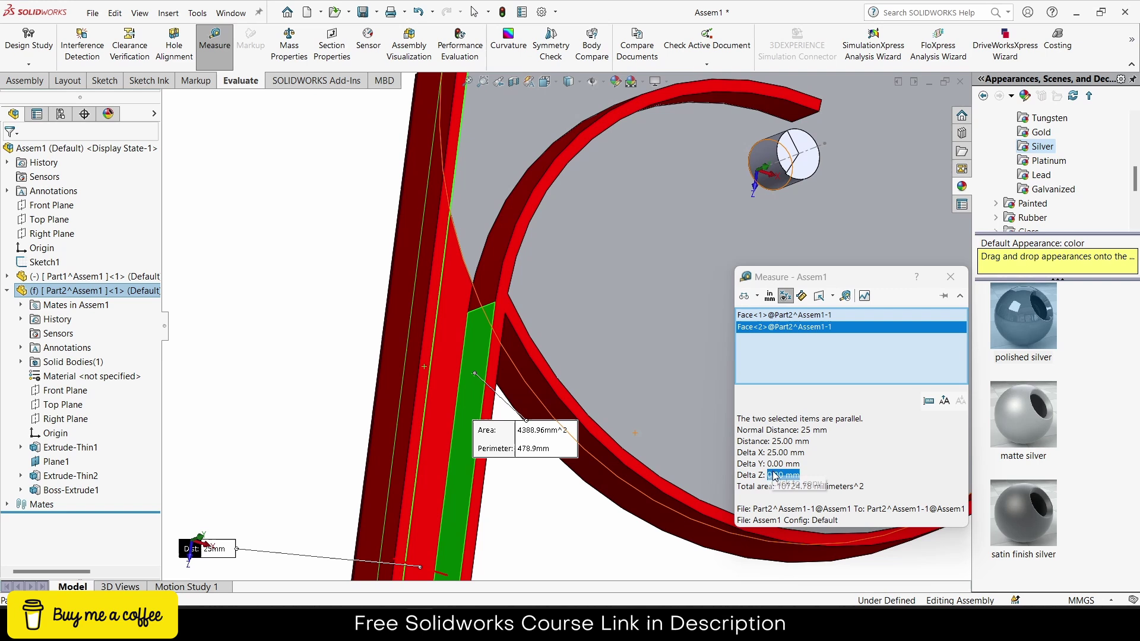
{"action": "left_click", "coordinate": [950, 277]}
- Insert a new in-context part into the assembly, with its first sketch on the assembly's Top Plane
{"action": "scroll", "coordinate": [732, 336], "scroll_direction": "up", "scroll_amount": 5}
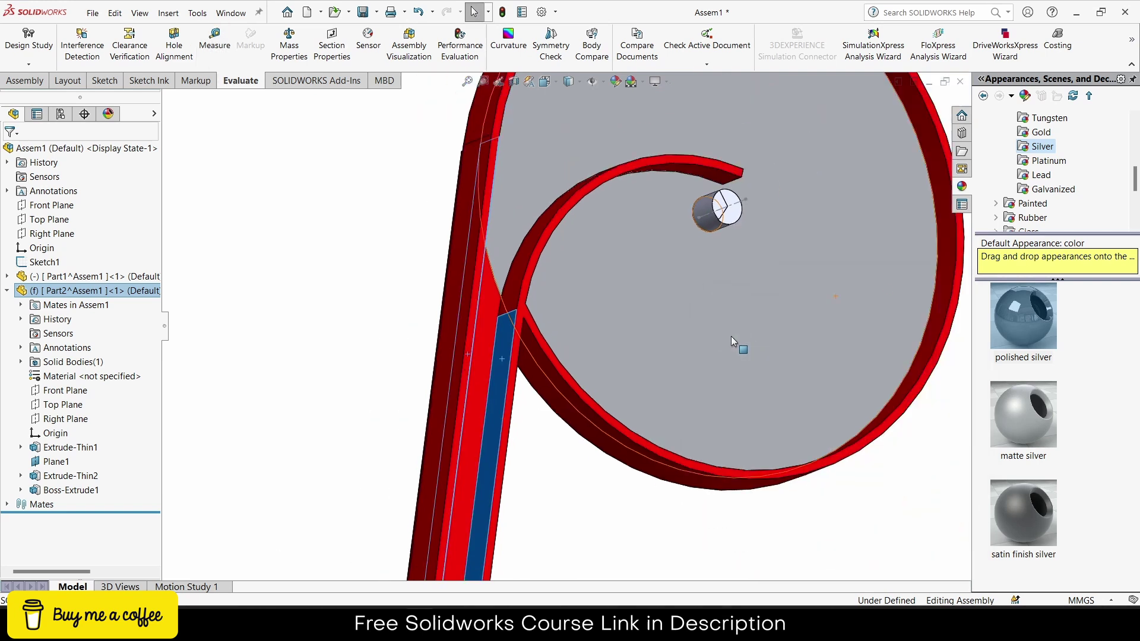
{"action": "middle_click_drag", "start_coordinate": [584, 262], "coordinate": [357, 172]}
{"action": "left_click", "coordinate": [318, 159]}
{"action": "left_click", "coordinate": [39, 87]}
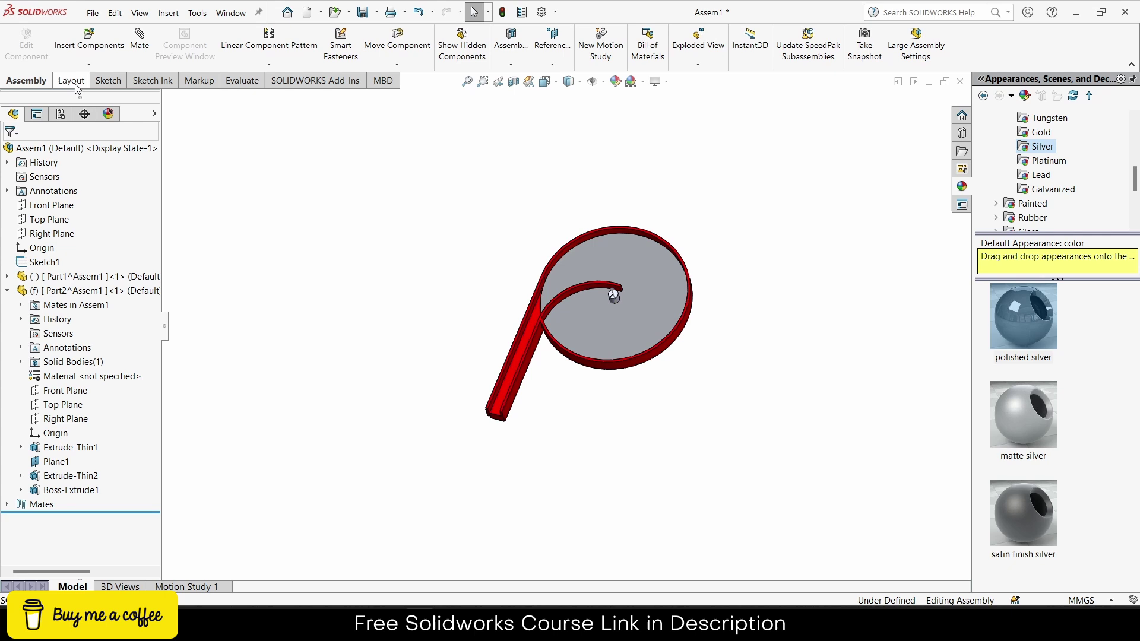
{"action": "left_click", "coordinate": [89, 64]}
{"action": "left_click", "coordinate": [90, 93]}
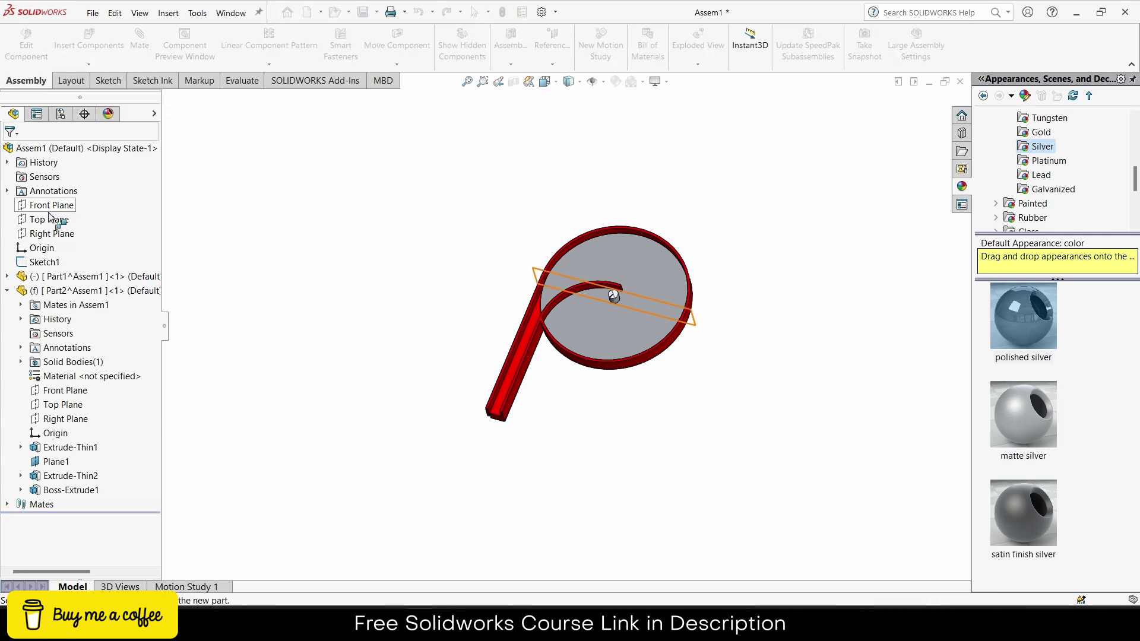
{"action": "left_click", "coordinate": [48, 220]}
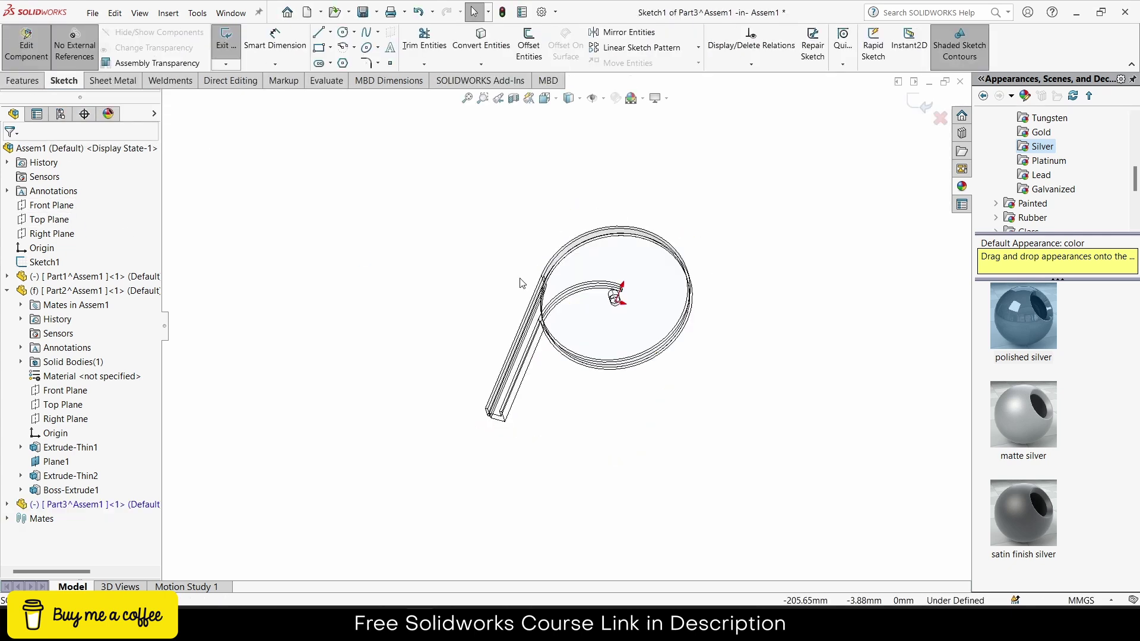
- Sketch a circle centred on the origin around the disc's boss and dimension its diameter as 24 mm
{"action": "left_click", "coordinate": [343, 34]}
{"action": "scroll", "coordinate": [615, 313], "scroll_direction": "down", "scroll_amount": 5}
{"action": "left_click", "coordinate": [558, 331]}
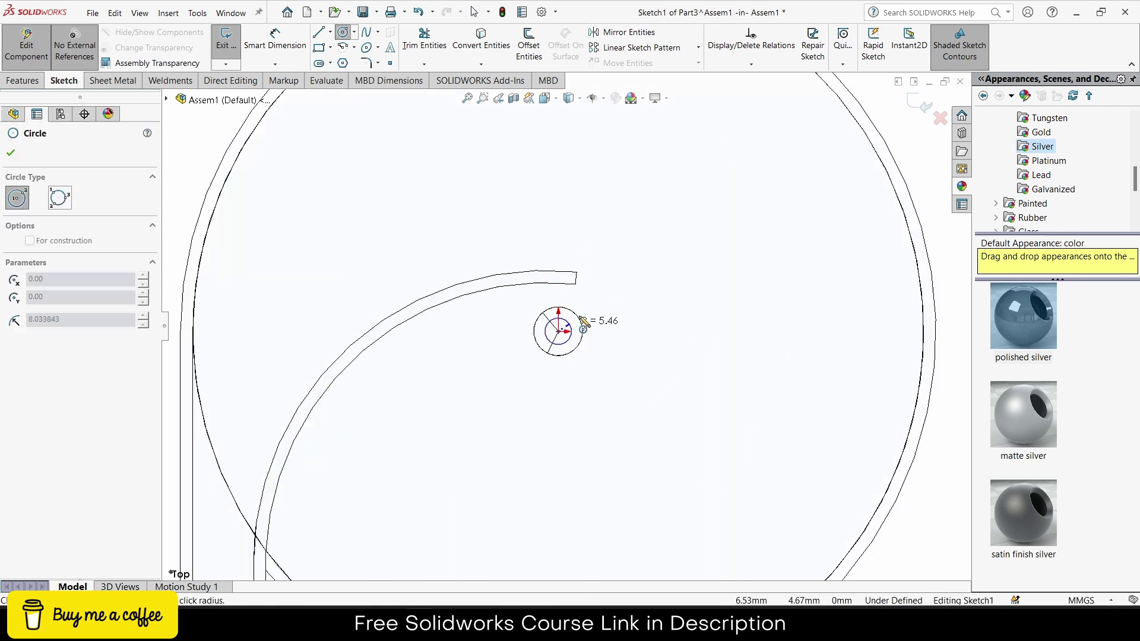
{"action": "left_click", "coordinate": [588, 311]}
{"action": "left_click", "coordinate": [274, 39]}
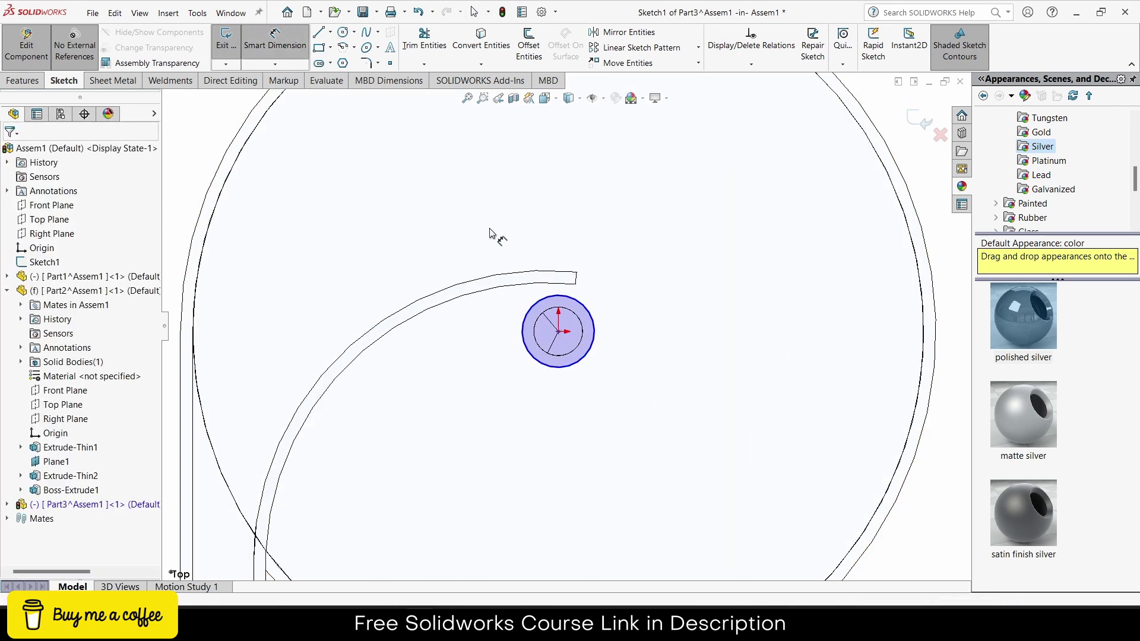
{"action": "left_click", "coordinate": [584, 309]}
{"action": "left_click", "coordinate": [610, 275]}
{"action": "type", "text": "24"}
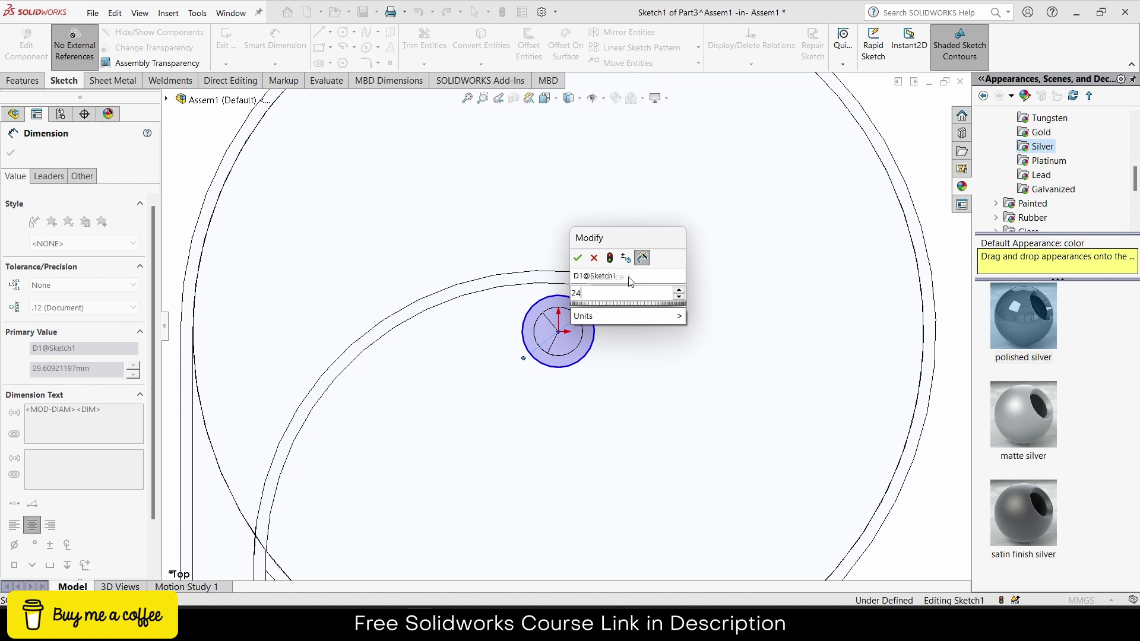
{"action": "key", "text": "Return"}
- Extrude the circle as a 20 mm blind boss and return to editing the assembly
{"action": "left_click", "coordinate": [22, 82]}
{"action": "left_click", "coordinate": [232, 44]}
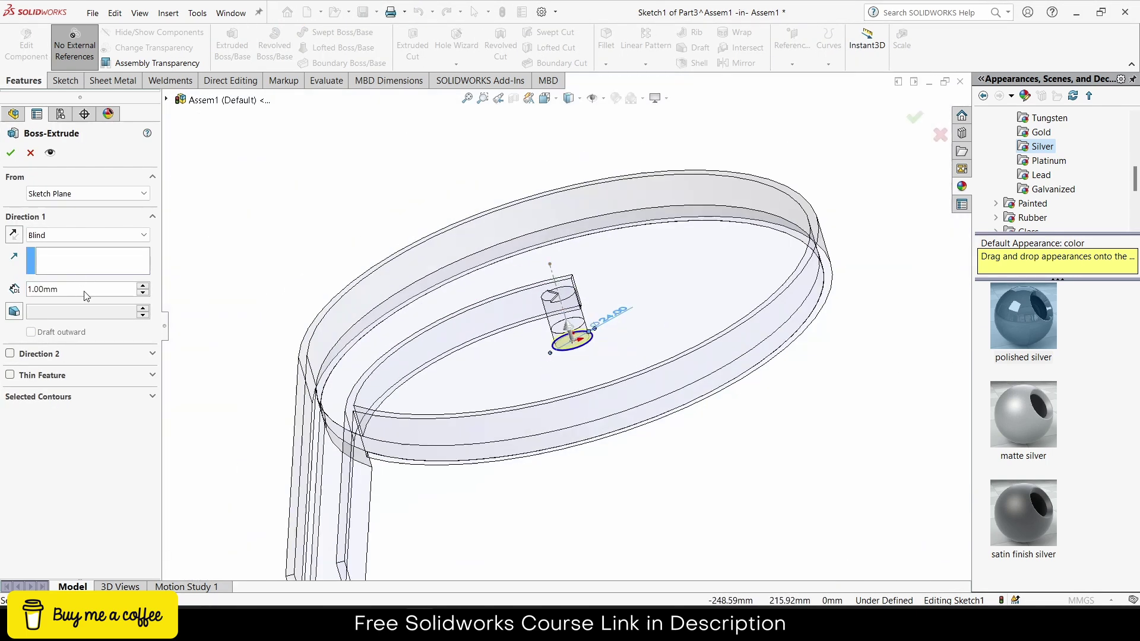
{"action": "type", "text": "4"}
{"action": "key", "text": "Return"}
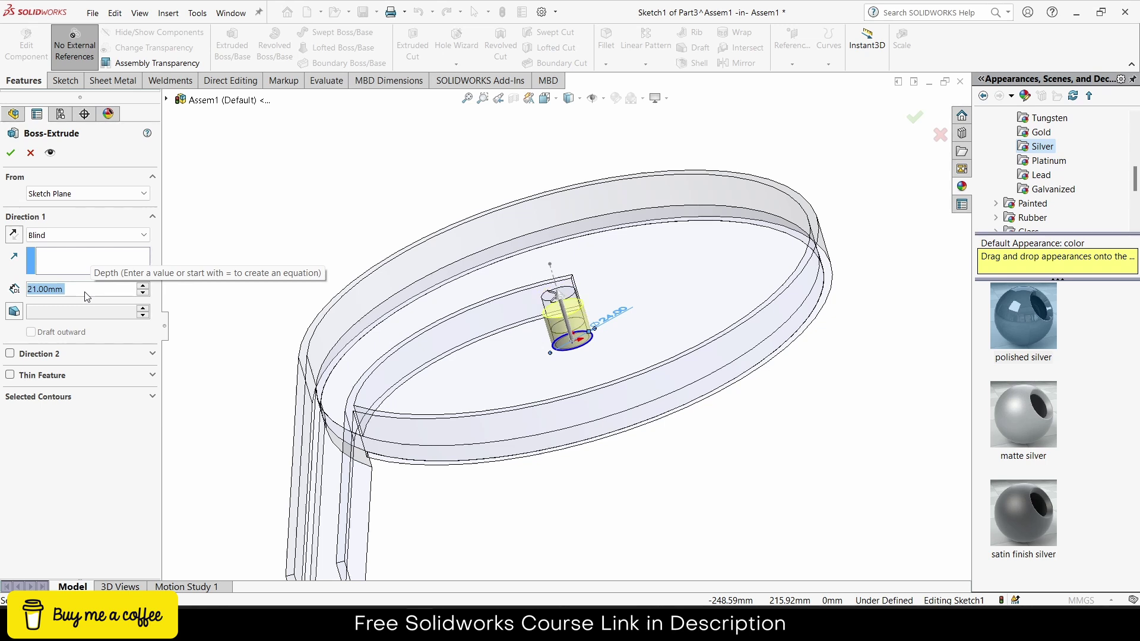
{"action": "type", "text": "20"}
{"action": "key", "text": "Return"}
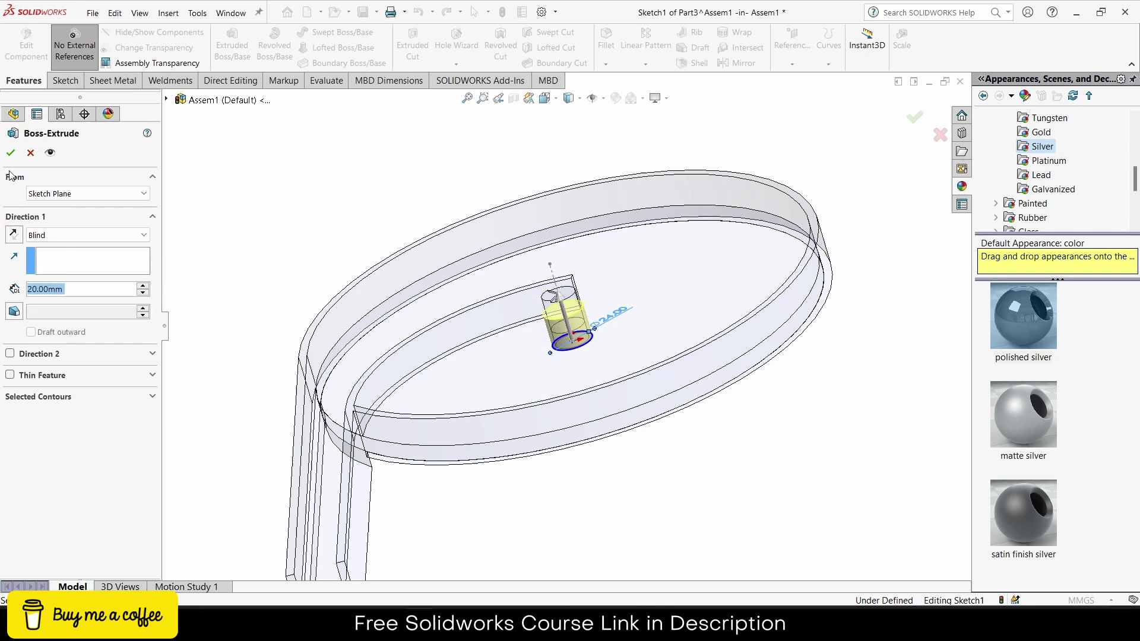
{"action": "left_click", "coordinate": [11, 153]}
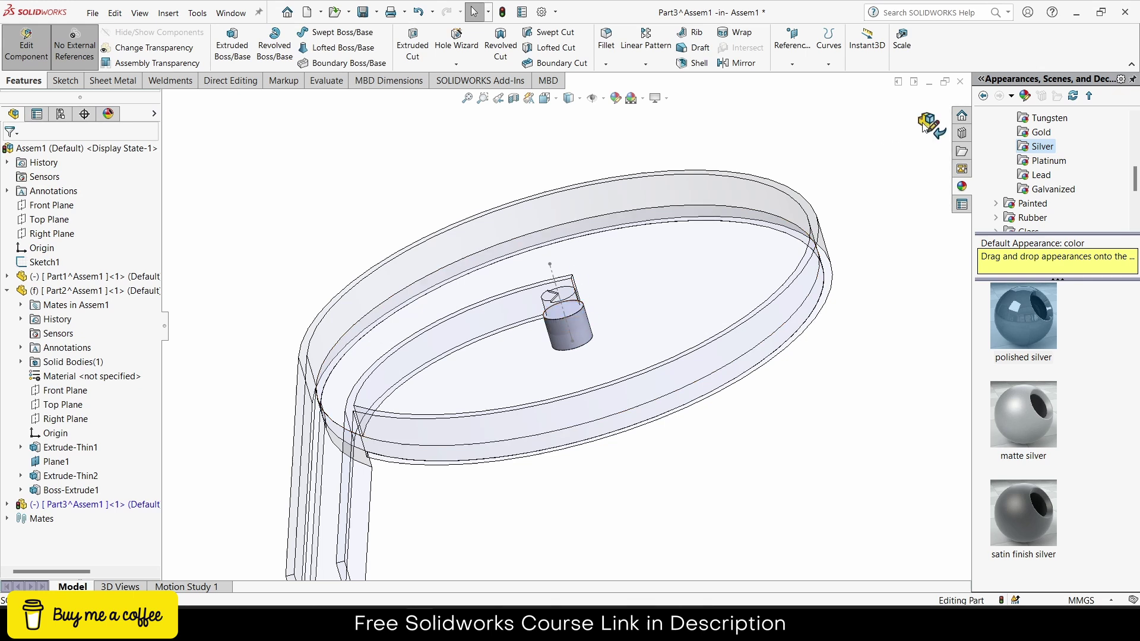
{"action": "left_click", "coordinate": [928, 124]}
- Move the new cylinder off the central boss to a free position above the strip ring
{"action": "left_click_drag", "start_coordinate": [573, 306], "coordinate": [617, 248]}
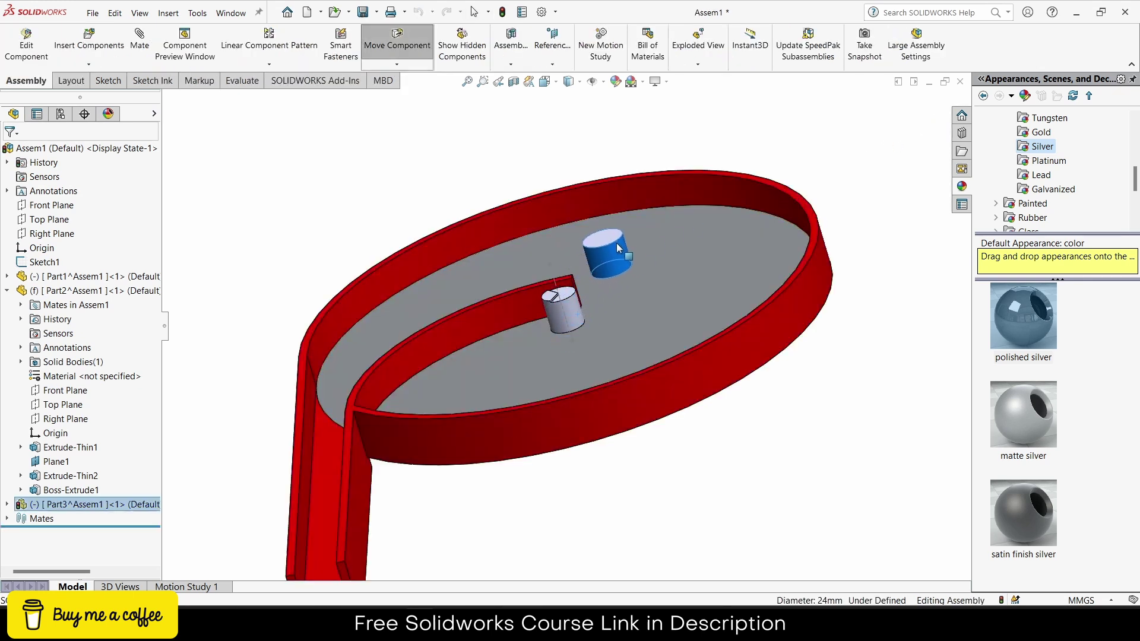
{"action": "key", "text": "Escape"}
{"action": "middle_click_drag", "start_coordinate": [635, 271], "coordinate": [668, 226]}
{"action": "left_click_drag", "start_coordinate": [676, 224], "coordinate": [647, 134]}
{"action": "left_click", "coordinate": [707, 136]}
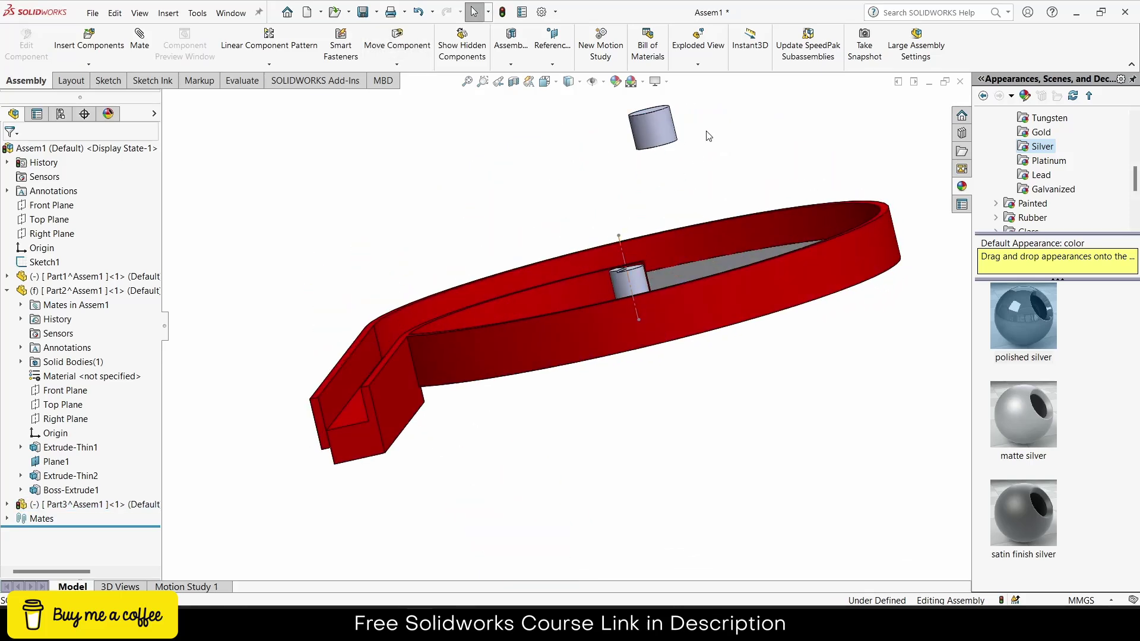
{"action": "middle_click_drag", "start_coordinate": [708, 136], "coordinate": [675, 109]}
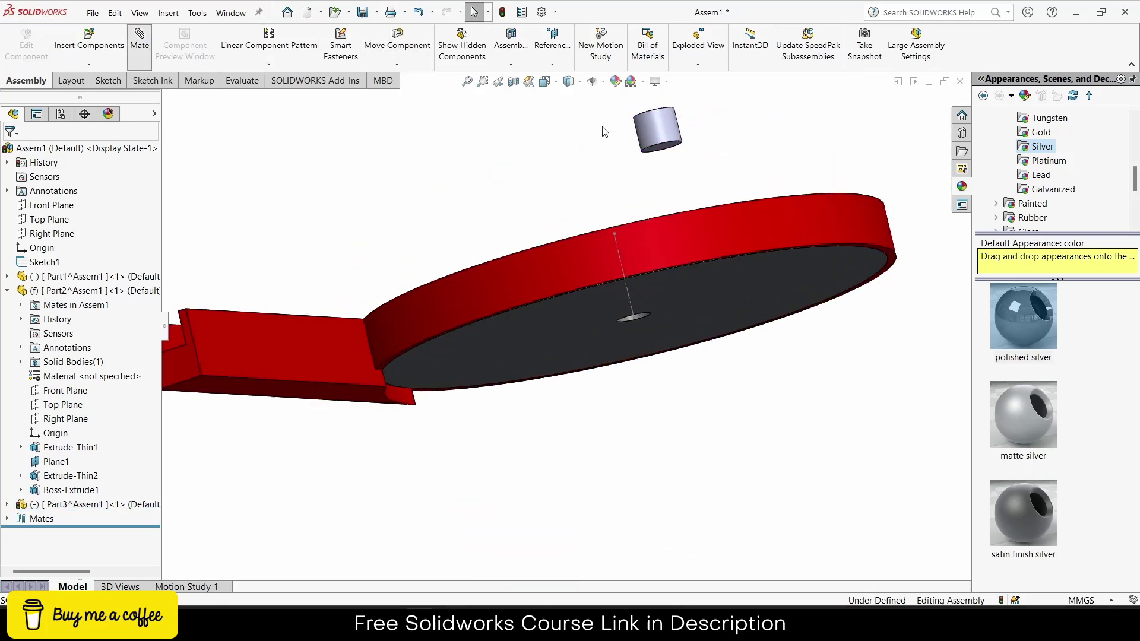
- Mate the cylinder's bottom circular edge coincident with the disc's top face
{"action": "left_click", "coordinate": [139, 38]}
{"action": "left_click", "coordinate": [657, 150]}
{"action": "middle_click_drag", "start_coordinate": [658, 149], "coordinate": [726, 294]}
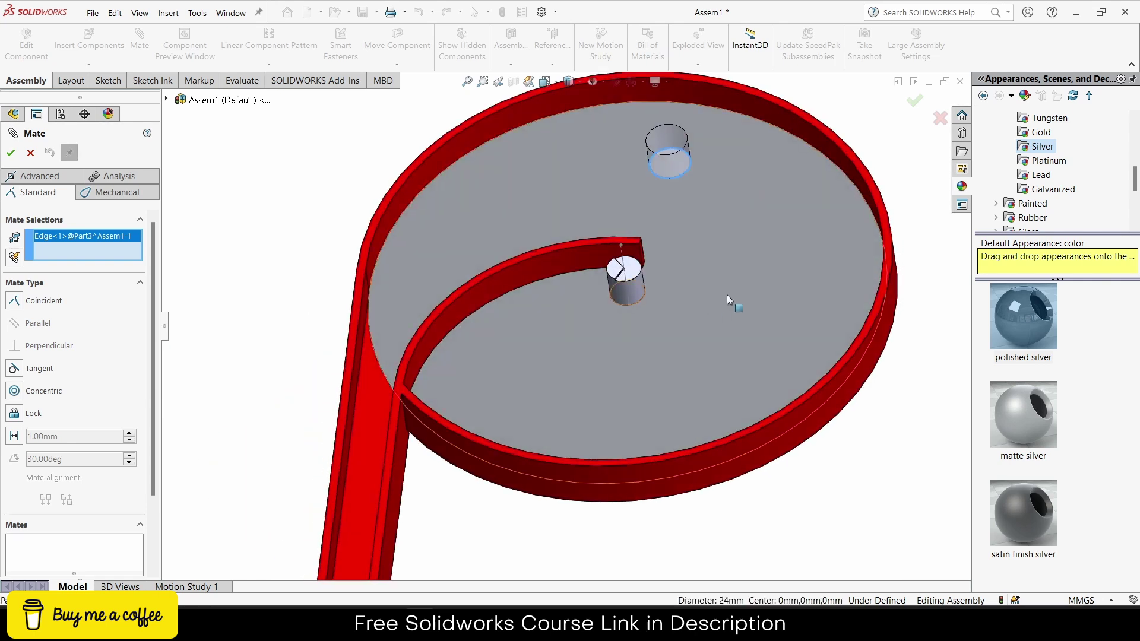
{"action": "left_click", "coordinate": [726, 295]}
{"action": "left_click", "coordinate": [820, 297]}
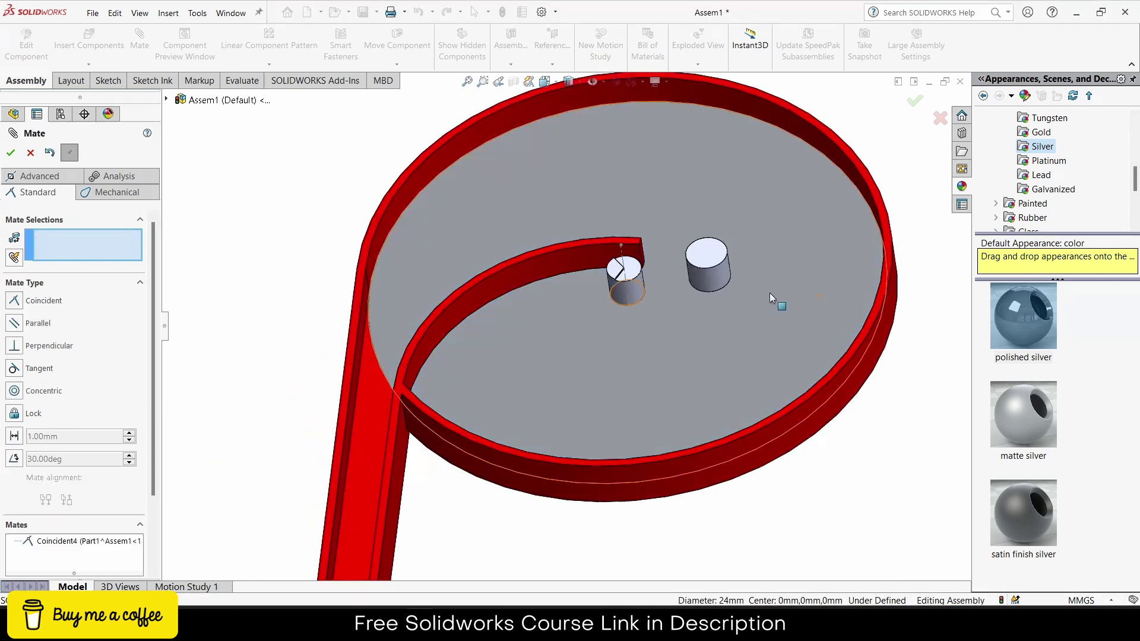
{"action": "left_click", "coordinate": [30, 153]}
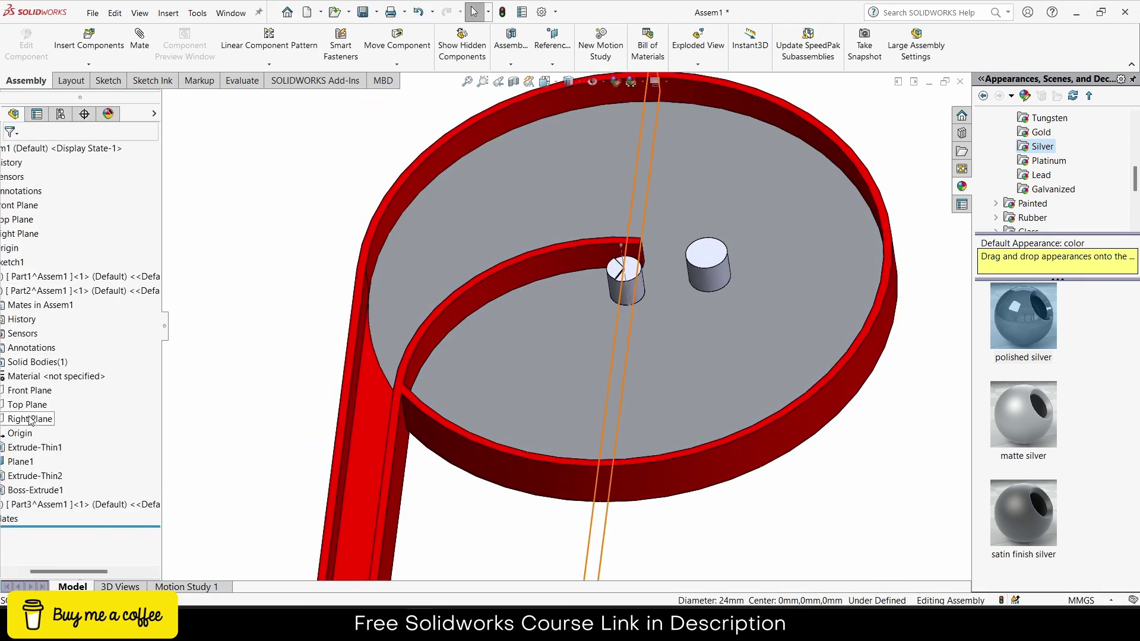
- Delete the coincident mate between the cylinder and the disc
{"action": "left_click", "coordinate": [7, 519]}
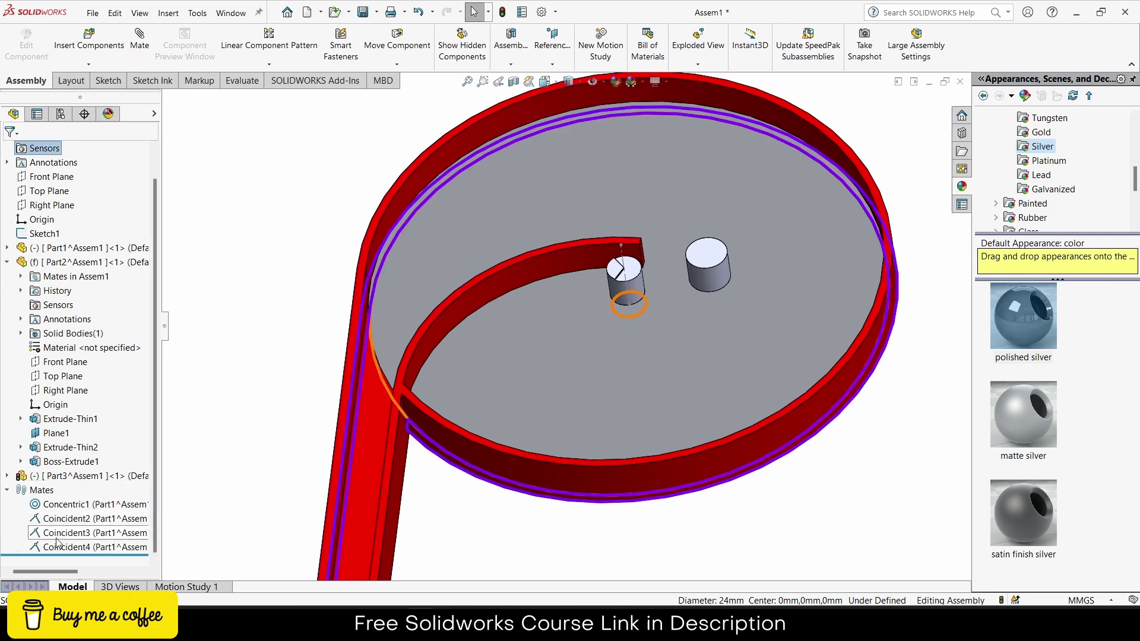
{"action": "right_click", "coordinate": [65, 549]}
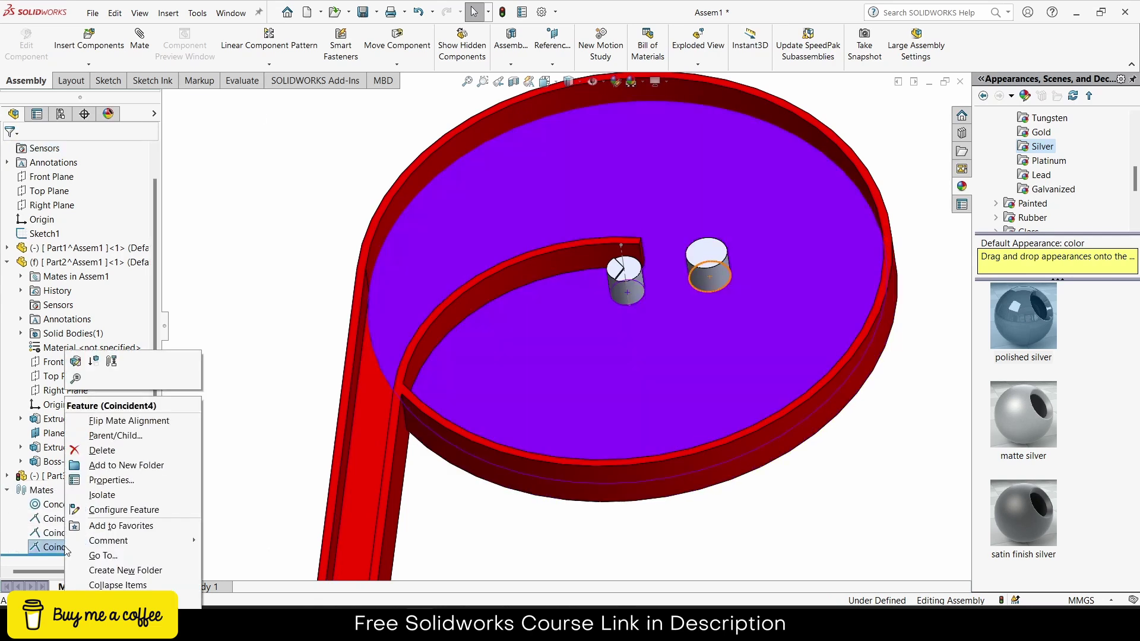
{"action": "left_click", "coordinate": [102, 450]}
{"action": "left_click", "coordinate": [677, 235]}
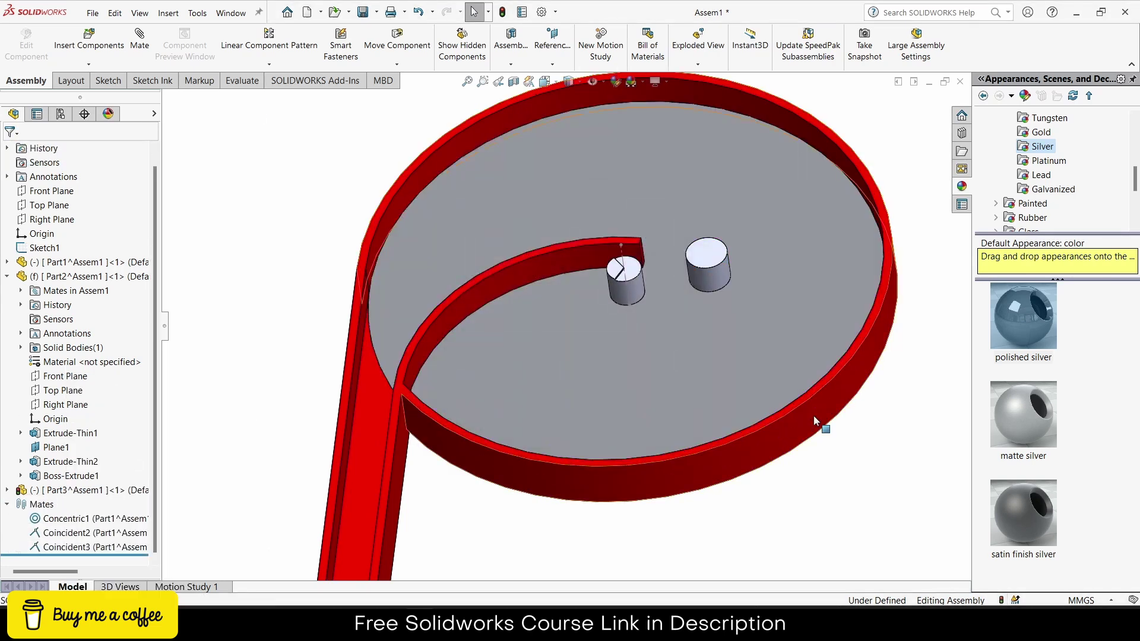
- Apply the polished gold metal appearance to the body of the free cylinder on the disc
{"action": "scroll", "coordinate": [1066, 156], "scroll_direction": "up", "scroll_amount": 4}
{"action": "left_click", "coordinate": [1027, 147]}
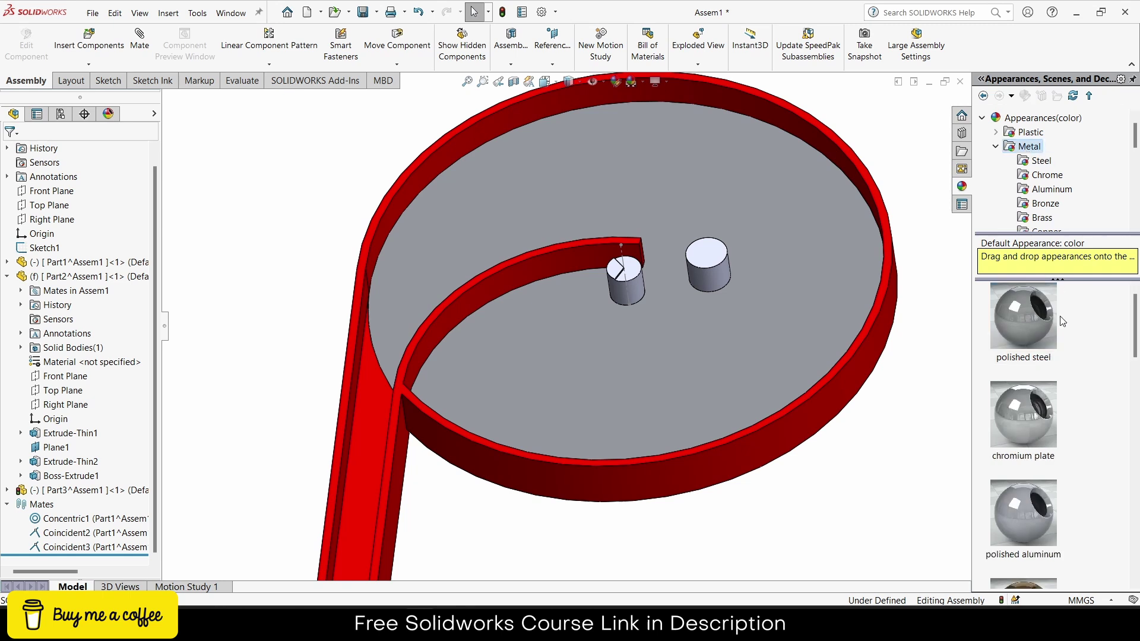
{"action": "scroll", "coordinate": [1063, 357], "scroll_direction": "down", "scroll_amount": 3}
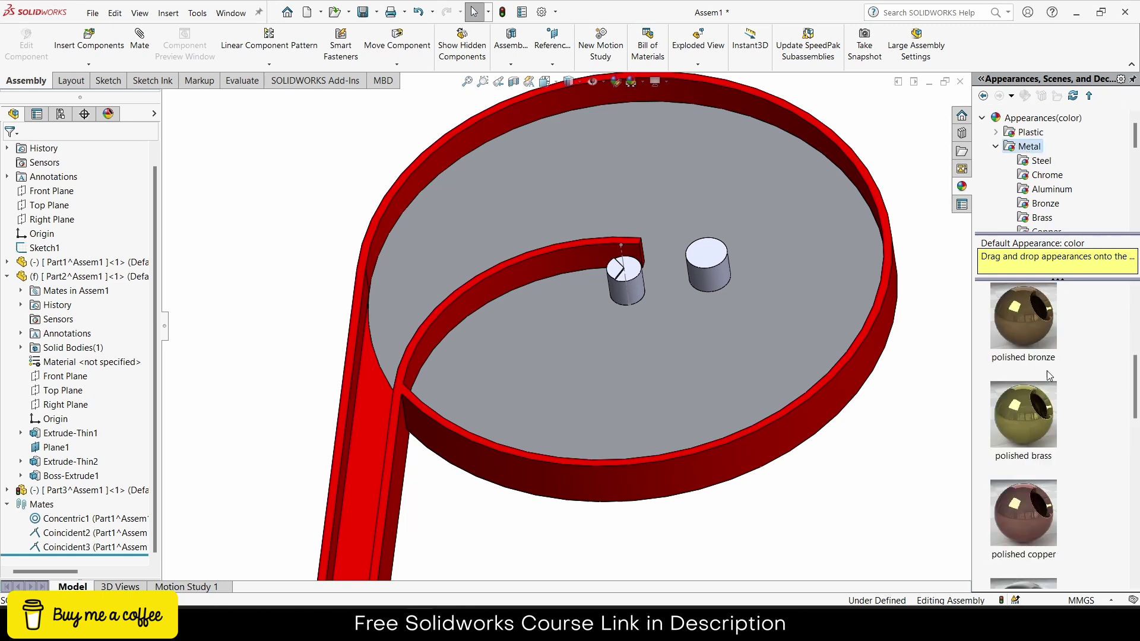
{"action": "left_click_drag", "start_coordinate": [1030, 416], "coordinate": [1071, 391]}
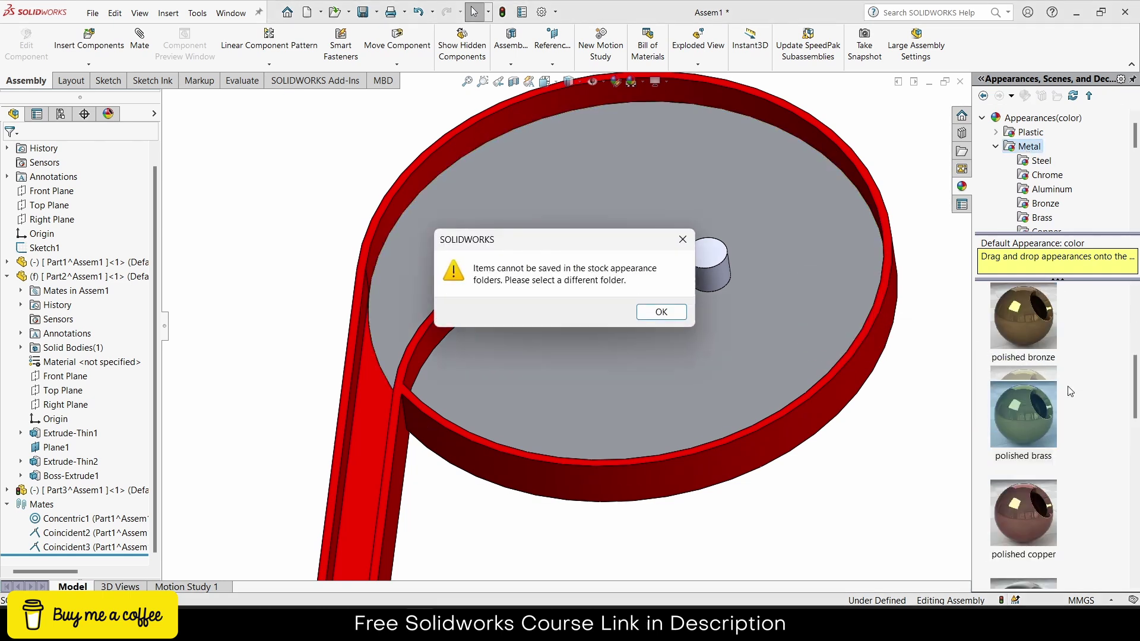
{"action": "left_click", "coordinate": [681, 245]}
{"action": "scroll", "coordinate": [1086, 382], "scroll_direction": "up", "scroll_amount": 3}
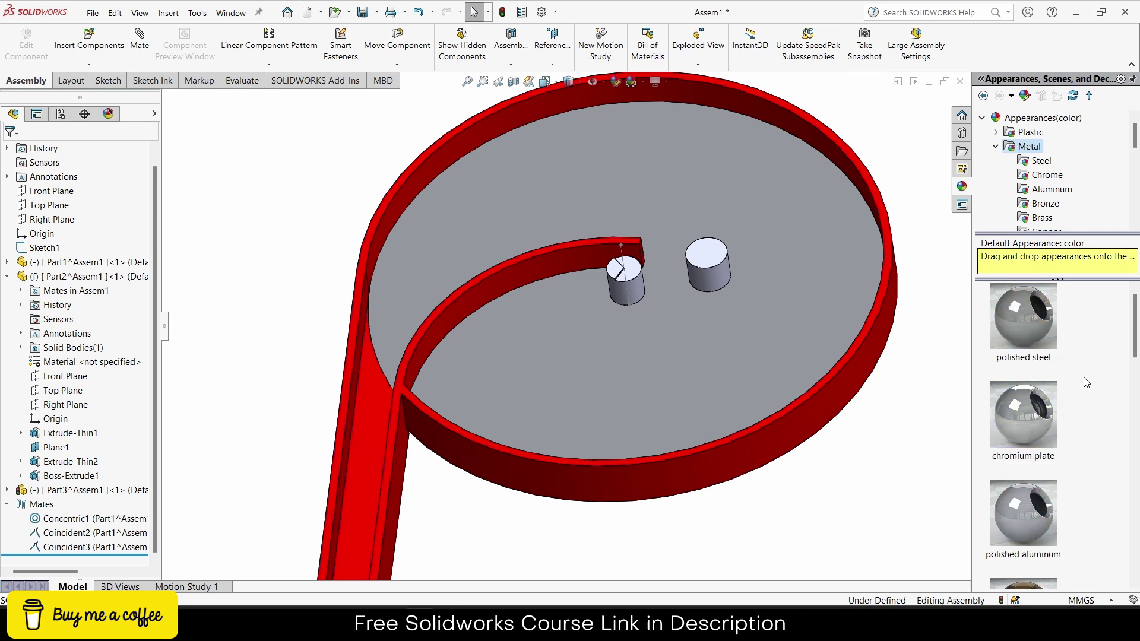
{"action": "scroll", "coordinate": [1086, 382], "scroll_direction": "down", "scroll_amount": 5}
{"action": "scroll", "coordinate": [1088, 385], "scroll_direction": "up", "scroll_amount": 2}
{"action": "left_click_drag", "start_coordinate": [1024, 463], "coordinate": [712, 255]}
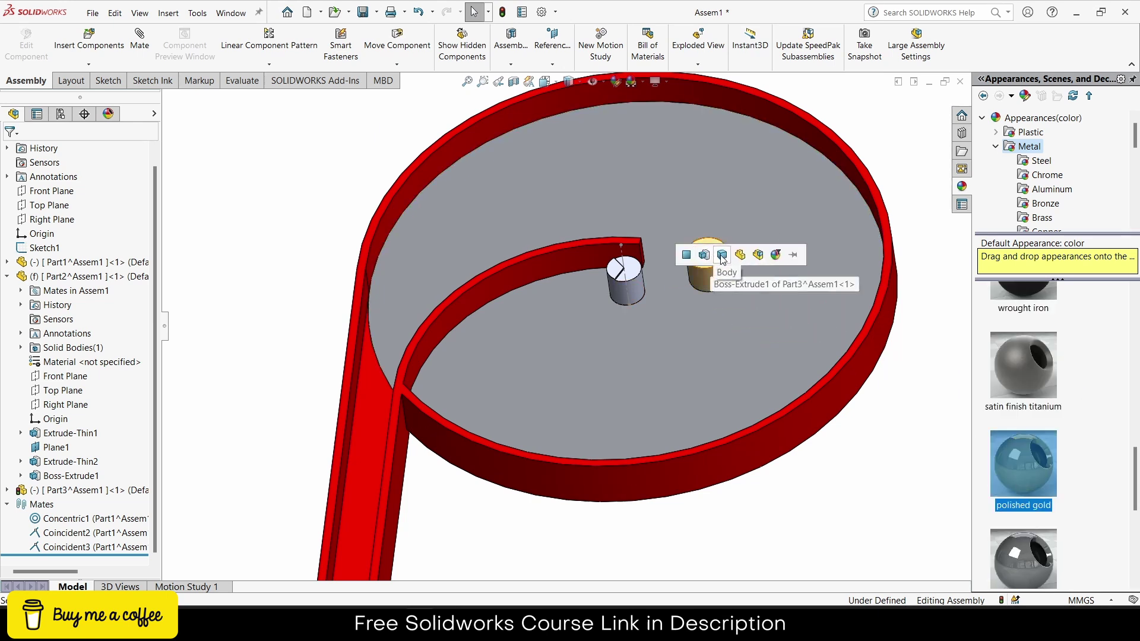
{"action": "left_click", "coordinate": [722, 258]}
{"action": "left_click", "coordinate": [750, 341]}
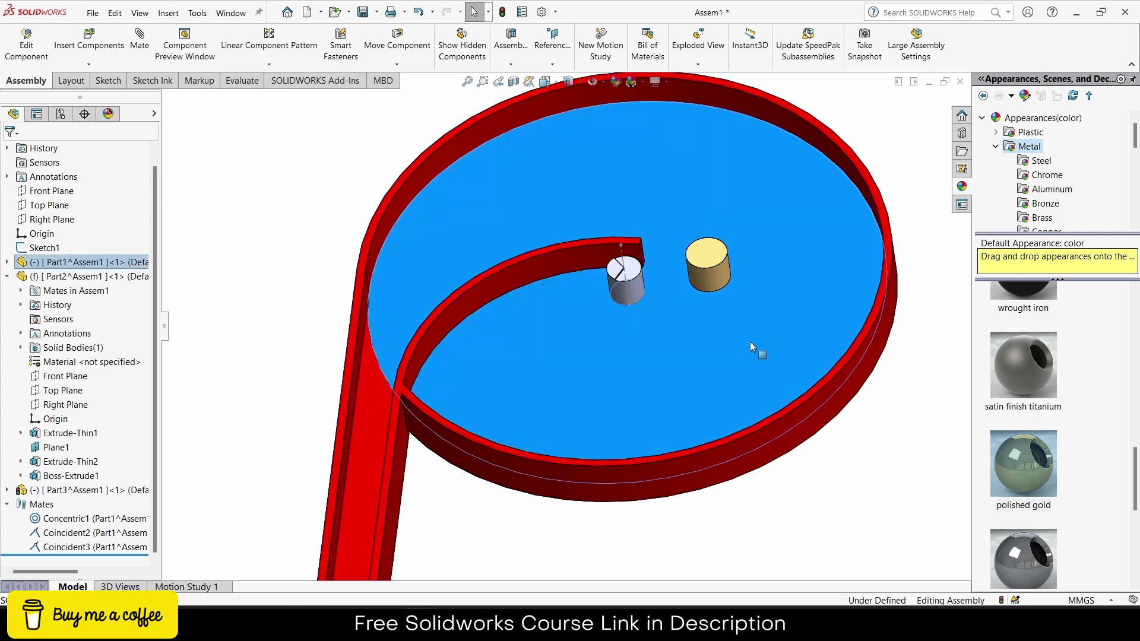
- In the top view, move the gold cylinder across the disc to the area inside the curved inner strip
{"action": "key", "text": "ctrl+5"}
{"action": "left_click", "coordinate": [774, 332]}
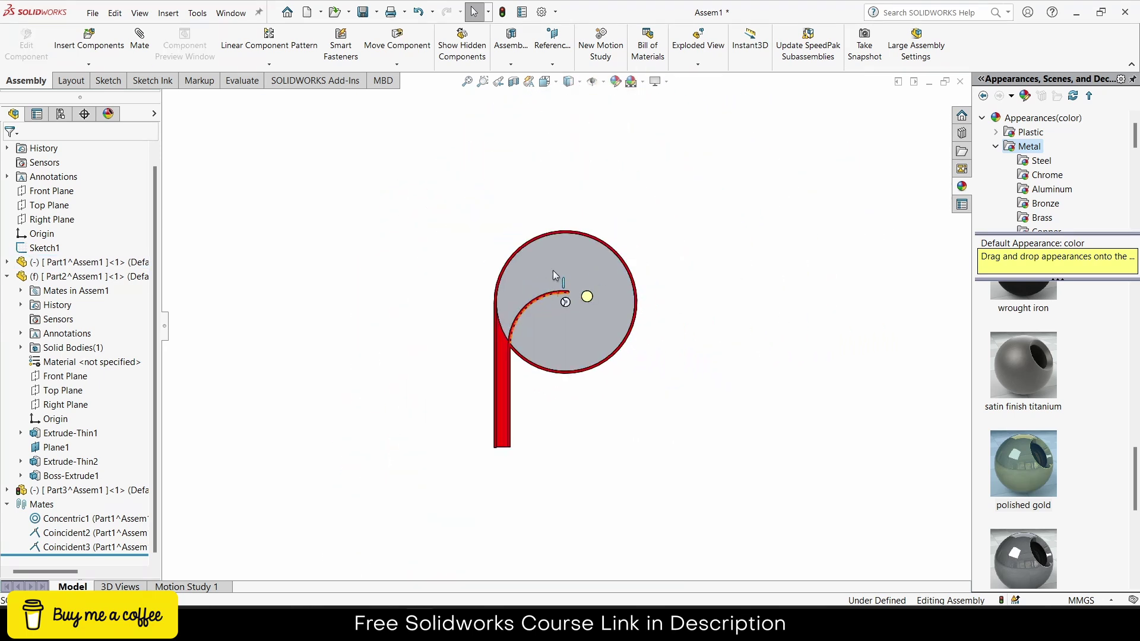
{"action": "scroll", "coordinate": [585, 300], "scroll_direction": "down", "scroll_amount": 5}
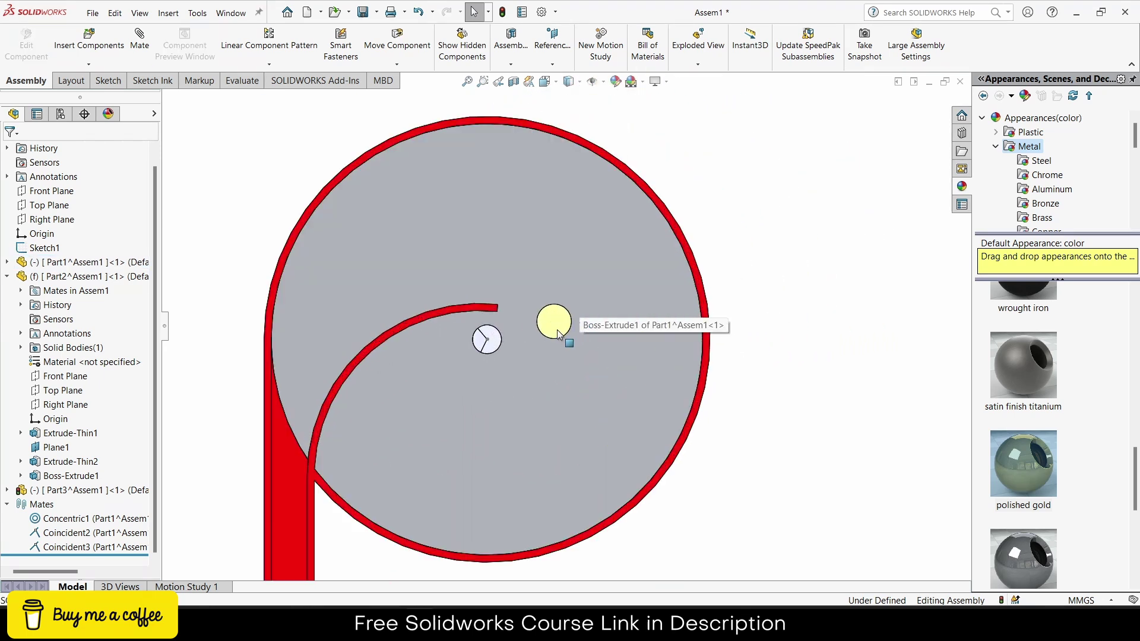
{"action": "left_click", "coordinate": [560, 330]}
{"action": "left_click_drag", "start_coordinate": [560, 330], "coordinate": [525, 410]}
{"action": "left_click_drag", "start_coordinate": [430, 444], "coordinate": [426, 444]}
{"action": "key", "text": "Escape"}
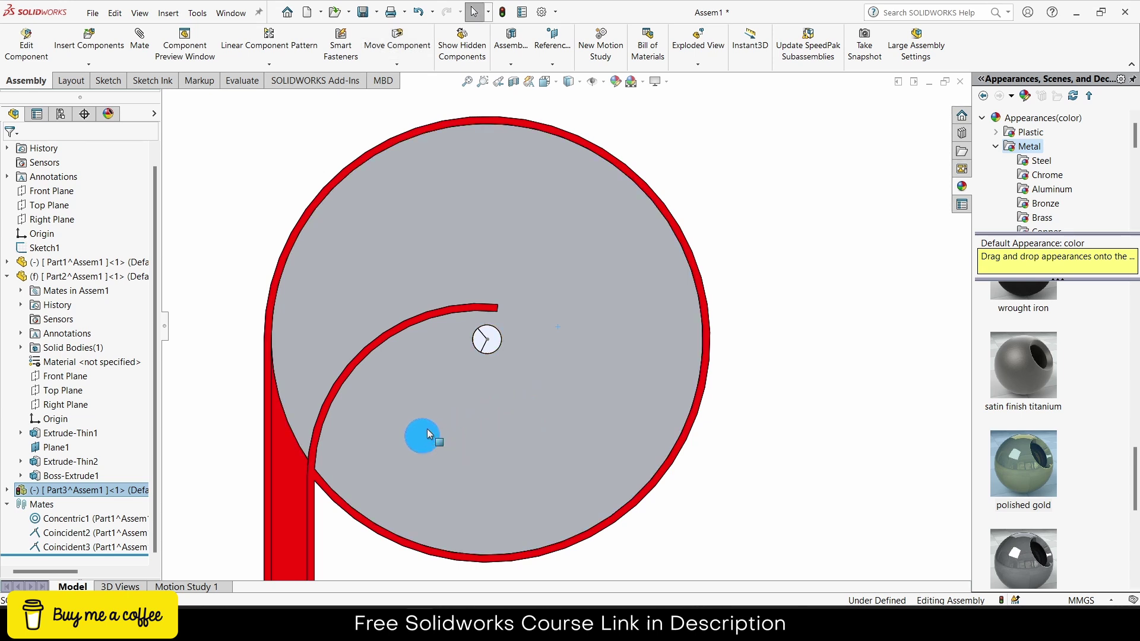
- Make four copies of the gold cylinder, spread freely over the disc around the central boss
{"action": "left_click_drag", "start_coordinate": [428, 433], "coordinate": [505, 415], "text": "ctrl"}
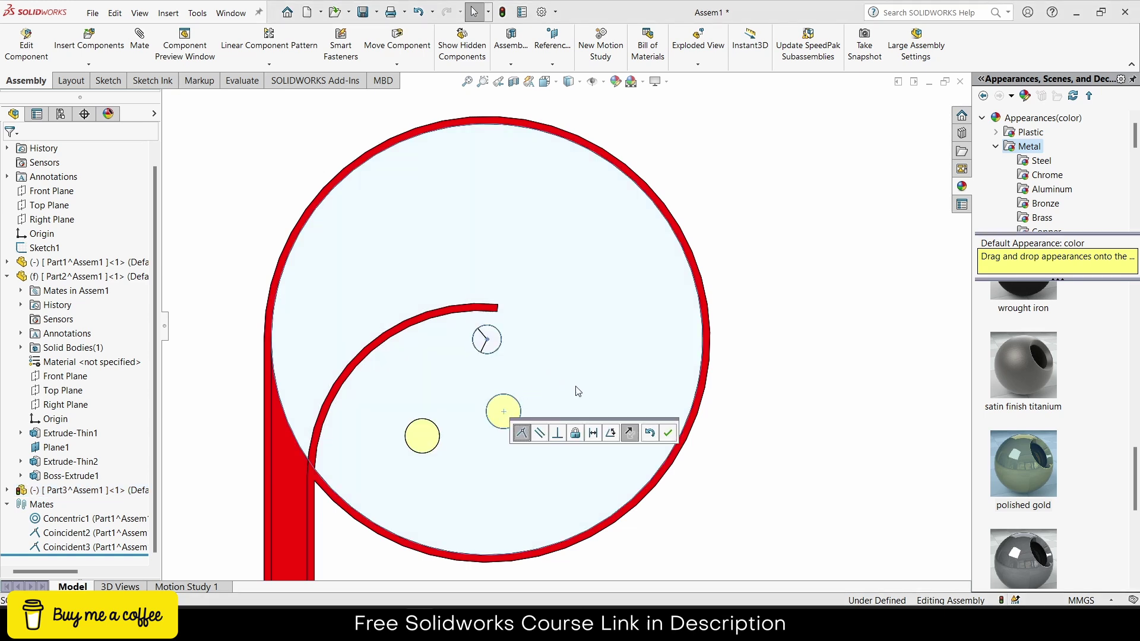
{"action": "left_click", "coordinate": [757, 405]}
{"action": "left_click_drag", "start_coordinate": [501, 409], "coordinate": [446, 383]}
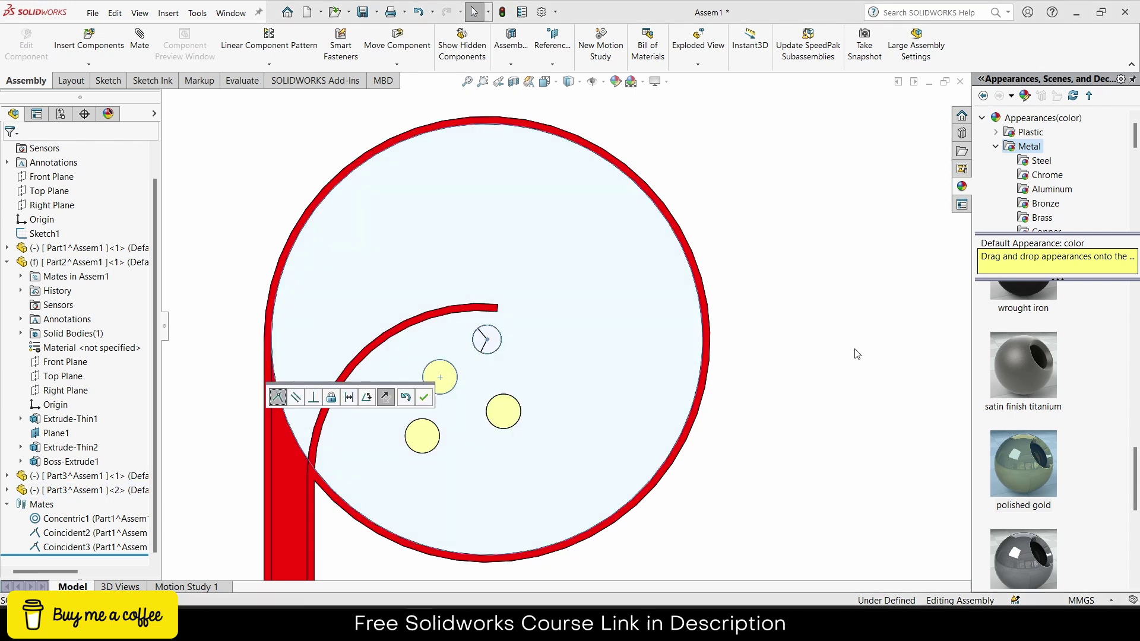
{"action": "left_click", "coordinate": [824, 361]}
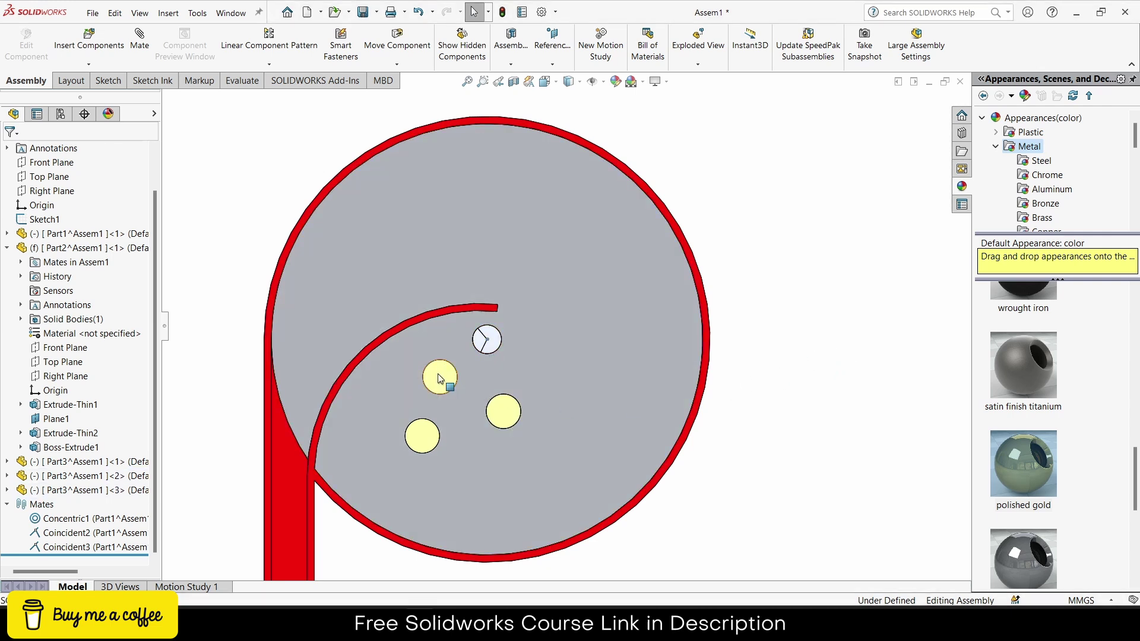
{"action": "left_click_drag", "start_coordinate": [440, 377], "coordinate": [597, 358], "text": "ctrl"}
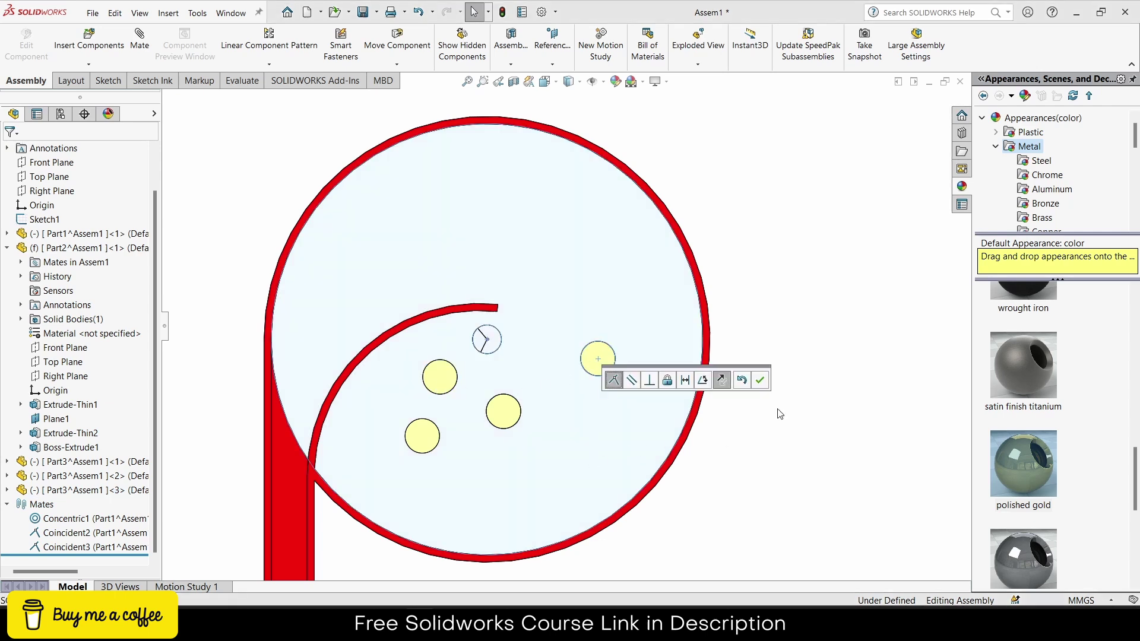
{"action": "left_click", "coordinate": [781, 440]}
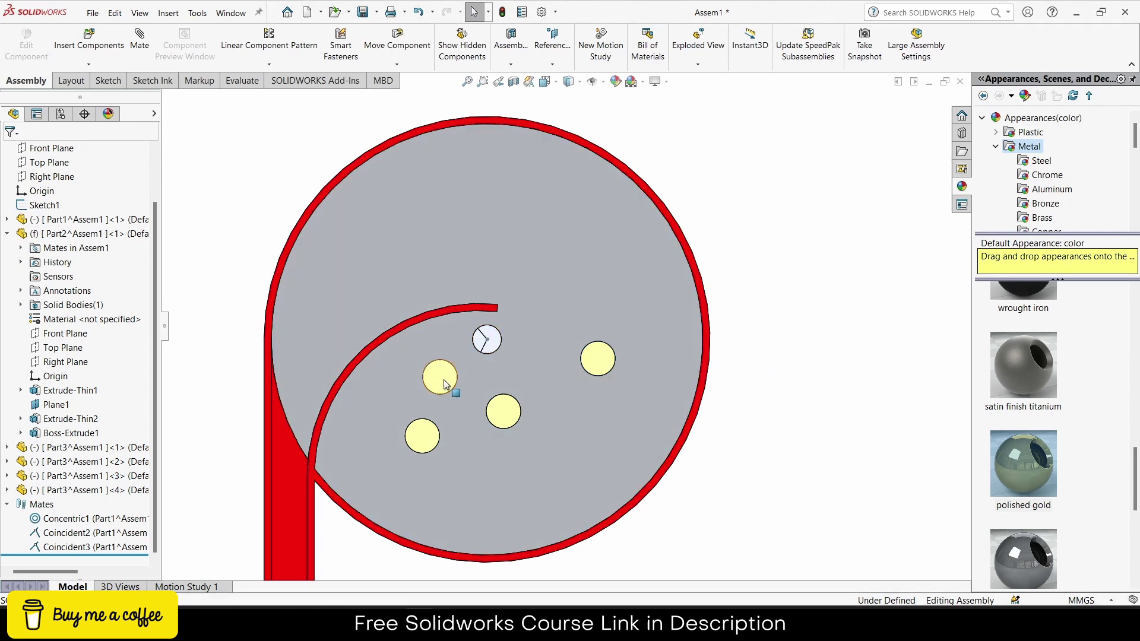
{"action": "left_click_drag", "start_coordinate": [444, 384], "coordinate": [564, 458], "text": "ctrl"}
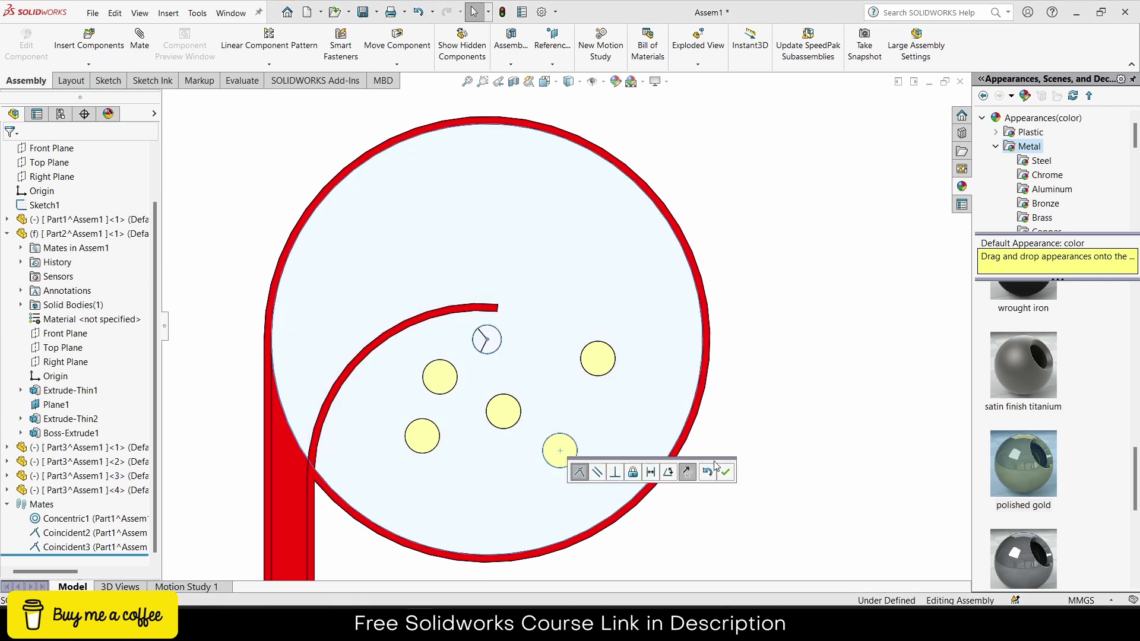
{"action": "left_click", "coordinate": [788, 399]}
- Open Motion Study 1 and enable the SOLIDWORKS Motion add-in
{"action": "key", "text": "ctrl+7"}
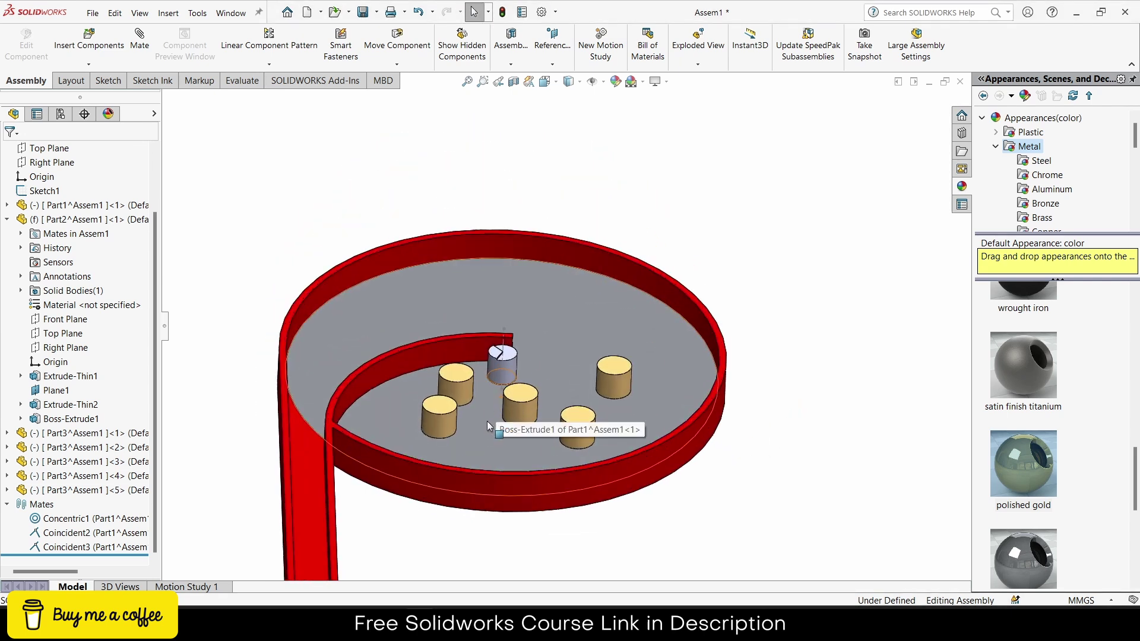
{"action": "middle_click_drag", "start_coordinate": [487, 422], "coordinate": [492, 369]}
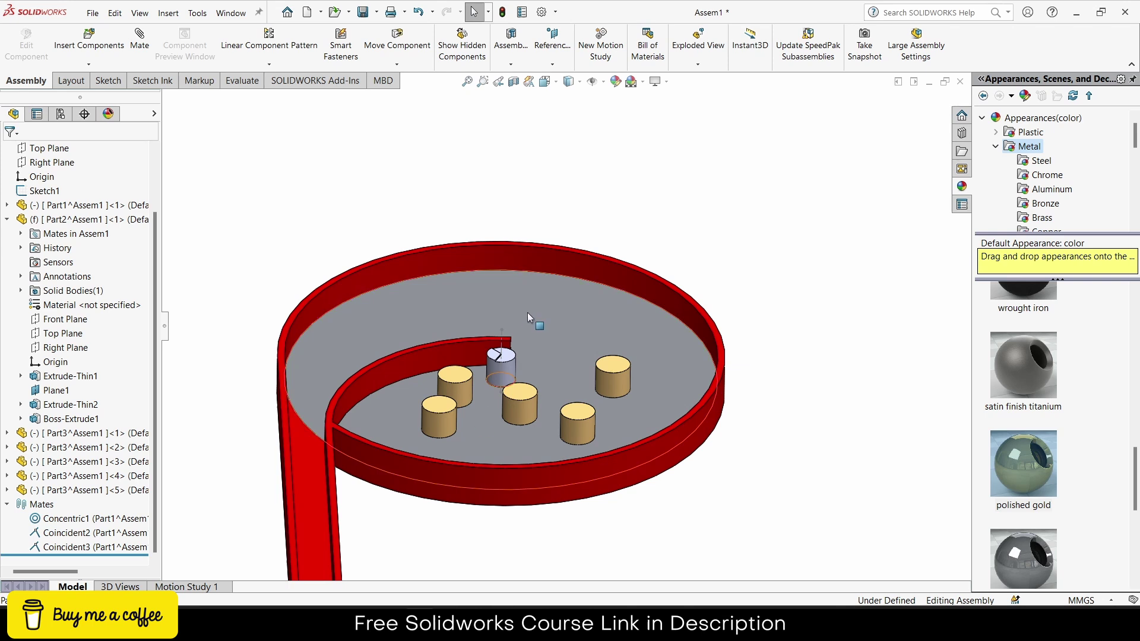
{"action": "scroll", "coordinate": [527, 313], "scroll_direction": "up", "scroll_amount": 2}
{"action": "left_click", "coordinate": [197, 588]}
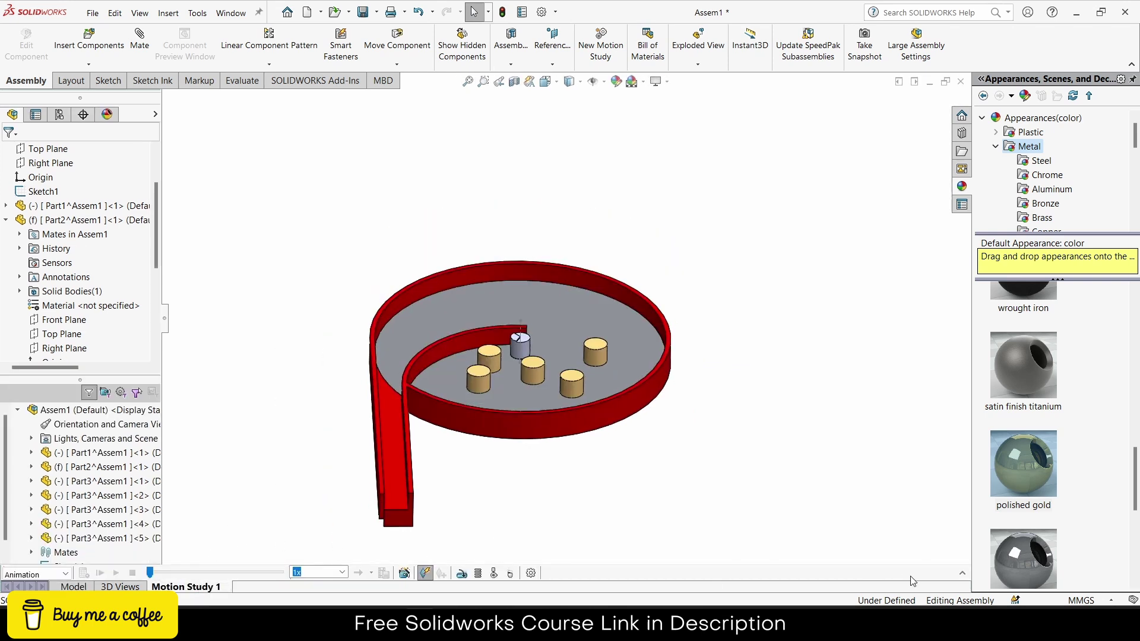
{"action": "left_click", "coordinate": [311, 80]}
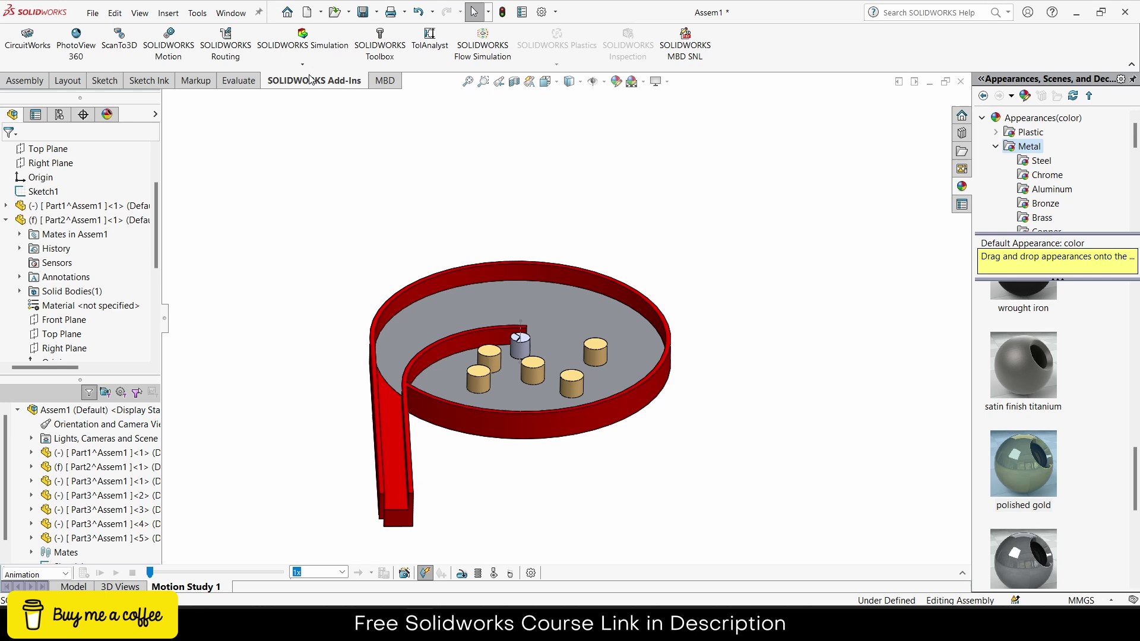
{"action": "left_click", "coordinate": [167, 49]}
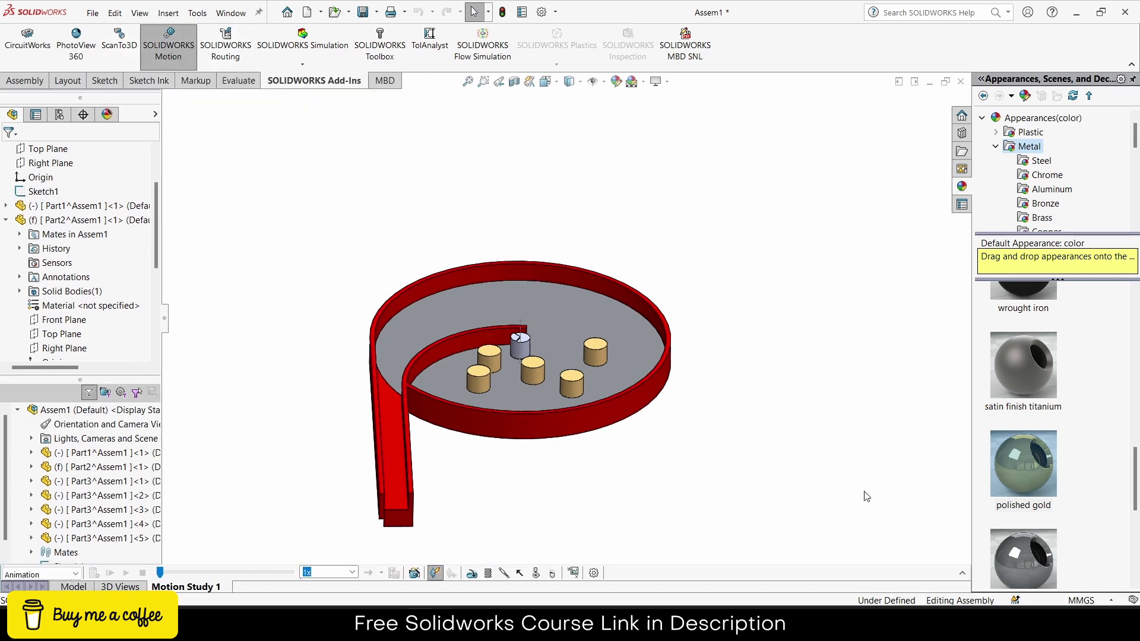
- Expand the motion study timeline and set the study type to Motion Analysis
{"action": "left_click", "coordinate": [962, 574]}
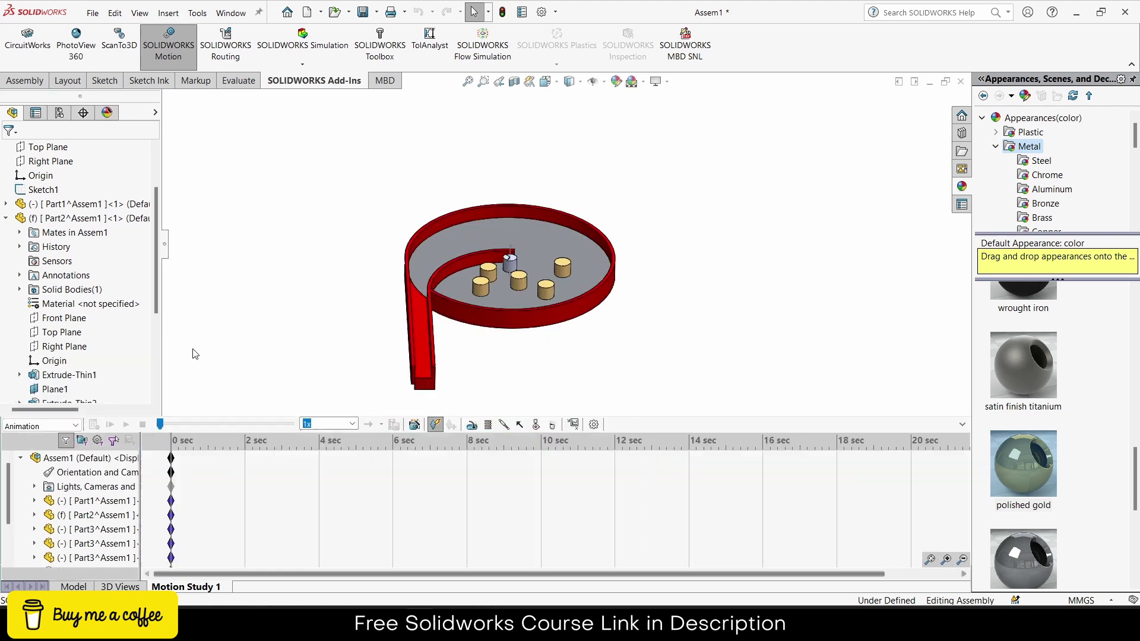
{"action": "left_click", "coordinate": [71, 426]}
{"action": "left_click", "coordinate": [65, 469]}
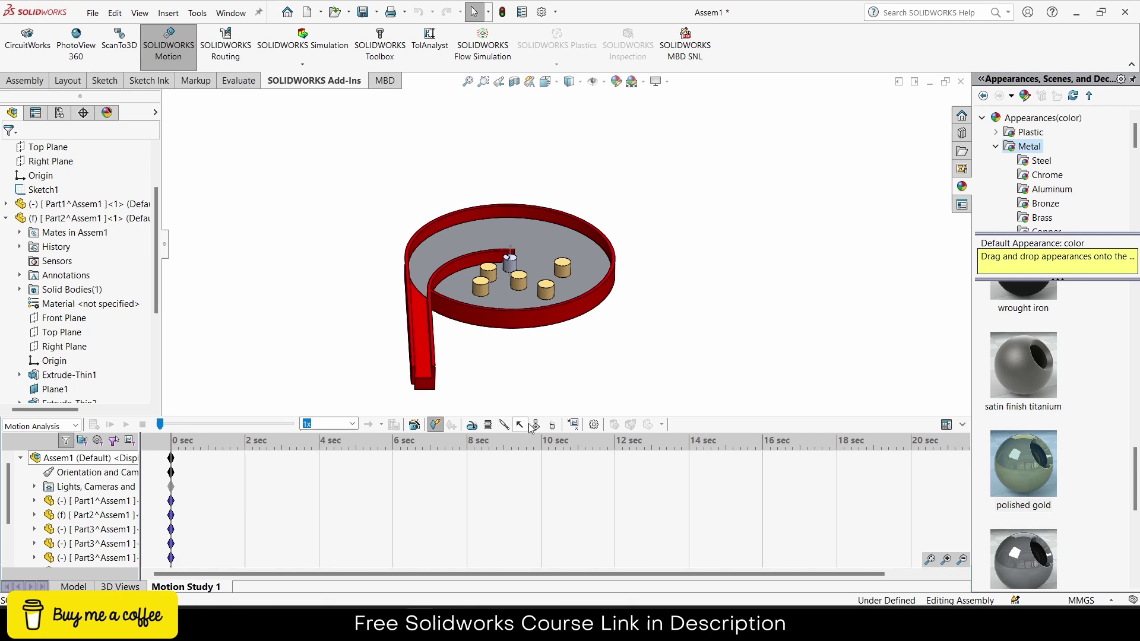
- Define a rotary motor on the disc's central boss face and reverse its direction
{"action": "left_click", "coordinate": [474, 426]}
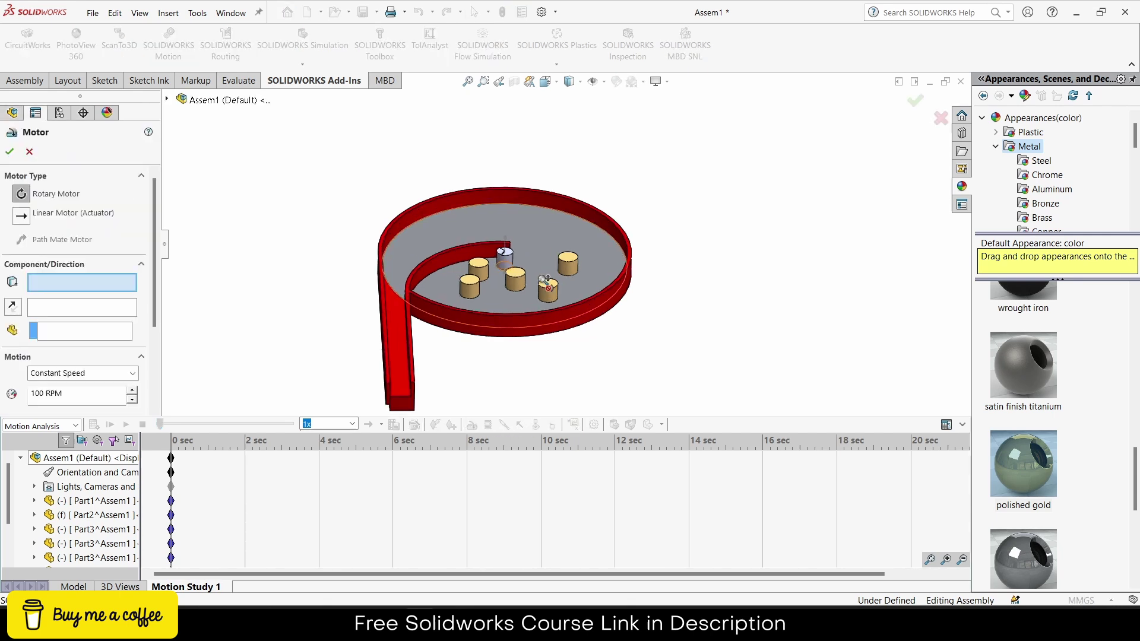
{"action": "scroll", "coordinate": [443, 261], "scroll_direction": "down", "scroll_amount": 4}
{"action": "left_click", "coordinate": [591, 279]}
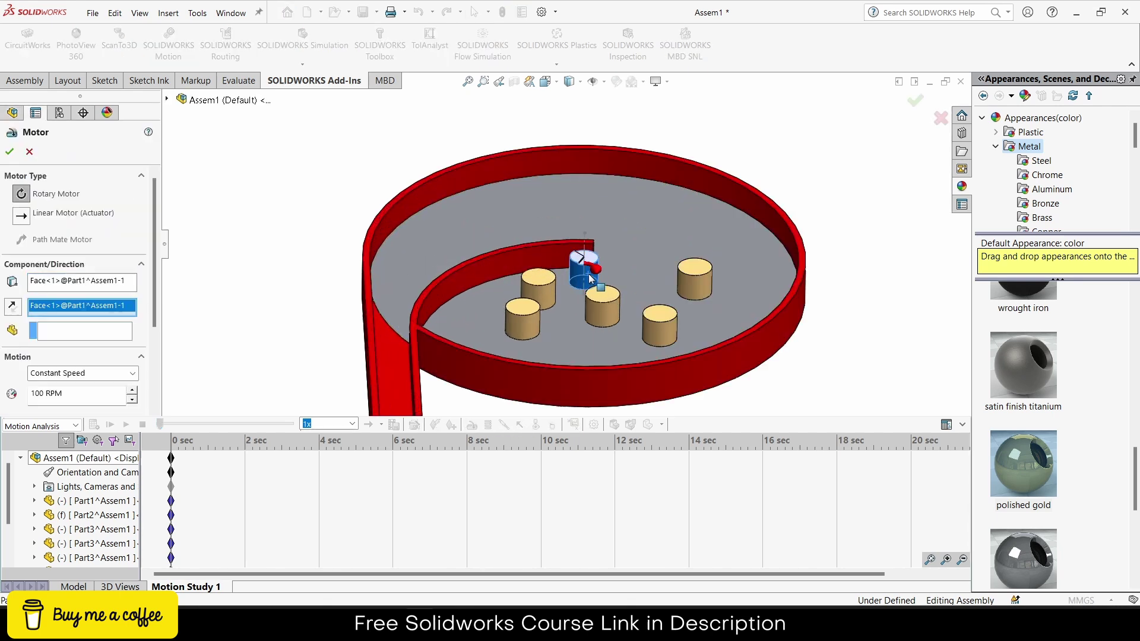
{"action": "left_click", "coordinate": [12, 307]}
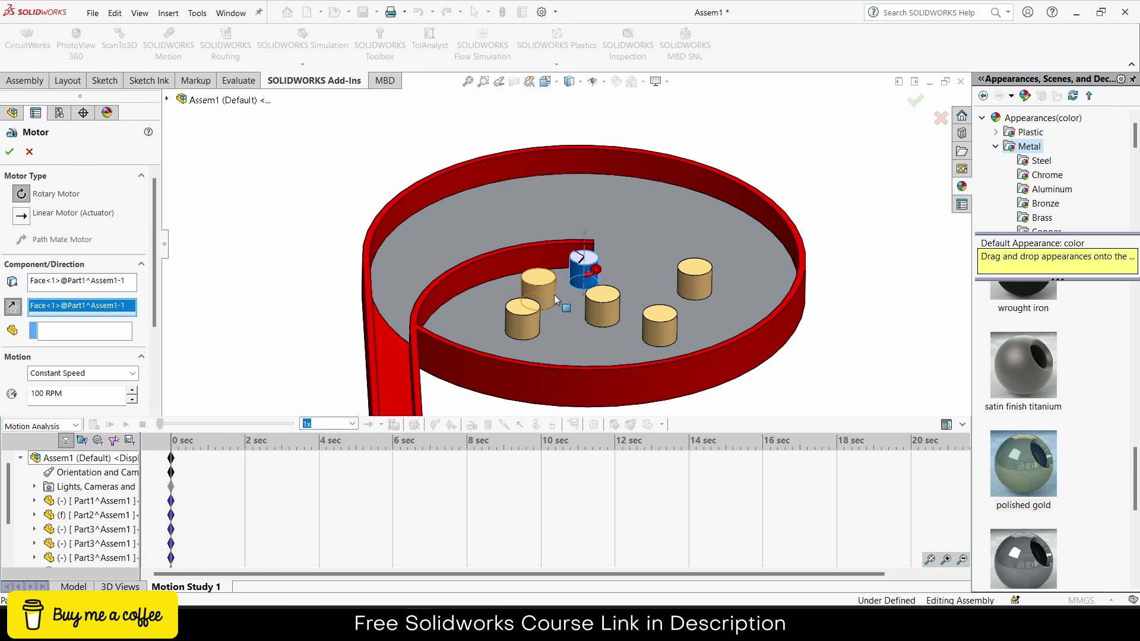
- Set the motor's motion to Distance with 720 degrees over a 10 s duration, and create the motor
{"action": "left_click", "coordinate": [126, 373]}
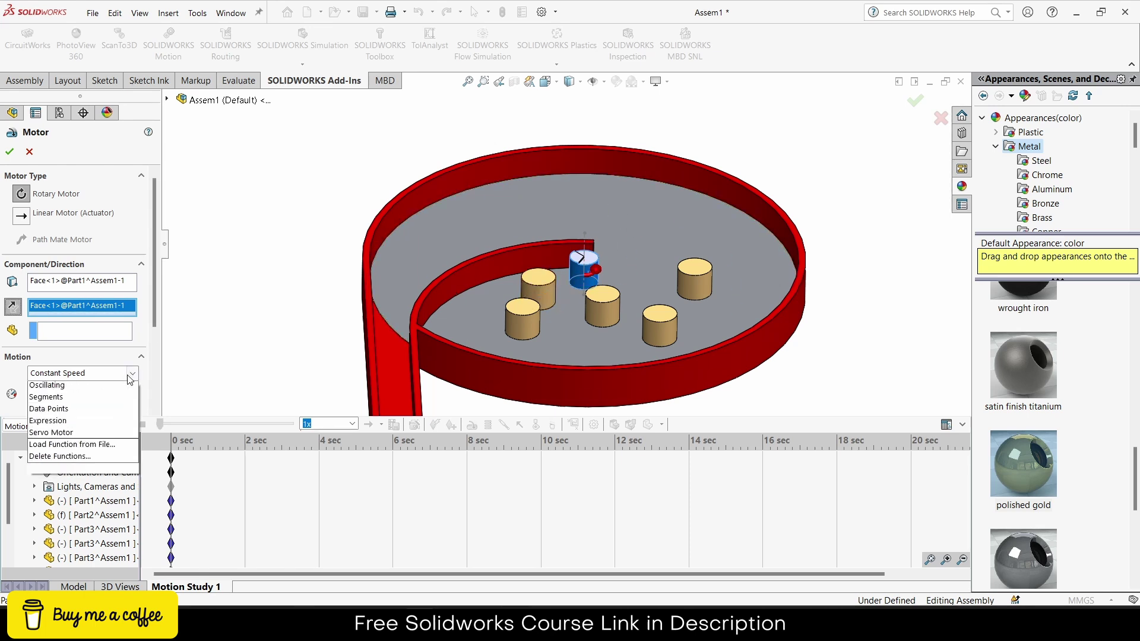
{"action": "left_click", "coordinate": [112, 400]}
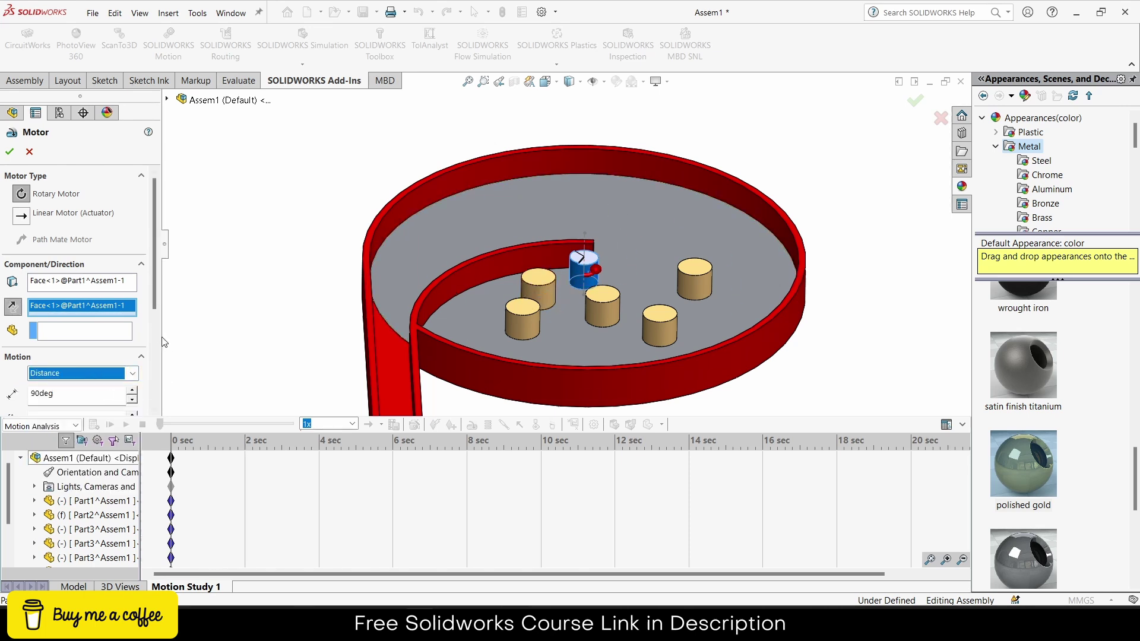
{"action": "scroll", "coordinate": [89, 297], "scroll_direction": "down", "scroll_amount": 3}
{"action": "key", "text": "Tab"}
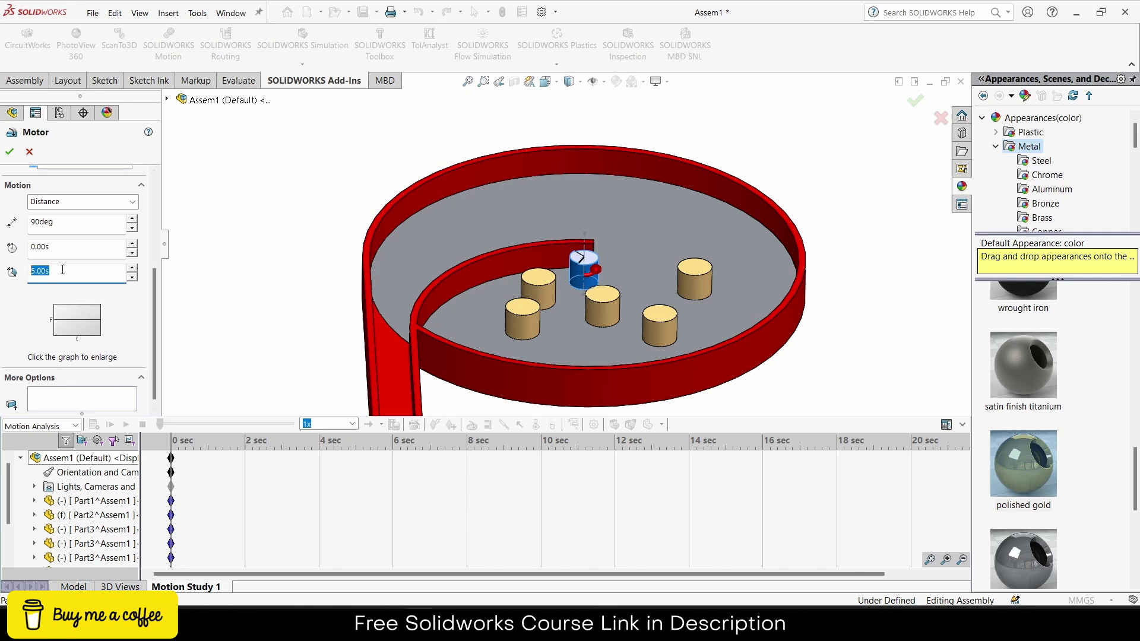
{"action": "left_click", "coordinate": [83, 227]}
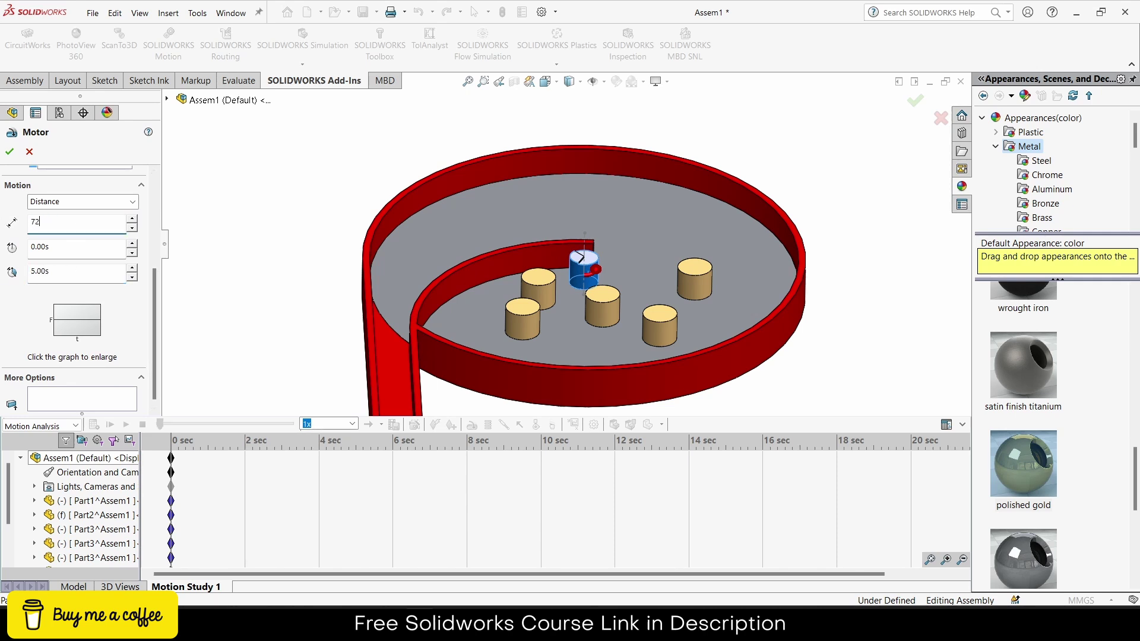
{"action": "type", "text": "720"}
{"action": "left_click", "coordinate": [65, 272]}
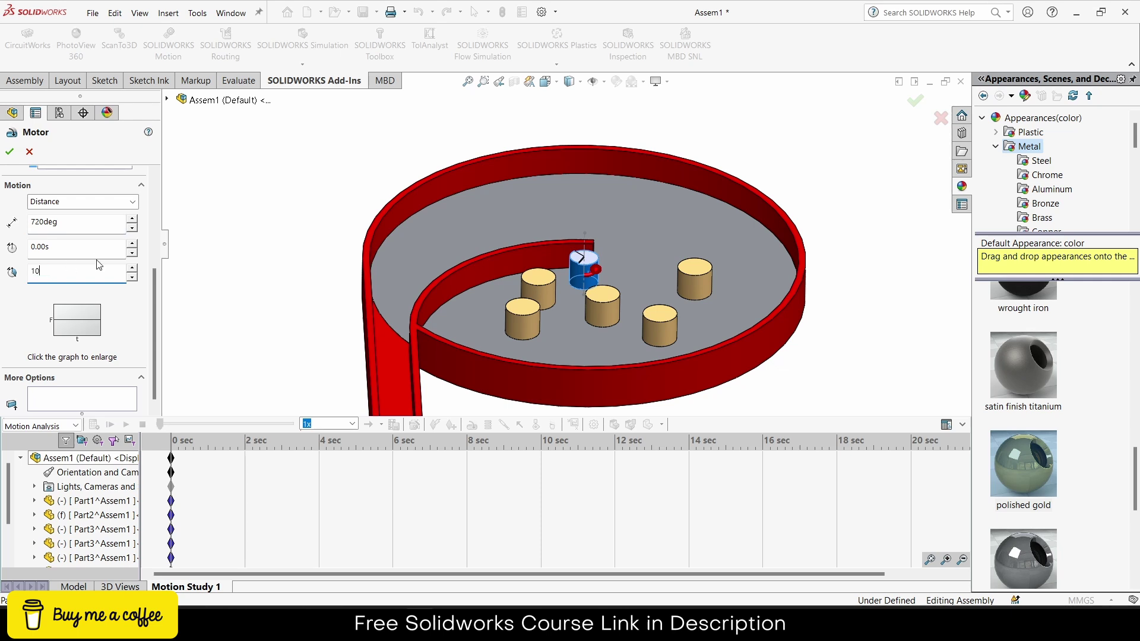
{"action": "left_click", "coordinate": [10, 152]}
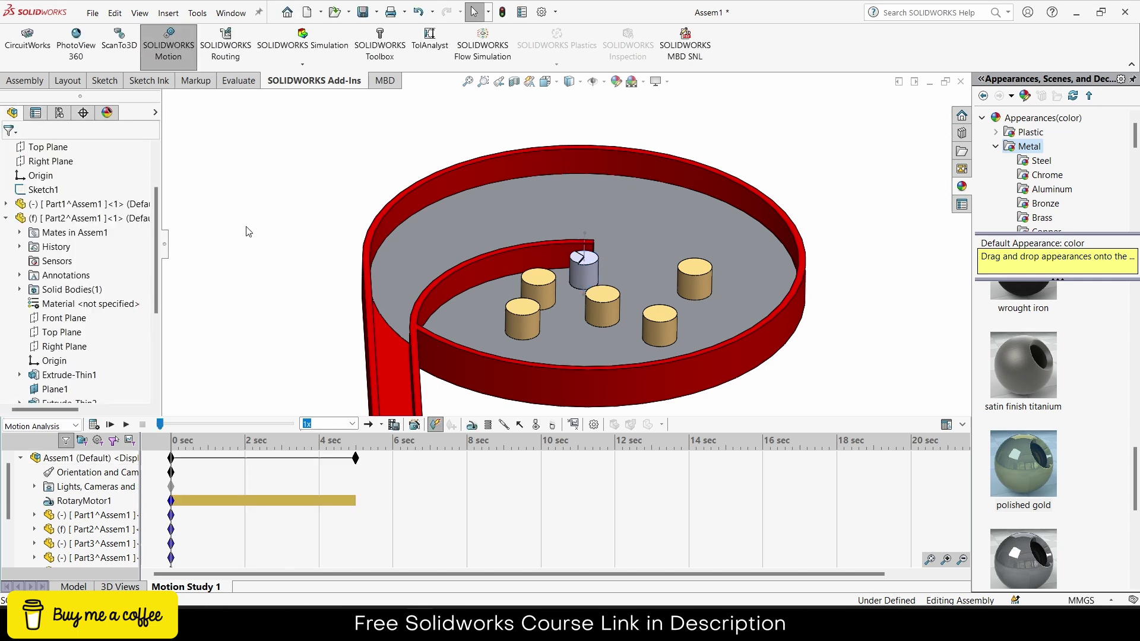
- Extend the motion study's duration to 10 seconds
{"action": "left_click_drag", "start_coordinate": [356, 458], "coordinate": [480, 470]}
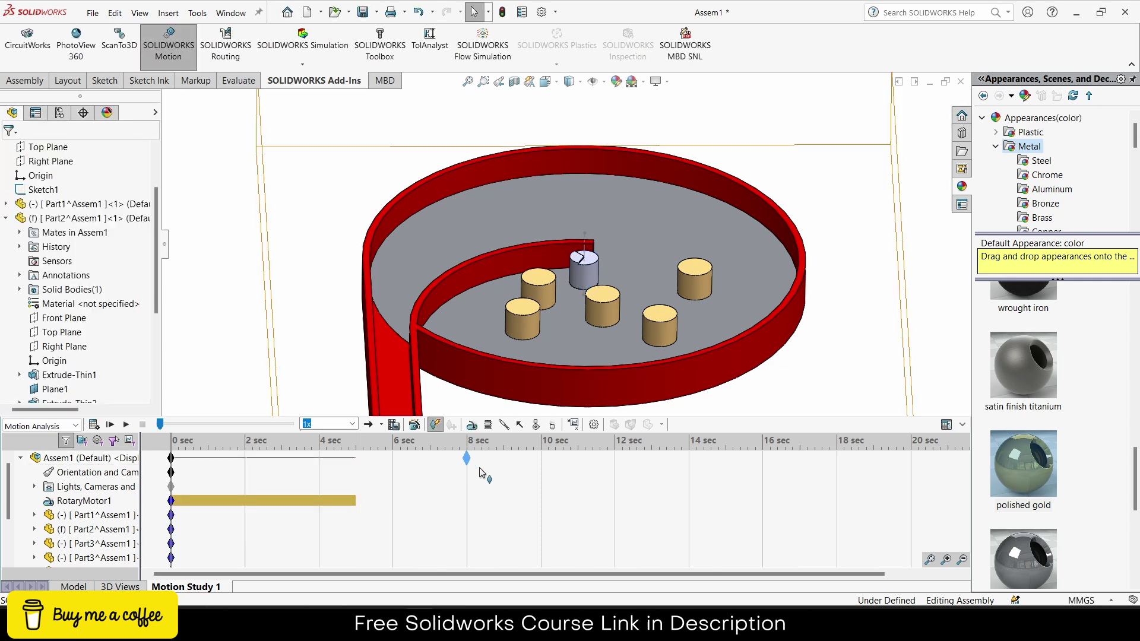
{"action": "left_click_drag", "start_coordinate": [547, 482], "coordinate": [547, 479]}
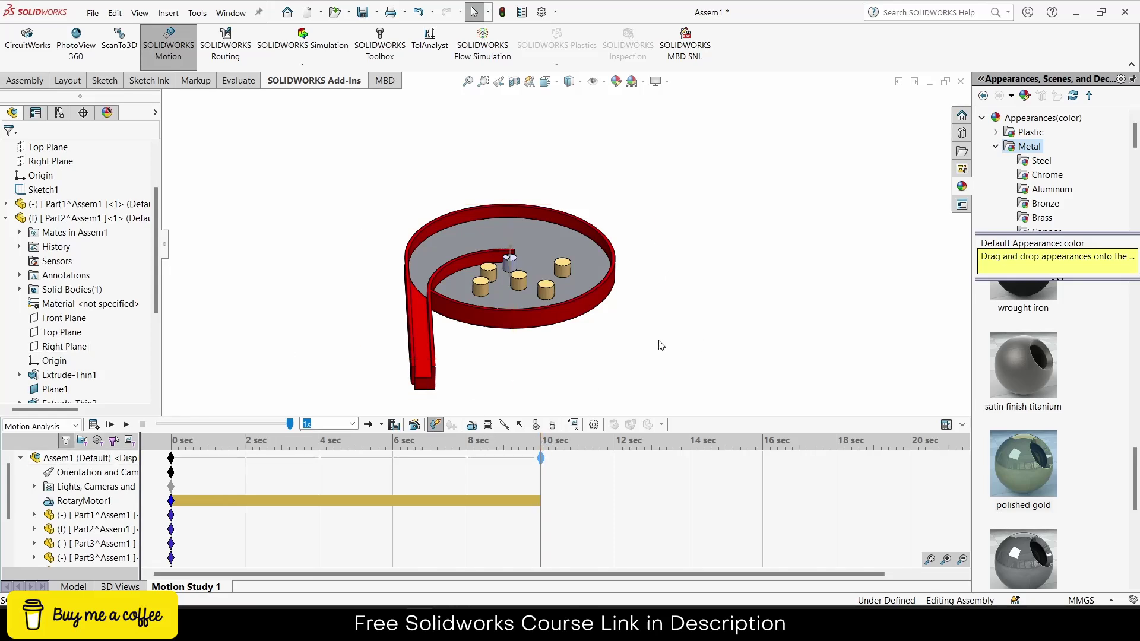
- Add gravity to the motion study along the Y axis, pointing downward
{"action": "middle_click_drag", "start_coordinate": [535, 279], "coordinate": [571, 331], "text": "shift"}
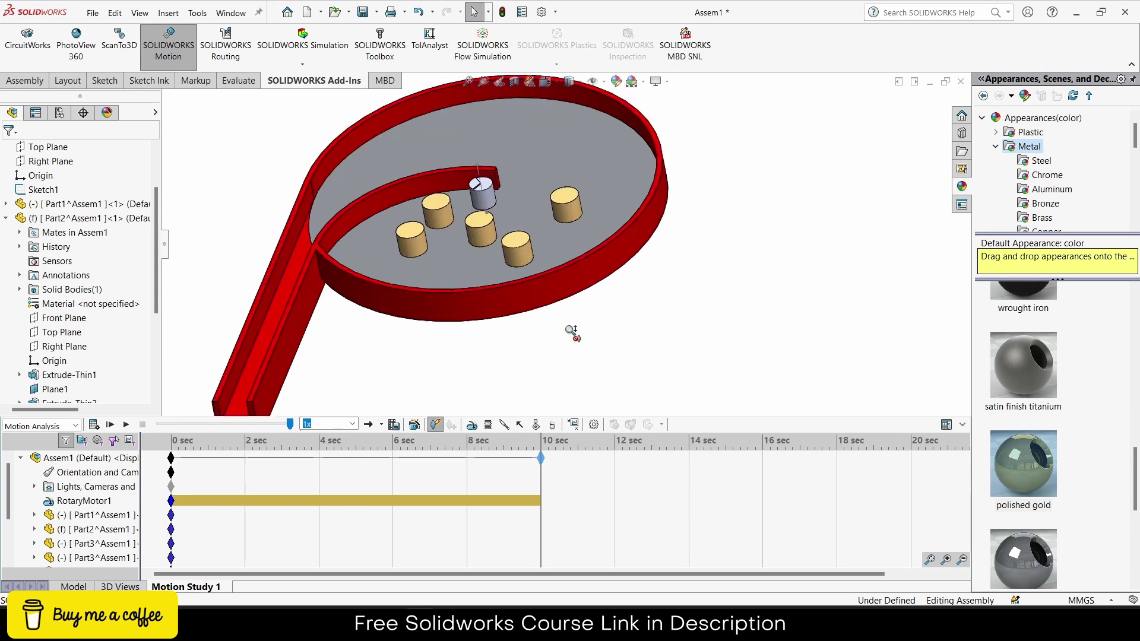
{"action": "left_click", "coordinate": [537, 424]}
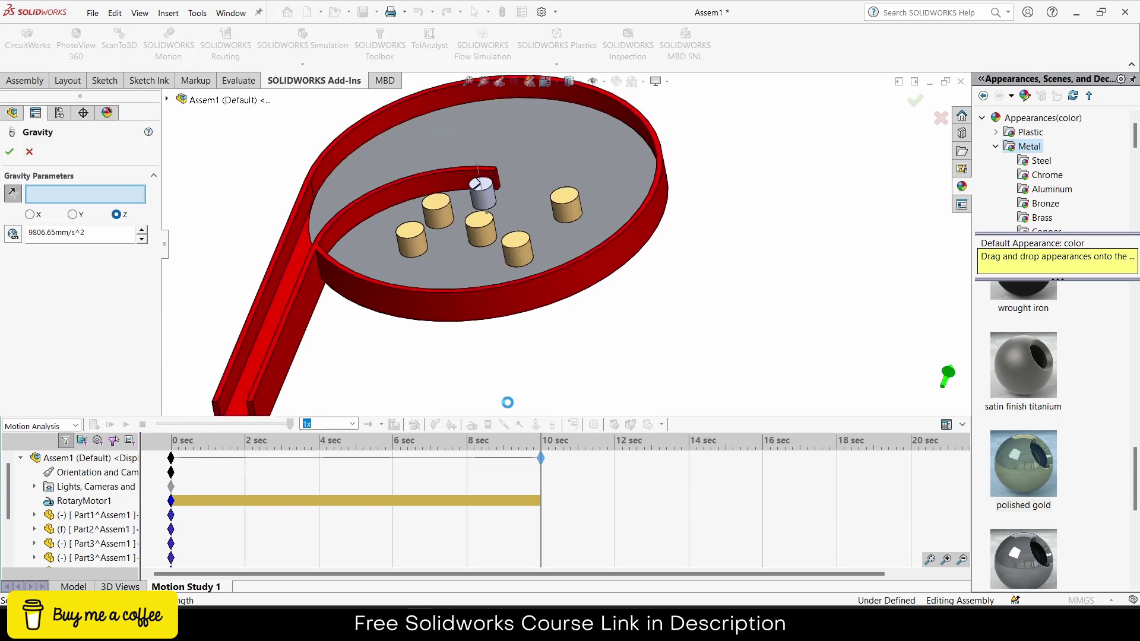
{"action": "left_click", "coordinate": [73, 214]}
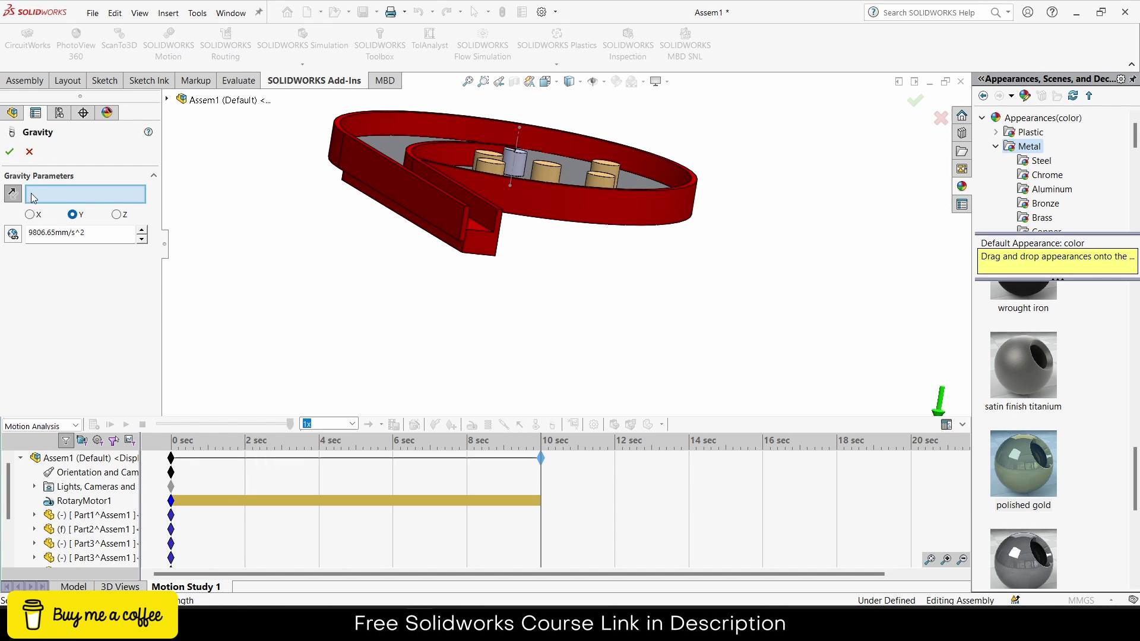
{"action": "left_click", "coordinate": [10, 152]}
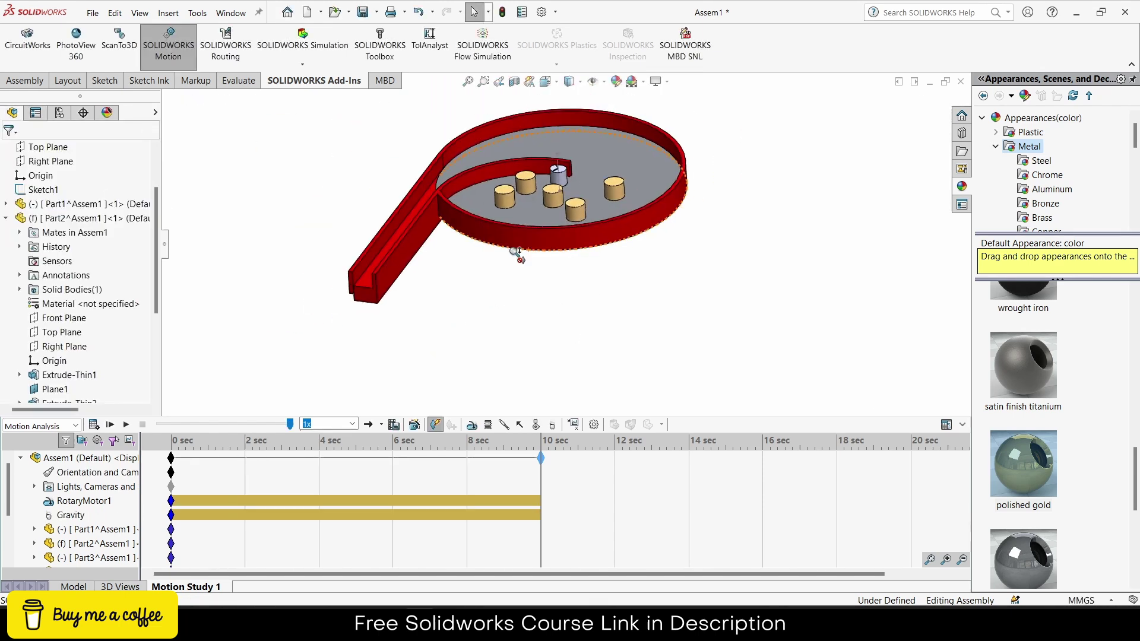
- Create a solid body contact using contact groups, with the five gold cylinders in the first group and the disc in the second
{"action": "left_click", "coordinate": [535, 425]}
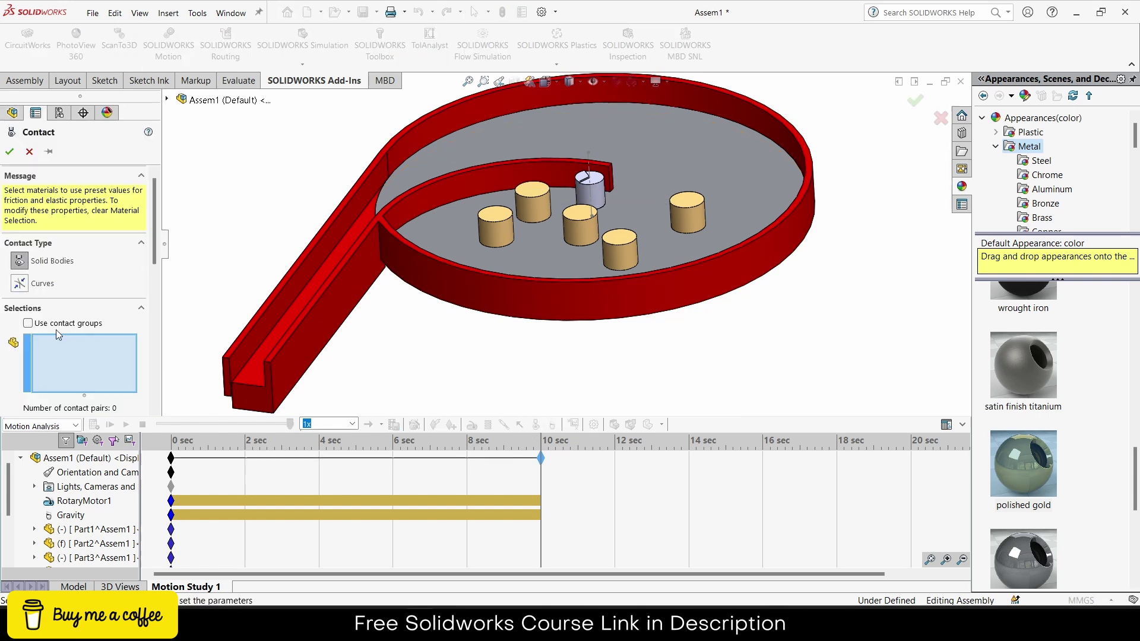
{"action": "left_click", "coordinate": [33, 324]}
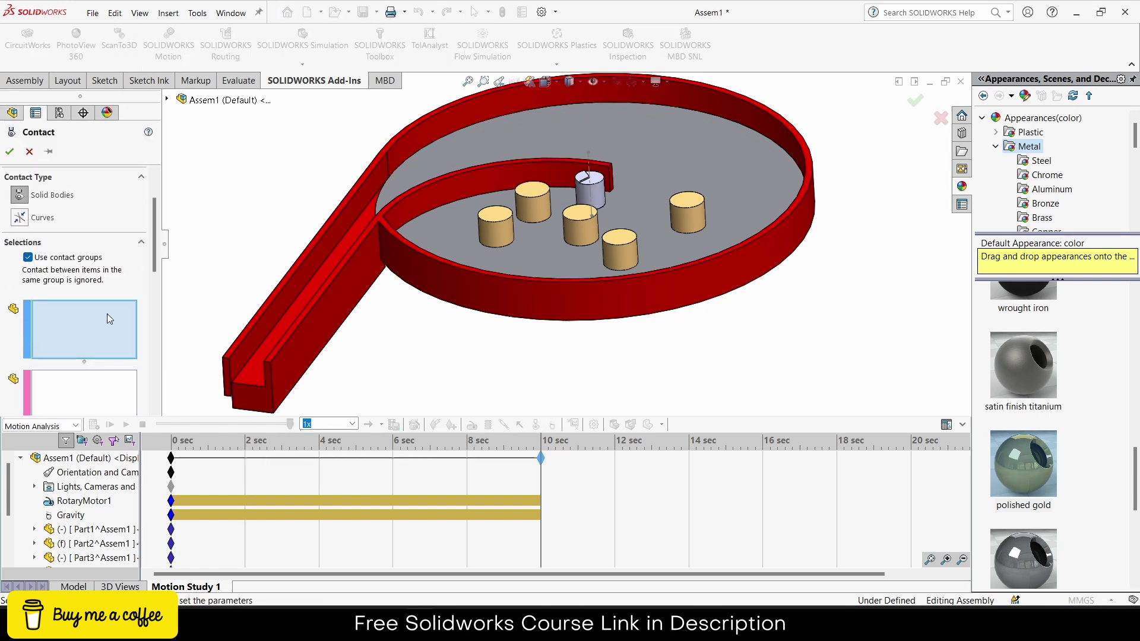
{"action": "left_click", "coordinate": [496, 228]}
{"action": "left_click", "coordinate": [533, 202]}
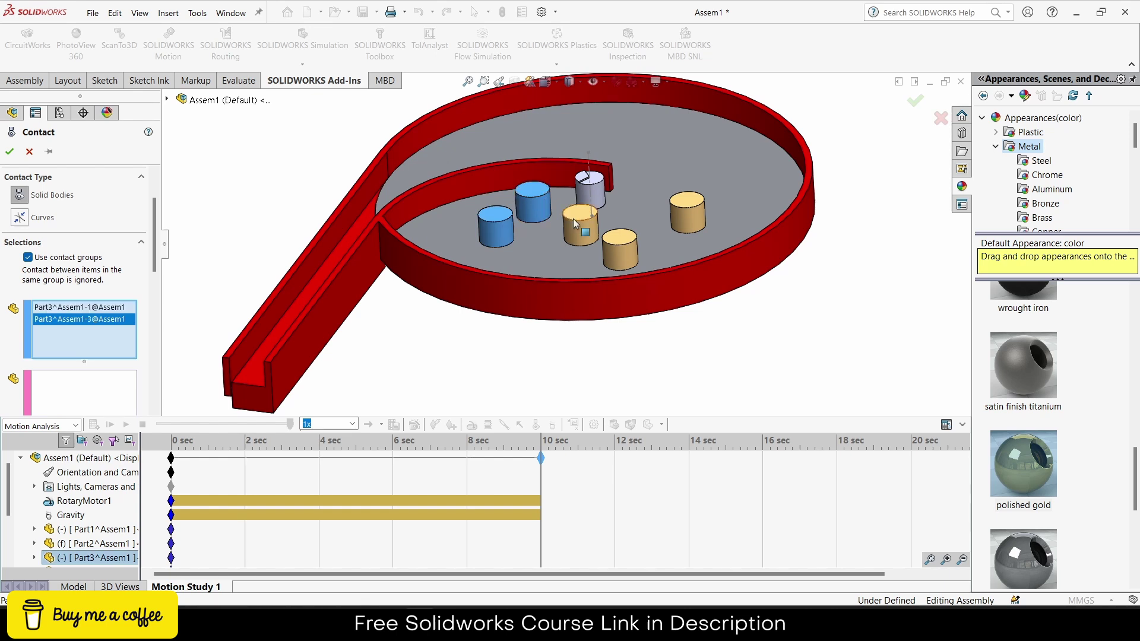
{"action": "left_click", "coordinate": [580, 227]}
{"action": "left_click", "coordinate": [619, 254]}
{"action": "left_click", "coordinate": [687, 212]}
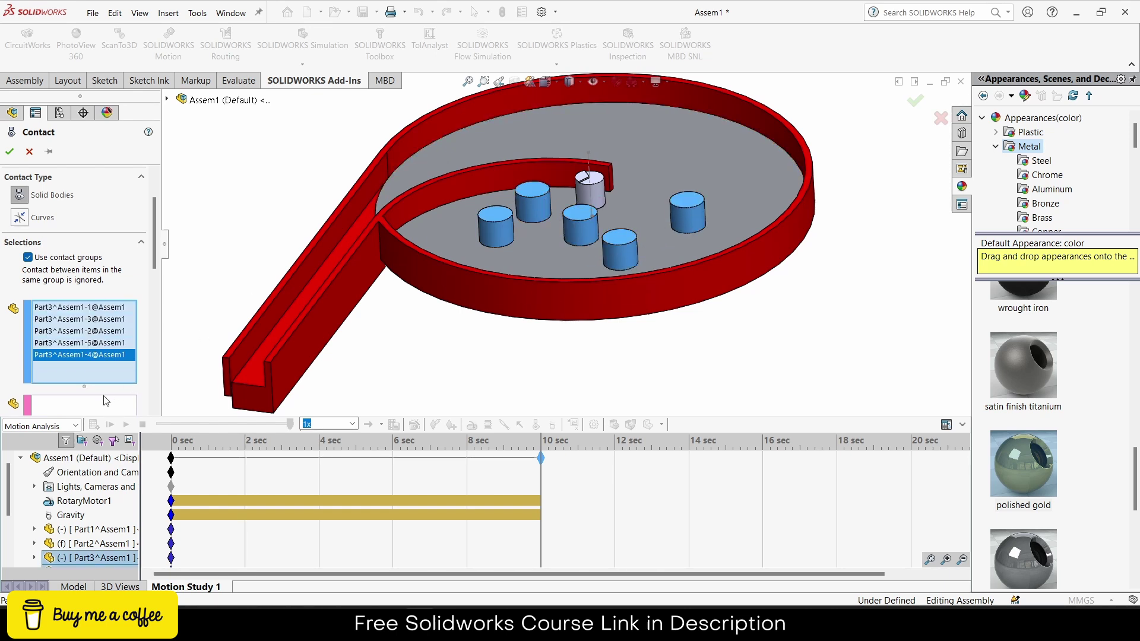
{"action": "right_click", "coordinate": [382, 302]}
{"action": "left_click", "coordinate": [532, 246]}
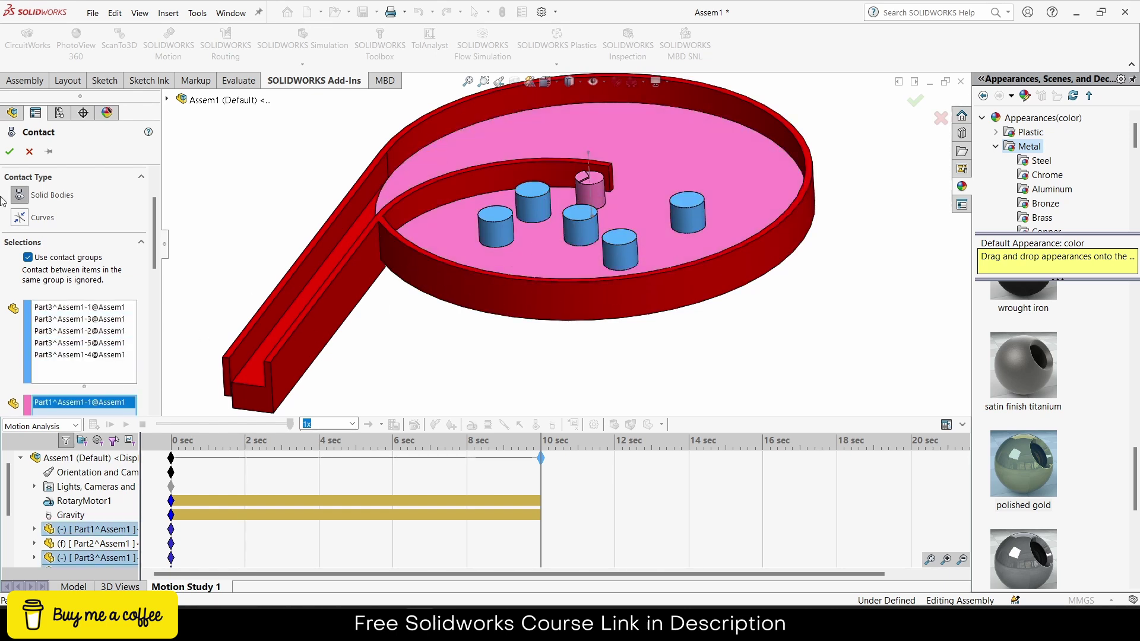
{"action": "left_click", "coordinate": [11, 153]}
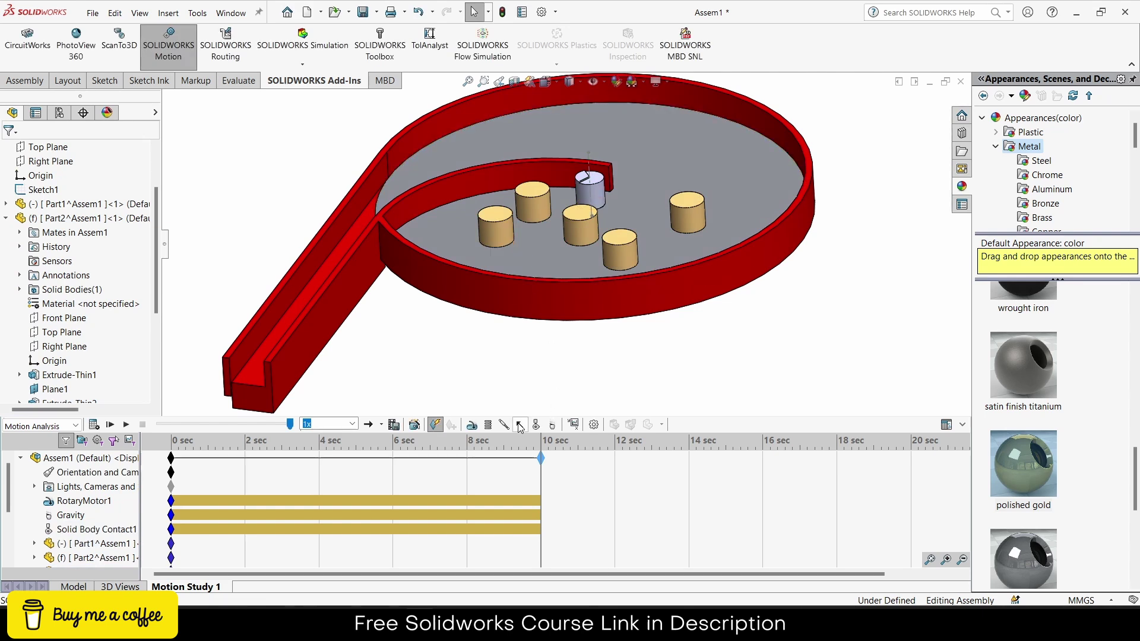
- Create a second grouped solid body contact between the five gold cylinders and the red strip ring
{"action": "left_click", "coordinate": [535, 424]}
{"action": "left_click", "coordinate": [37, 321]}
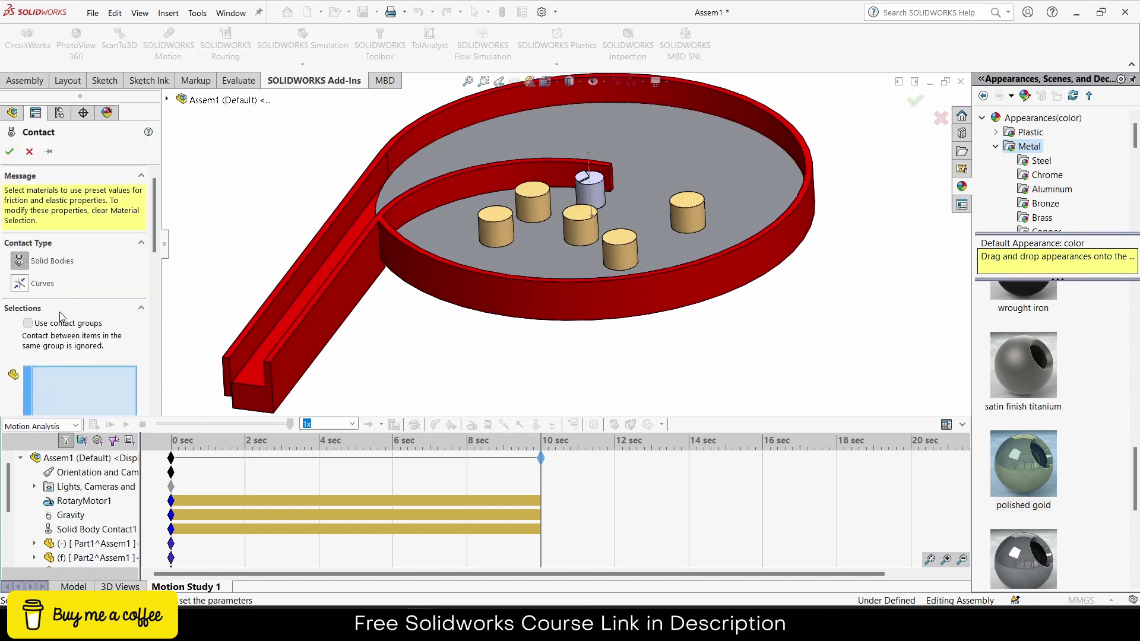
{"action": "left_click", "coordinate": [496, 226]}
{"action": "left_click", "coordinate": [532, 202]}
{"action": "left_click", "coordinate": [581, 237]}
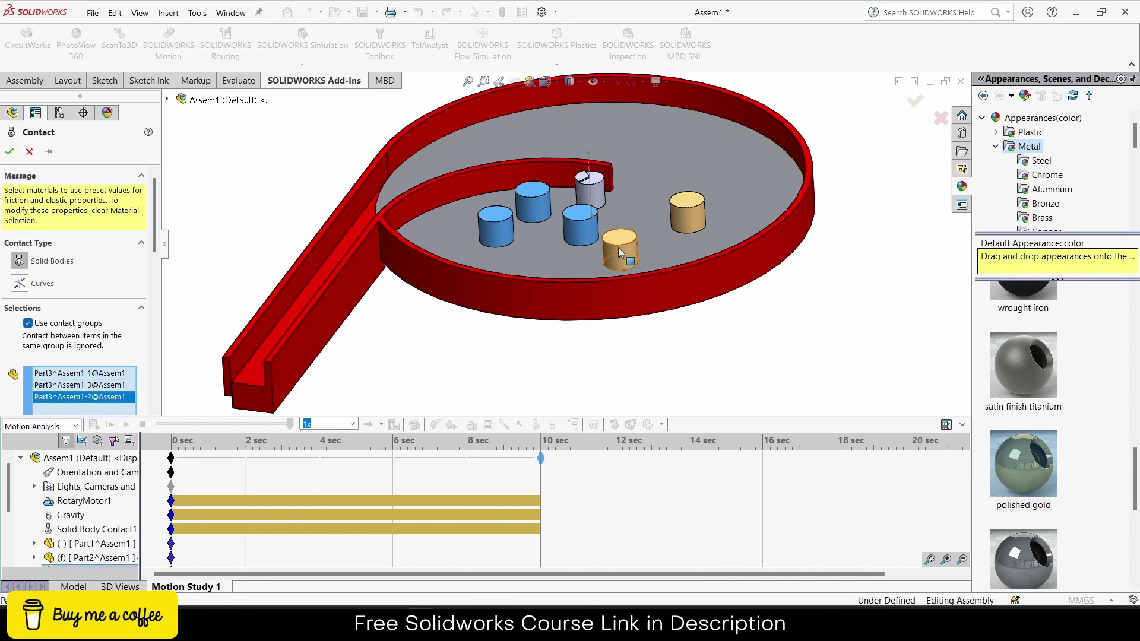
{"action": "left_click", "coordinate": [620, 250]}
{"action": "left_click", "coordinate": [687, 212]}
{"action": "scroll", "coordinate": [155, 239], "scroll_direction": "down", "scroll_amount": 5}
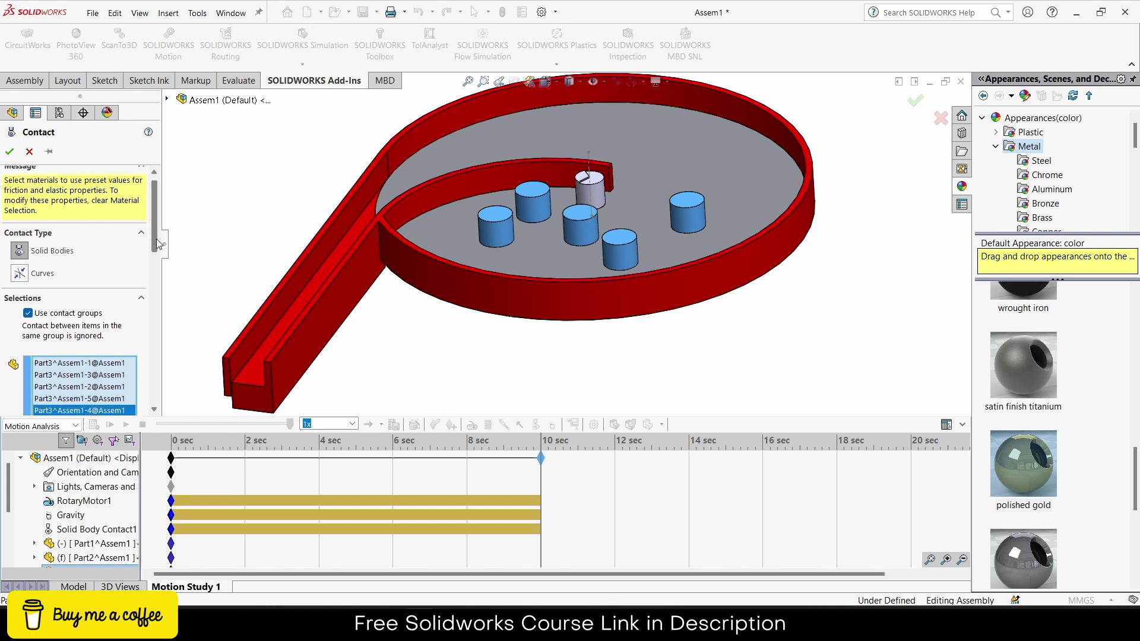
{"action": "left_click", "coordinate": [324, 329]}
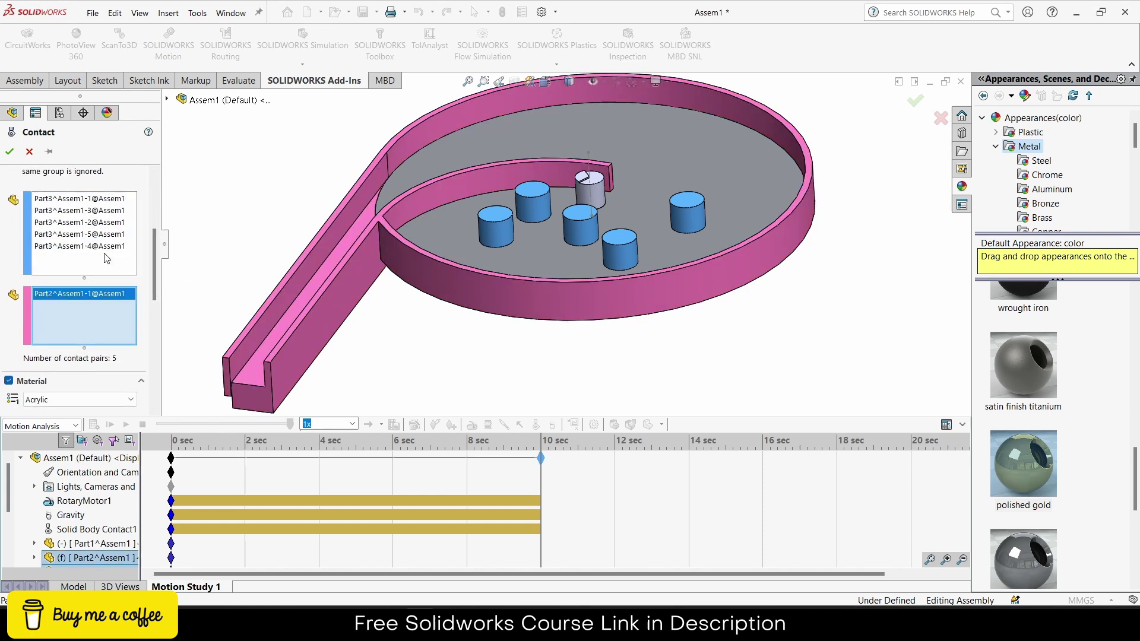
{"action": "left_click", "coordinate": [9, 151]}
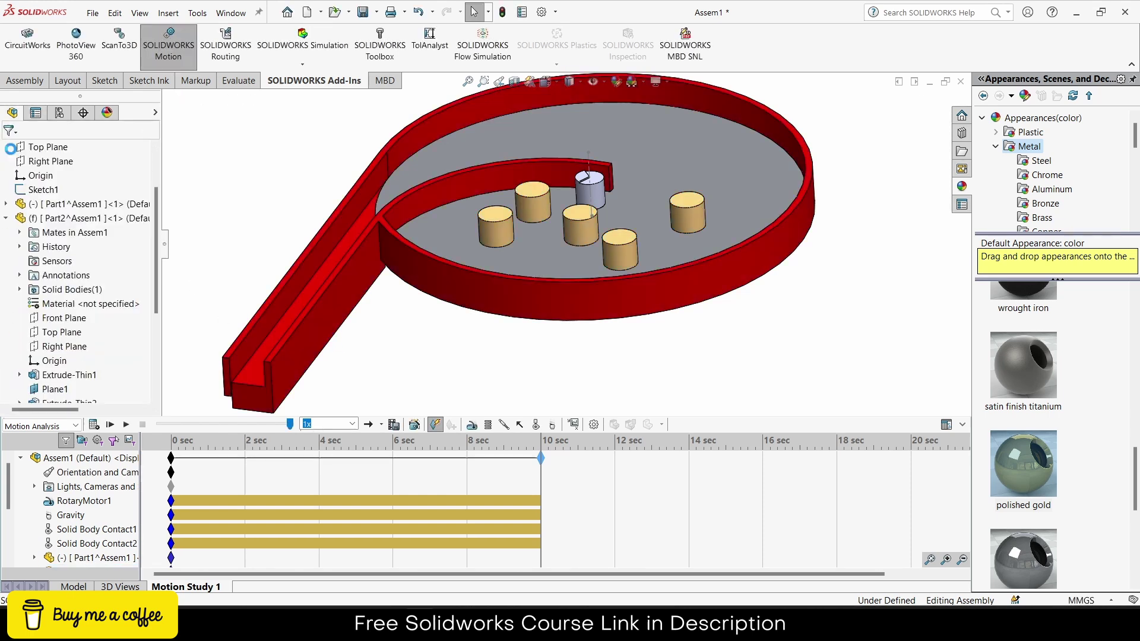
- Collapse the motion study timeline and show the assembly in the Trimetric view
{"action": "scroll", "coordinate": [552, 288], "scroll_direction": "up", "scroll_amount": 3}
{"action": "middle_click_drag", "start_coordinate": [552, 288], "coordinate": [626, 216]}
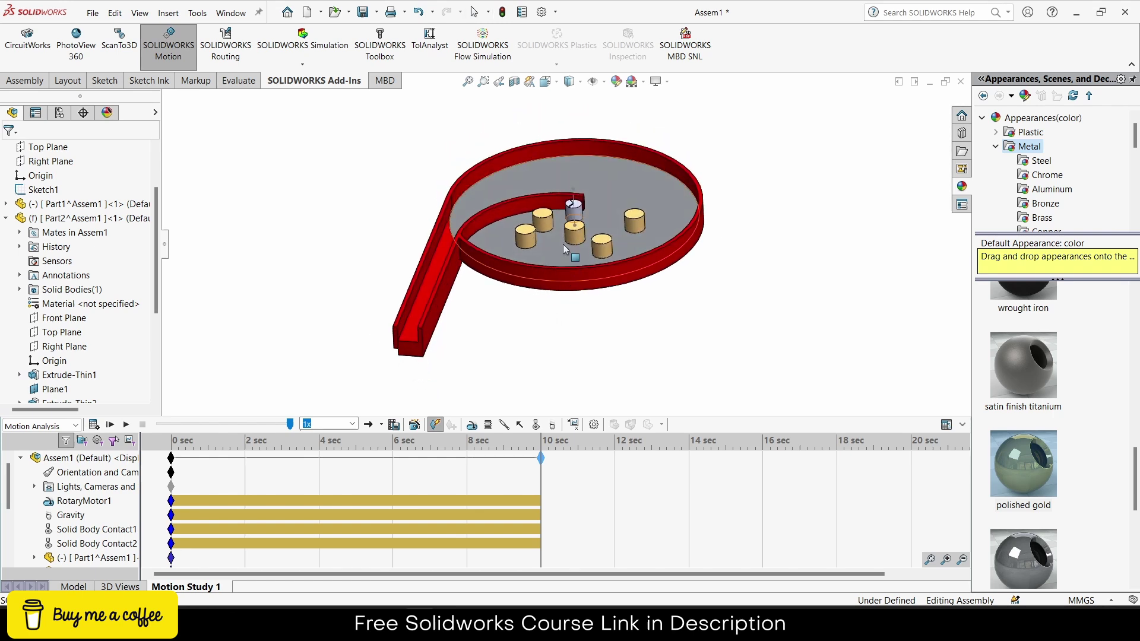
{"action": "scroll", "coordinate": [626, 216], "scroll_direction": "down", "scroll_amount": 3}
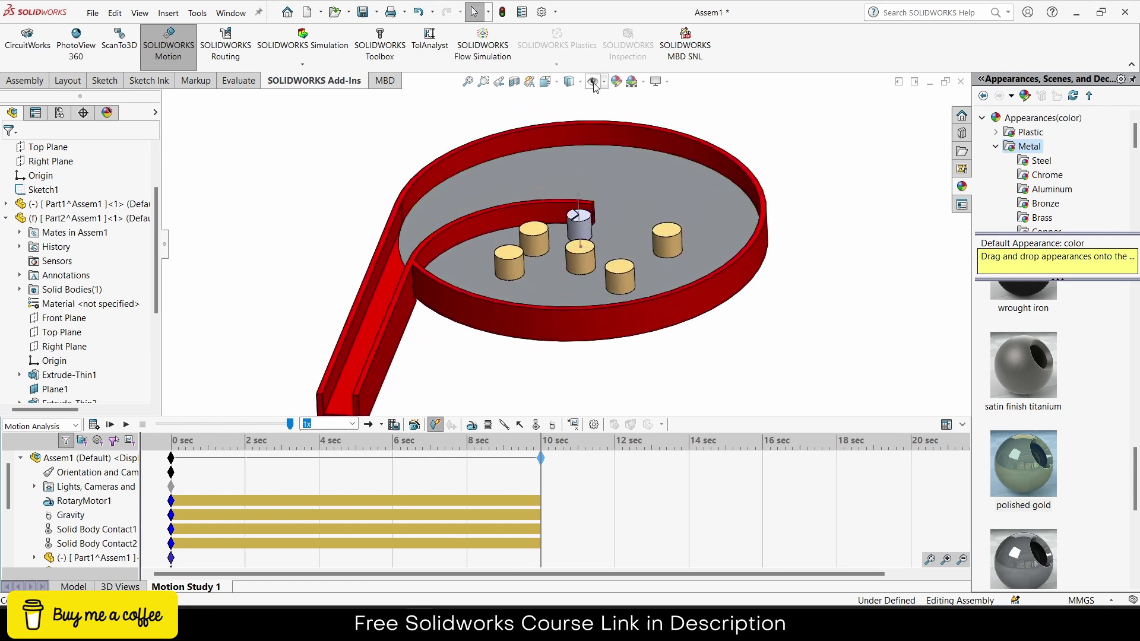
{"action": "middle_click_drag", "start_coordinate": [734, 233], "coordinate": [855, 373]}
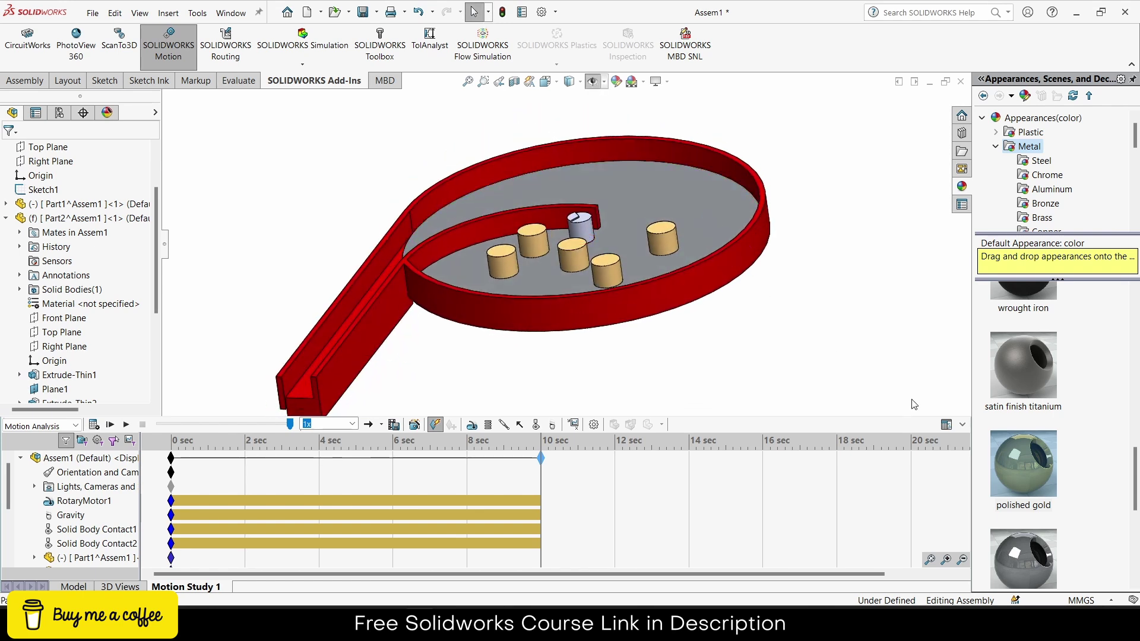
{"action": "left_click", "coordinate": [963, 426]}
{"action": "middle_click_drag", "start_coordinate": [628, 374], "coordinate": [620, 305]}
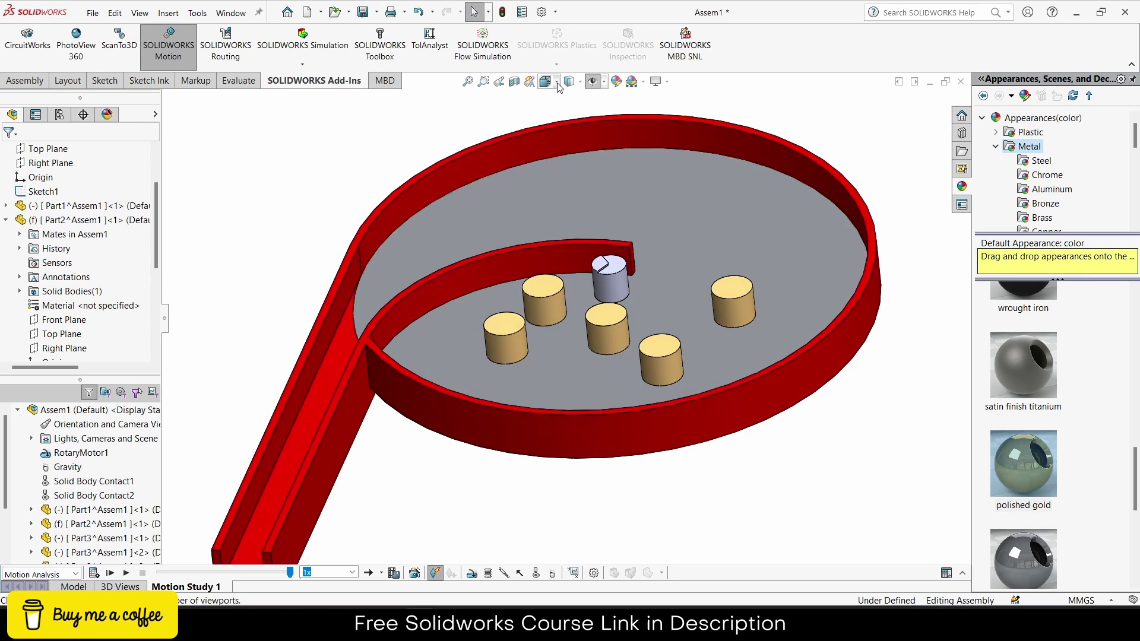
{"action": "left_click", "coordinate": [557, 83]}
{"action": "left_click", "coordinate": [612, 115]}
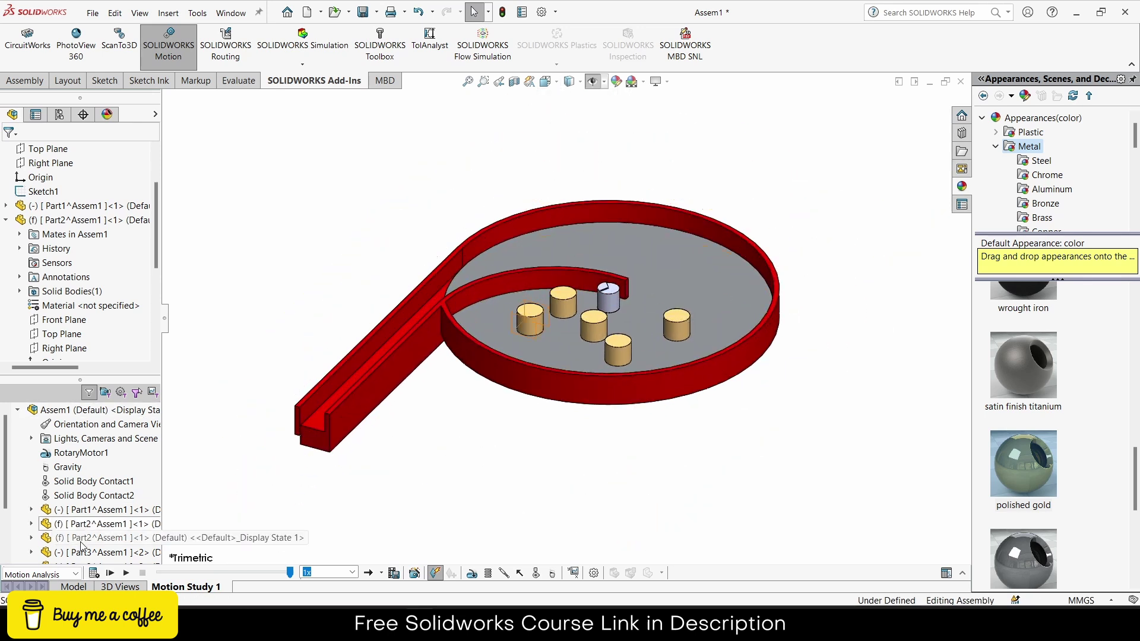
- Calculate the motion study and examine the cylinders where the disc meets the exit chute
{"action": "left_click", "coordinate": [93, 573]}
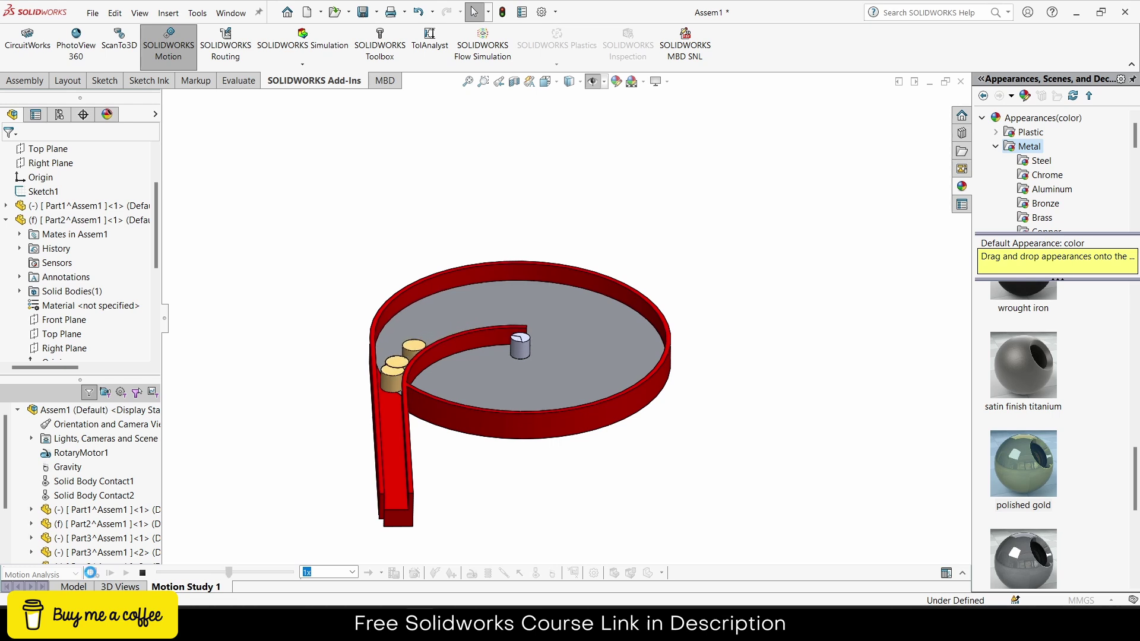
{"action": "scroll", "coordinate": [386, 380], "scroll_direction": "down", "scroll_amount": 6}
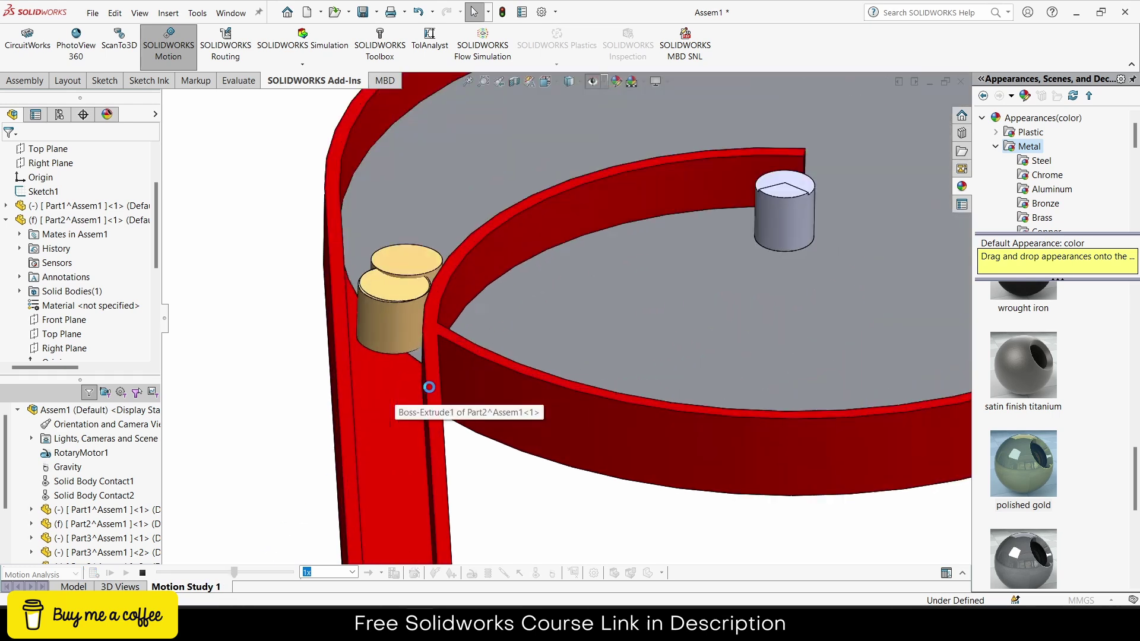
{"action": "scroll", "coordinate": [395, 346], "scroll_direction": "down", "scroll_amount": 2}
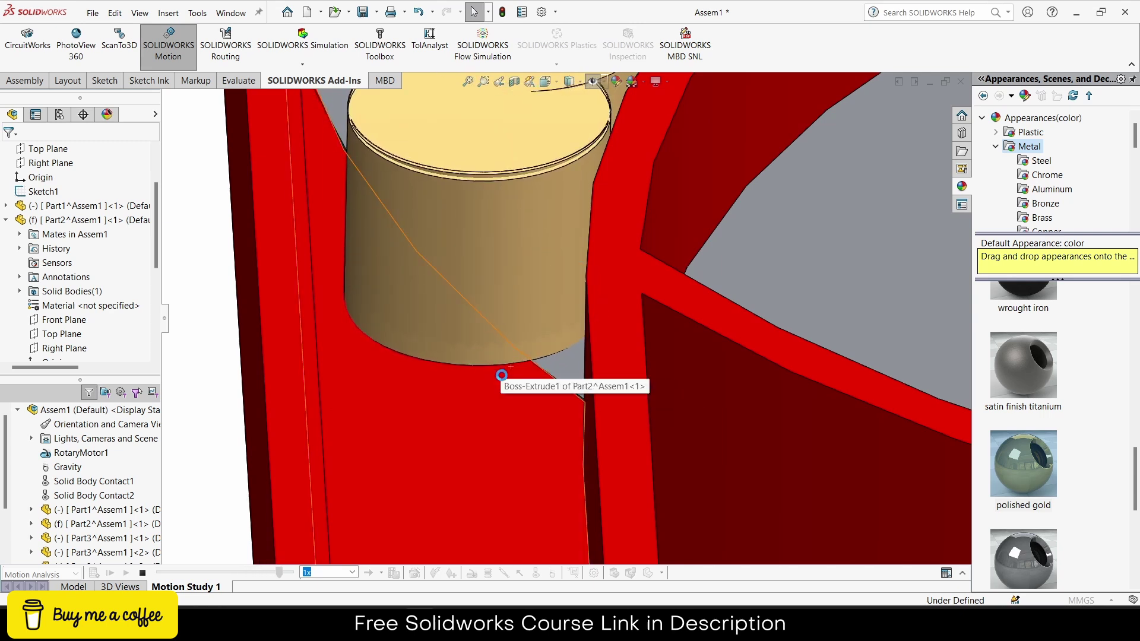
{"action": "scroll", "coordinate": [503, 383], "scroll_direction": "up", "scroll_amount": 4}
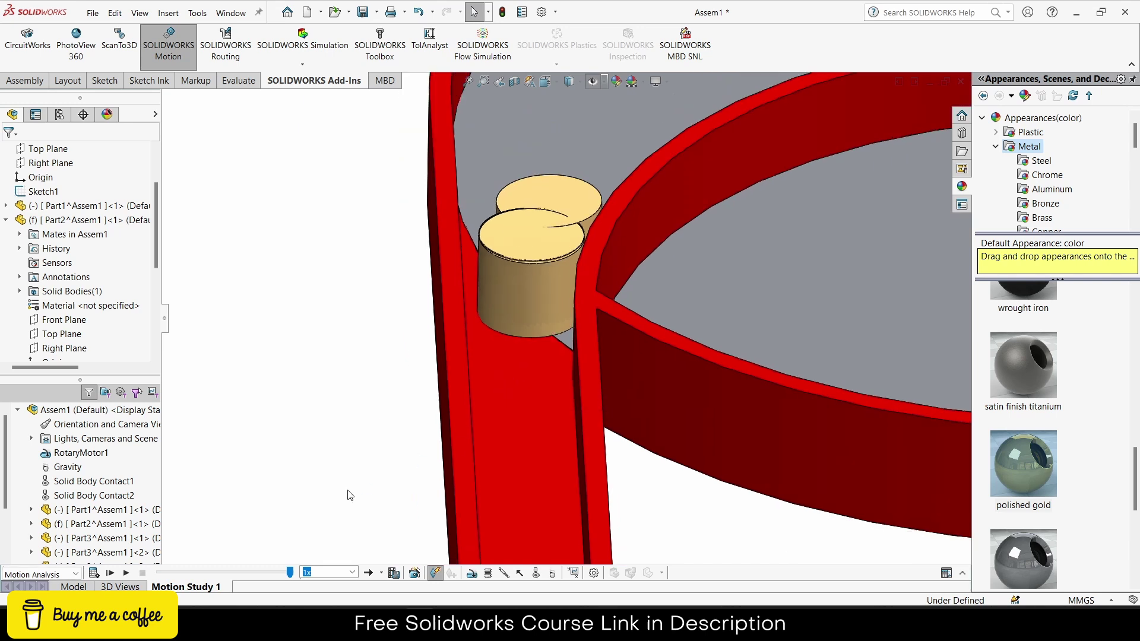
- Return to the model and start editing the red strip ring part within the assembly
{"action": "left_click", "coordinate": [73, 586]}
{"action": "scroll", "coordinate": [404, 387], "scroll_direction": "down", "scroll_amount": 5}
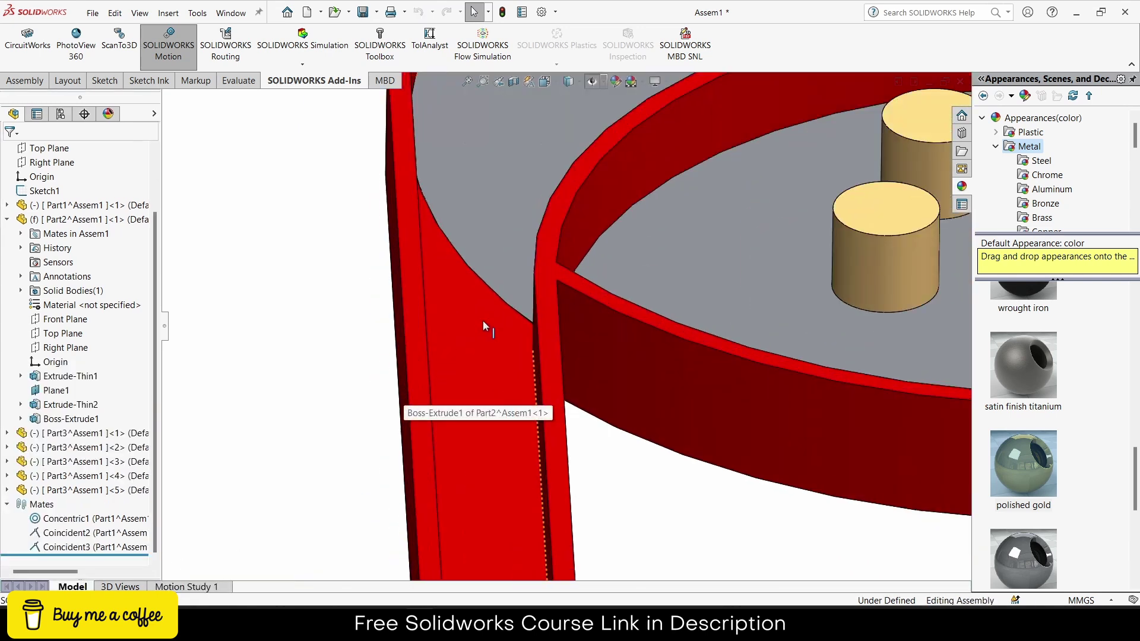
{"action": "left_click", "coordinate": [483, 321]}
{"action": "middle_click_drag", "start_coordinate": [483, 320], "coordinate": [546, 300]}
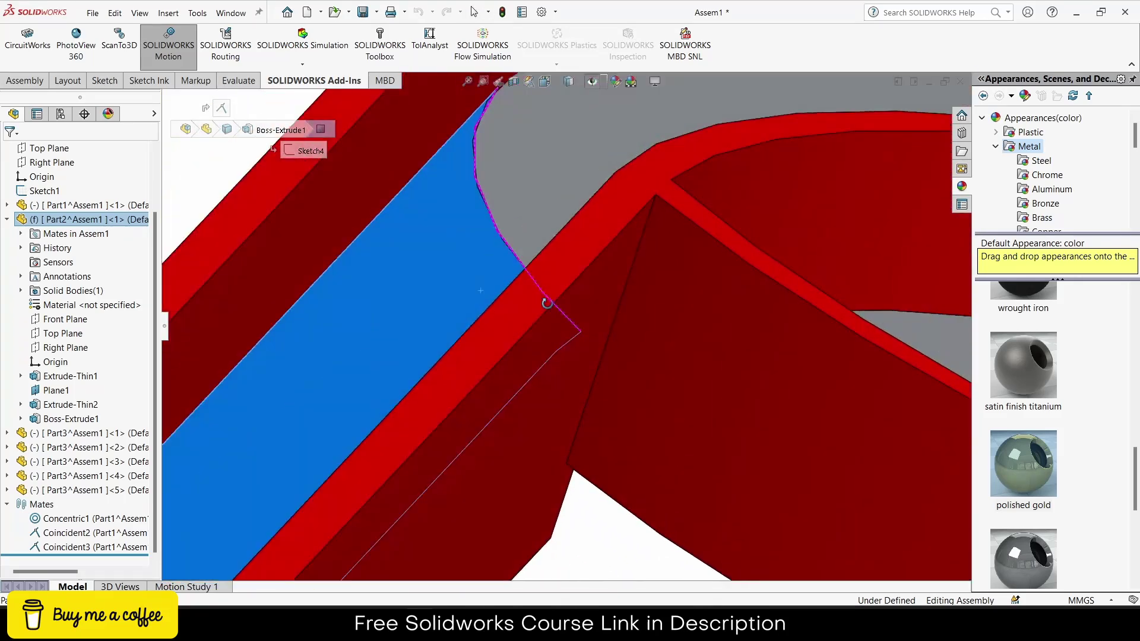
{"action": "scroll", "coordinate": [341, 279], "scroll_direction": "up", "scroll_amount": 3}
{"action": "middle_click_drag", "start_coordinate": [480, 375], "coordinate": [428, 364]}
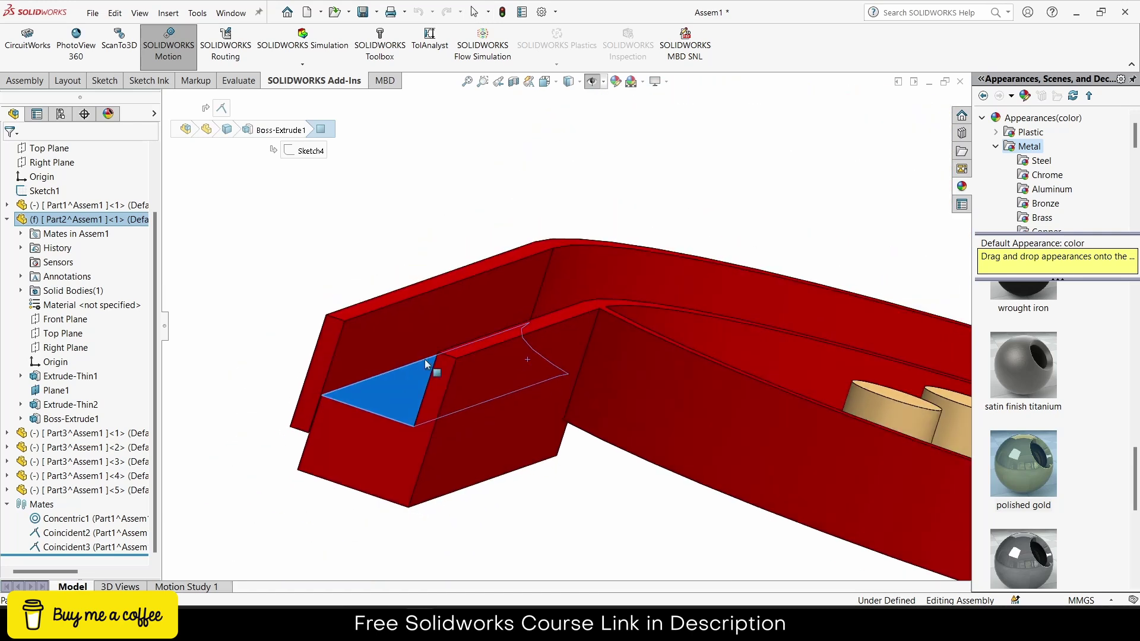
{"action": "left_click", "coordinate": [367, 423]}
{"action": "left_click", "coordinate": [42, 80]}
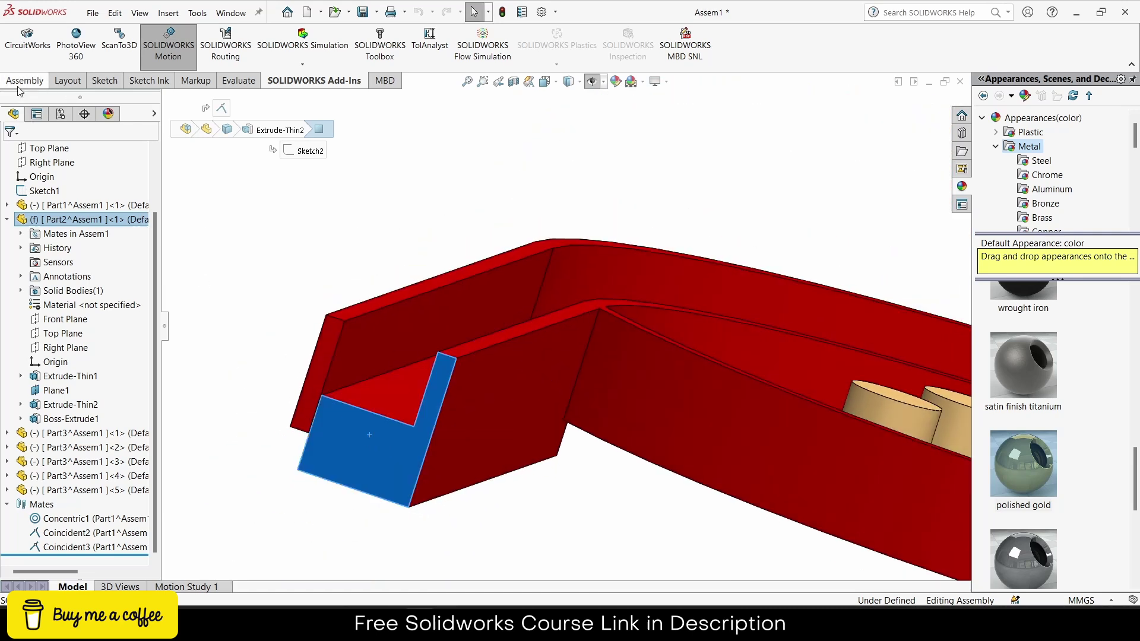
{"action": "left_click", "coordinate": [26, 45]}
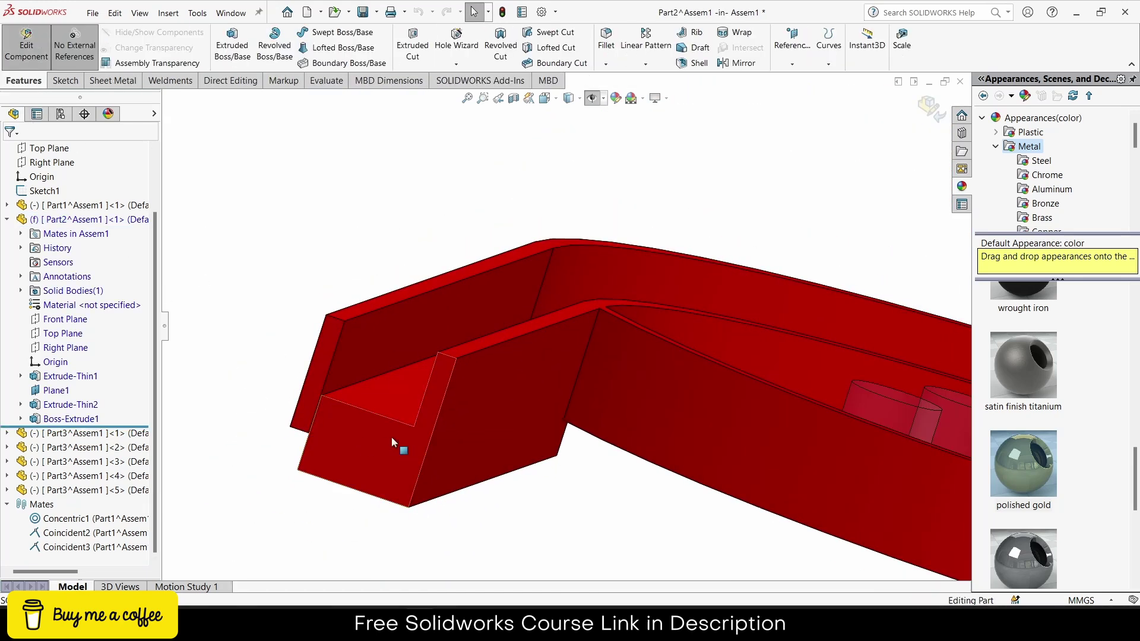
- Edit the chute floor's Boss-Extrude1 so that it starts at a 1 mm offset from its sketch plane
{"action": "left_click", "coordinate": [89, 419]}
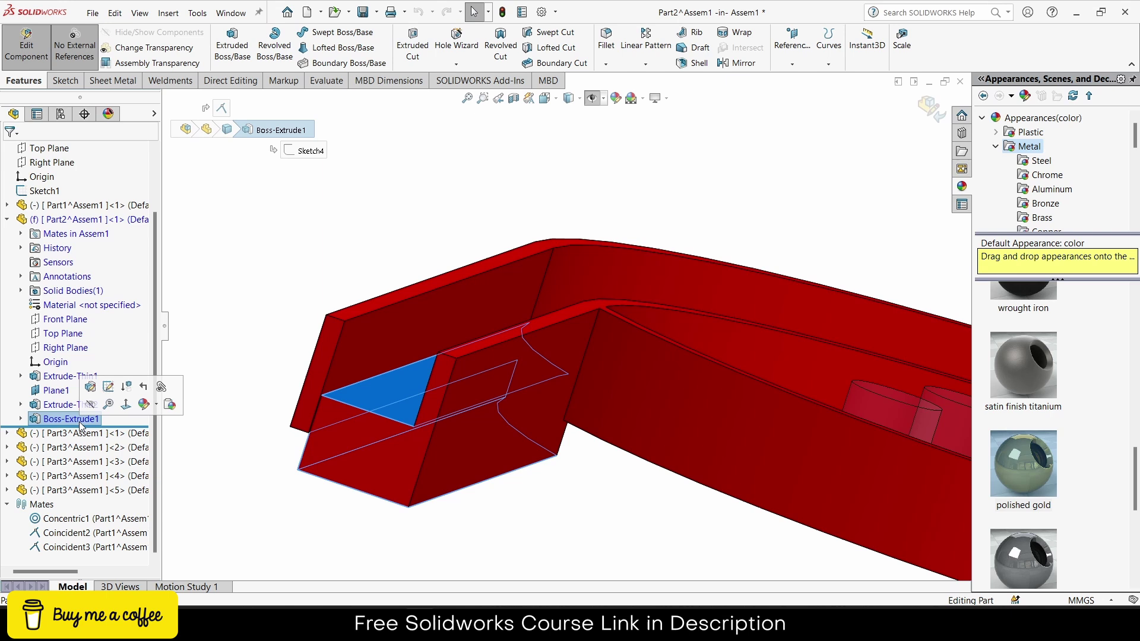
{"action": "left_click", "coordinate": [90, 388]}
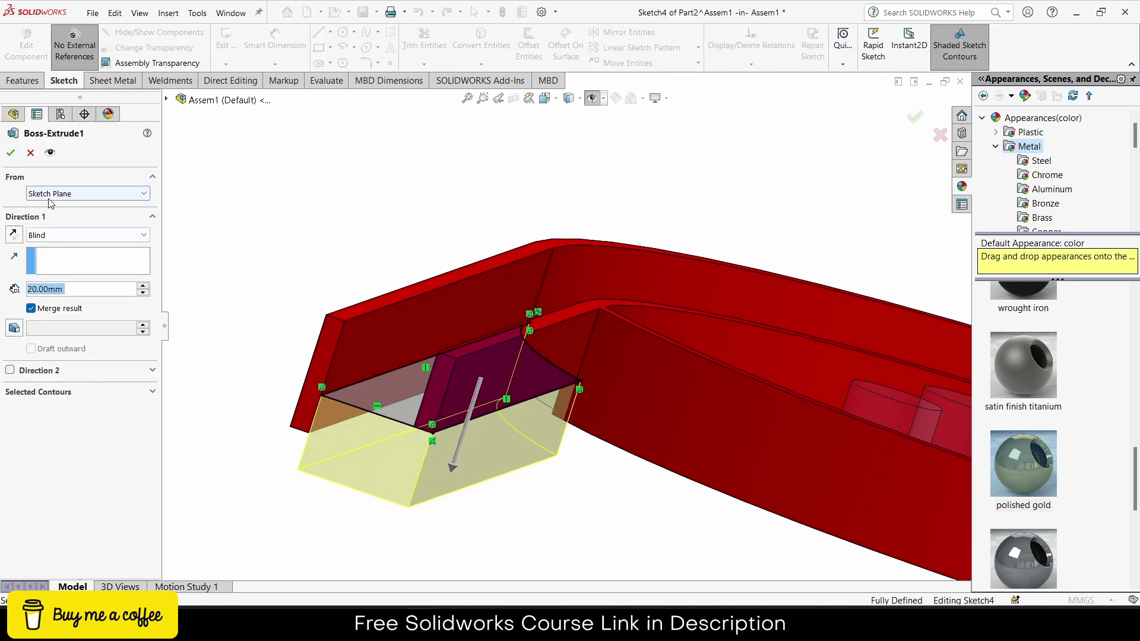
{"action": "left_click", "coordinate": [89, 194]}
{"action": "left_click", "coordinate": [60, 236]}
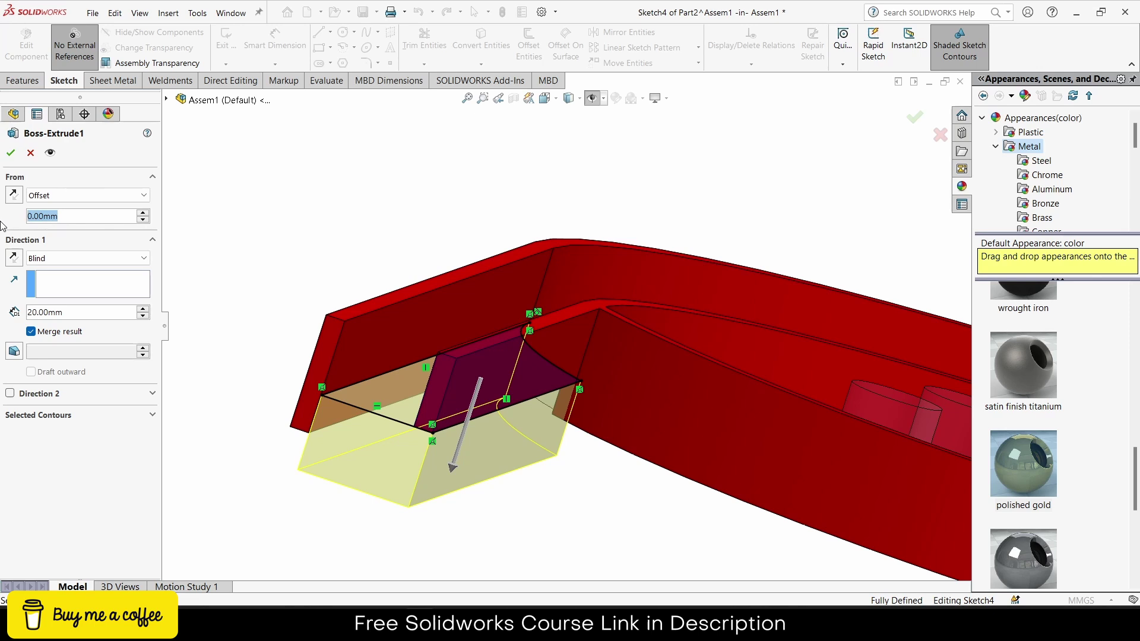
{"action": "type", "text": "2"}
{"action": "key", "text": "Return"}
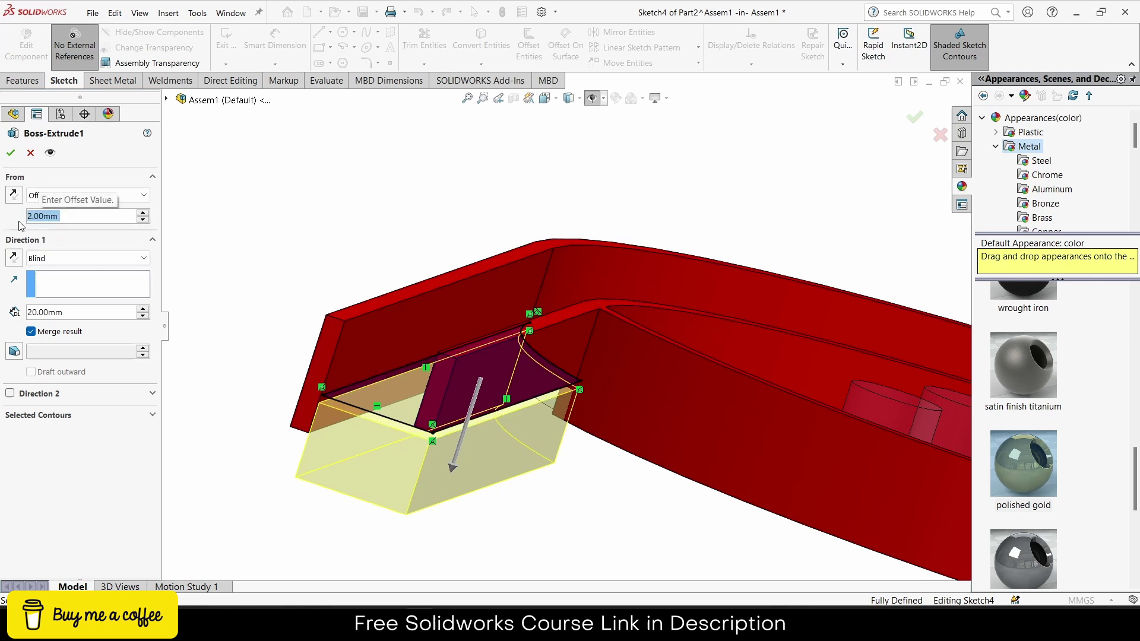
{"action": "type", "text": "1"}
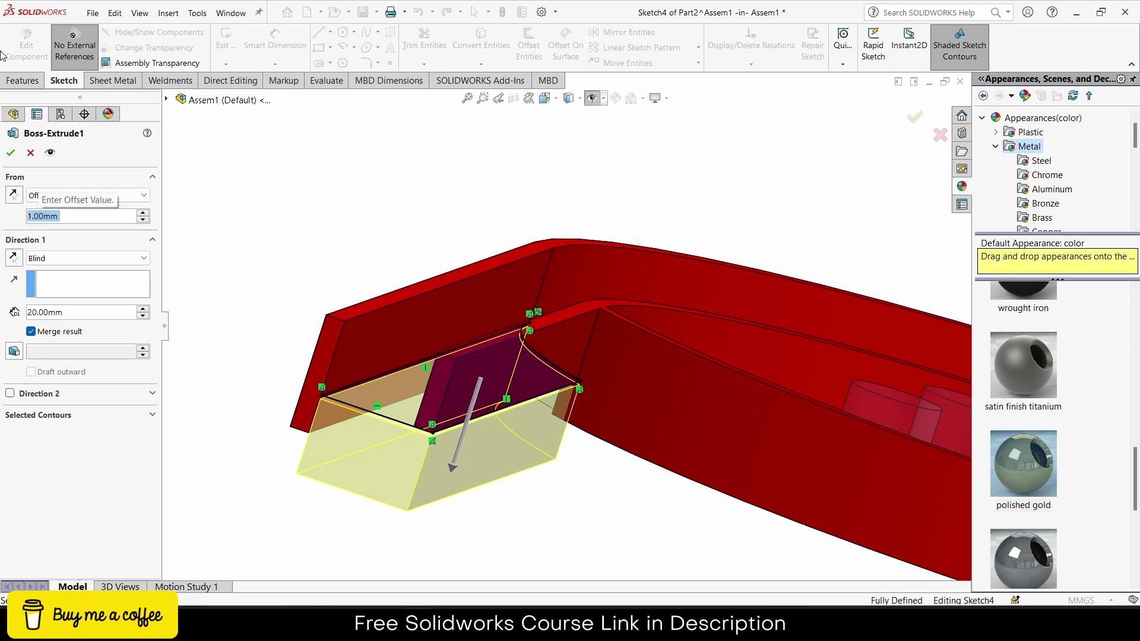
{"action": "left_click", "coordinate": [10, 153]}
{"action": "scroll", "coordinate": [633, 261], "scroll_direction": "down", "scroll_amount": 5}
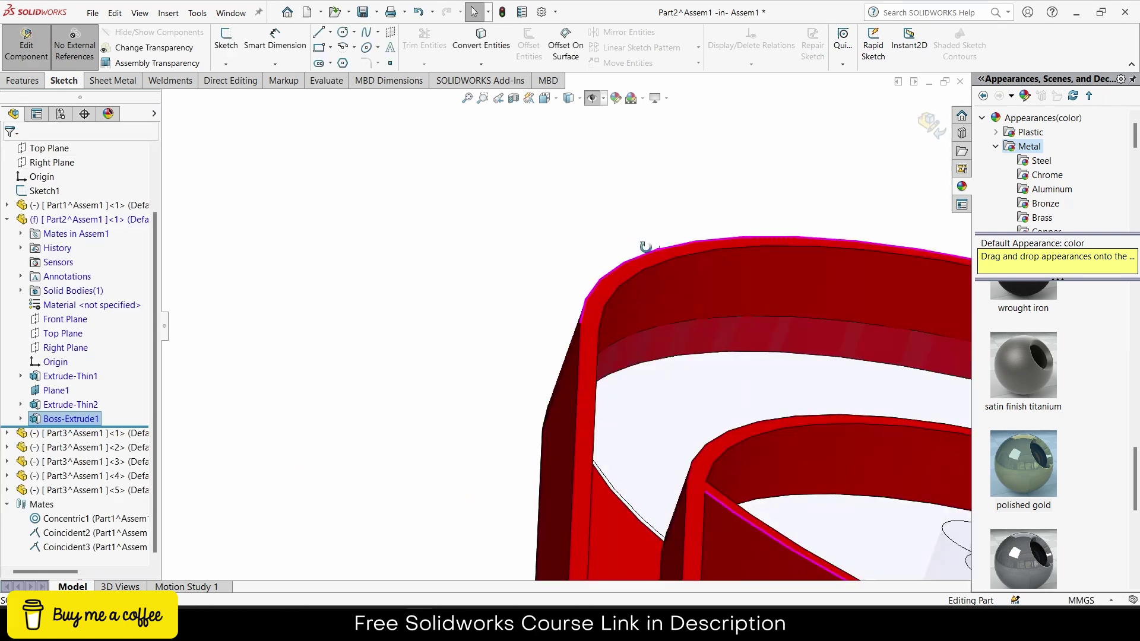
- Examine the chute floor's curved edge beside the disc and return from part editing to the assembly
{"action": "scroll", "coordinate": [552, 463], "scroll_direction": "down", "scroll_amount": 6}
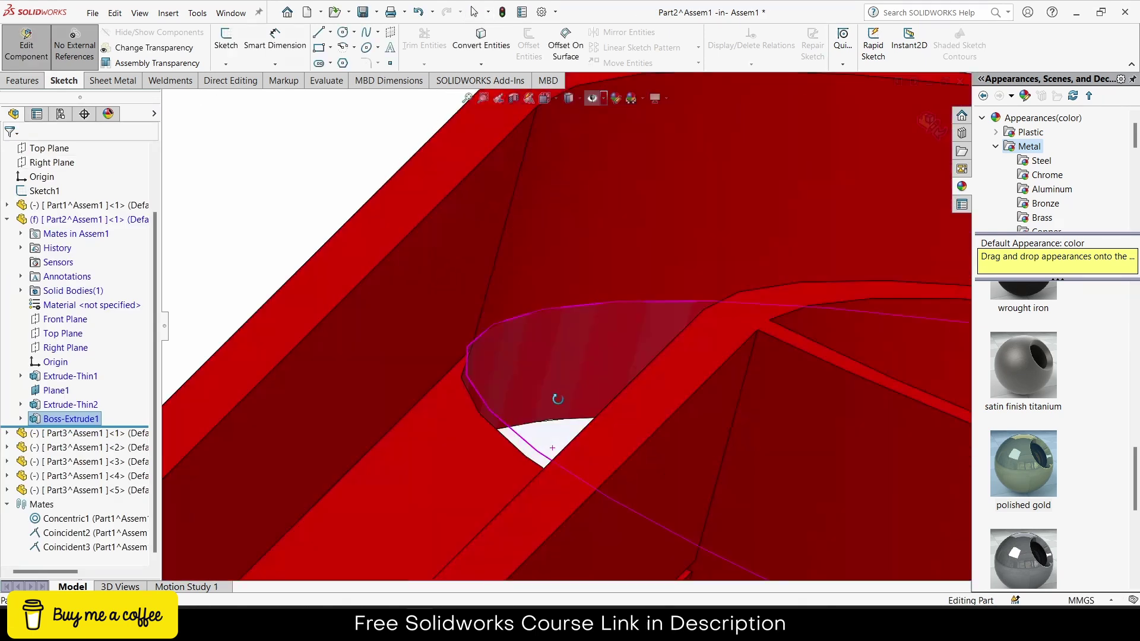
{"action": "scroll", "coordinate": [570, 394], "scroll_direction": "up", "scroll_amount": 5}
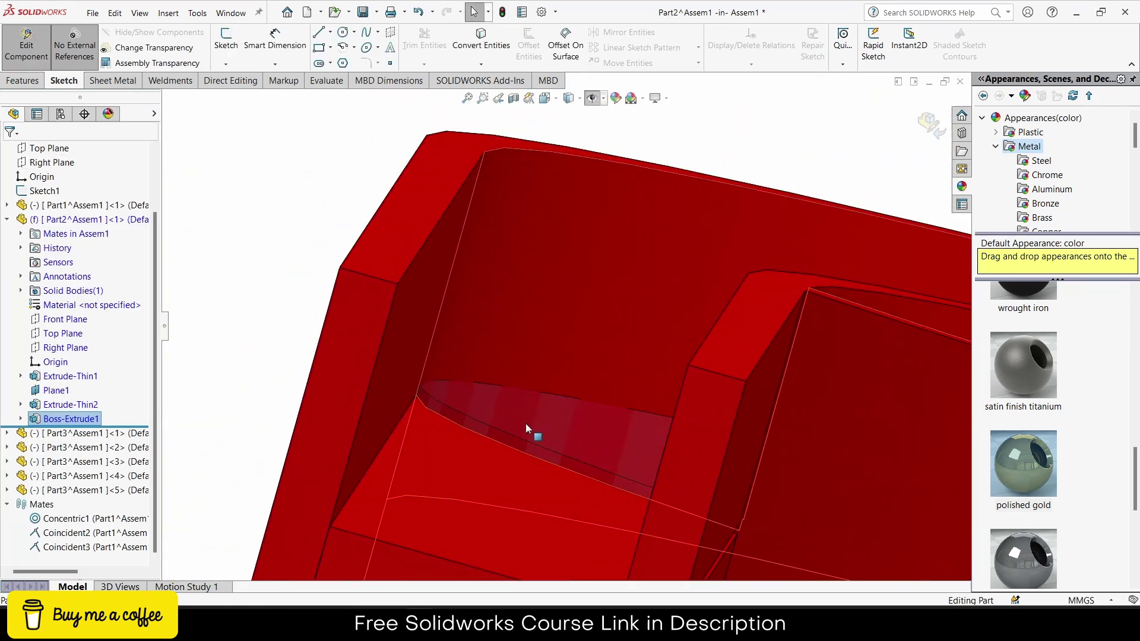
{"action": "scroll", "coordinate": [526, 427], "scroll_direction": "up", "scroll_amount": 5}
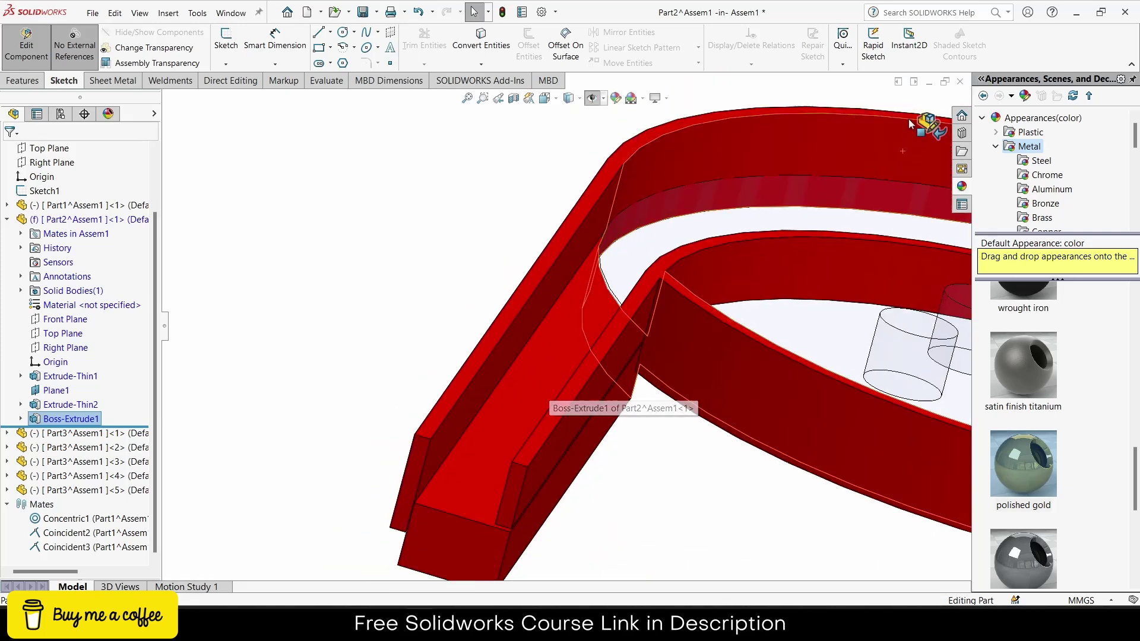
{"action": "left_click", "coordinate": [918, 121]}
{"action": "scroll", "coordinate": [549, 298], "scroll_direction": "up", "scroll_amount": 2}
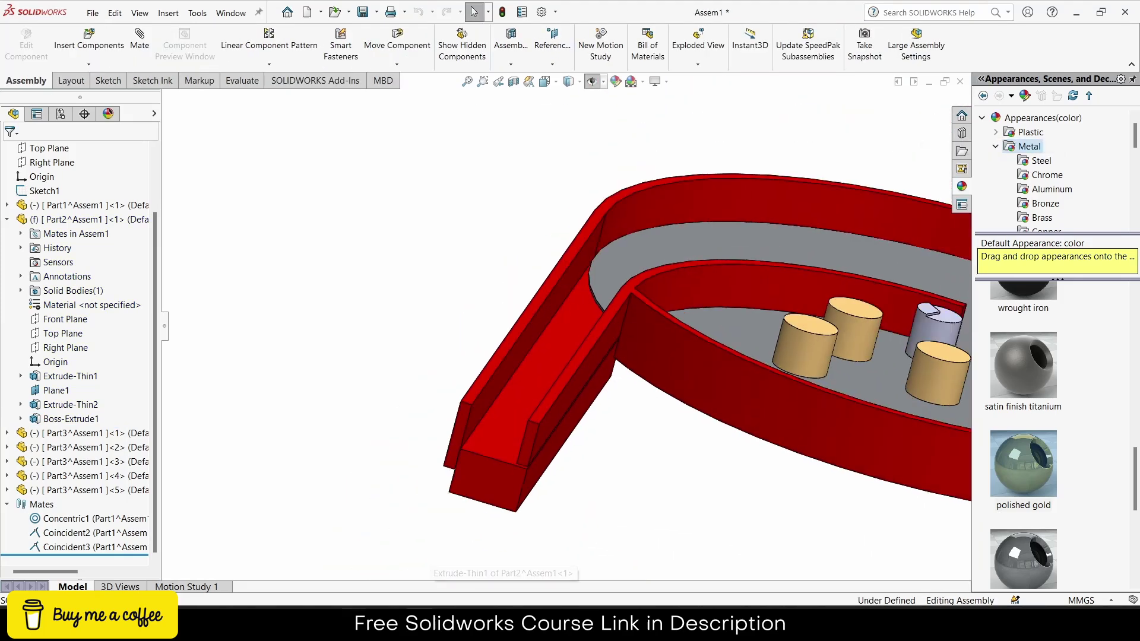
- Rewind Motion Study 1 to its start and add a solid bodies contact among all five gold cylinders
{"action": "left_click", "coordinate": [196, 586]}
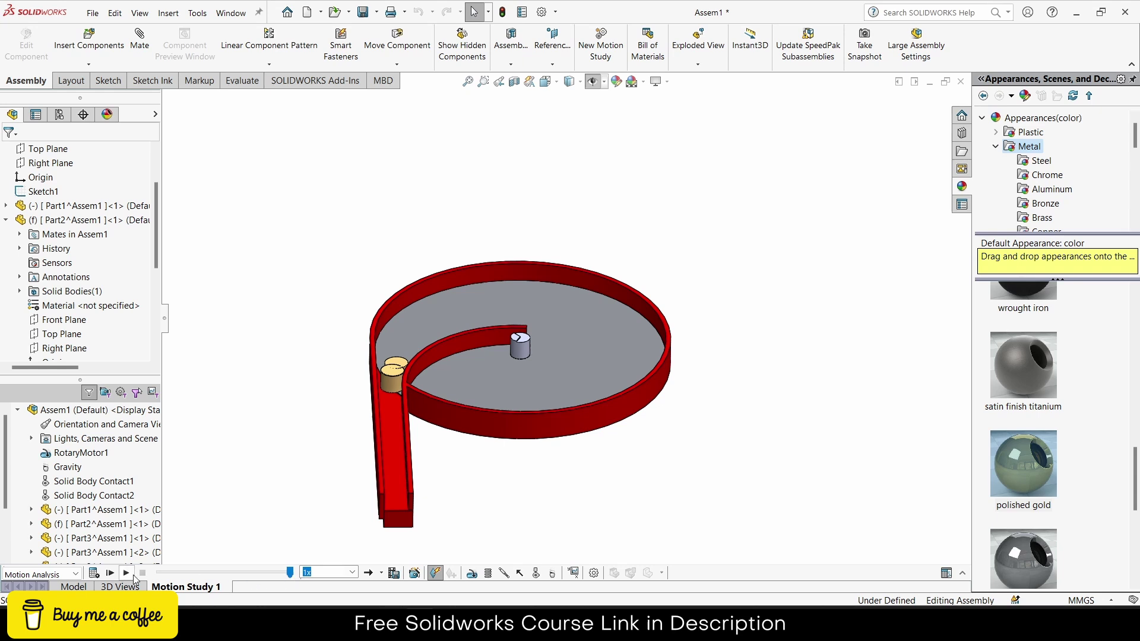
{"action": "left_click", "coordinate": [161, 573]}
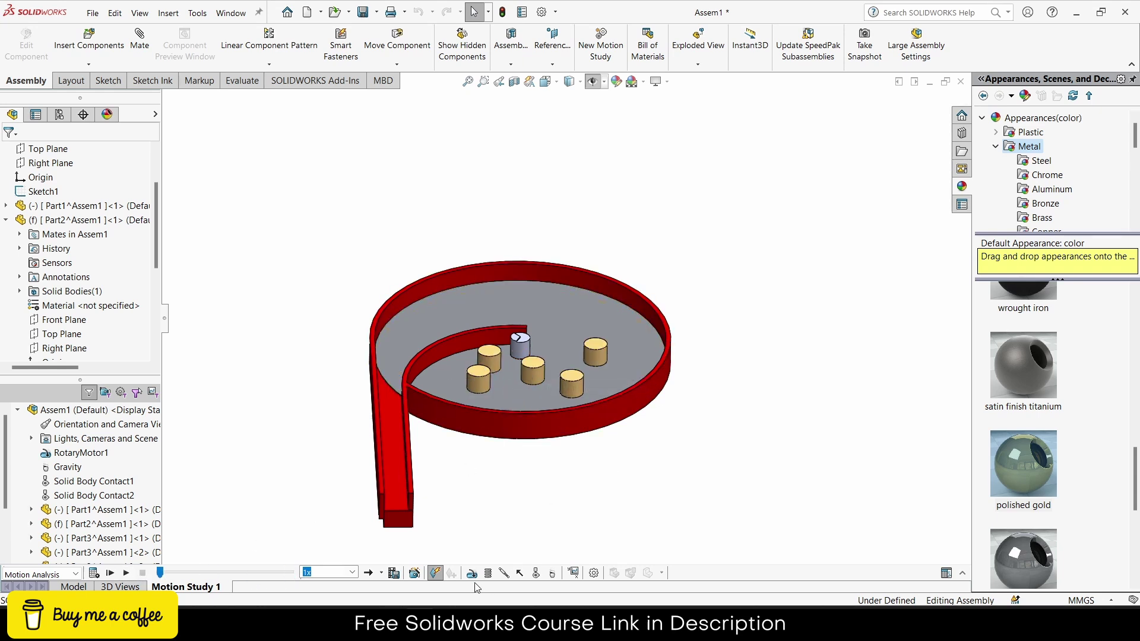
{"action": "left_click", "coordinate": [537, 574]}
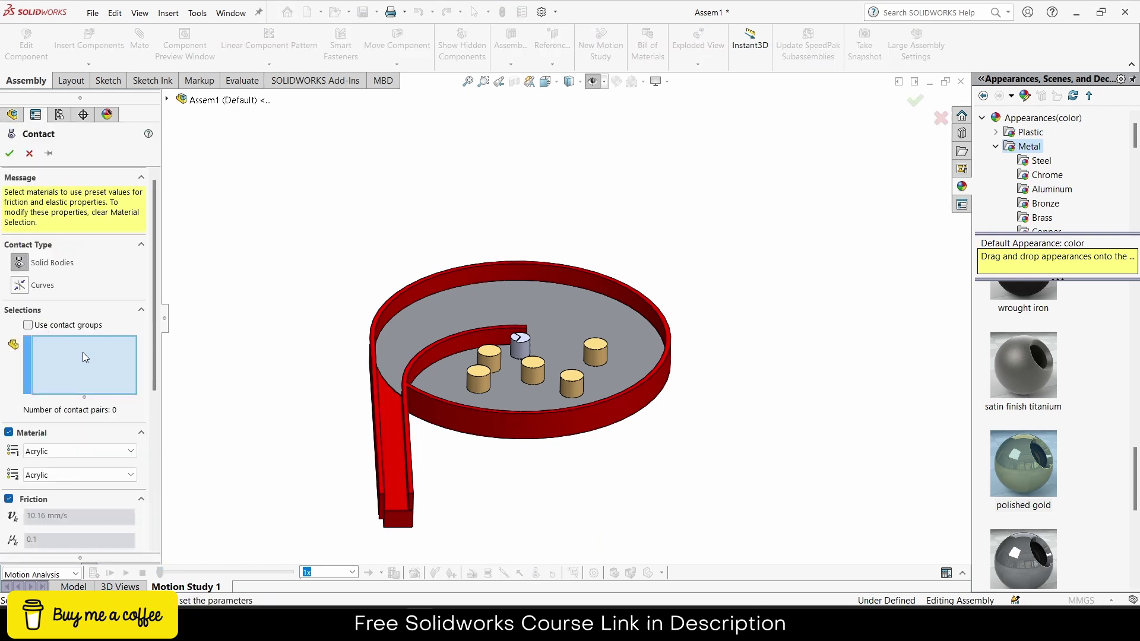
{"action": "scroll", "coordinate": [484, 378], "scroll_direction": "down", "scroll_amount": 3}
{"action": "left_click", "coordinate": [489, 371]}
{"action": "left_click", "coordinate": [506, 332]}
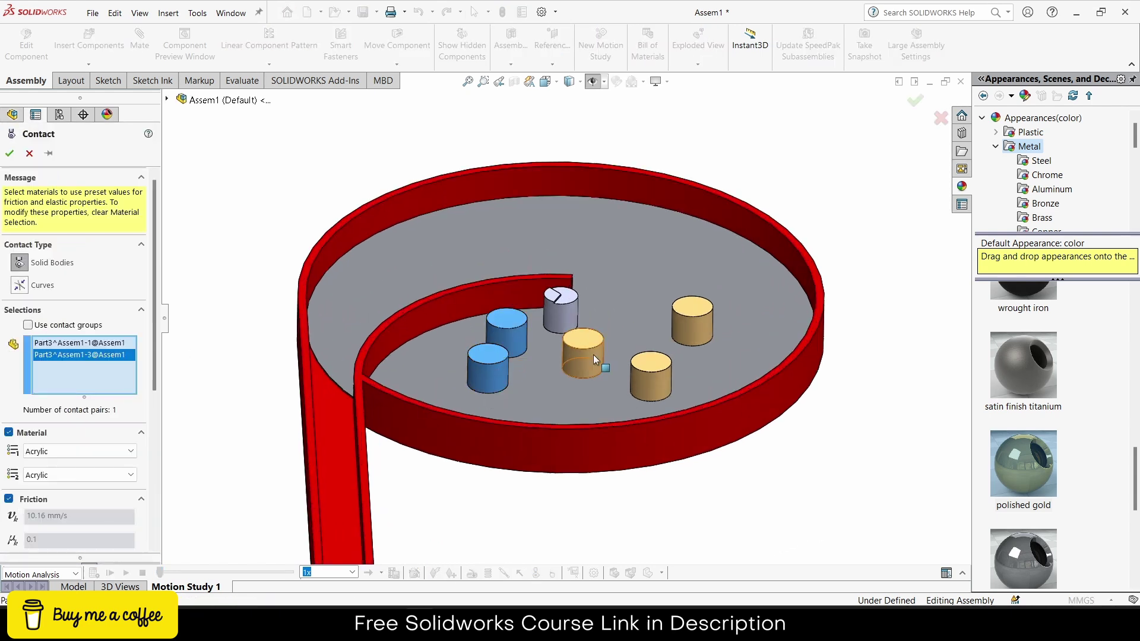
{"action": "left_click", "coordinate": [589, 355]}
{"action": "left_click", "coordinate": [663, 381]}
{"action": "left_click", "coordinate": [688, 326]}
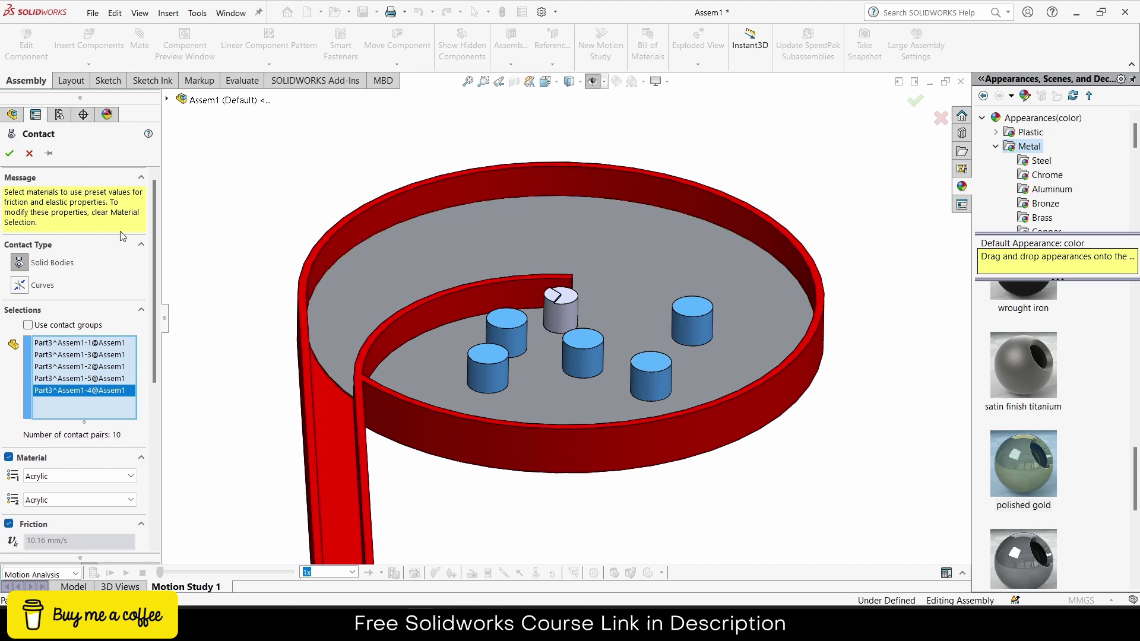
{"action": "left_click", "coordinate": [10, 155]}
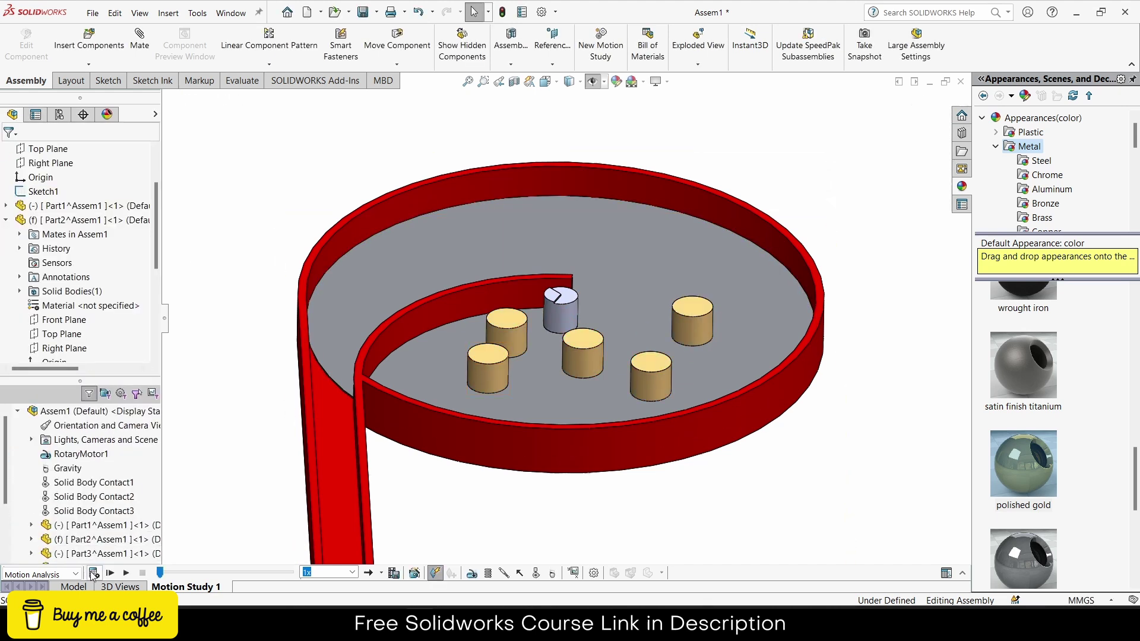
- Calculate the motion study and examine during playback how the cylinders move from the disc into the exit chute
{"action": "left_click", "coordinate": [94, 573]}
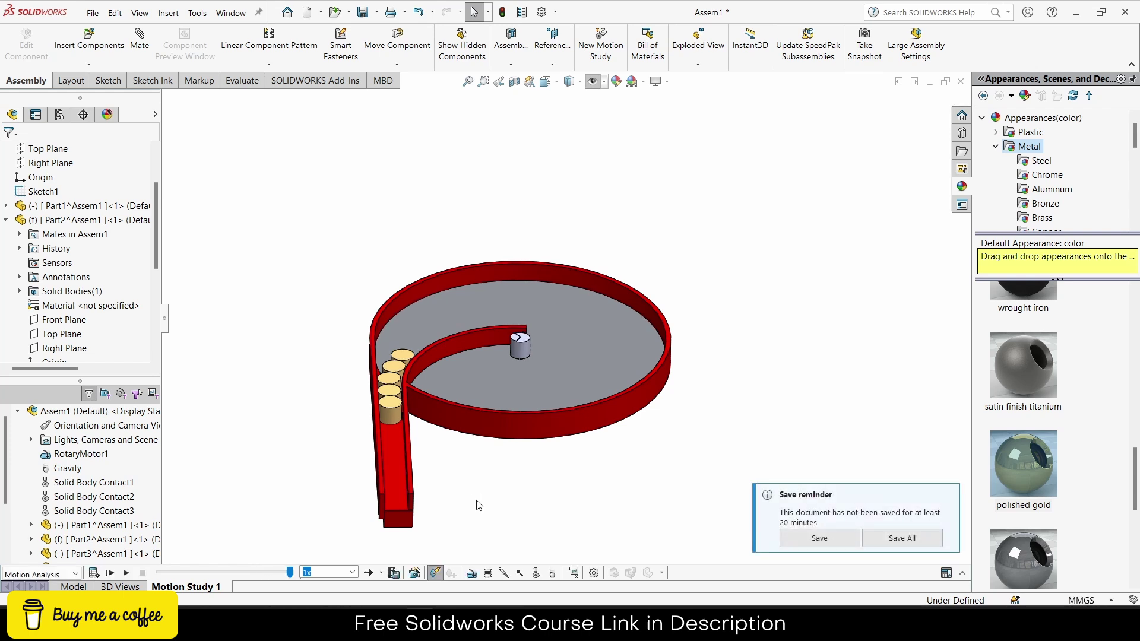
{"action": "left_click", "coordinate": [126, 573]}
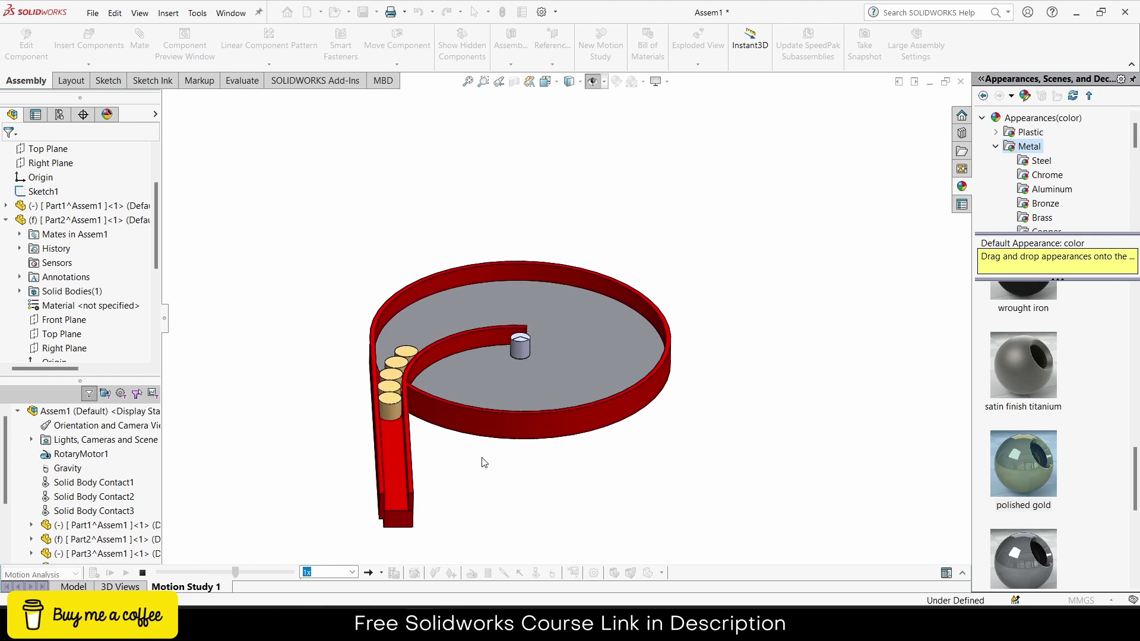
{"action": "scroll", "coordinate": [439, 415], "scroll_direction": "down", "scroll_amount": 8}
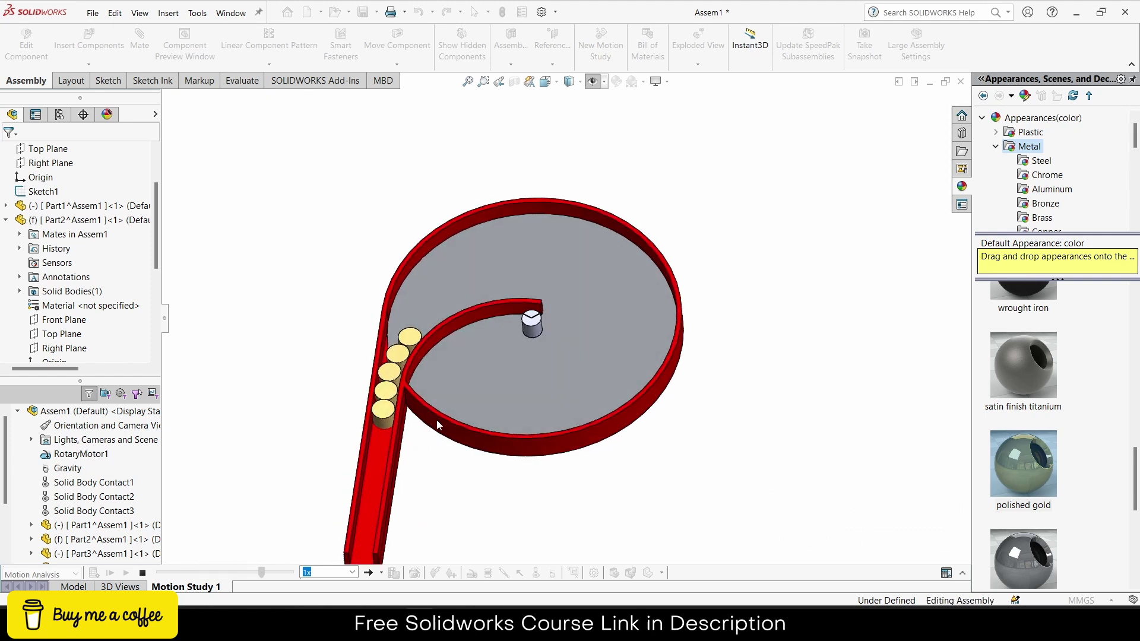
{"action": "scroll", "coordinate": [419, 356], "scroll_direction": "up", "scroll_amount": 5}
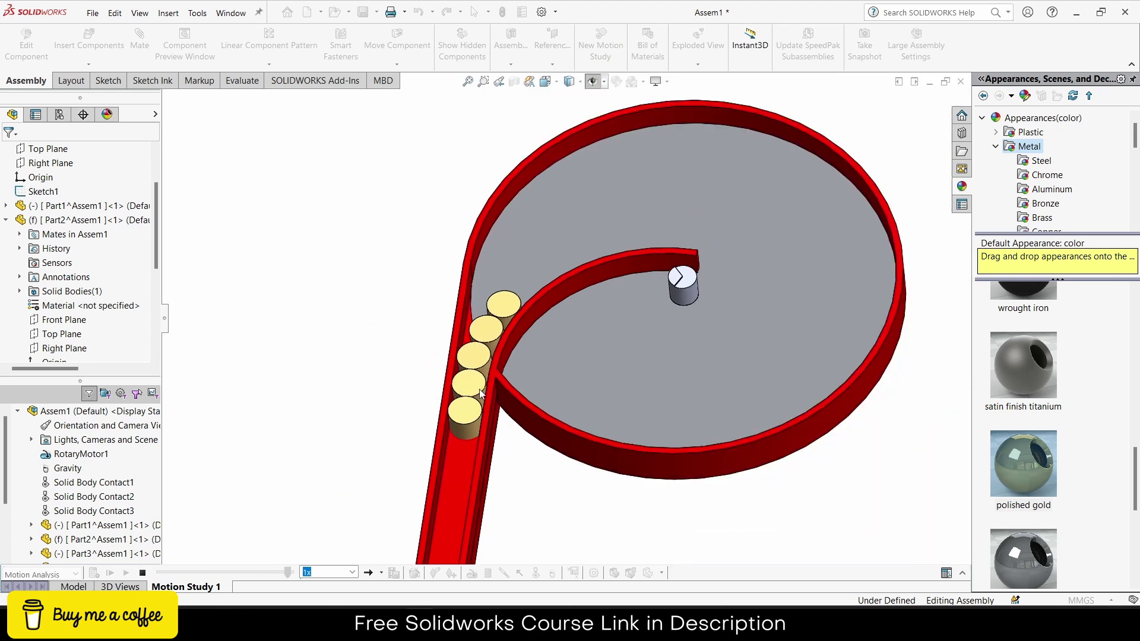
{"action": "middle_click_drag", "start_coordinate": [419, 356], "coordinate": [474, 432]}
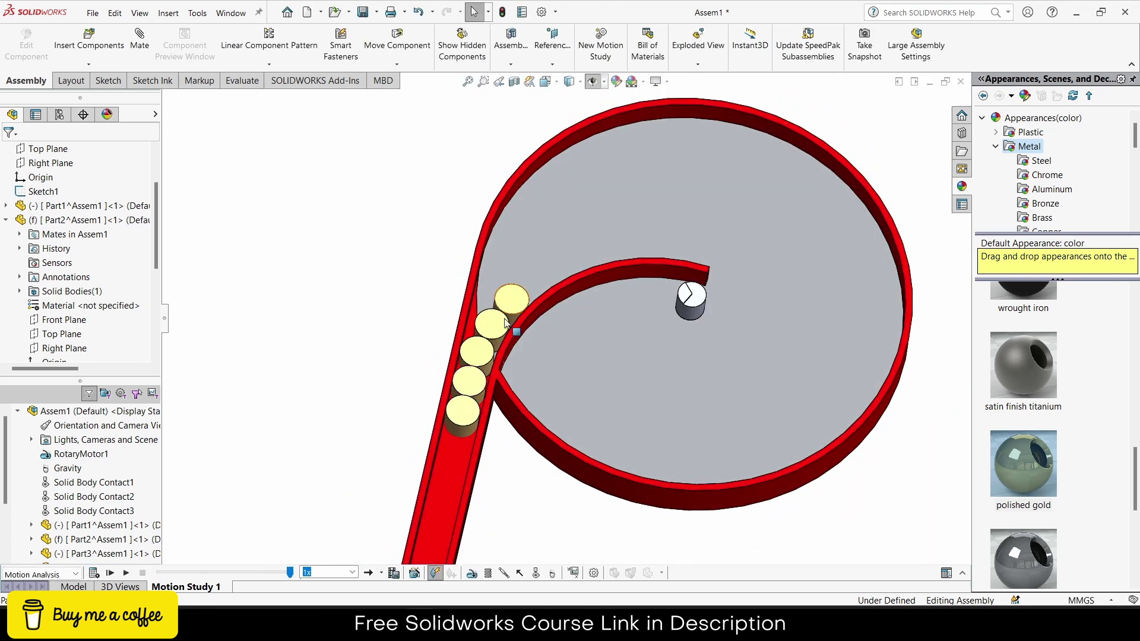
{"action": "scroll", "coordinate": [519, 415], "scroll_direction": "up", "scroll_amount": 6}
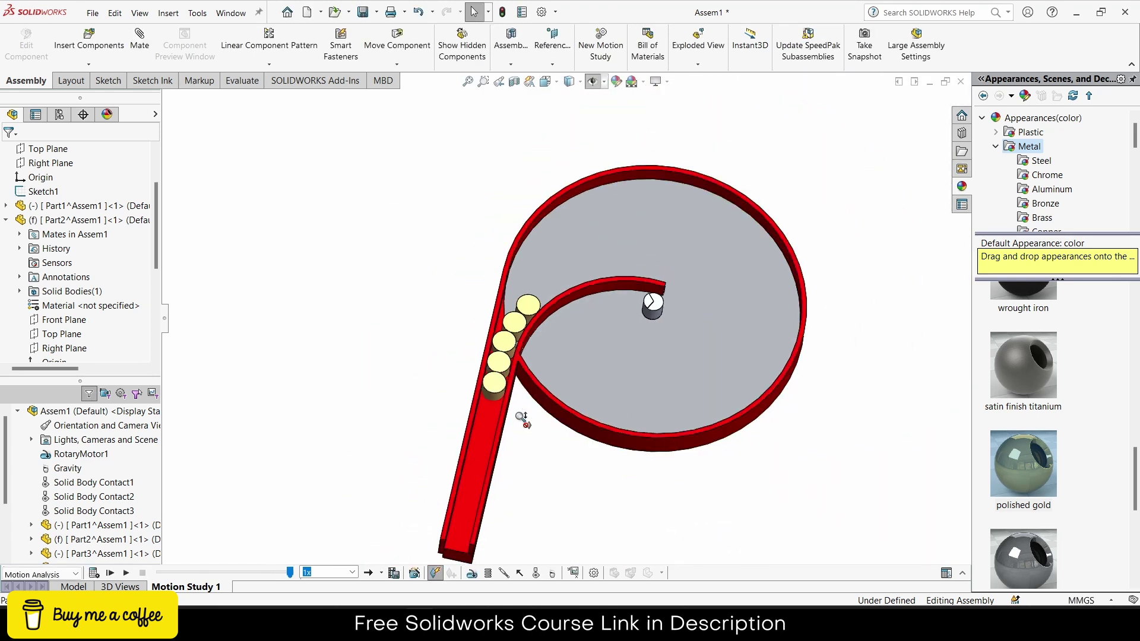
{"action": "middle_click_drag", "start_coordinate": [519, 415], "coordinate": [516, 352]}
{"action": "scroll", "coordinate": [583, 318], "scroll_direction": "down", "scroll_amount": 2}
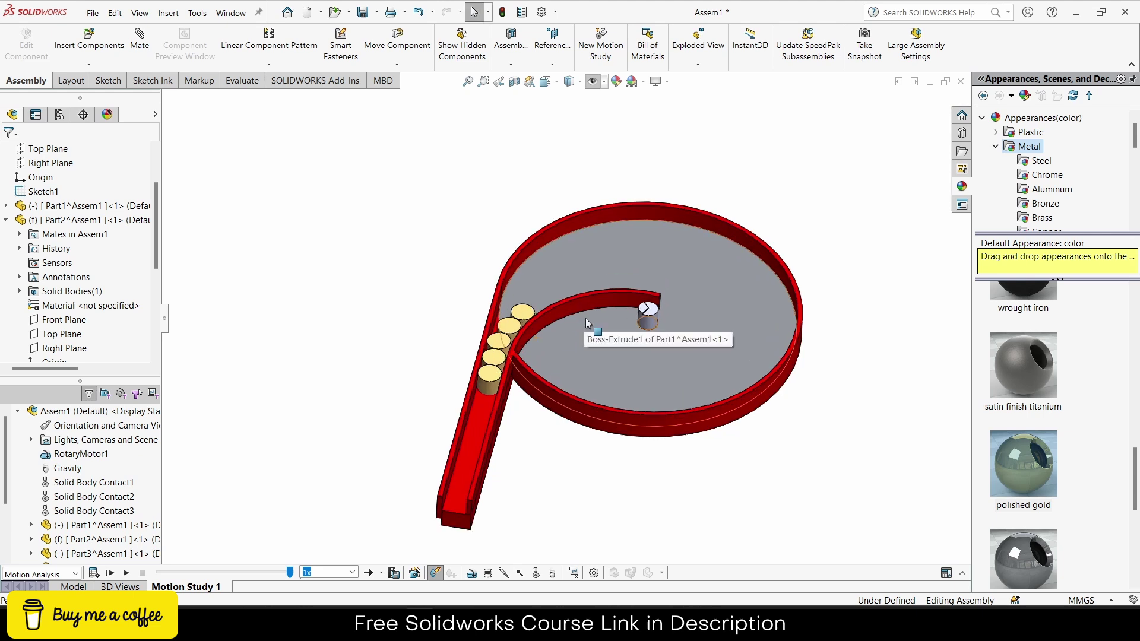
{"action": "middle_click_drag", "start_coordinate": [605, 448], "coordinate": [542, 427]}
{"action": "scroll", "coordinate": [589, 417], "scroll_direction": "down", "scroll_amount": 2}
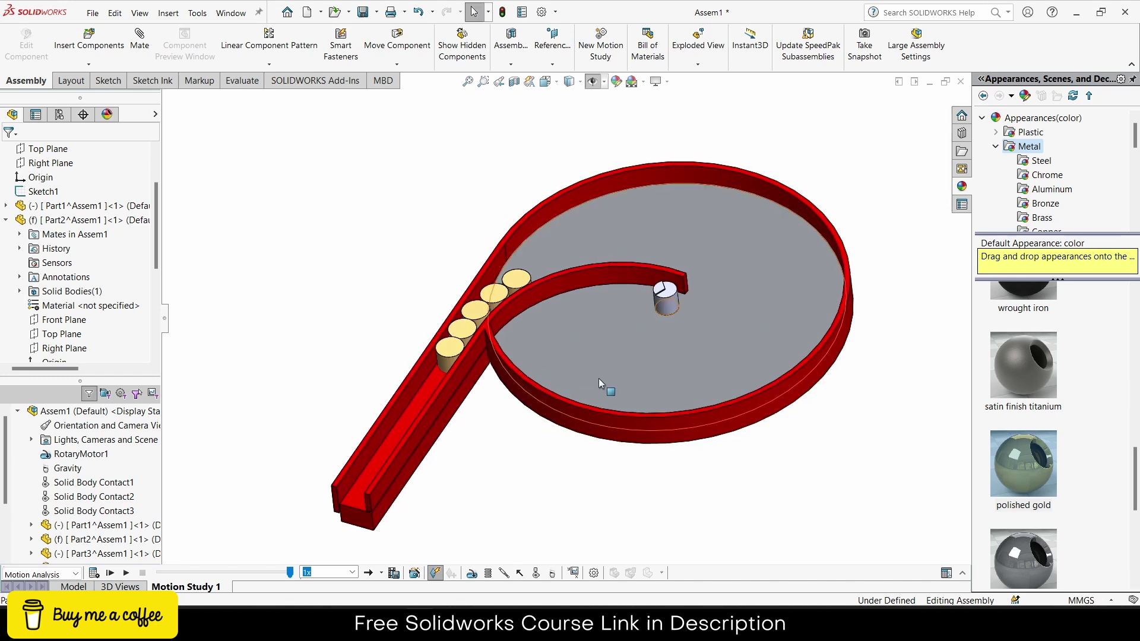
{"action": "mouse_move", "coordinate": [656, 338]}
{"action": "middle_mouse_down"}
{"action": "mouse_move", "coordinate": [643, 348]}
{"action": "mouse_move", "coordinate": [667, 323]}
{"action": "mouse_move", "coordinate": [659, 332]}
{"action": "middle_mouse_up"}
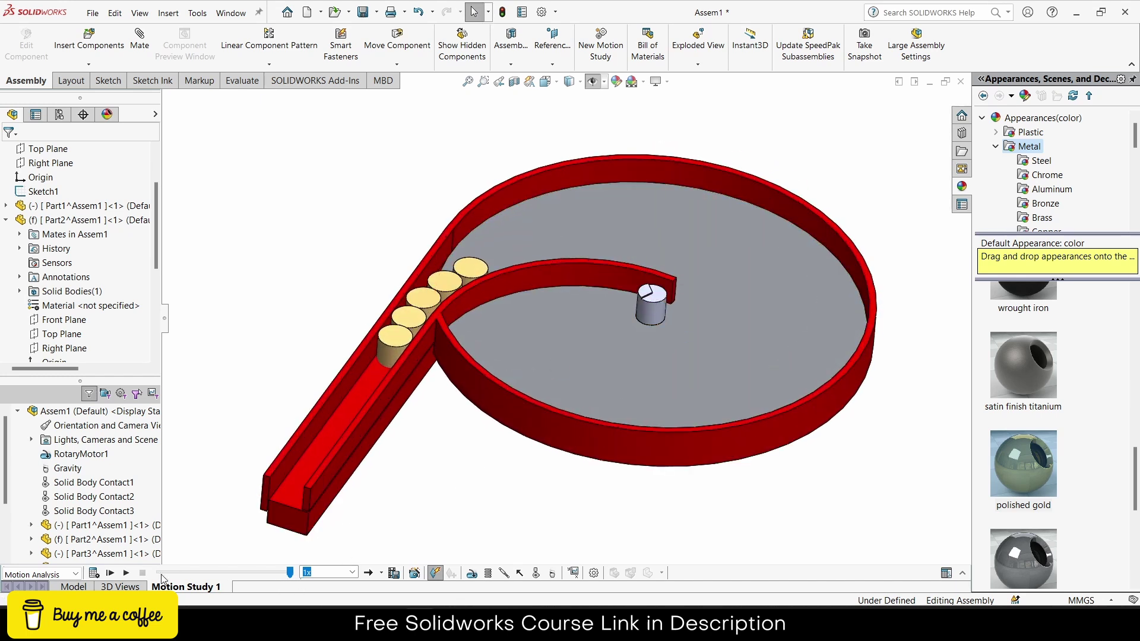
- Check the Motion Analysis frames per second in the study properties and play the study from its start
{"action": "left_click_drag", "start_coordinate": [284, 576], "coordinate": [119, 572]}
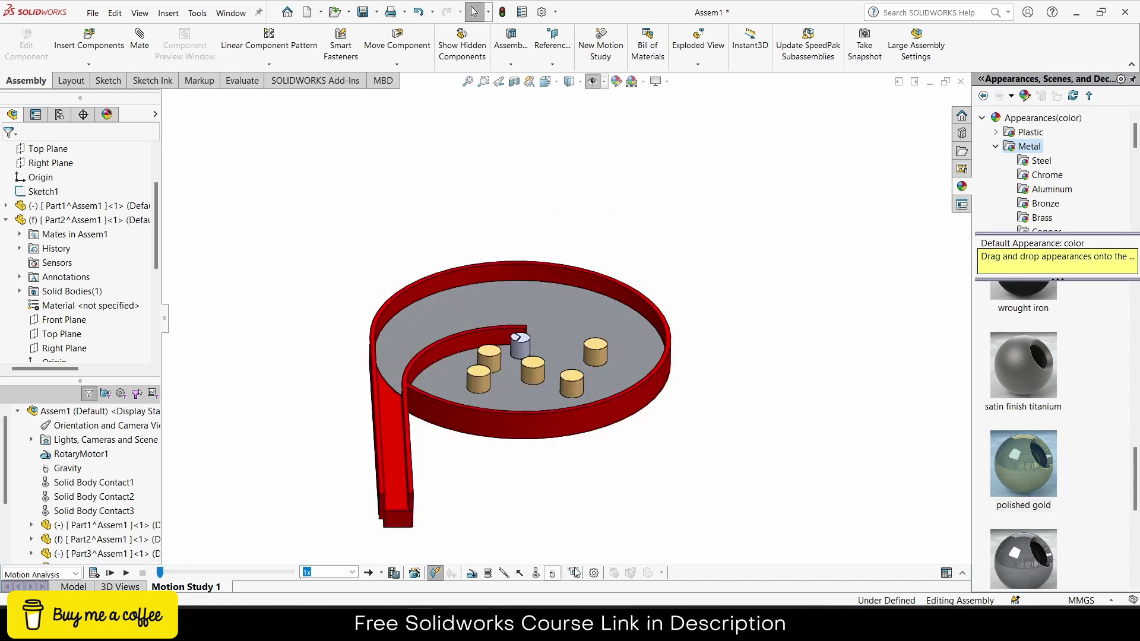
{"action": "left_click", "coordinate": [593, 573]}
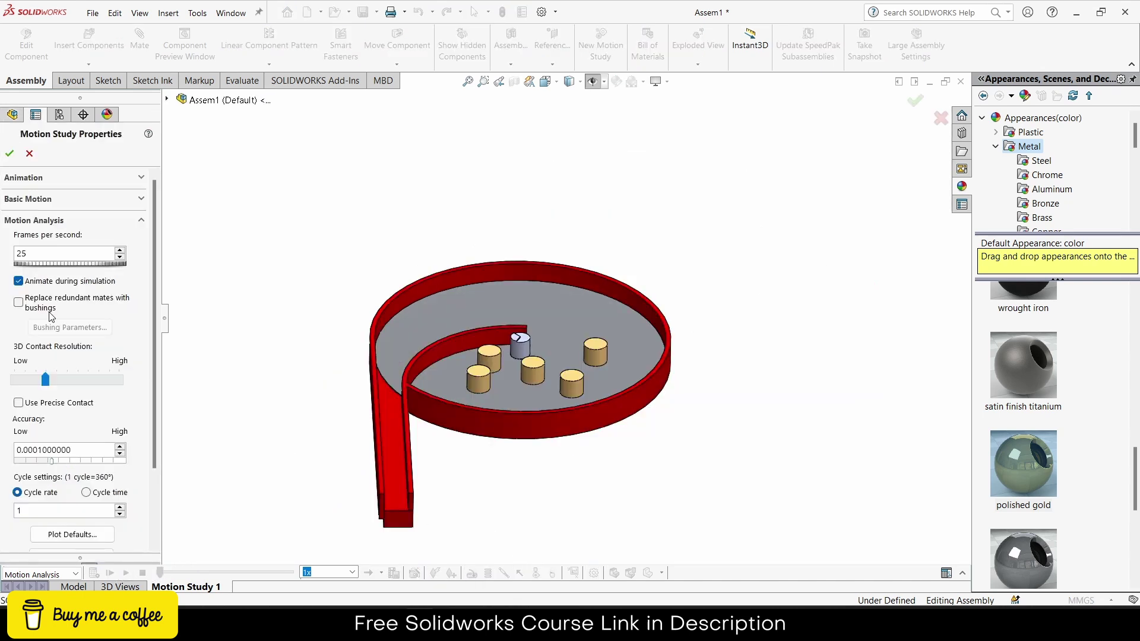
{"action": "left_click_drag", "start_coordinate": [100, 250], "coordinate": [3, 255]}
{"action": "left_click", "coordinate": [30, 153]}
{"action": "left_click", "coordinate": [125, 574]}
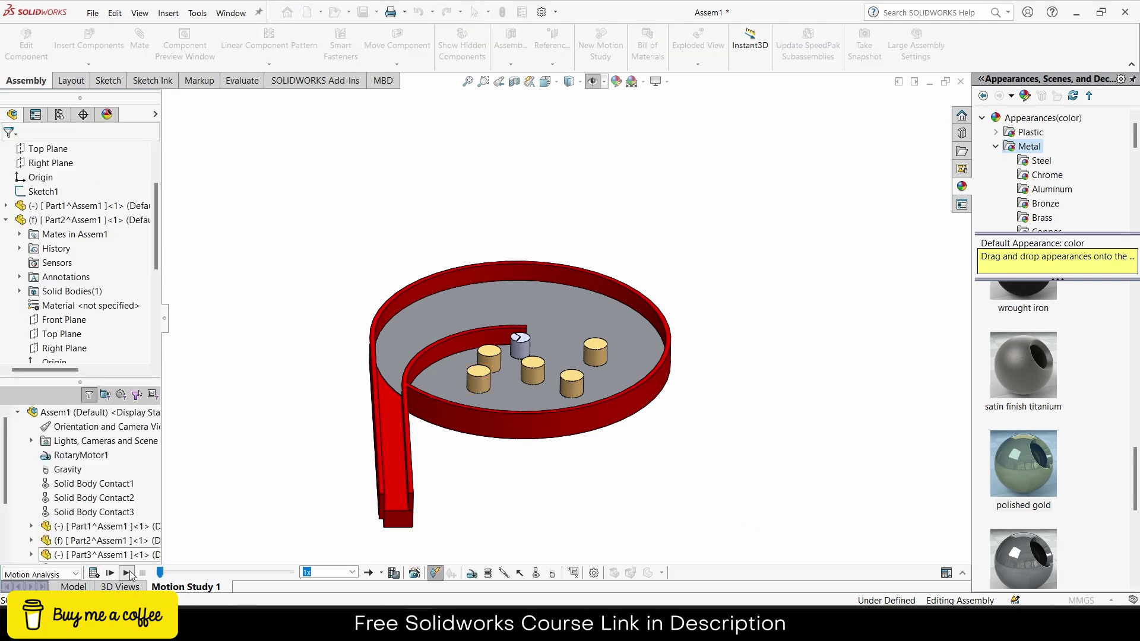